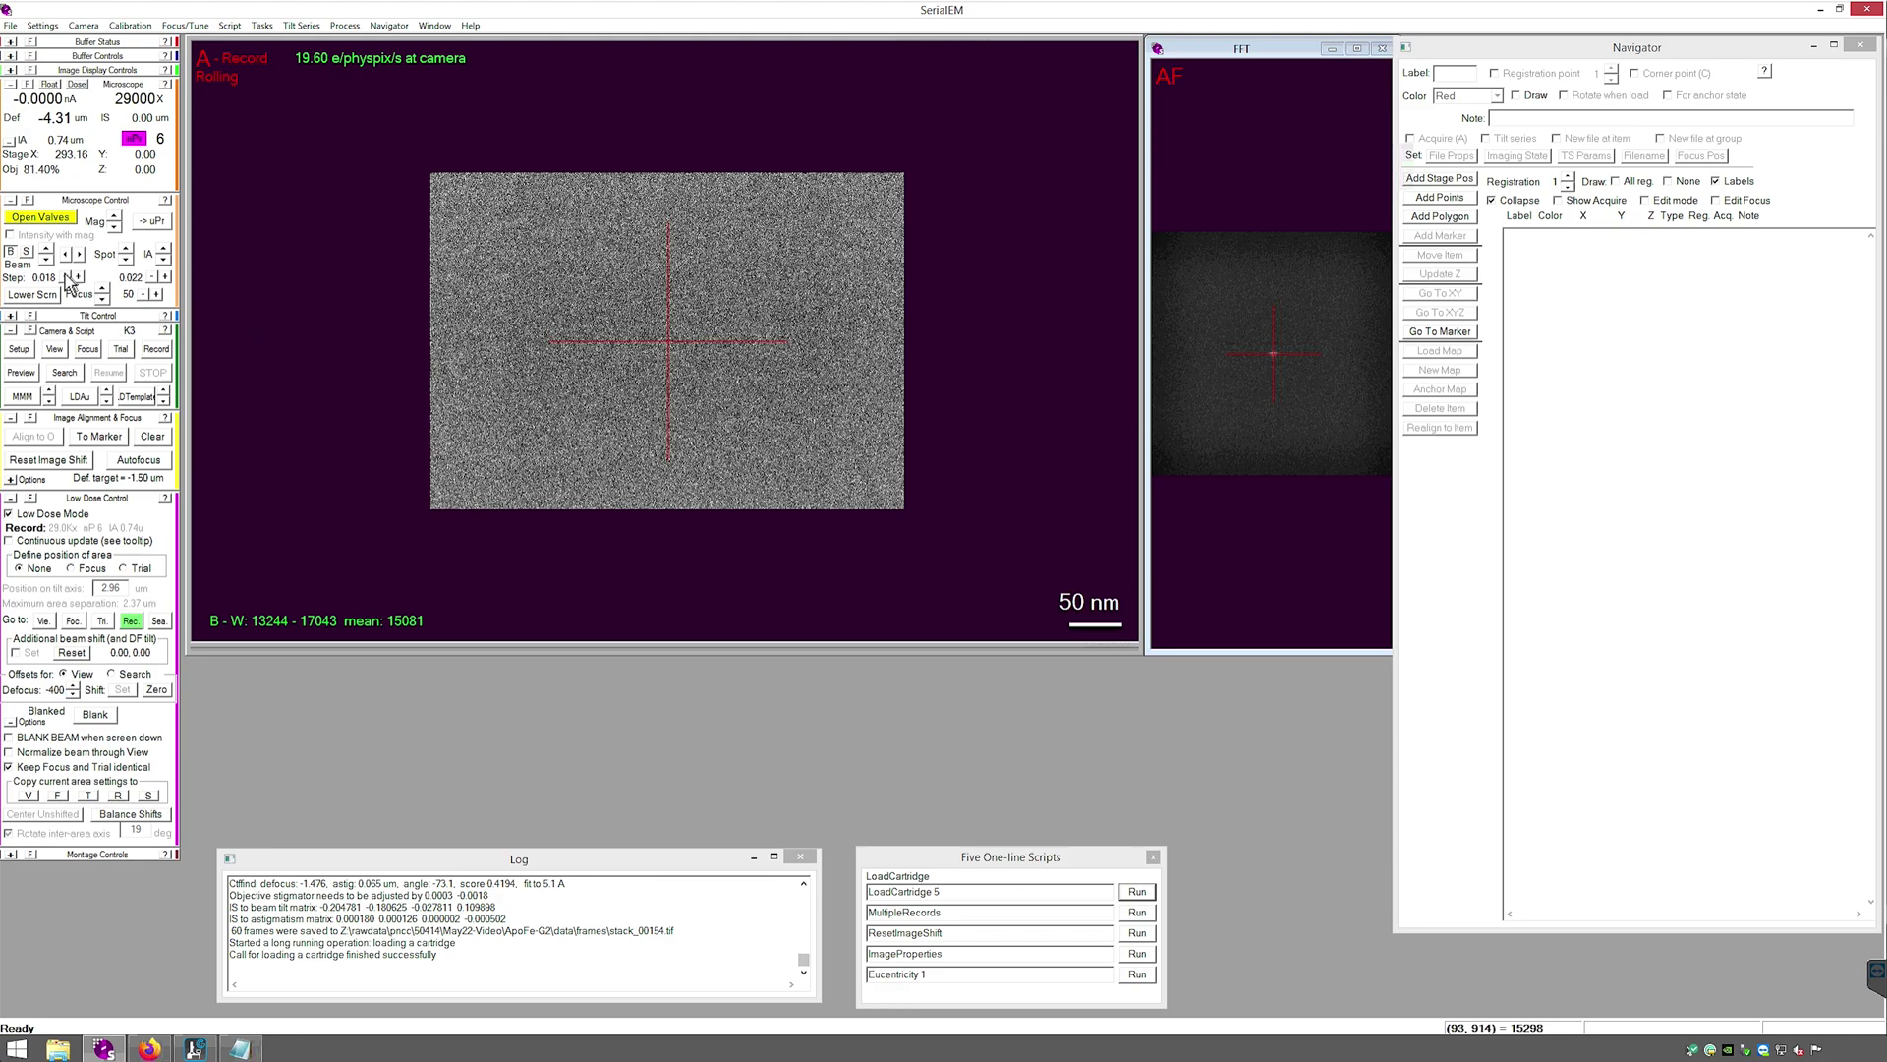
Acquire a Search image, move the stage to the centre of an intact grid square, and run the Eucentricity 1 script there
click(64, 378)
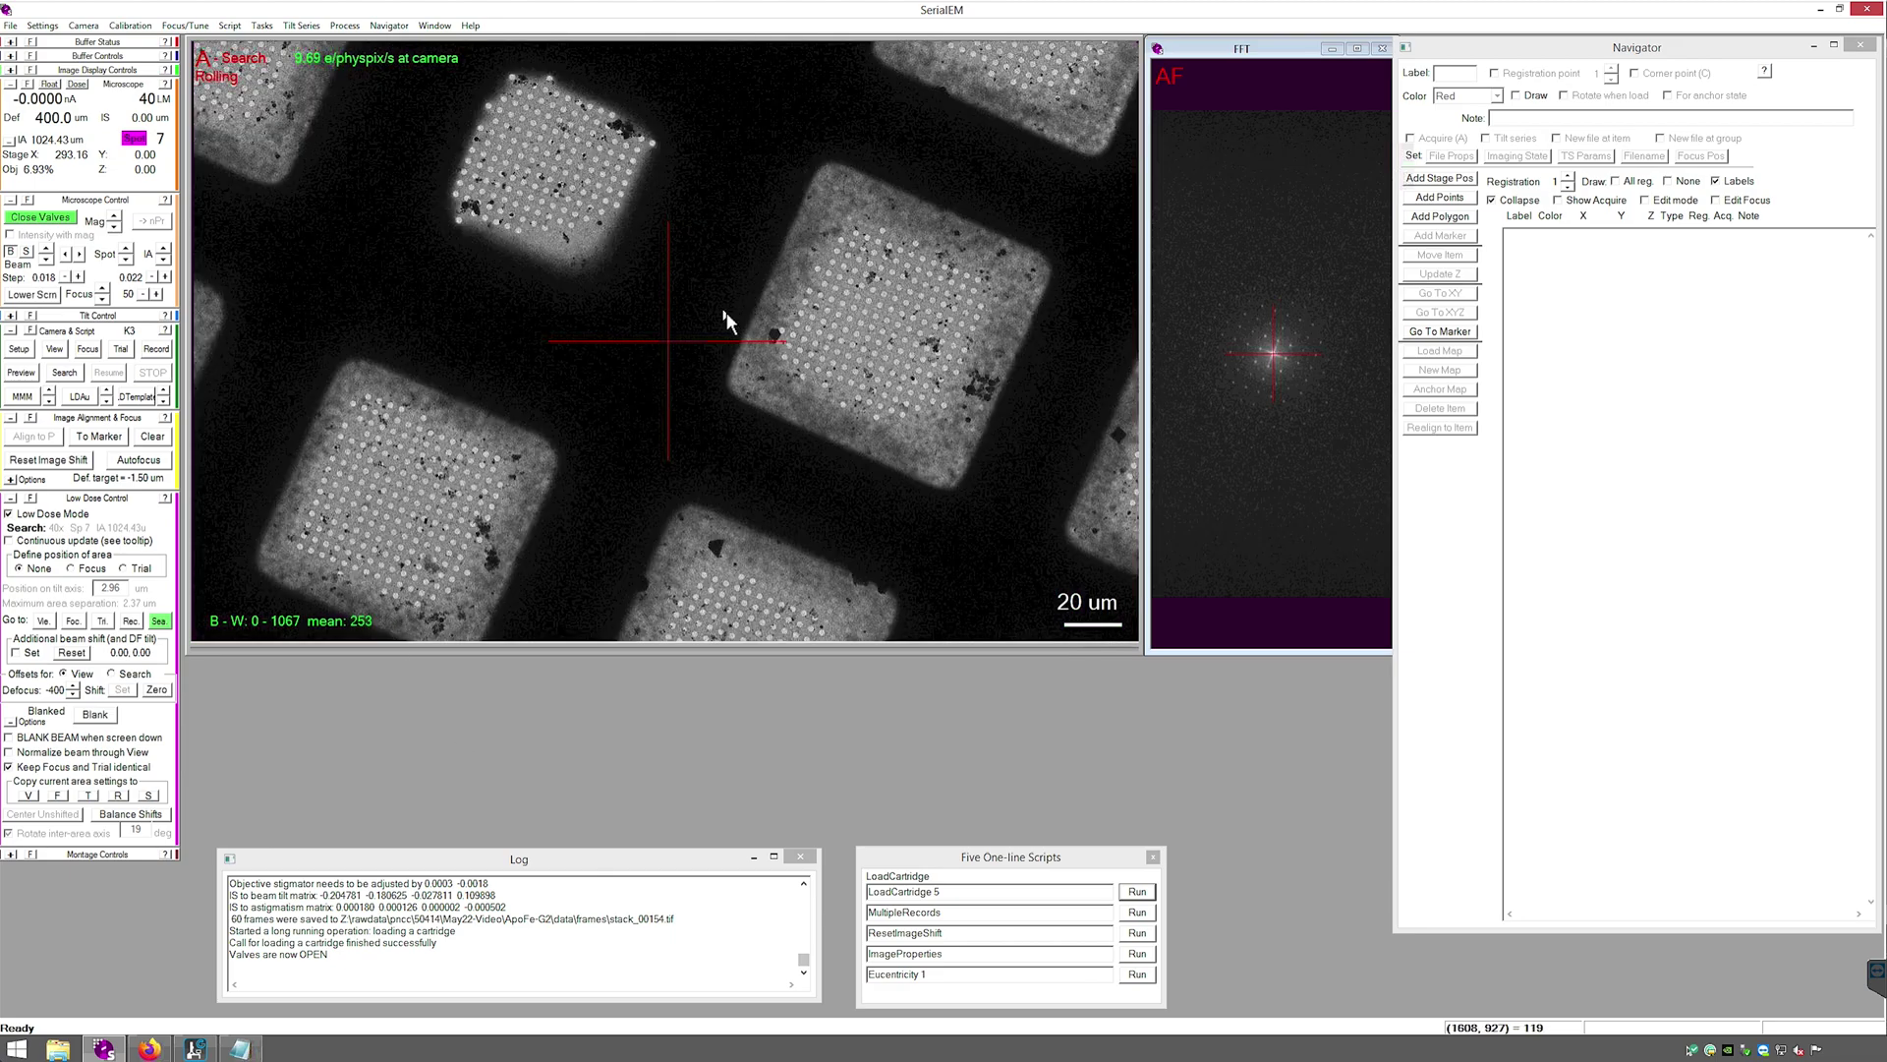
click(882, 326)
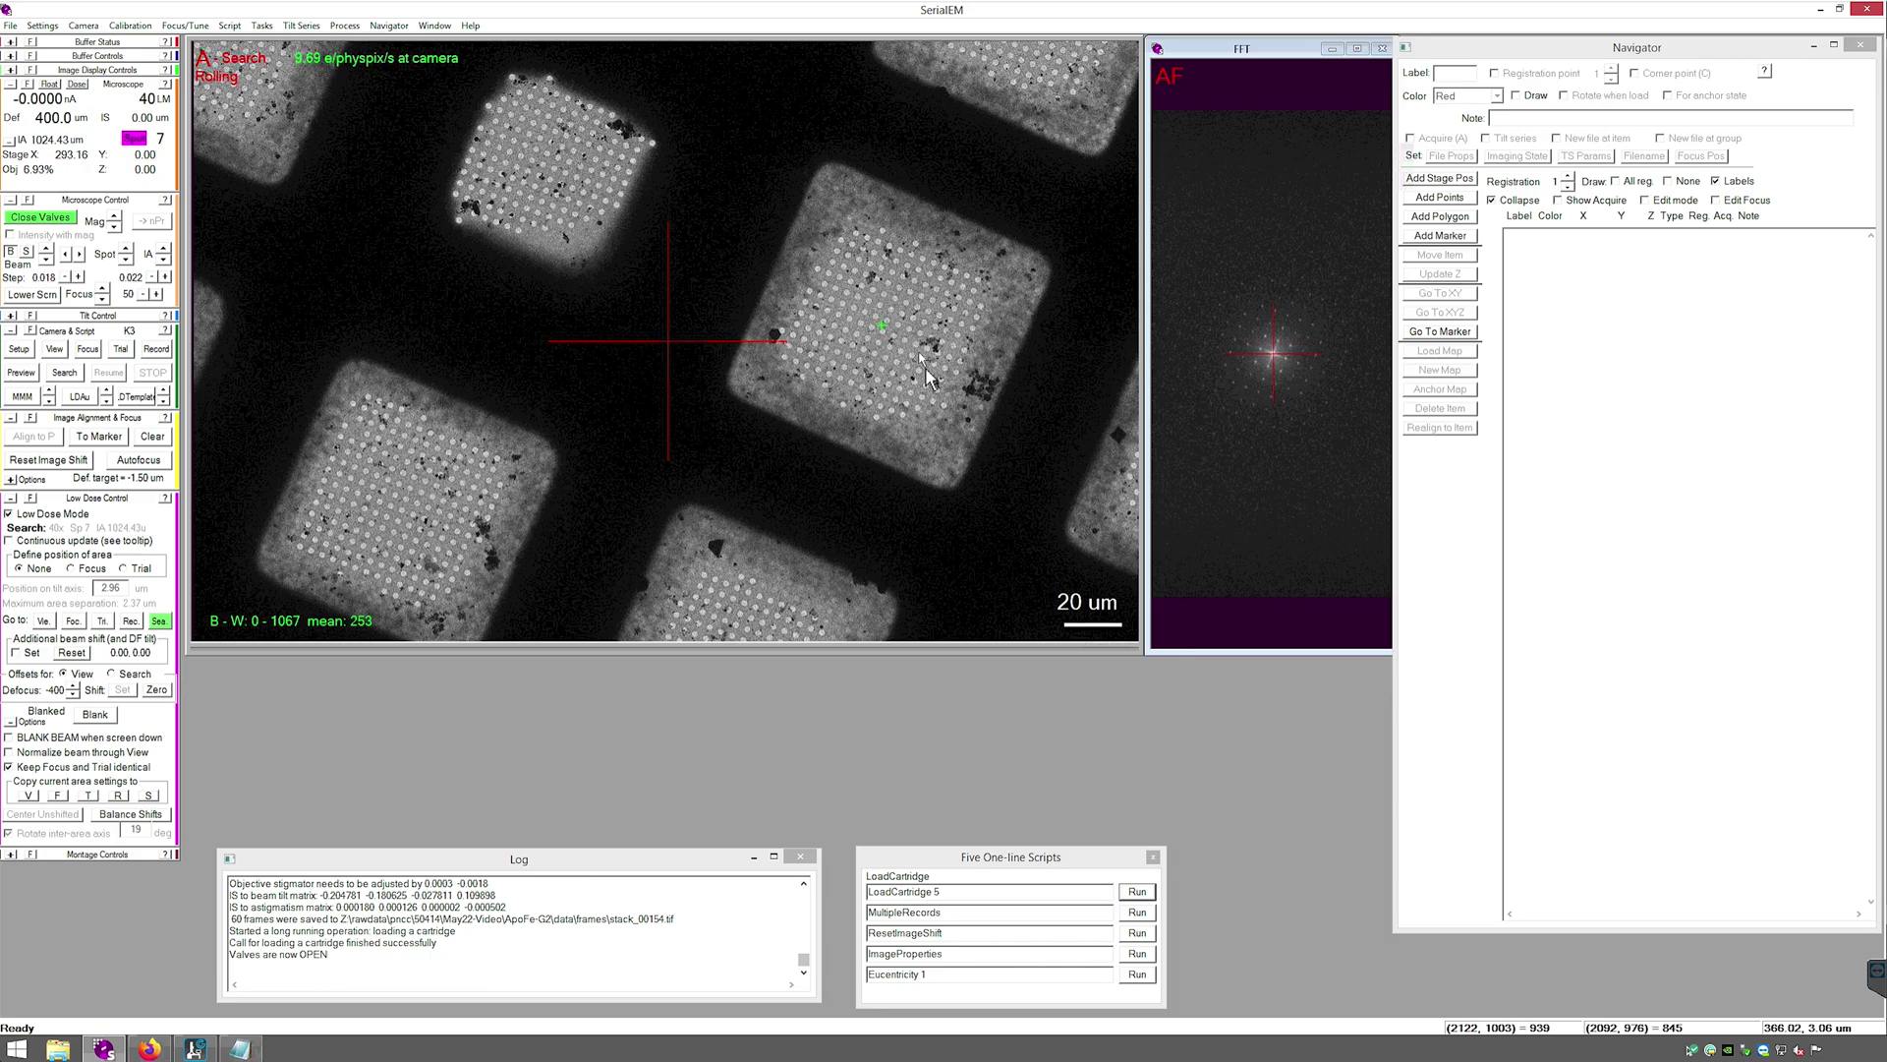
click(1441, 334)
click(1137, 974)
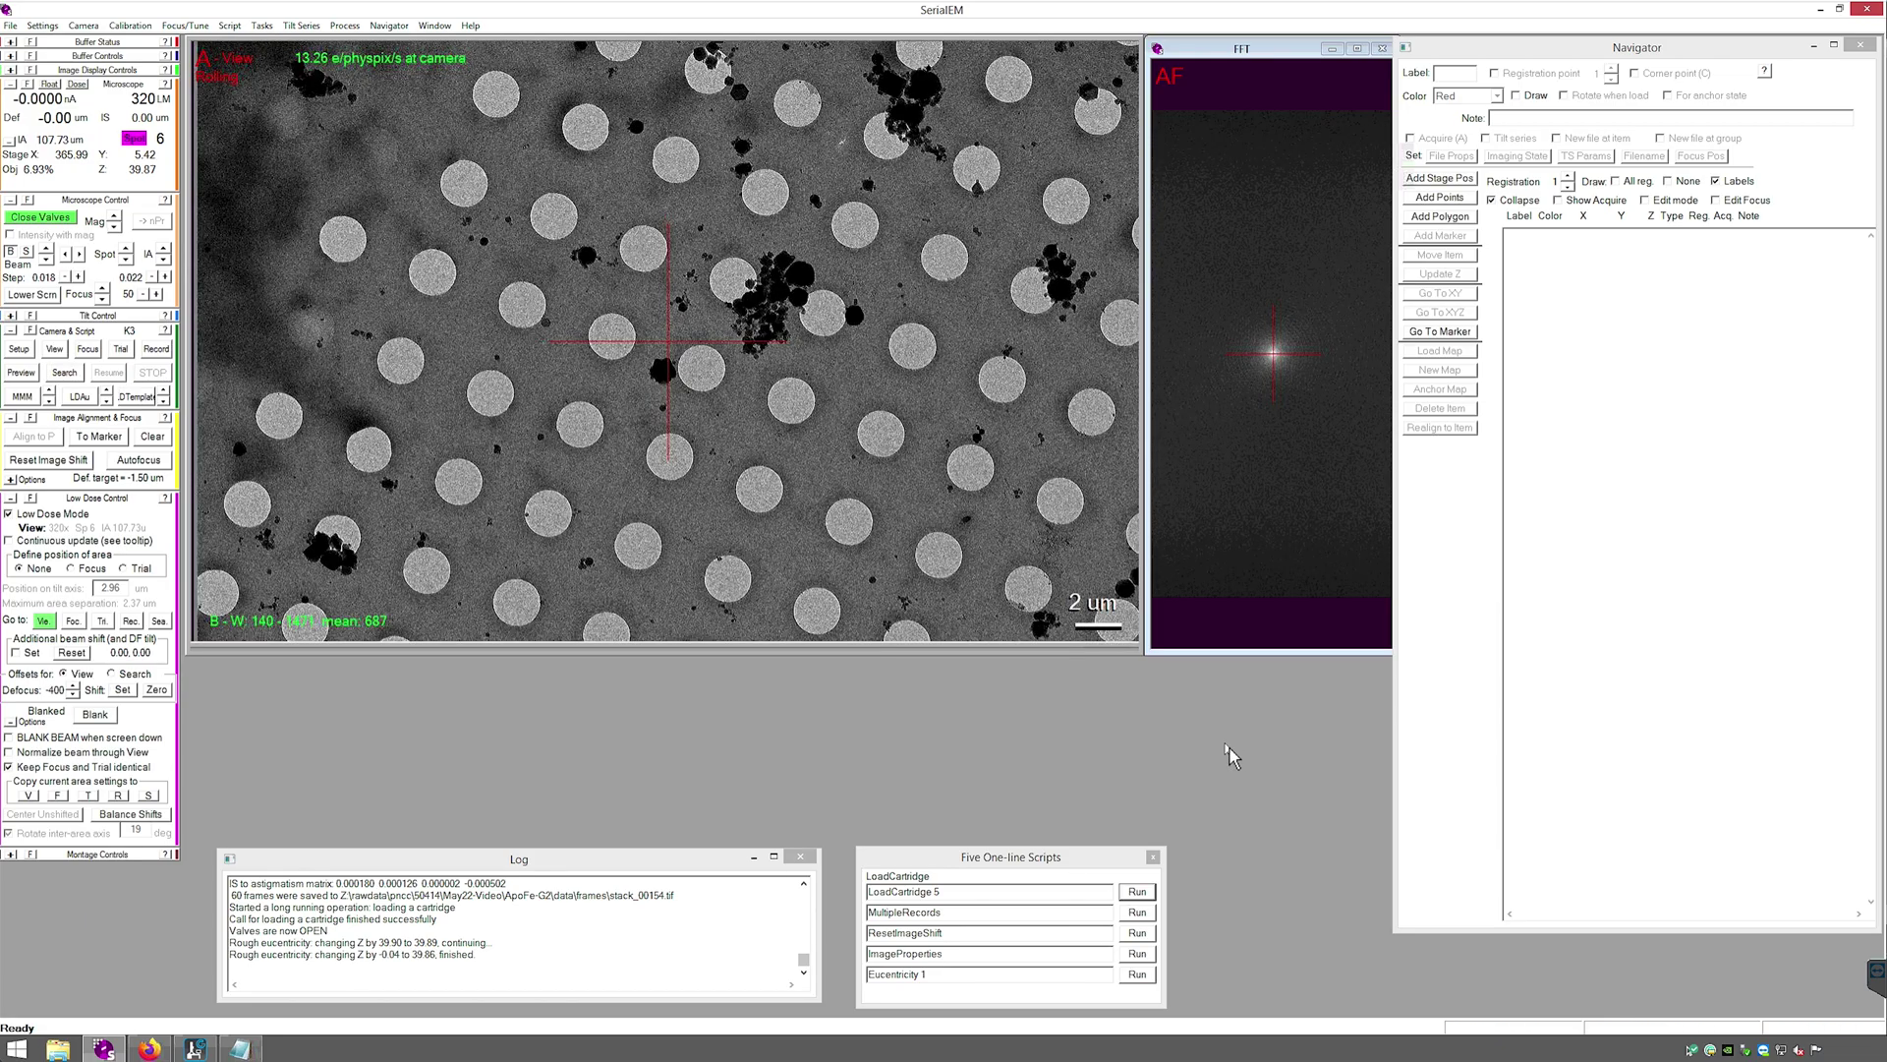
click(1102, 452)
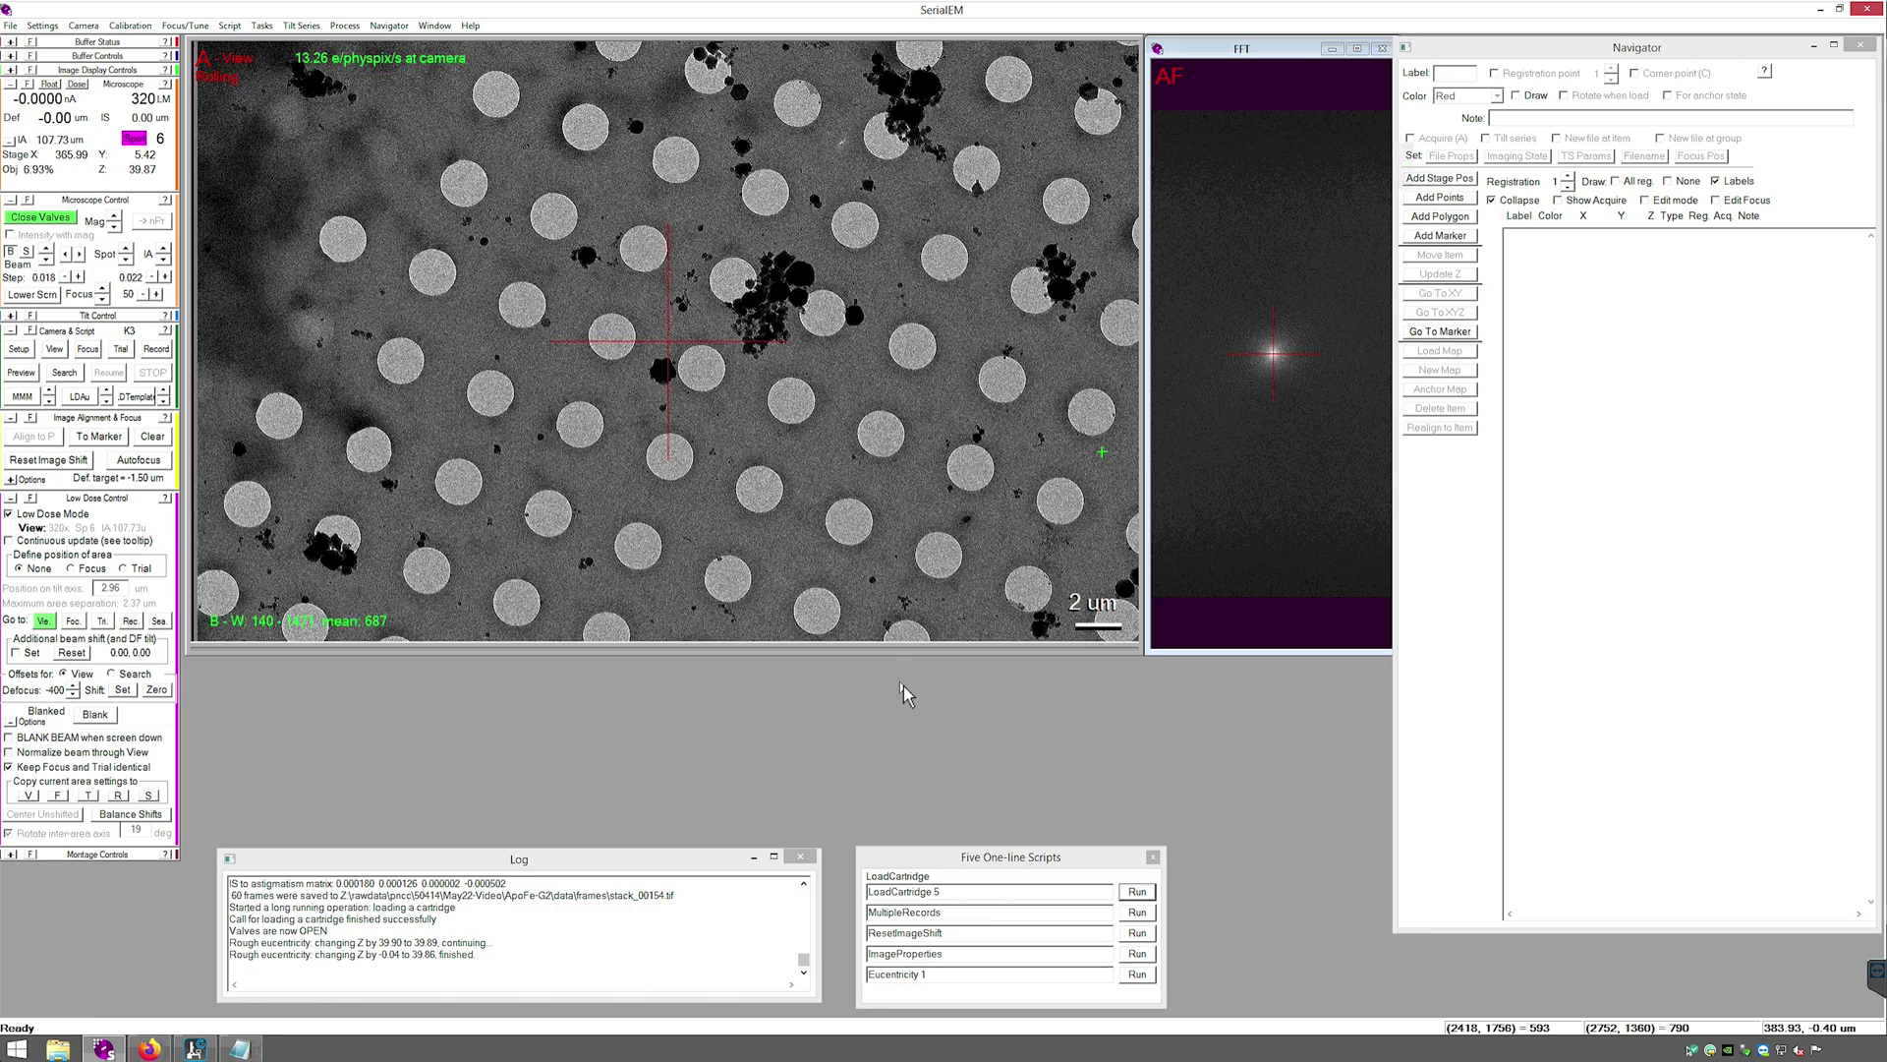
Set up a full montage with Search parameters that moves the stage instead of shifting the image, saving it as MRC stack LMM4
click(389, 26)
mouse_move(438, 148)
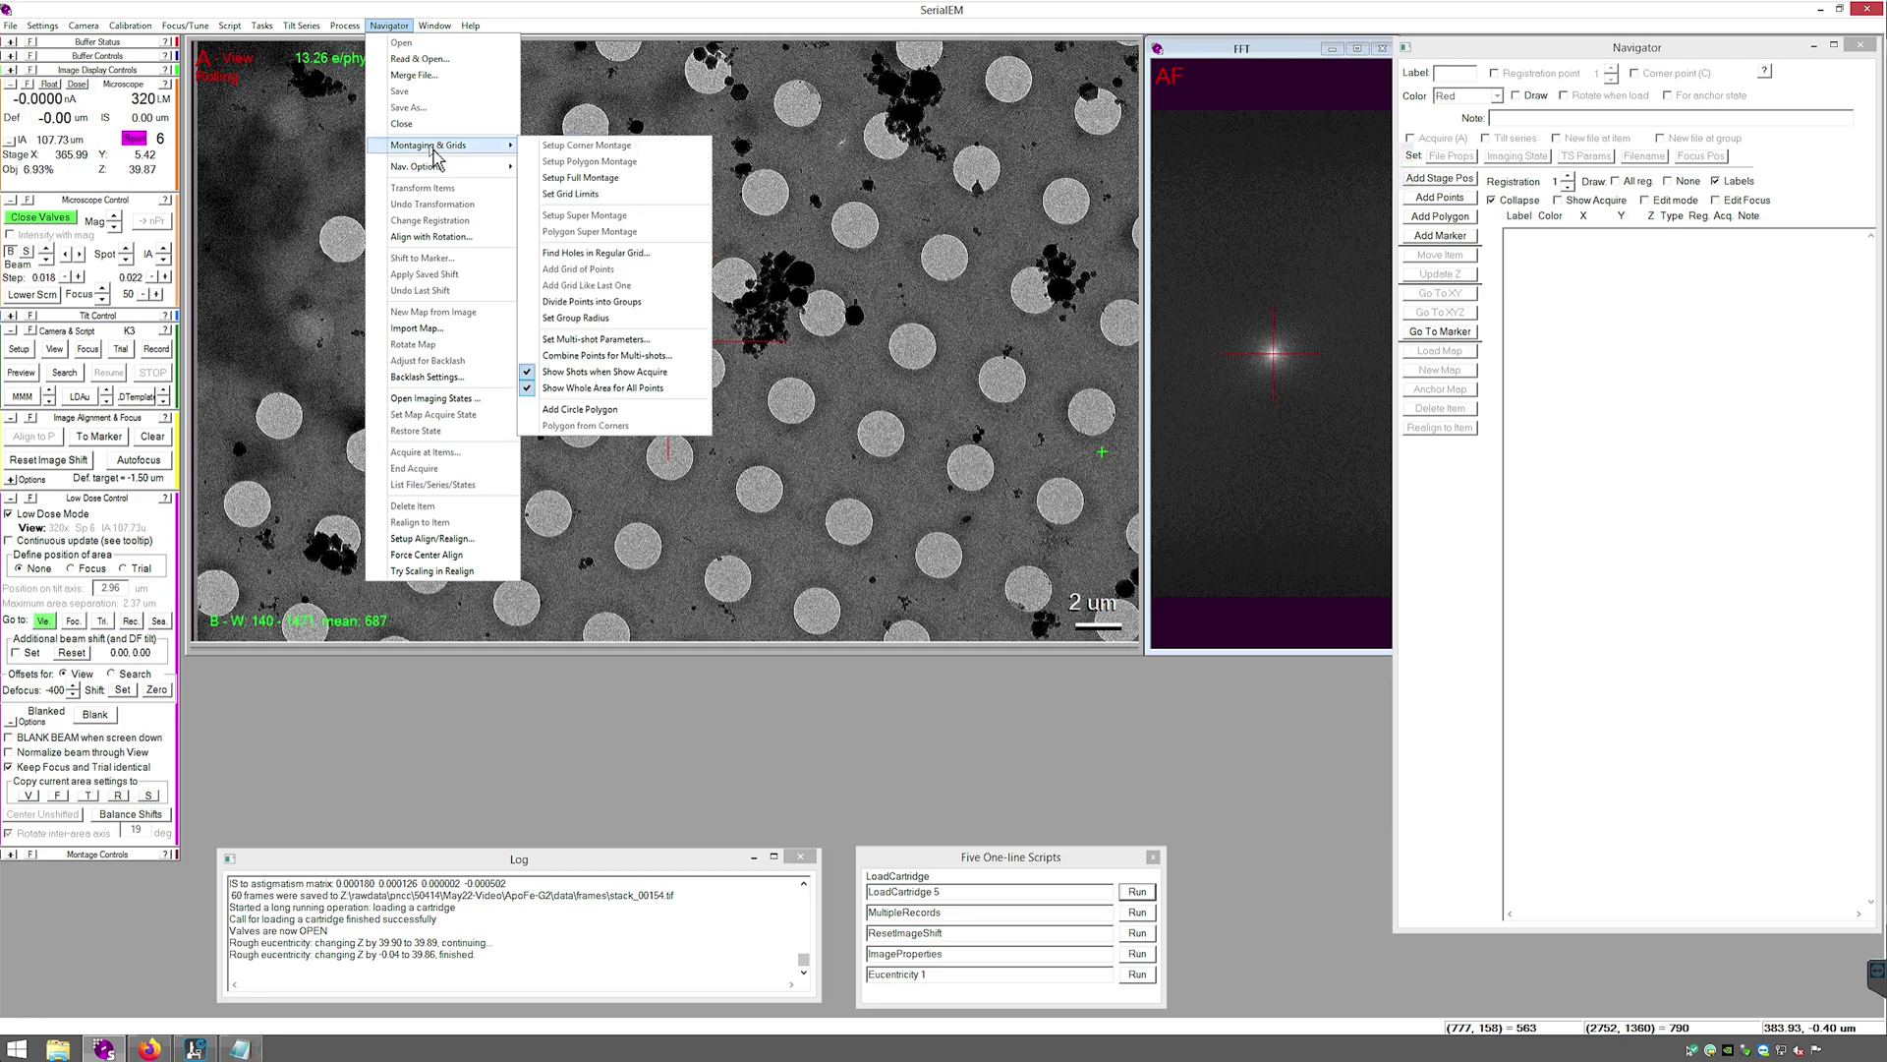
click(678, 181)
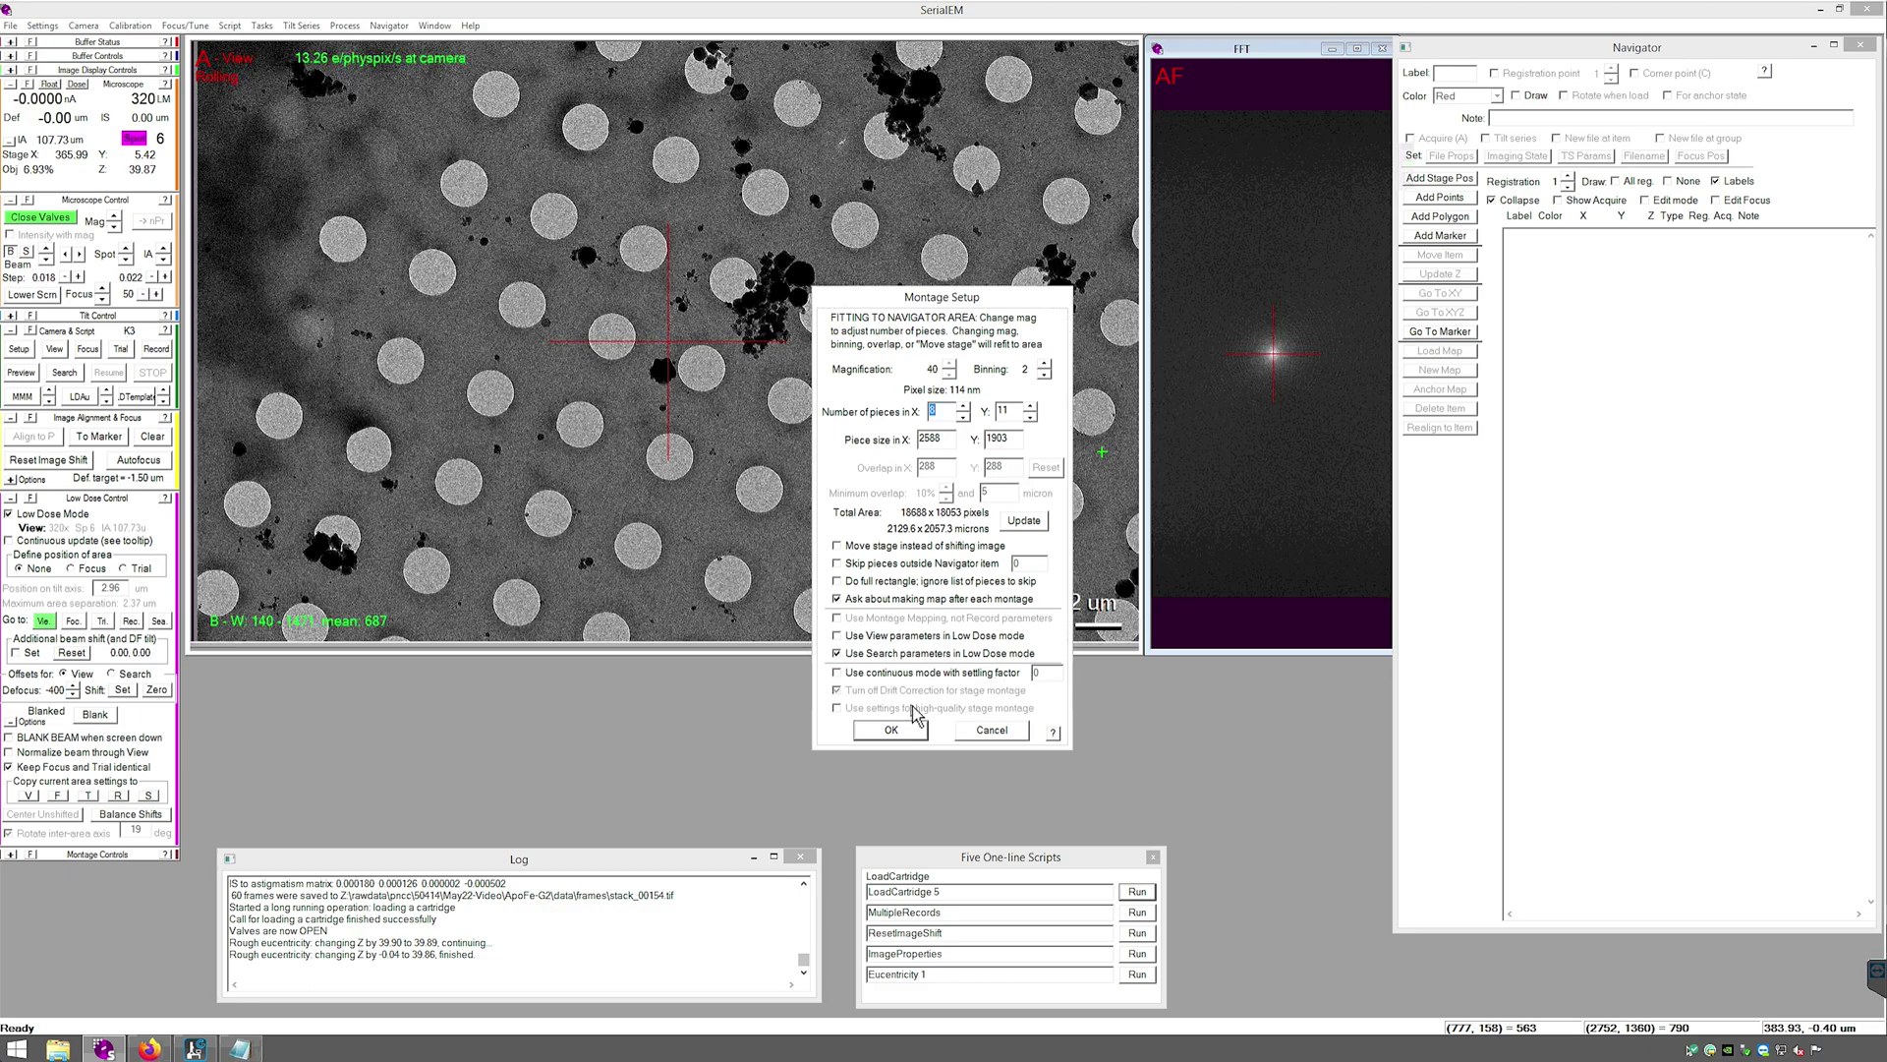
click(841, 548)
click(893, 729)
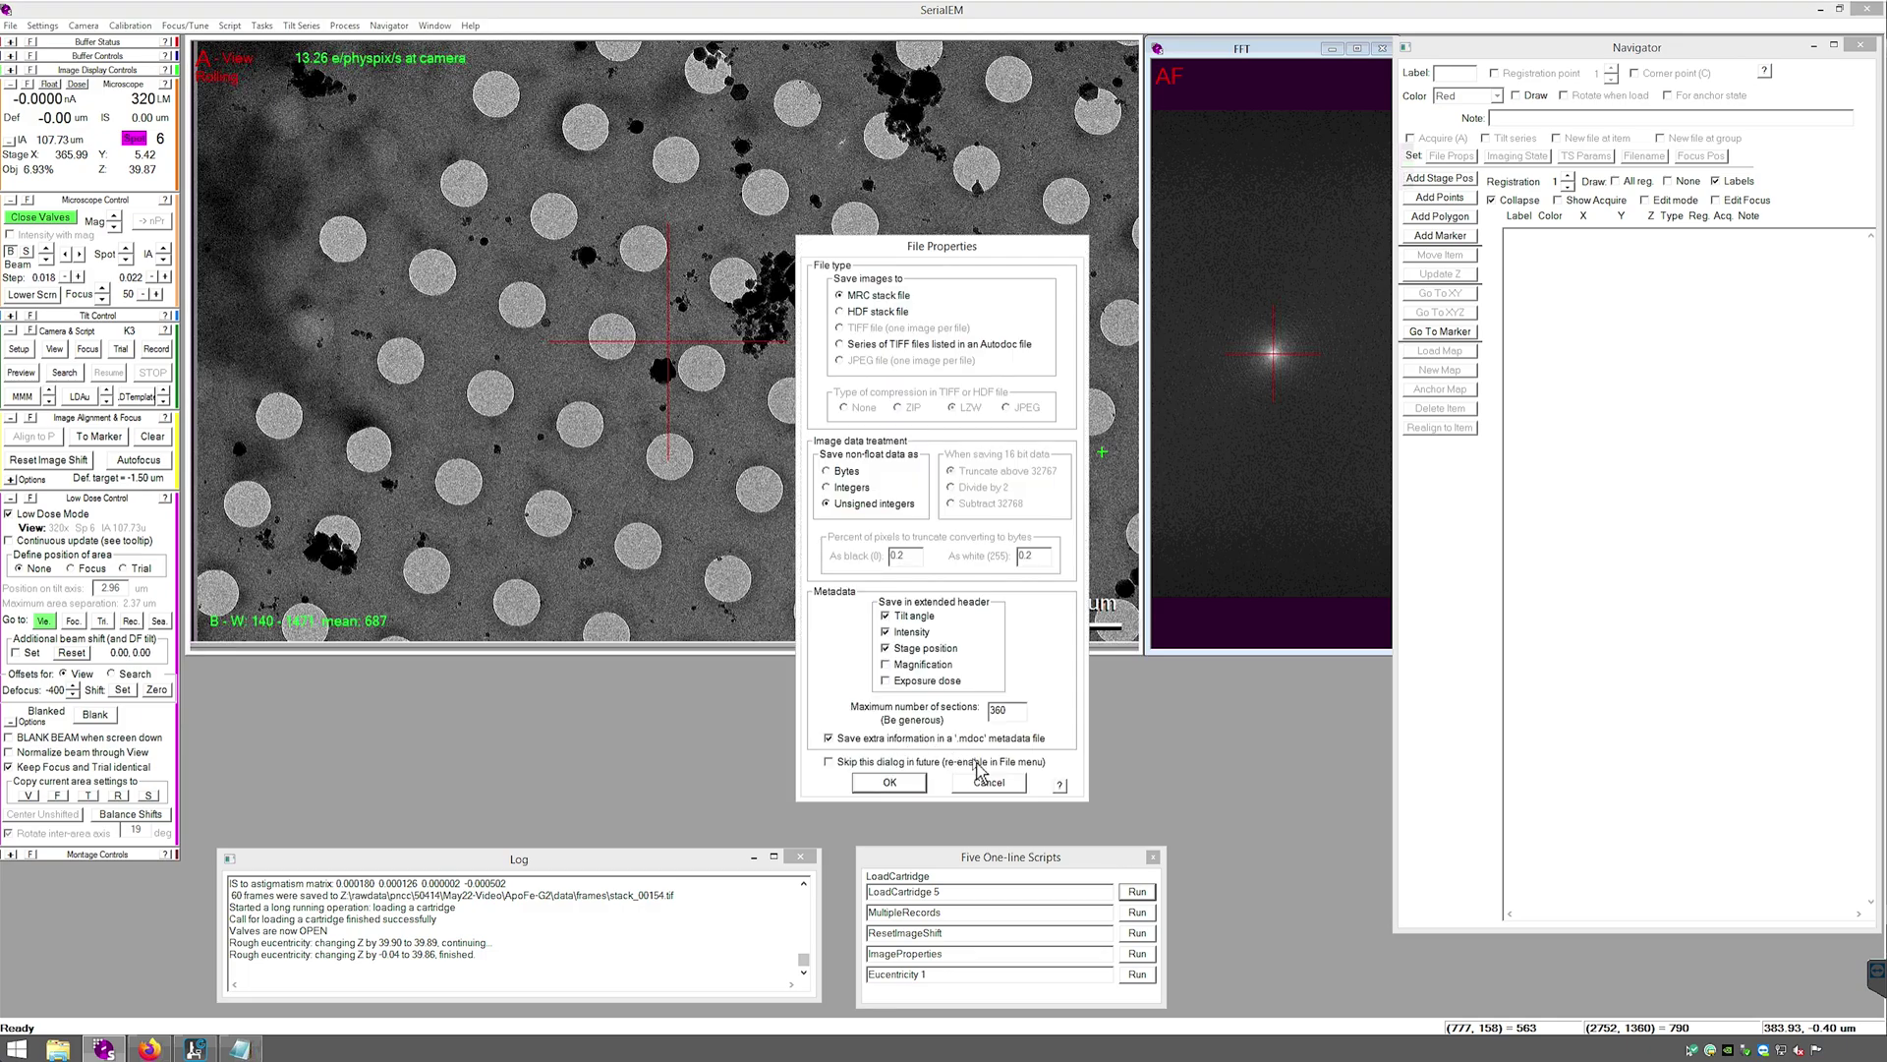
click(910, 783)
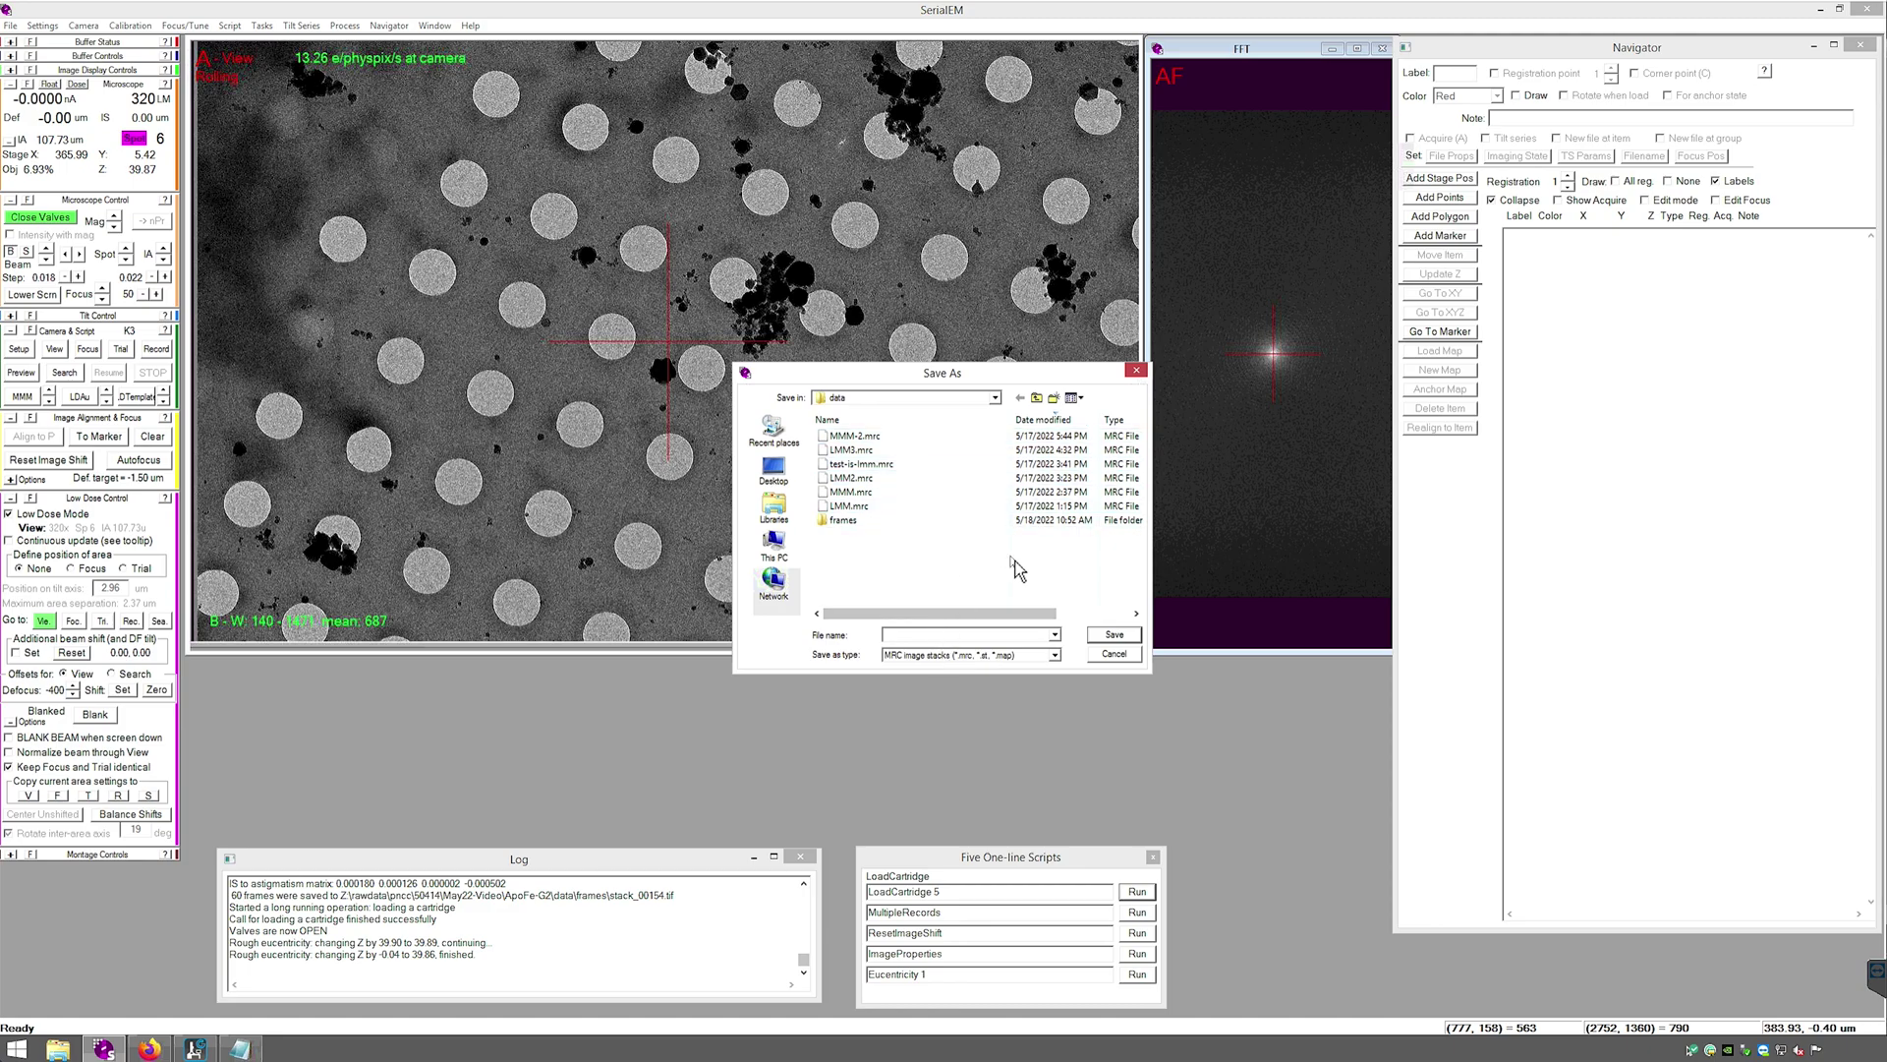
text(LMM4)
key(Return)
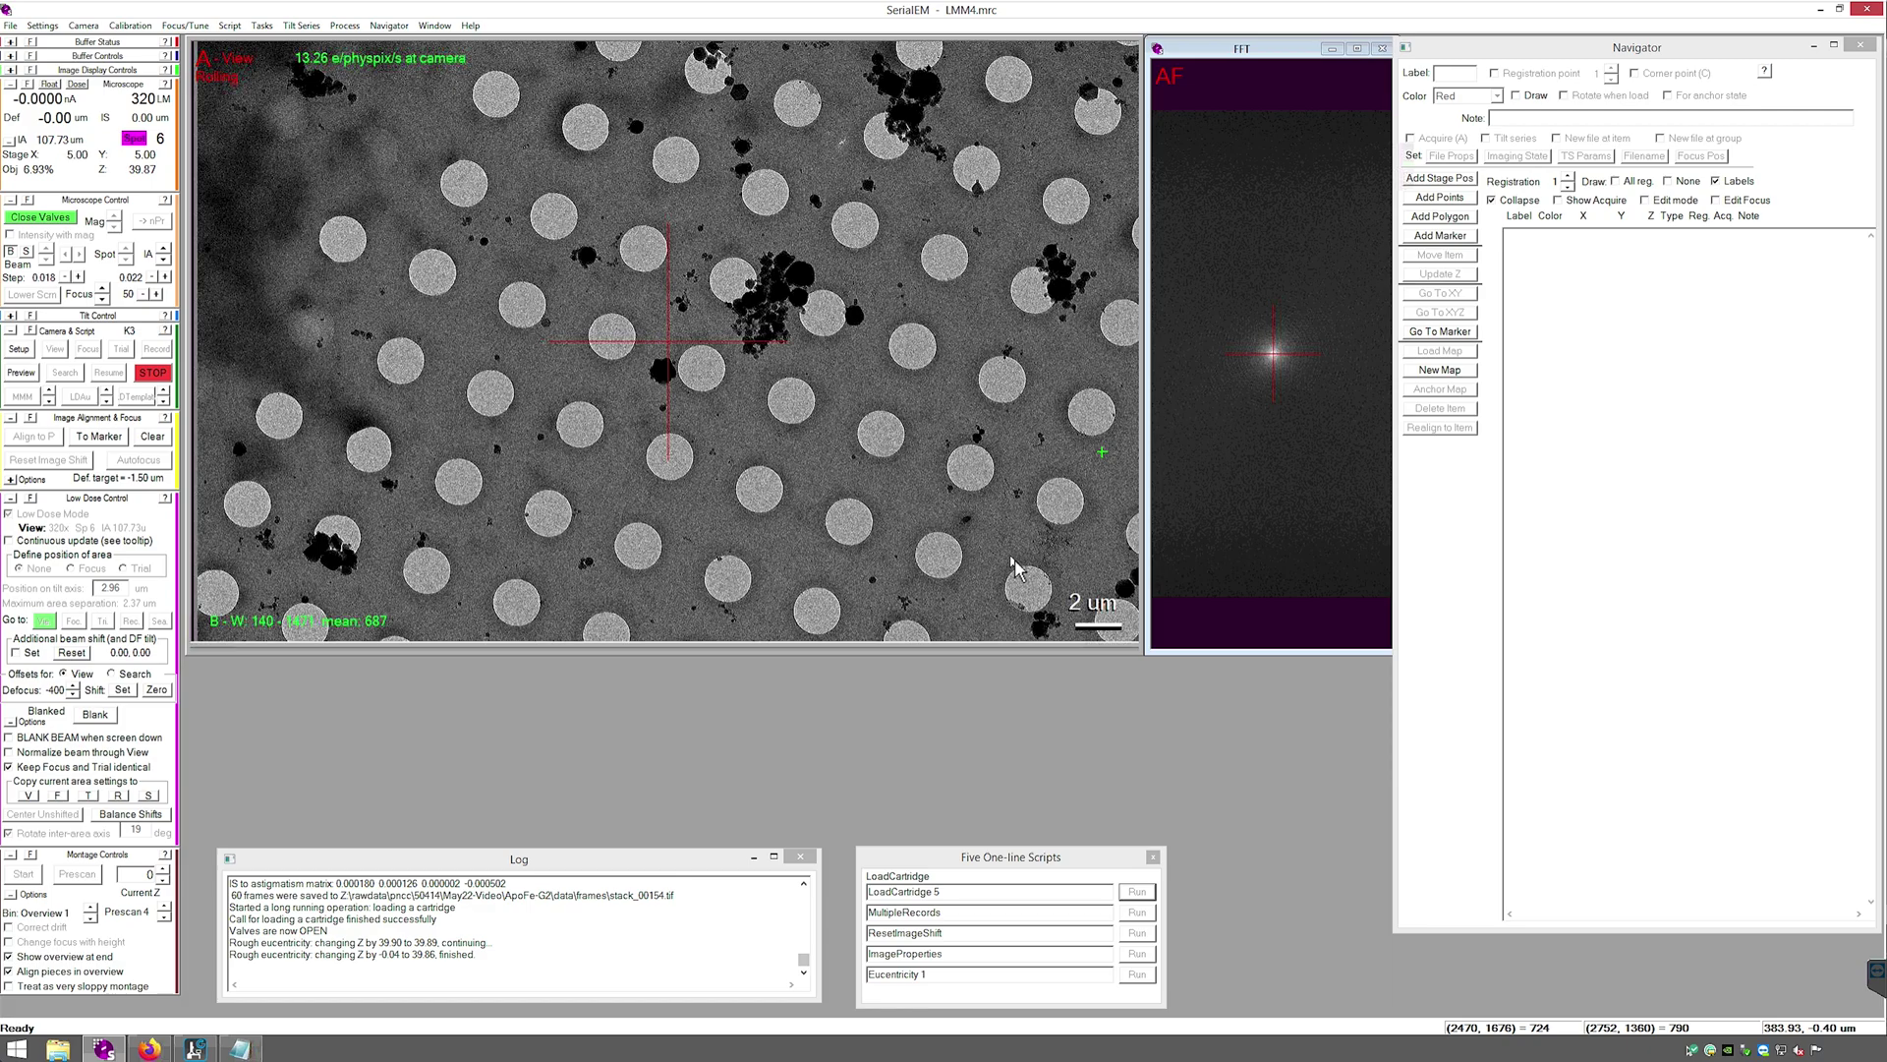
Acquire the full-grid montage and make a new Navigator map from it
click(21, 874)
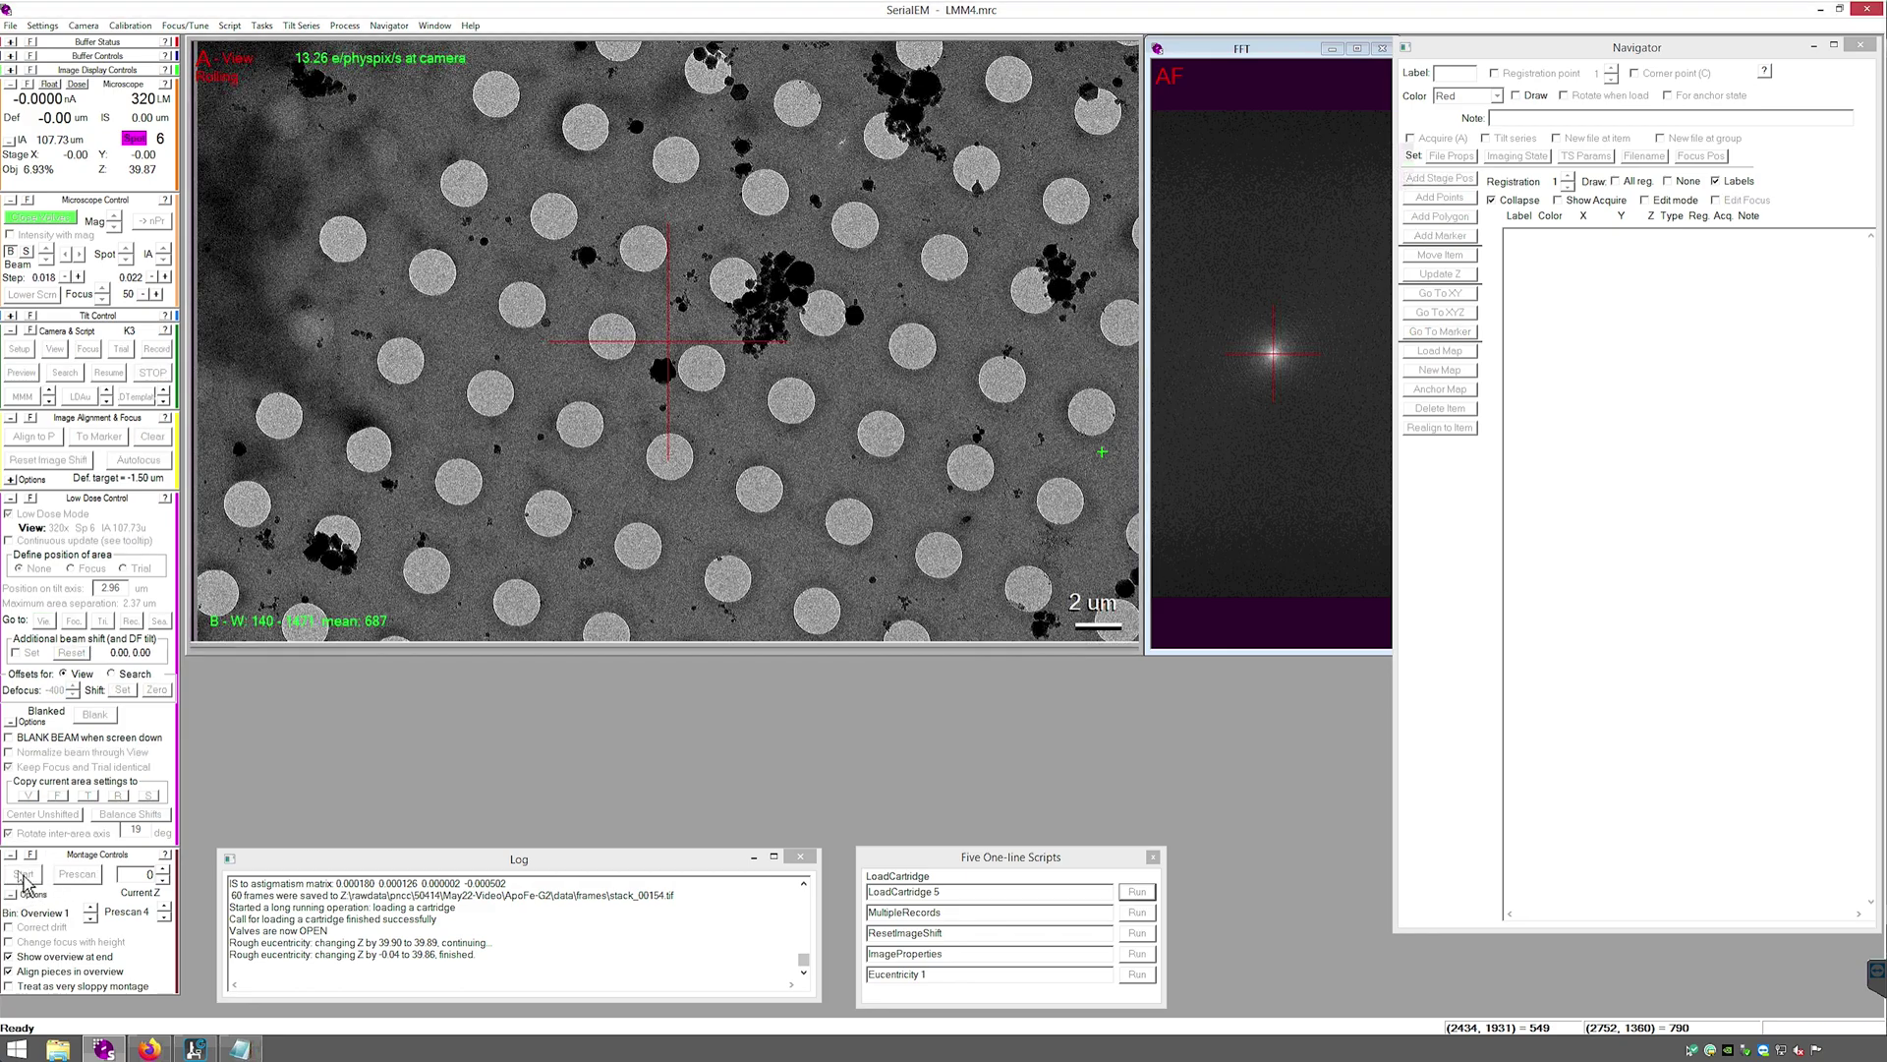
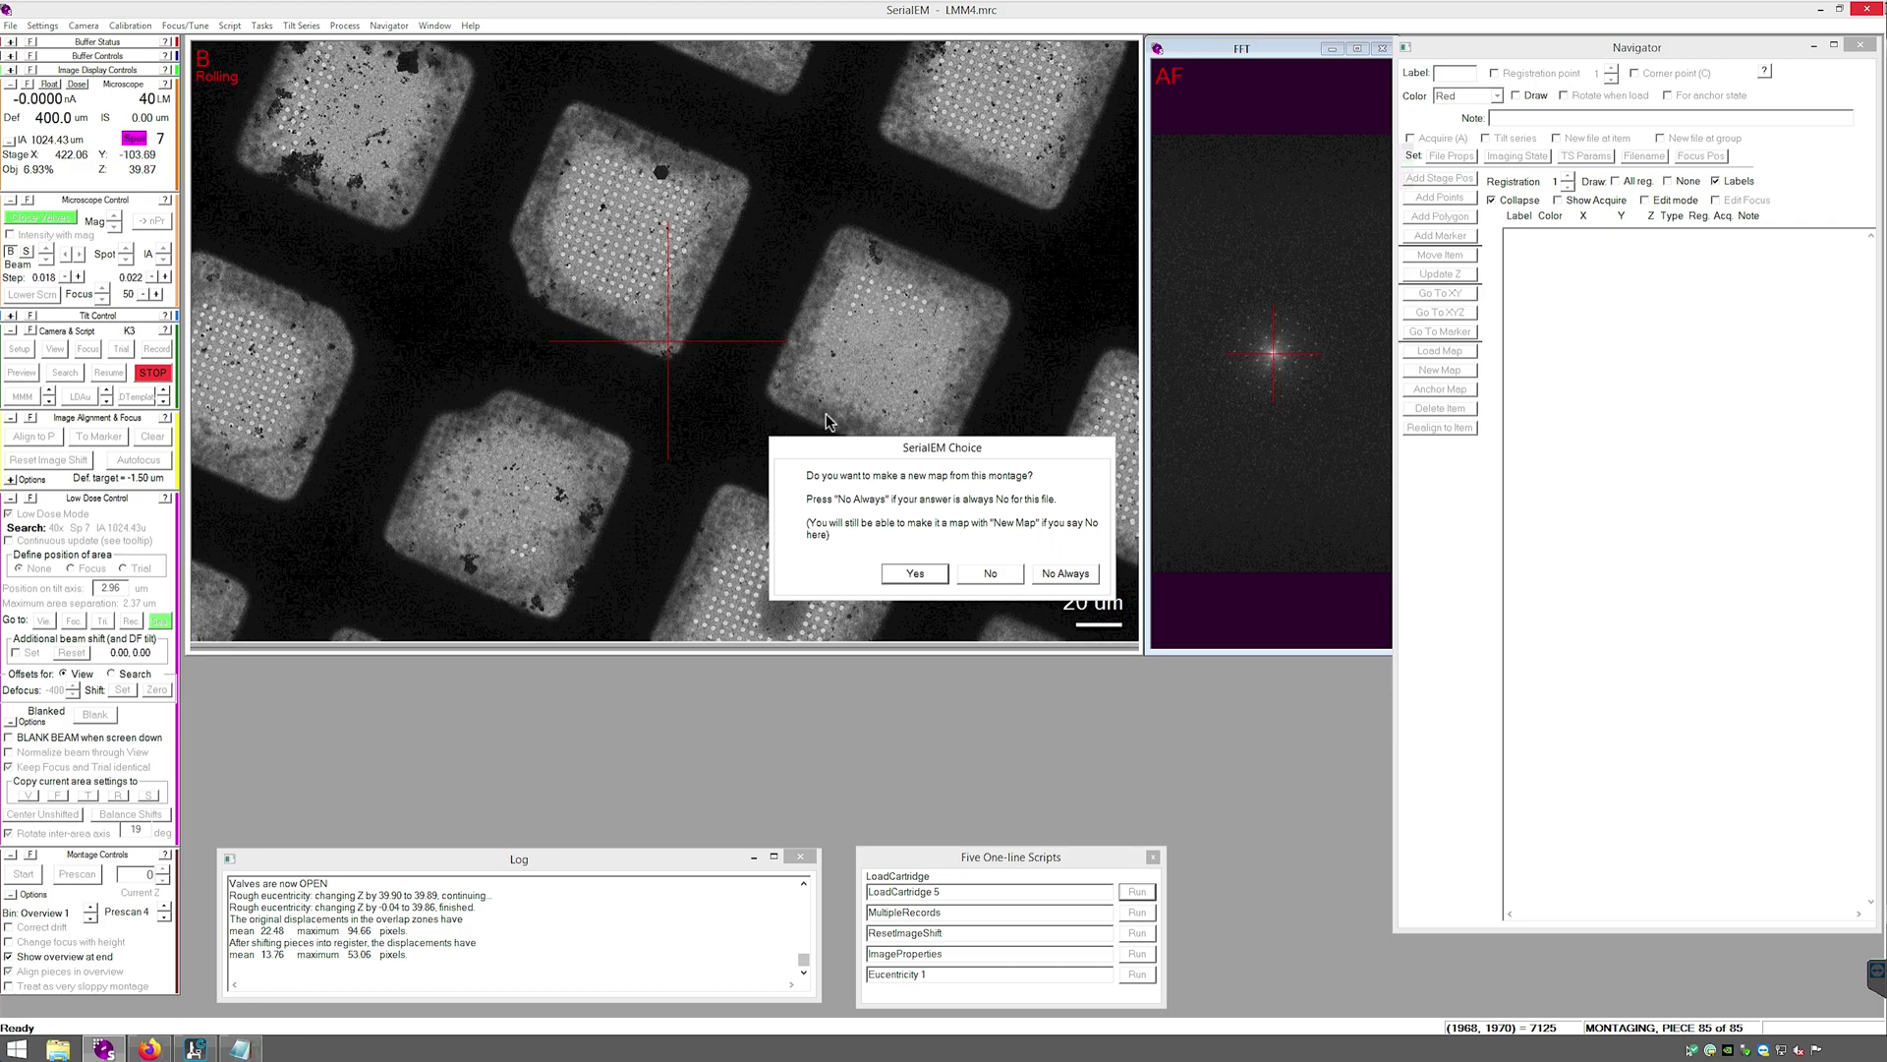
click(915, 576)
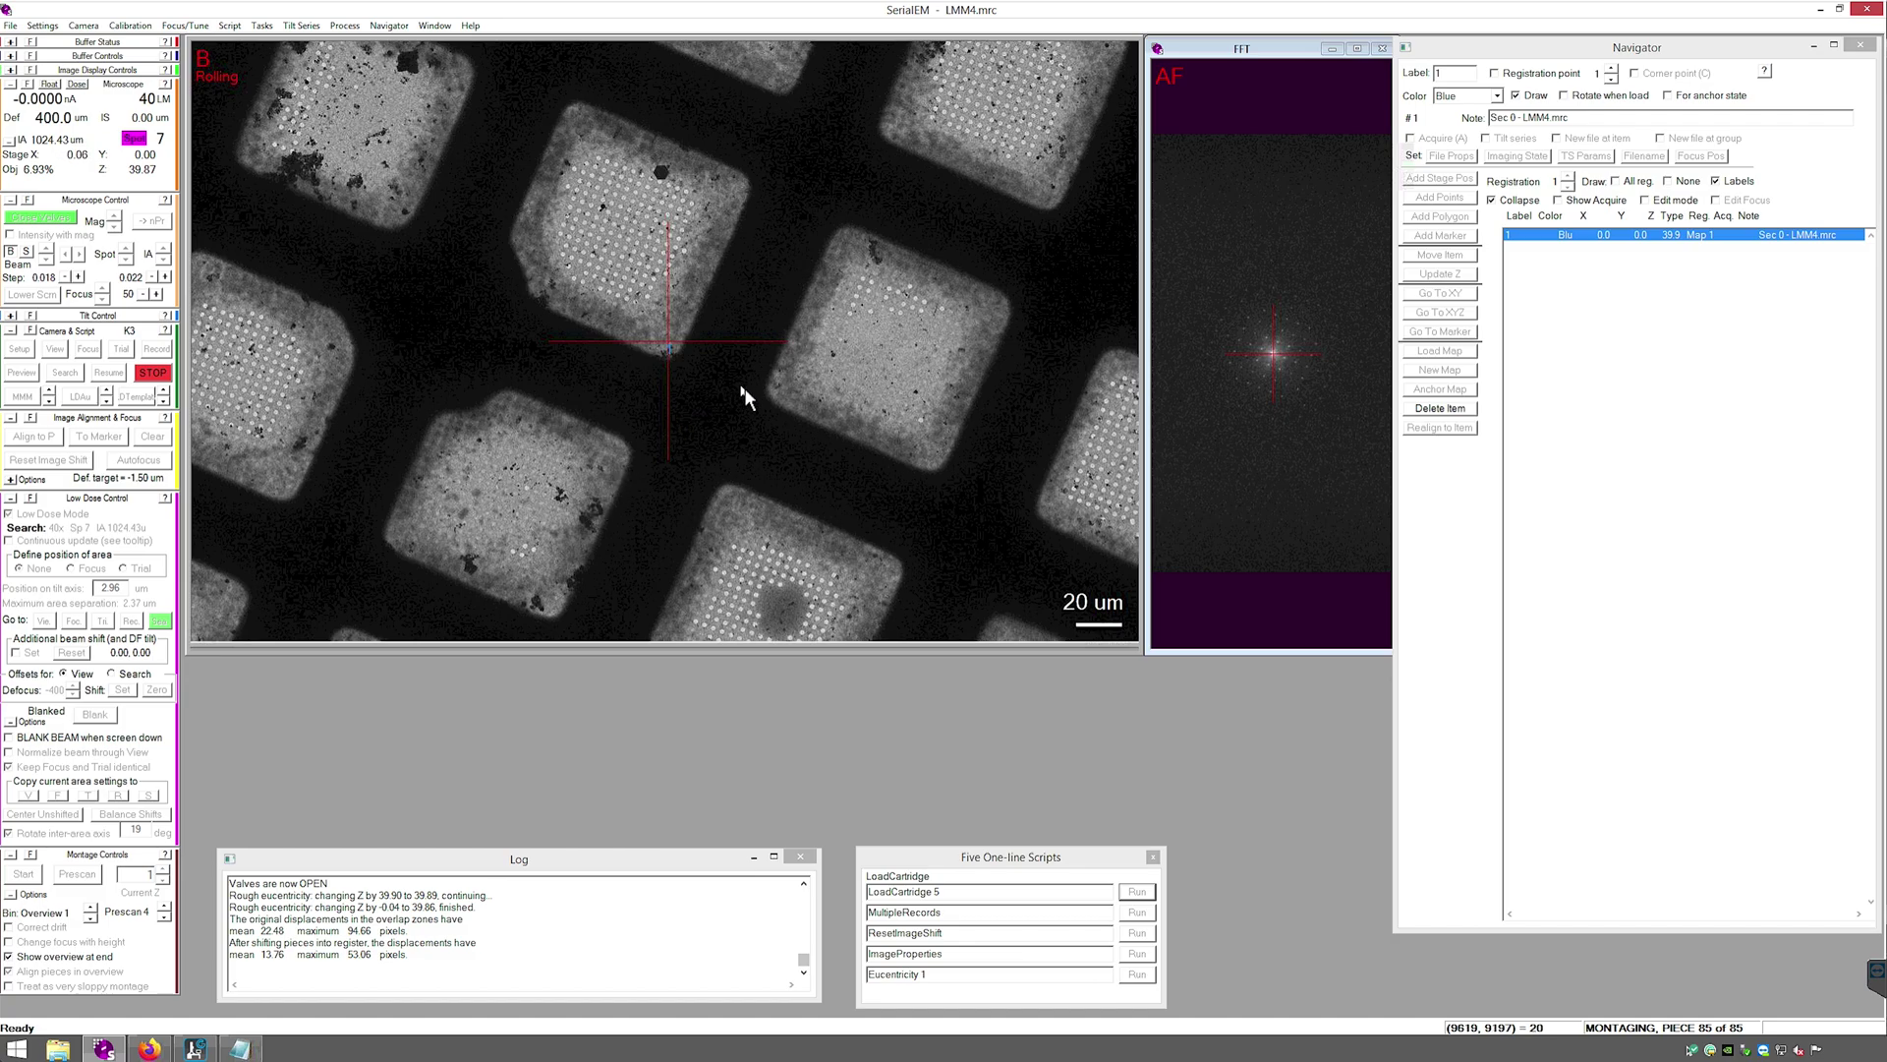
Add three Navigator points at the centres of neighbouring grid squares in the upper-left part of the LMM4 map
scroll(744, 396, down, 6)
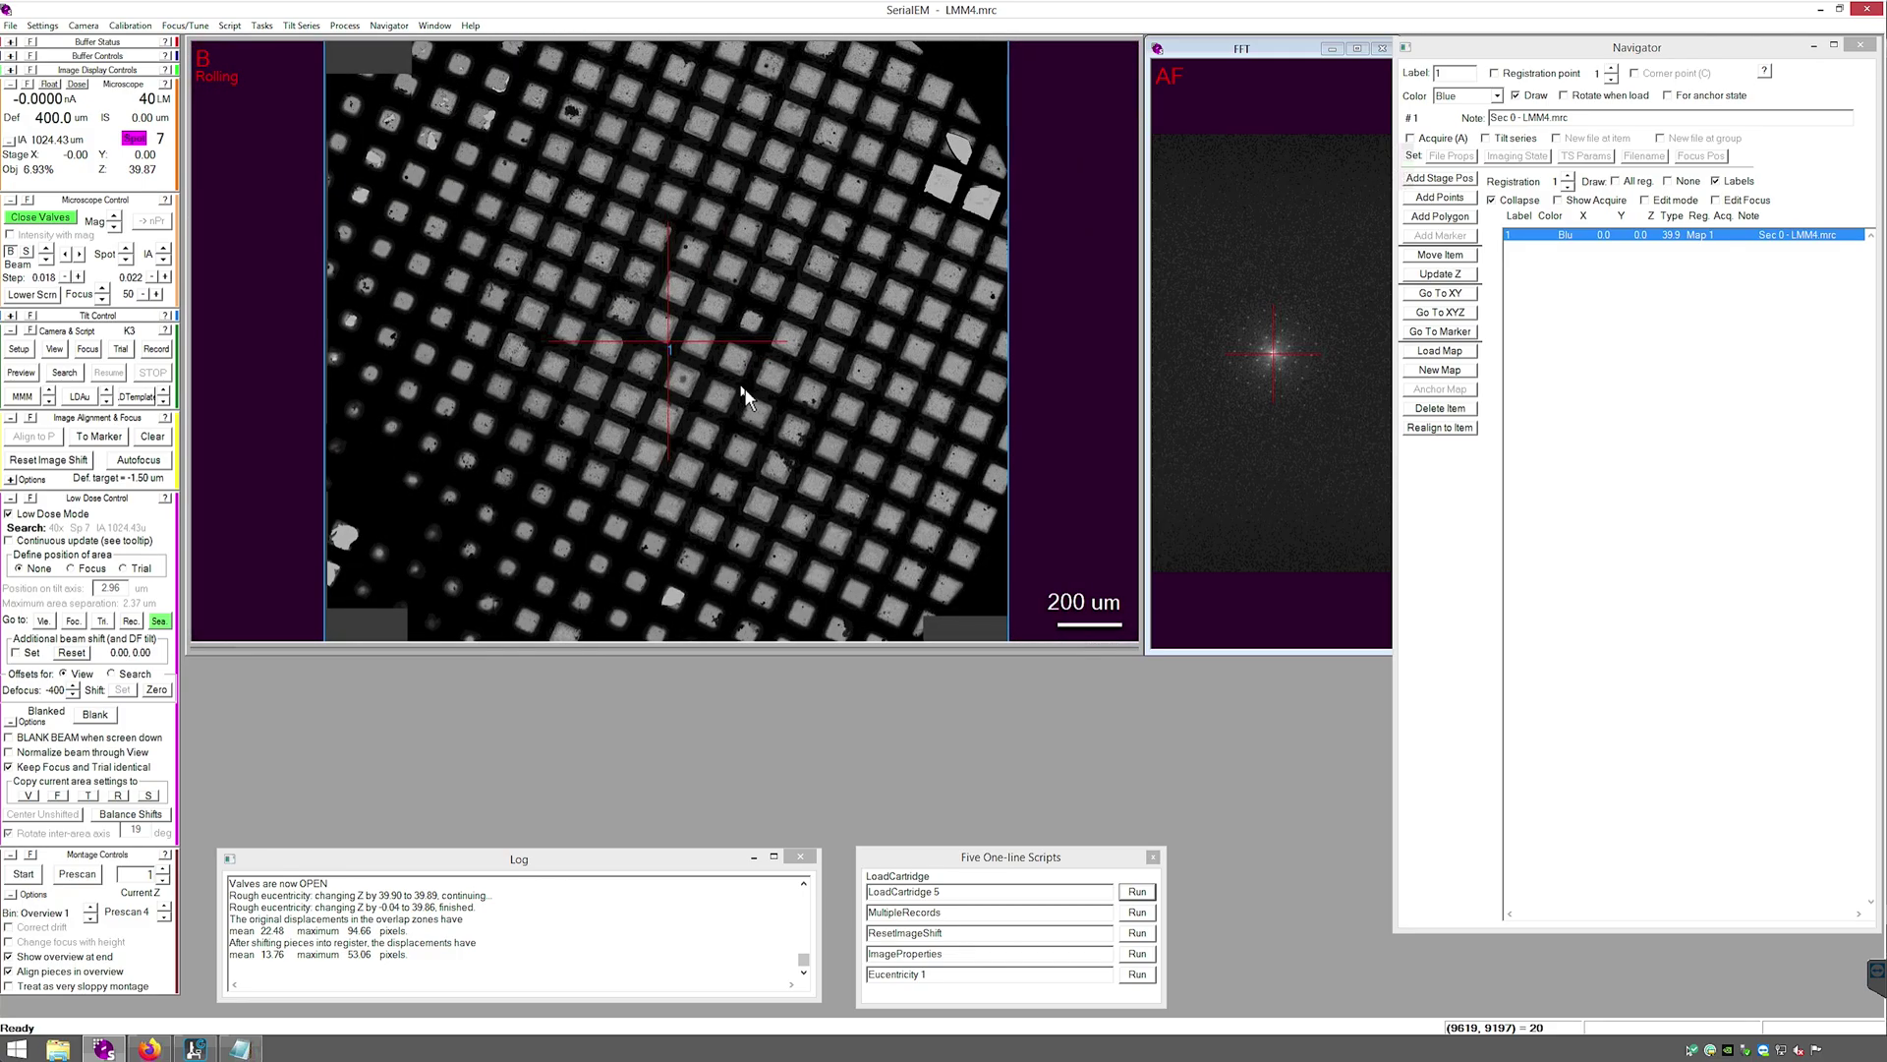
scroll(745, 397, down, 1)
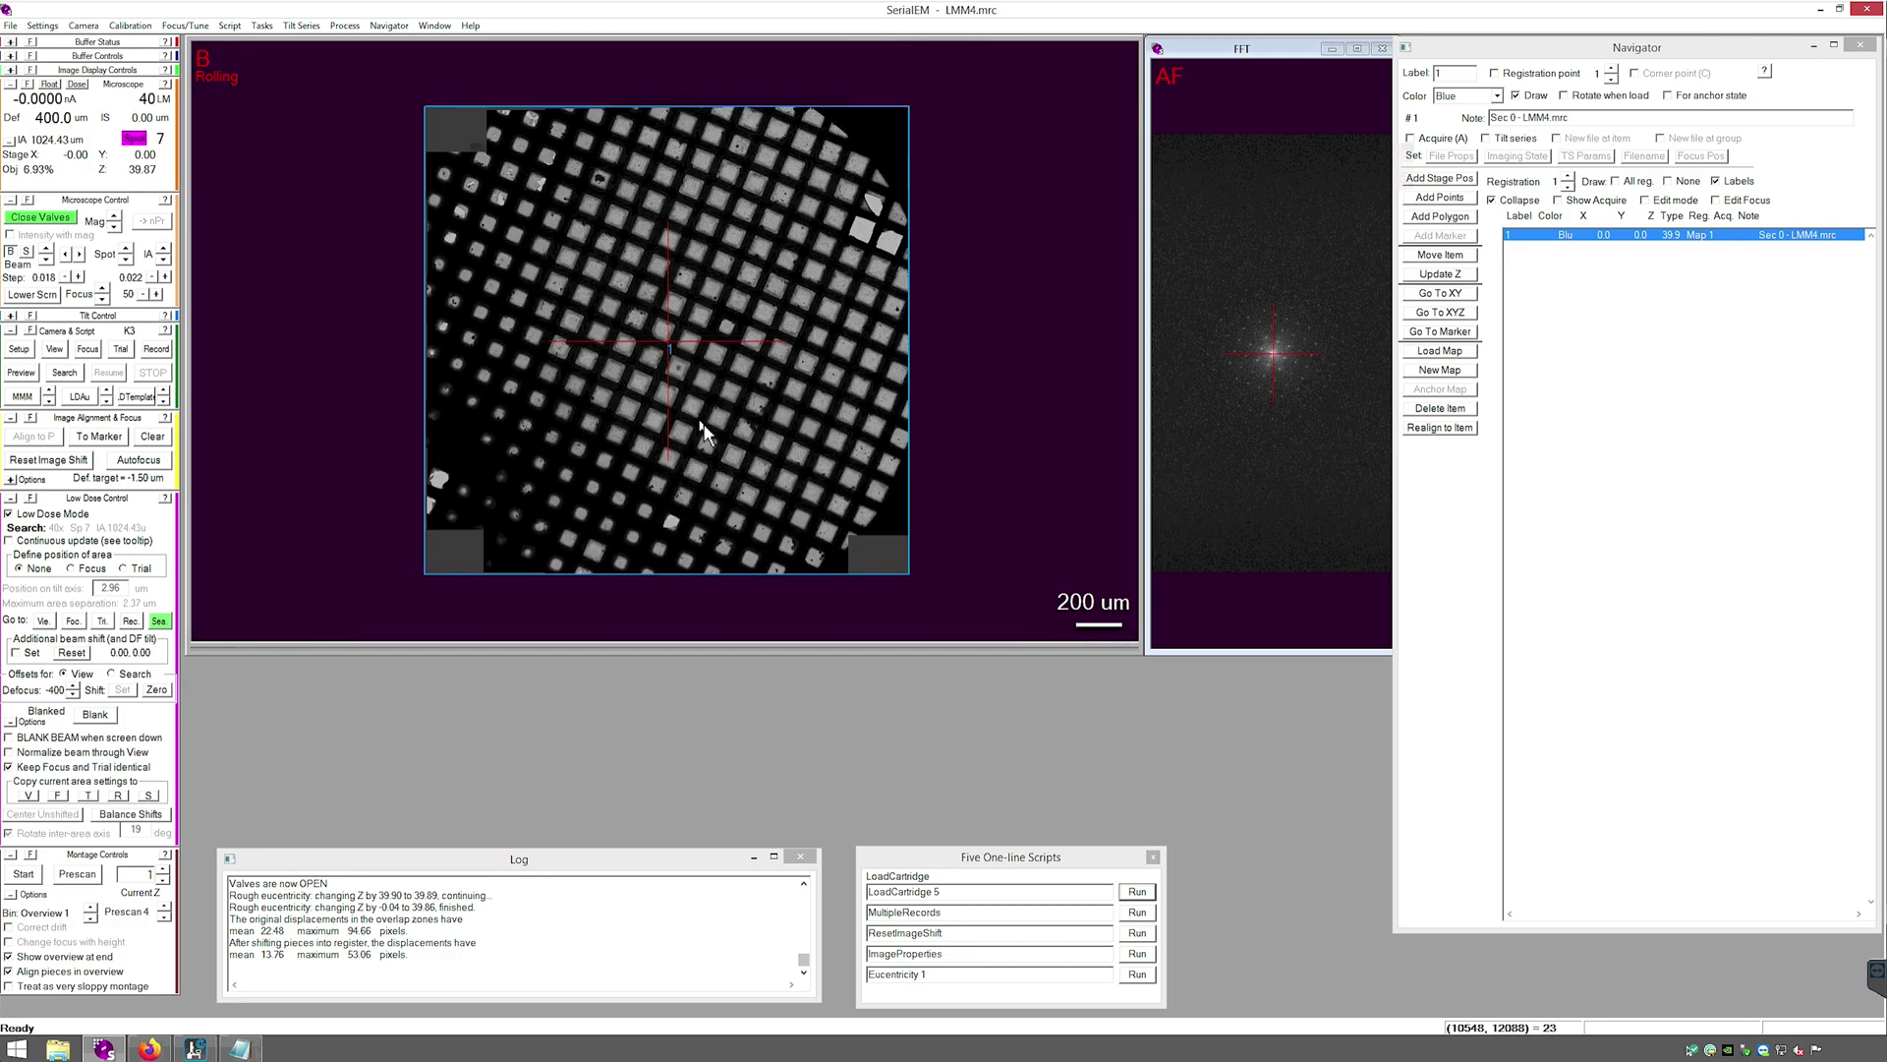
scroll(704, 433, up, 1)
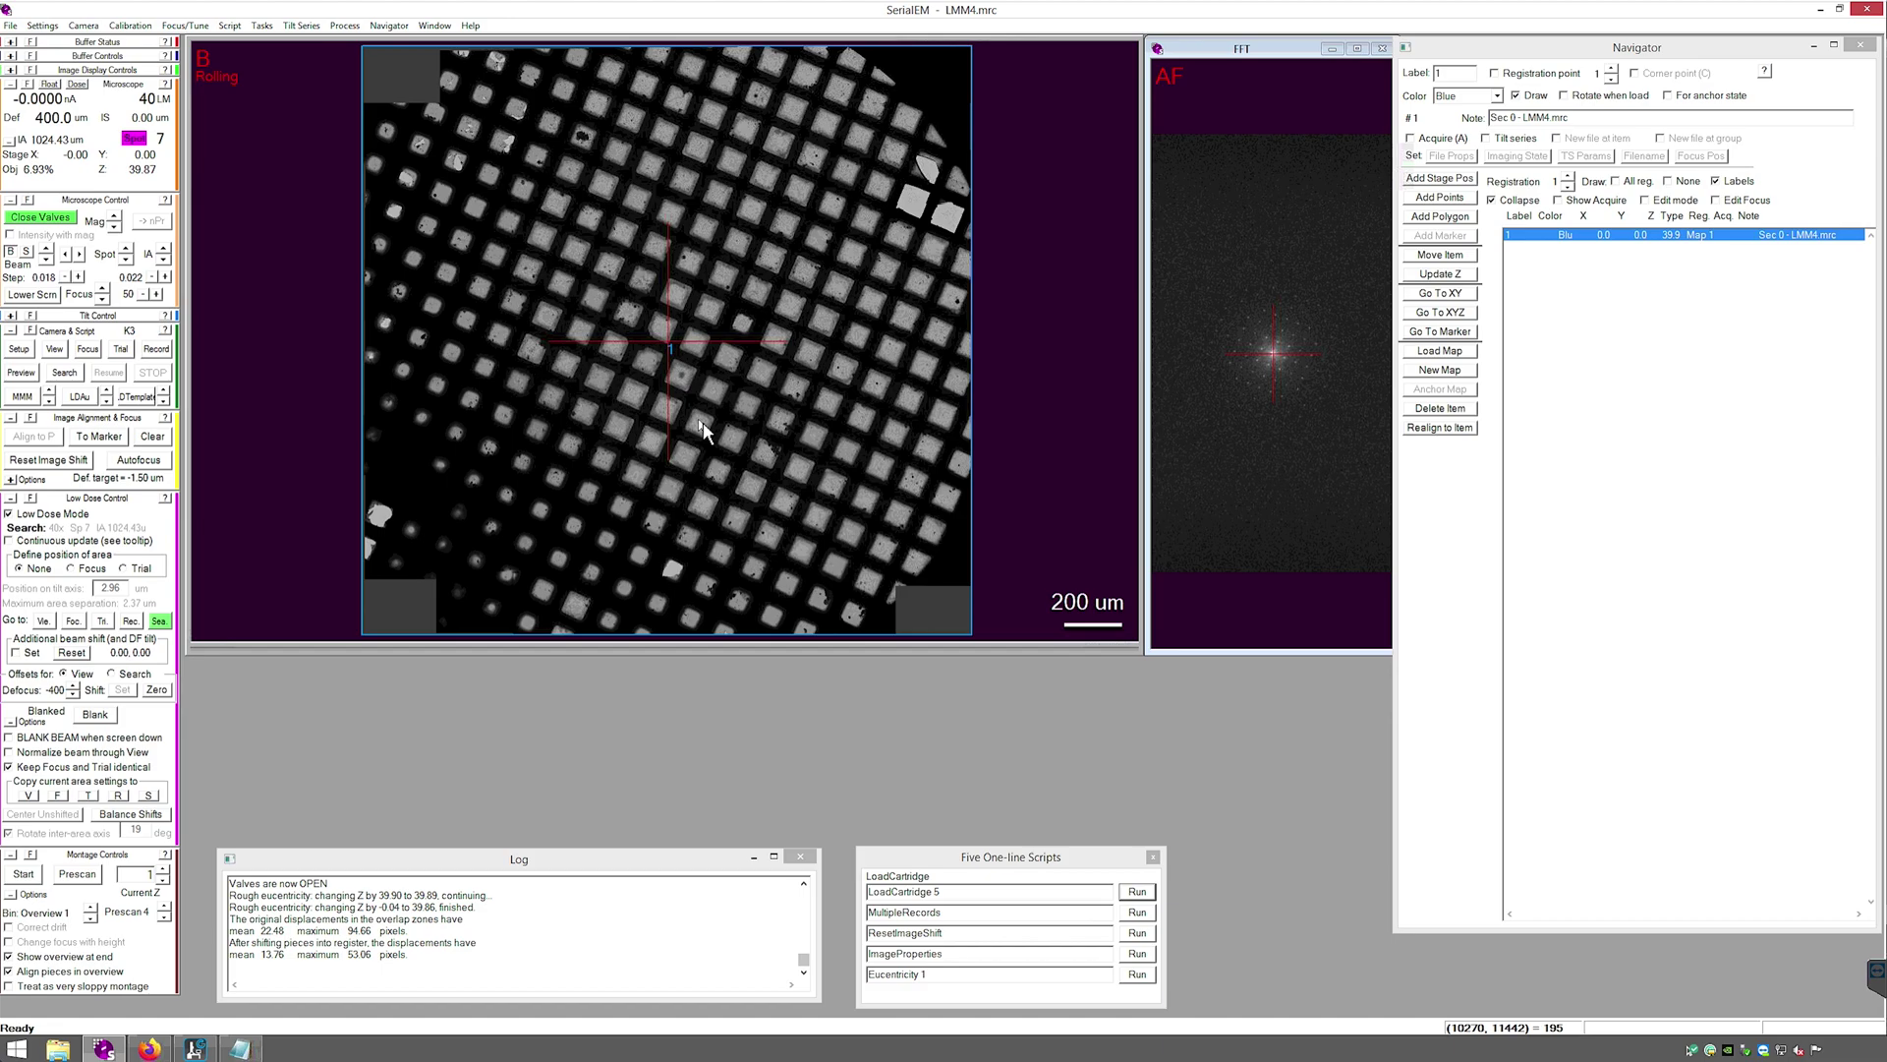
scroll(704, 422, down, 1)
scroll(704, 421, up, 1)
click(1437, 198)
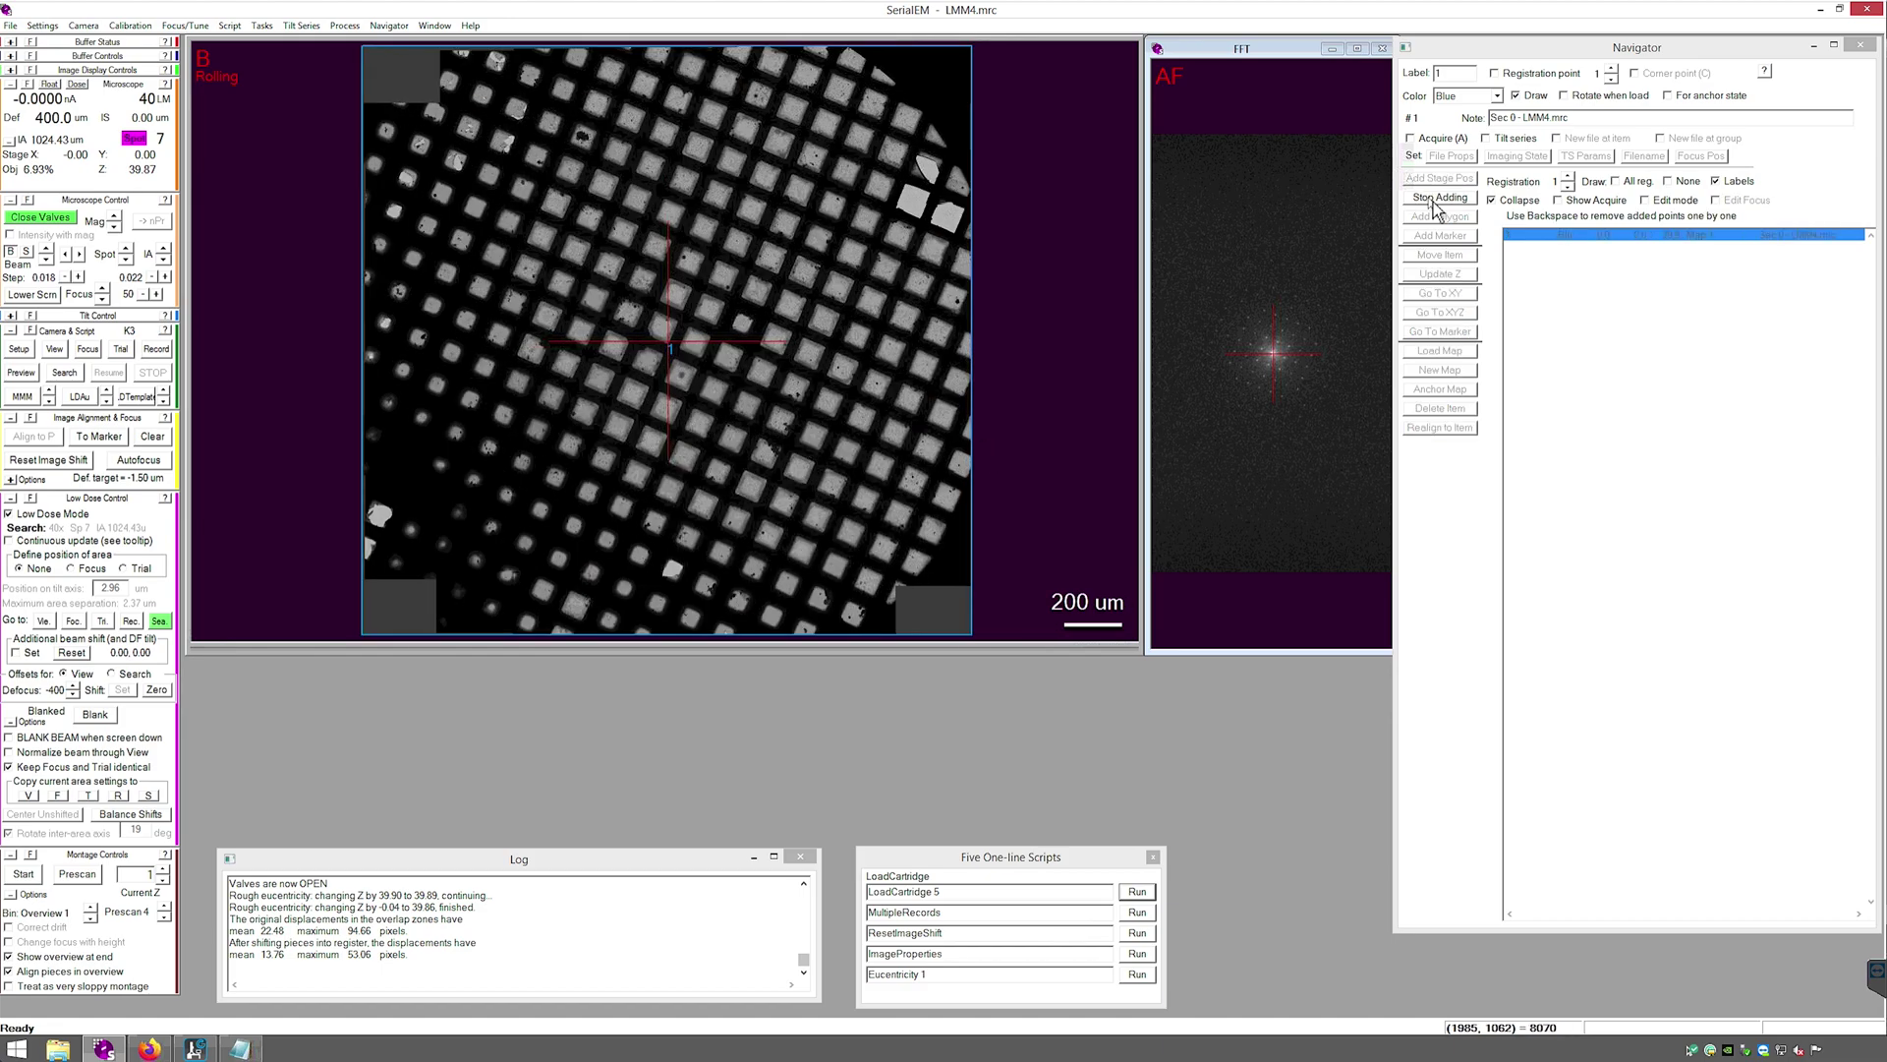
scroll(449, 312, up, 3)
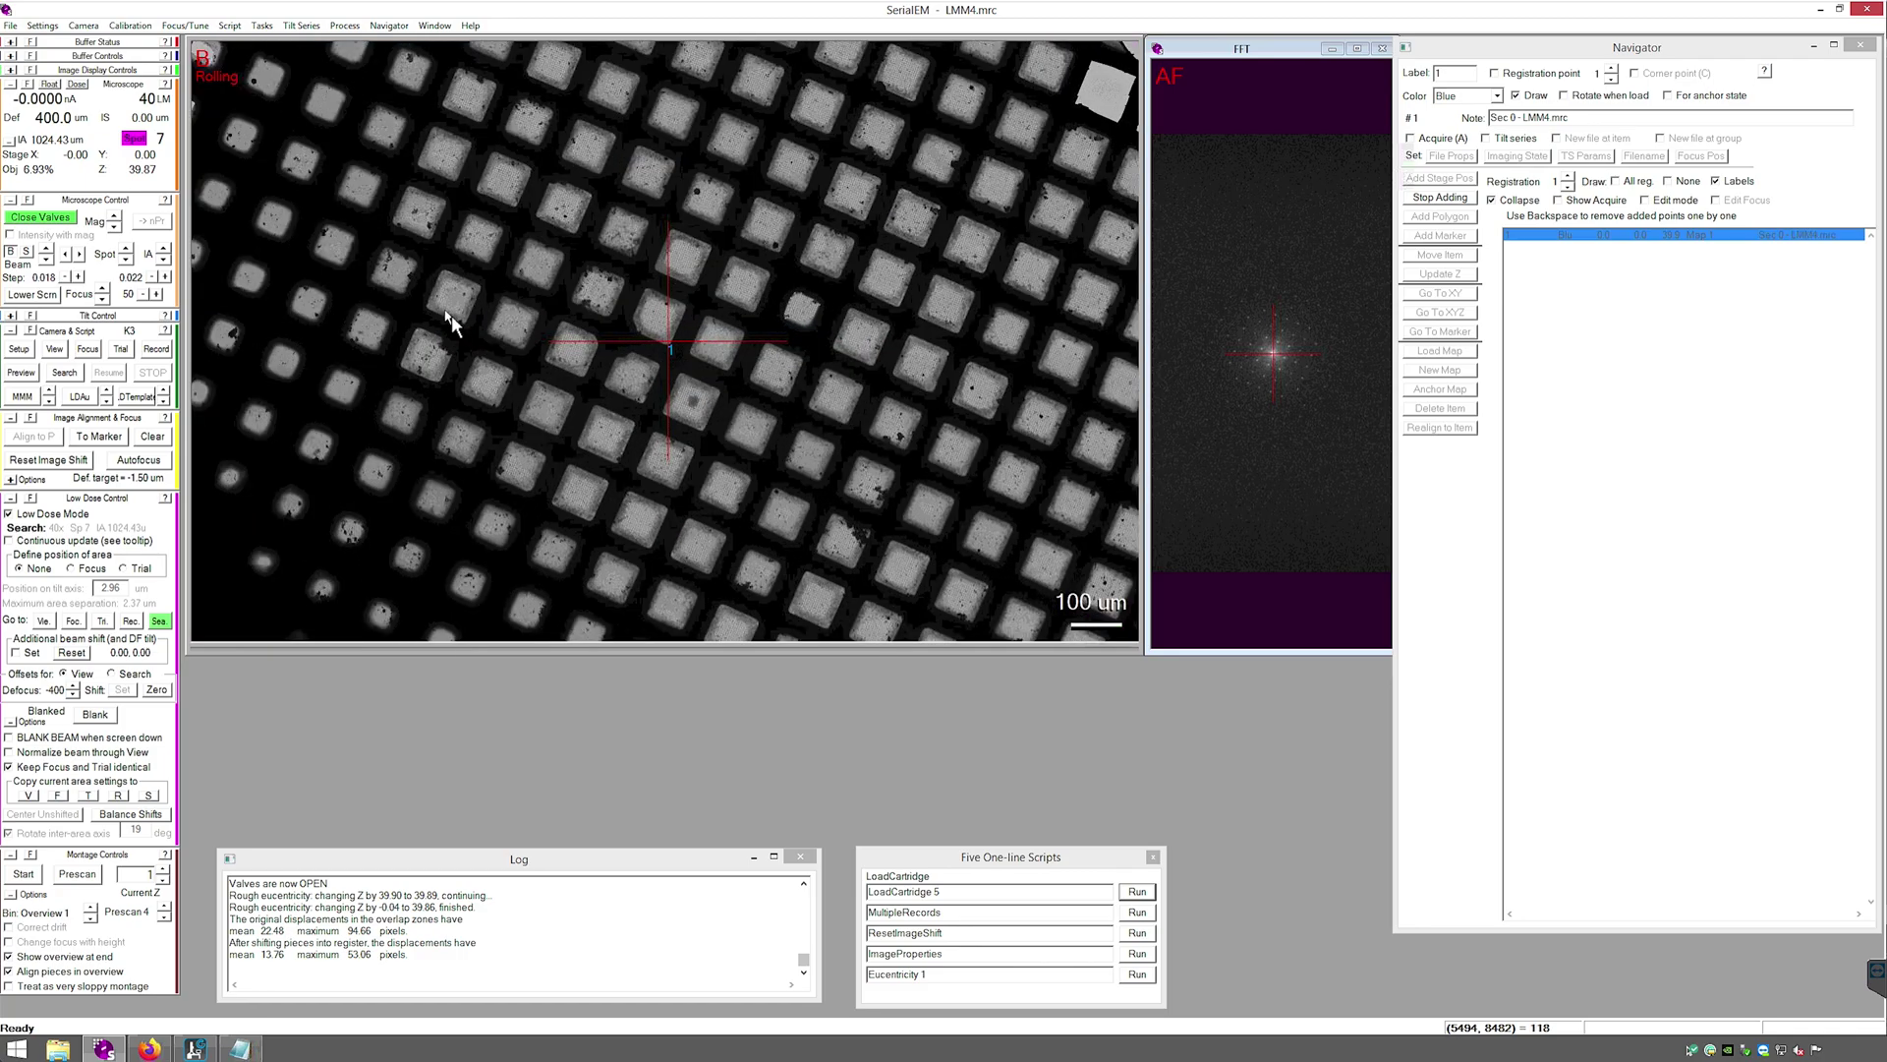
click(435, 268)
drag(439, 275, 528, 344)
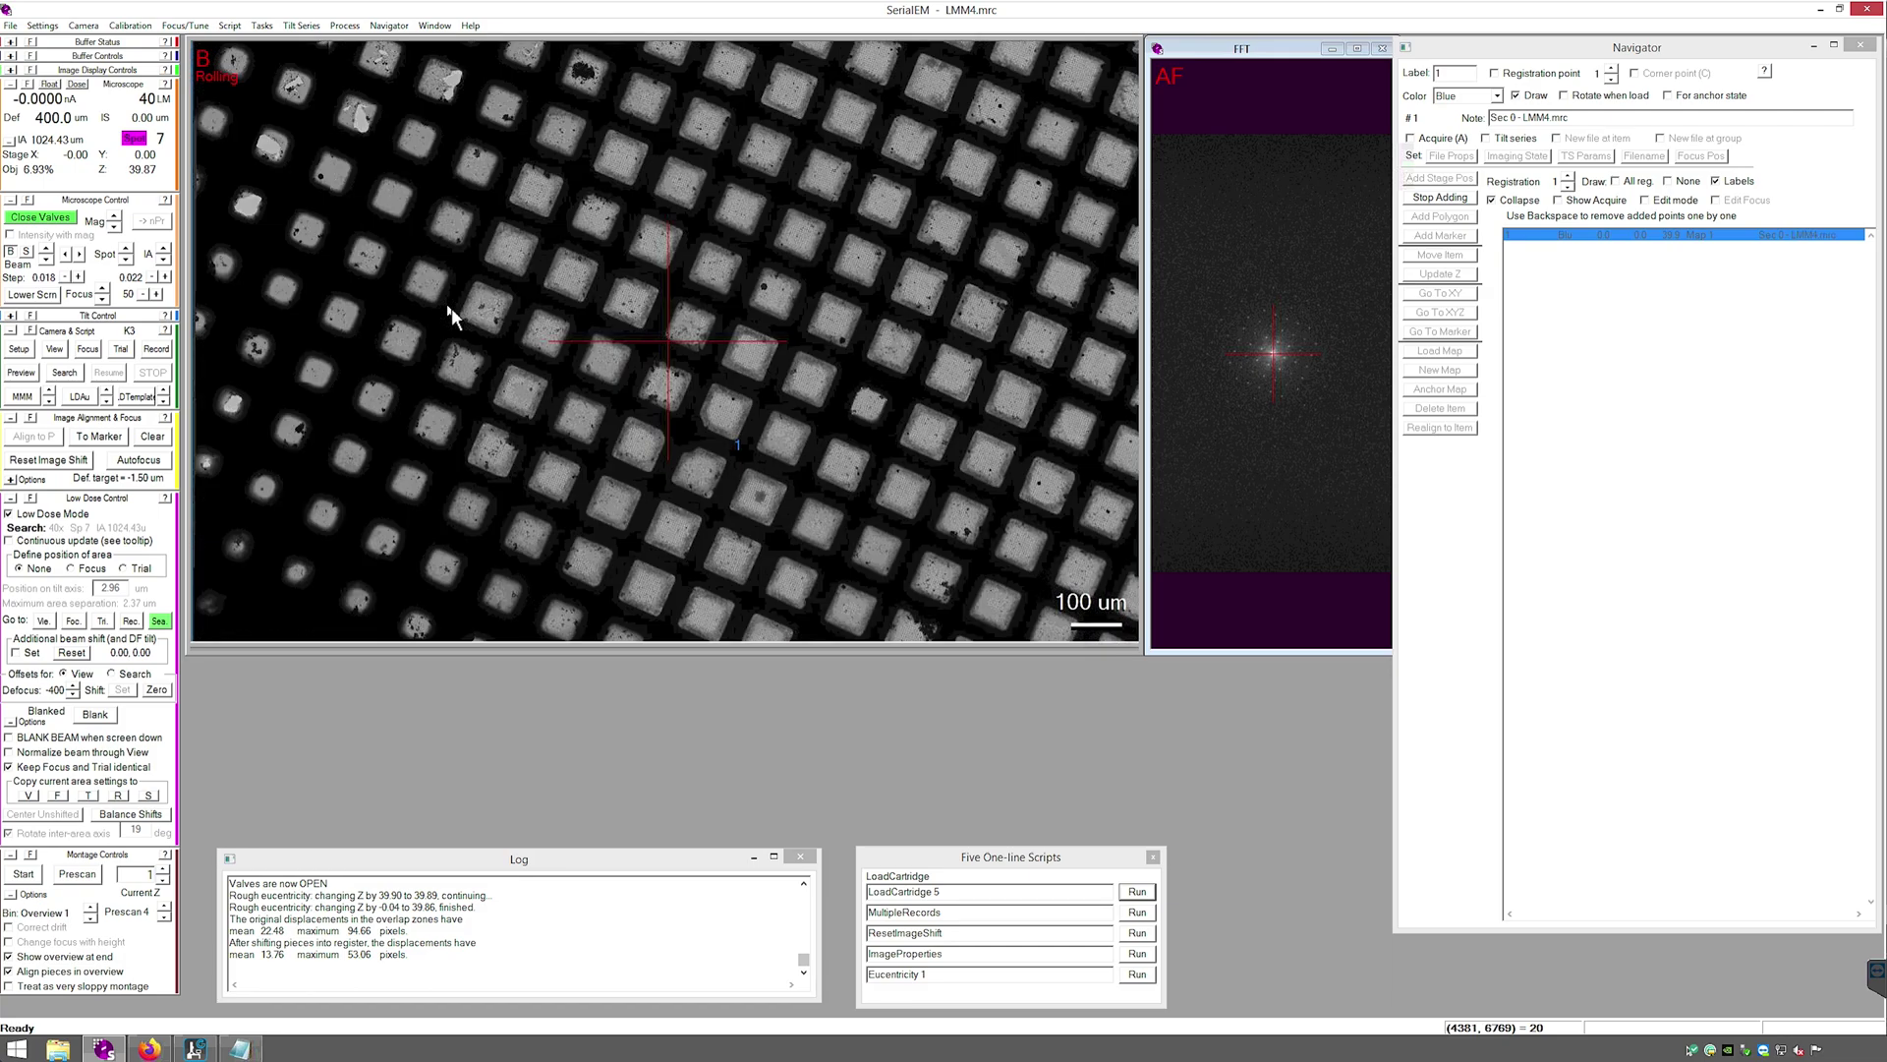
click(394, 199)
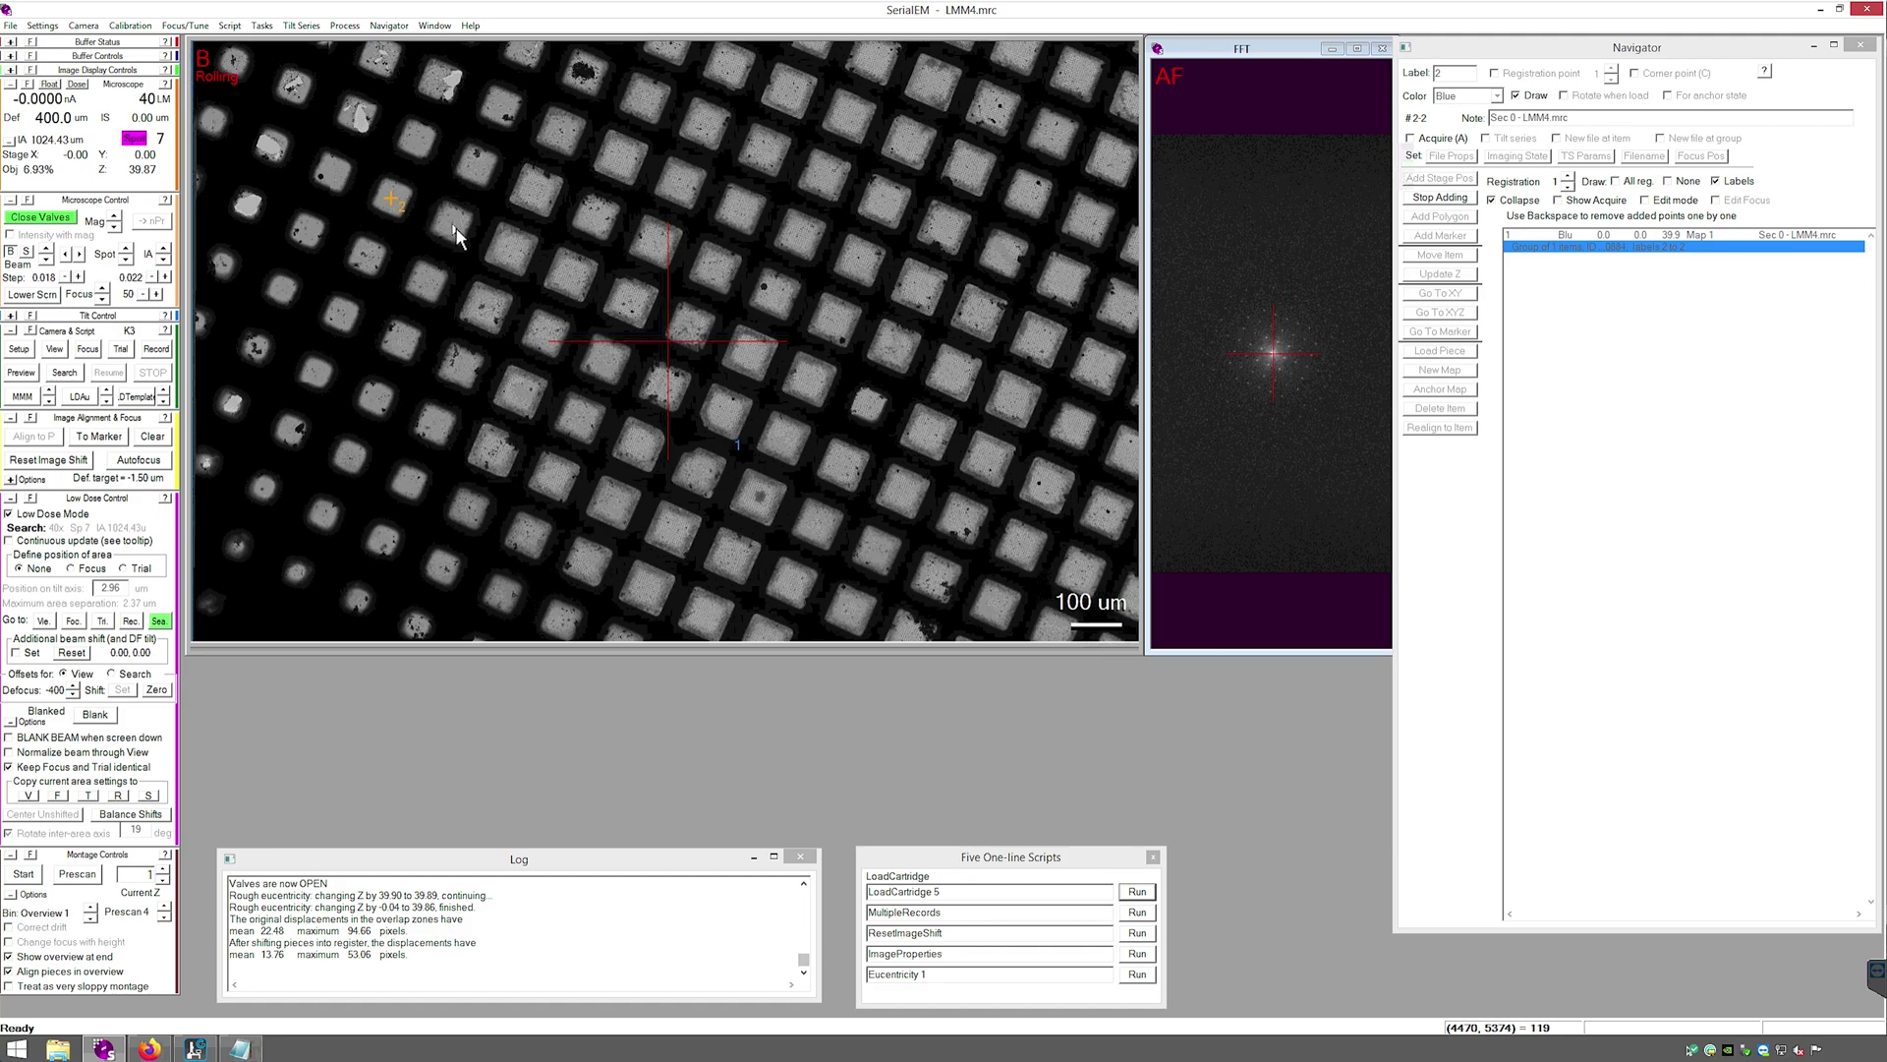
click(428, 283)
click(1449, 201)
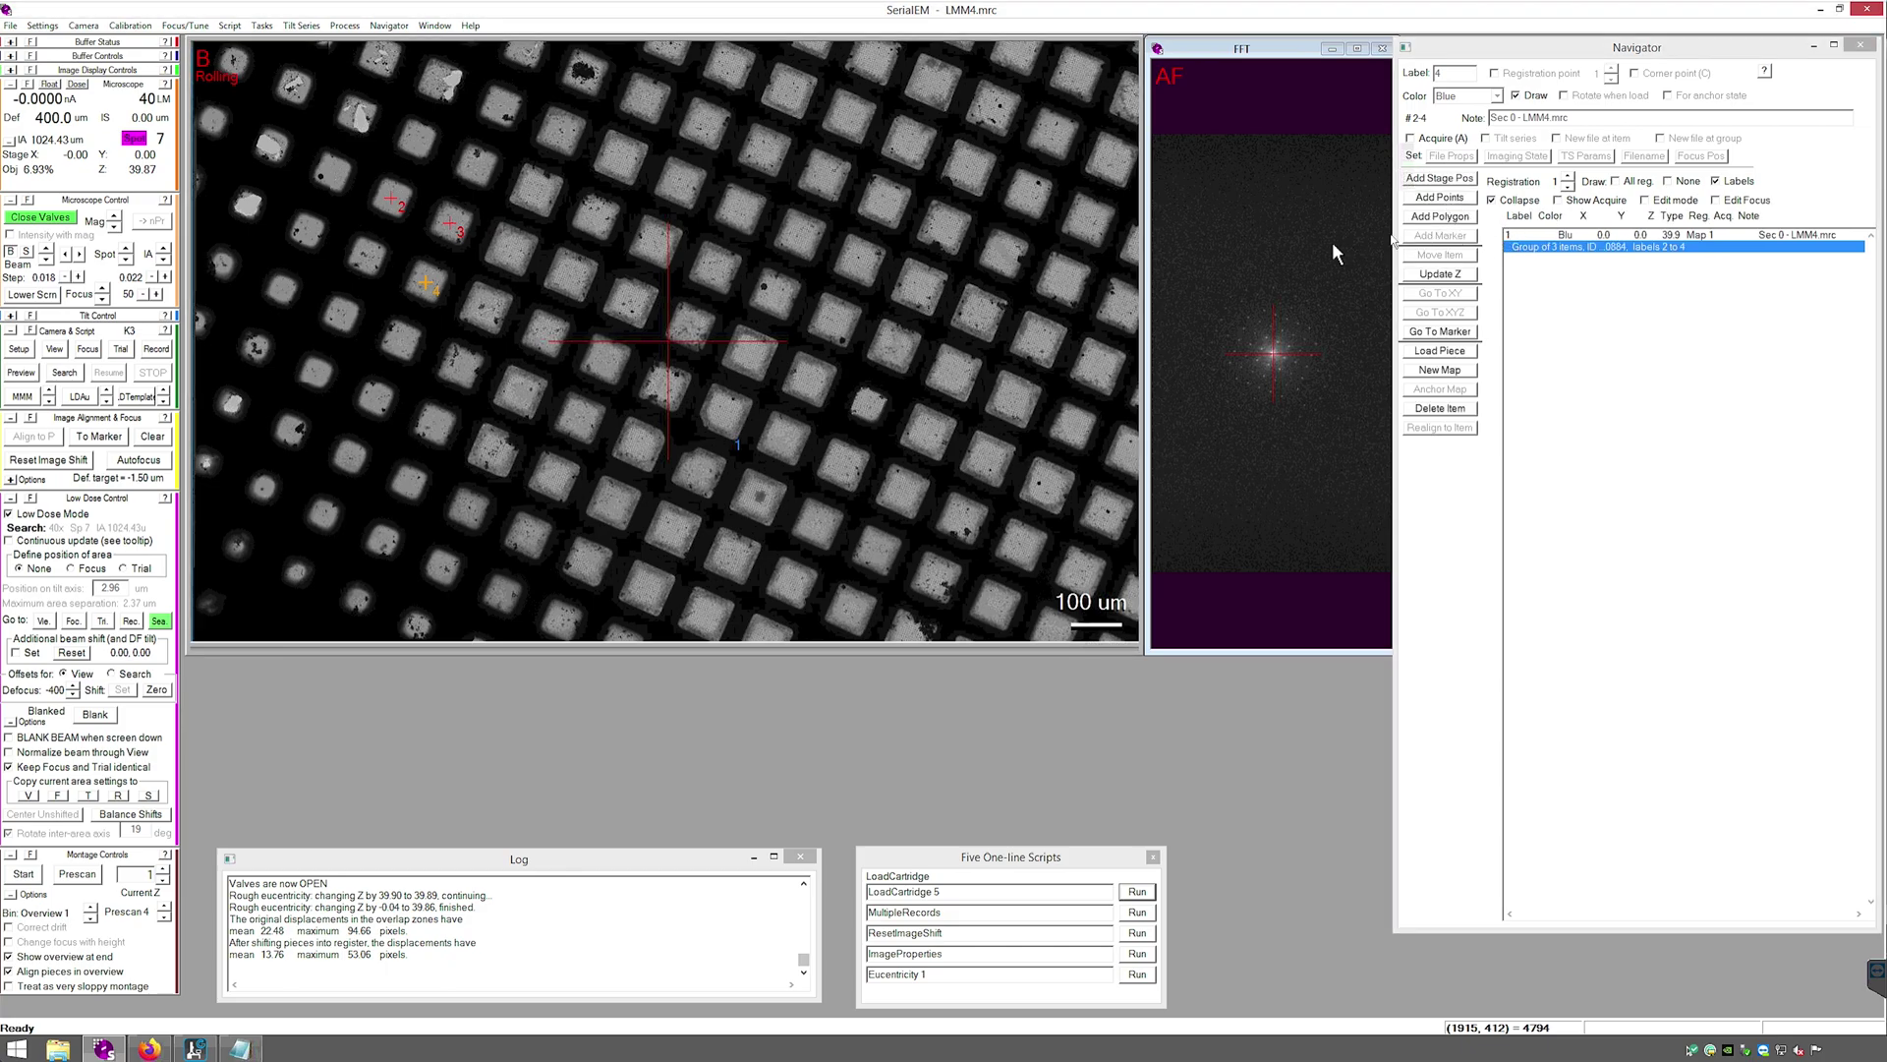
Draw a four-cornered Navigator polygon around the grid square marked by point 3
click(1439, 218)
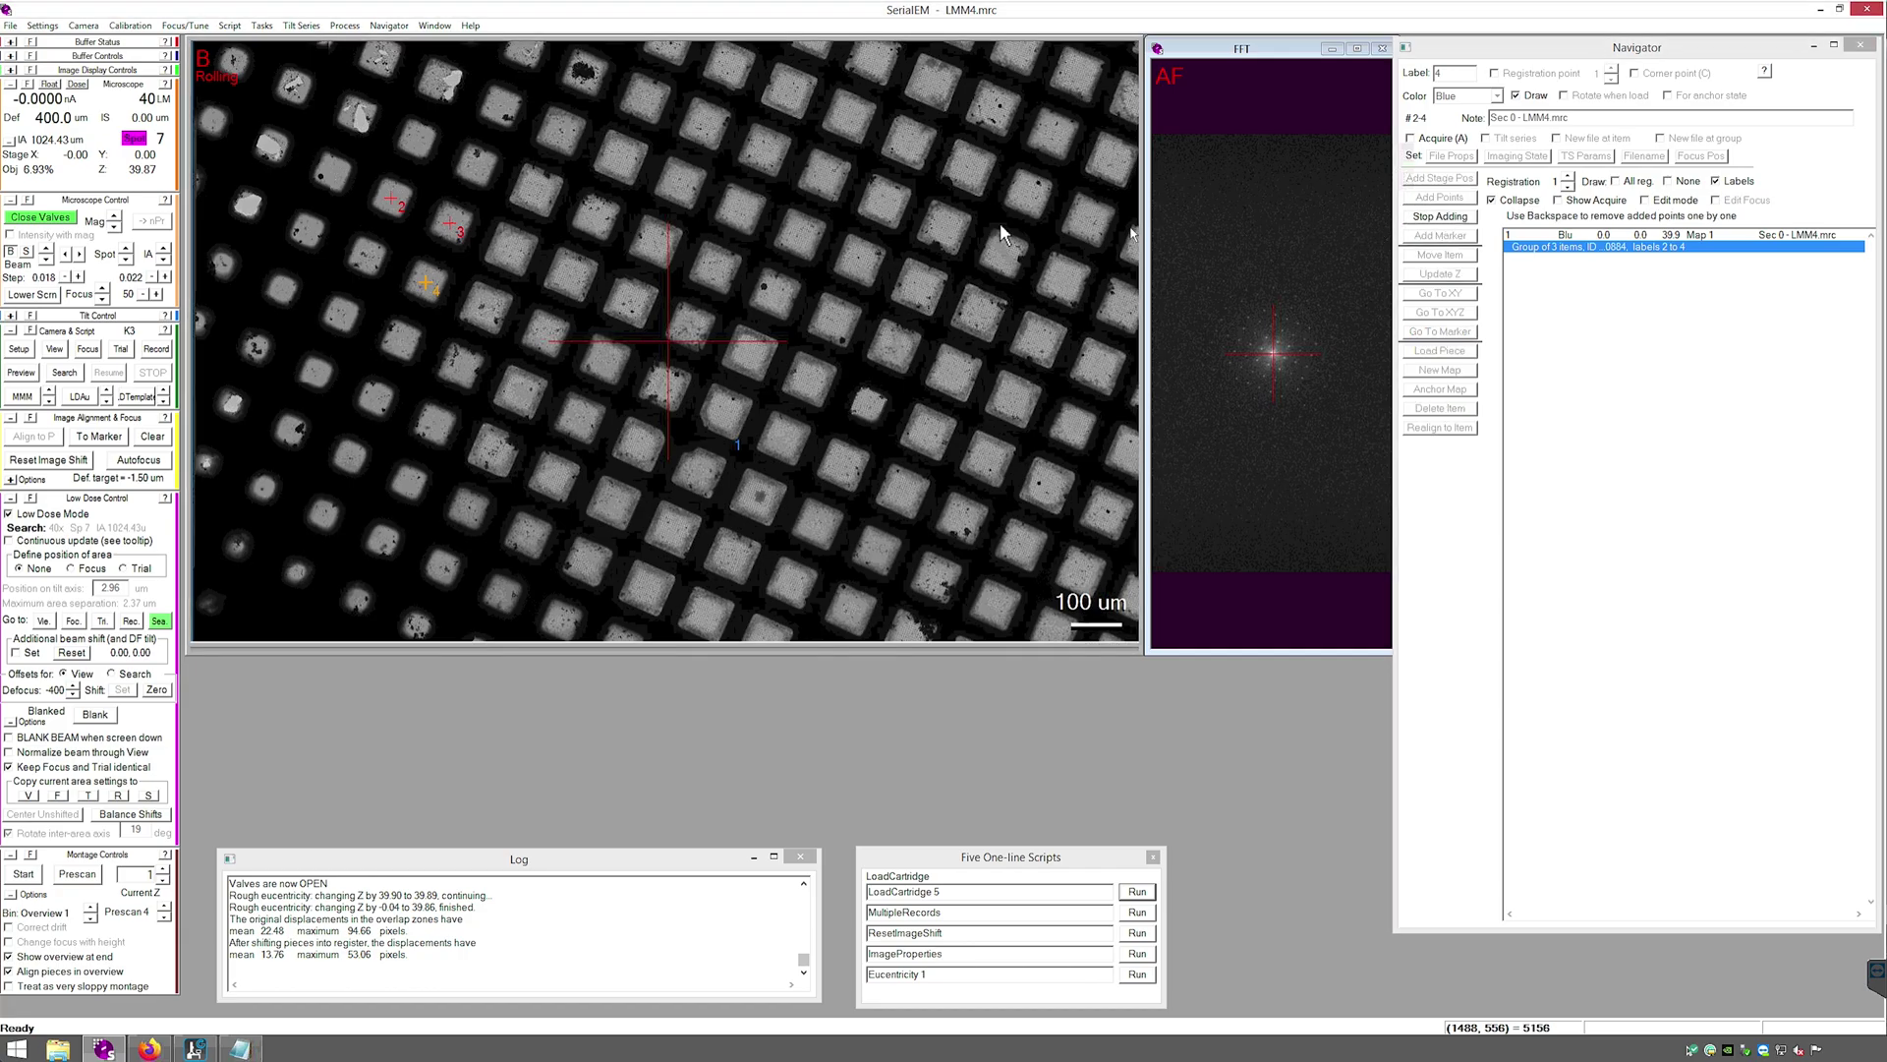
scroll(432, 216, up, 3)
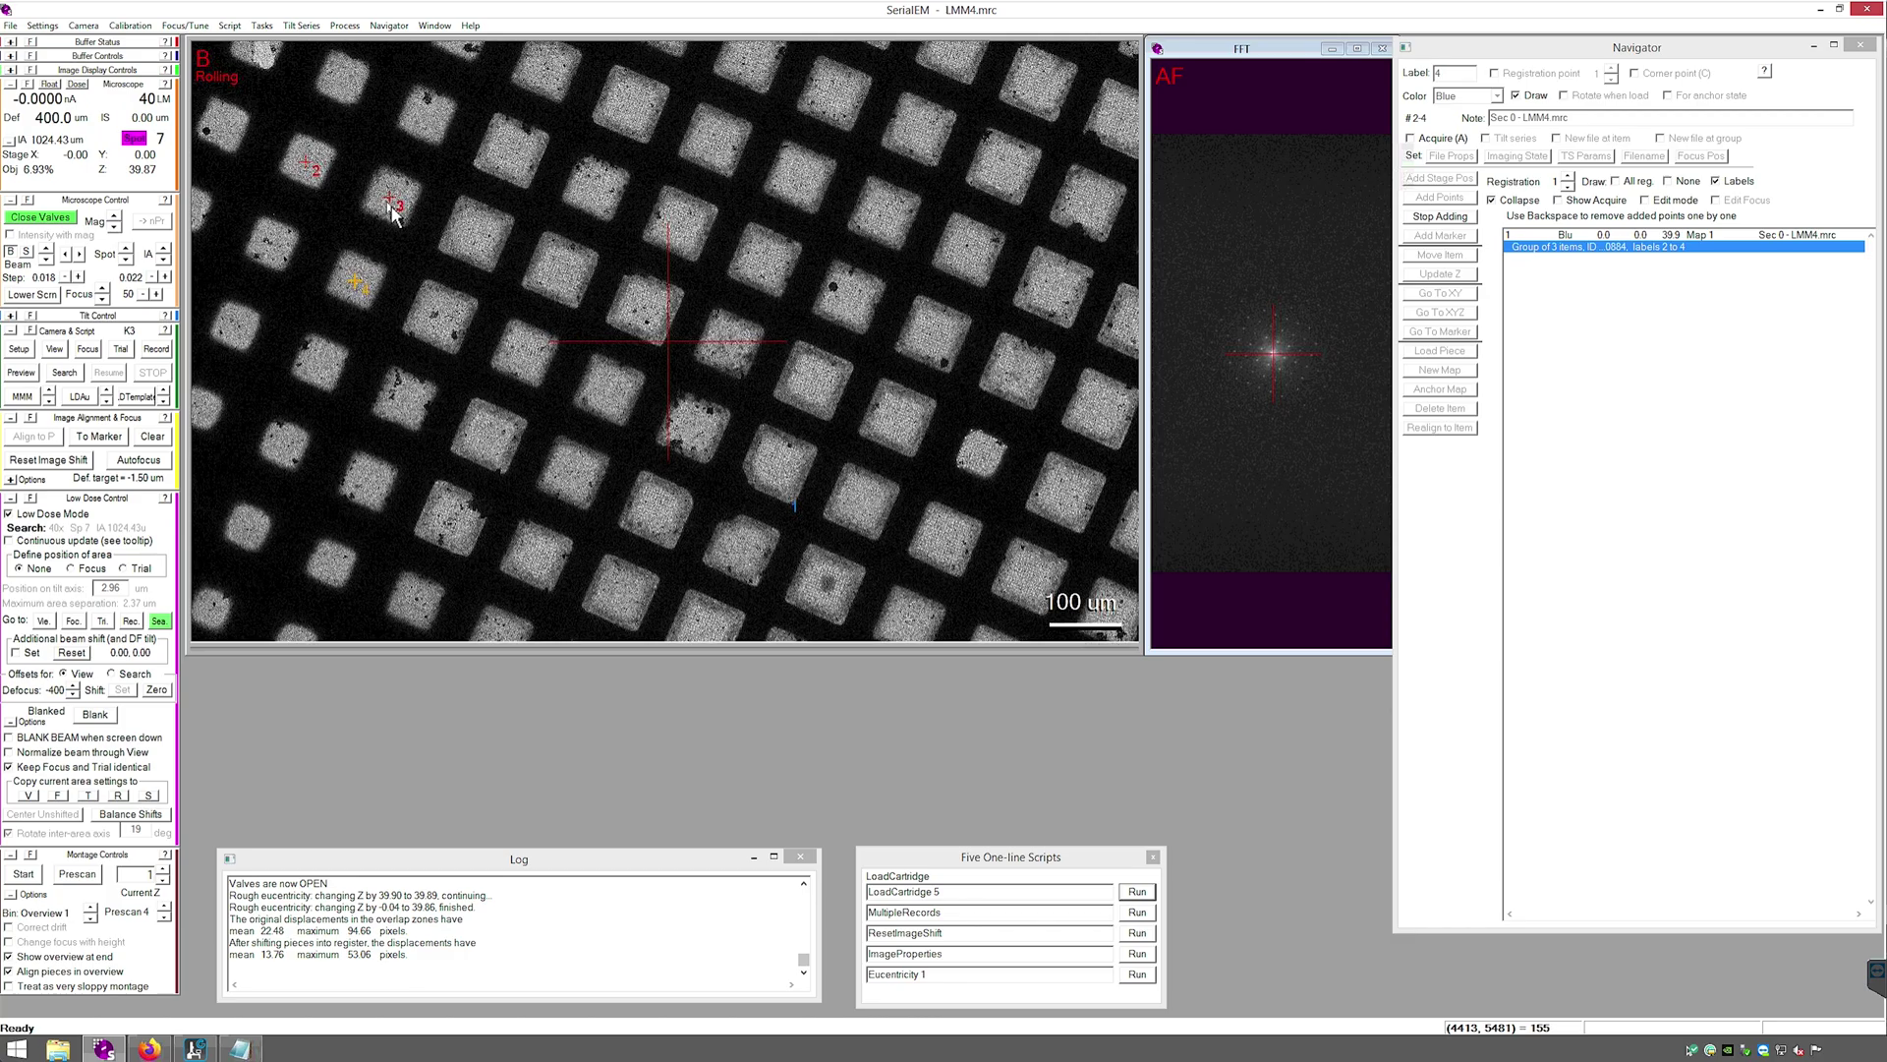
scroll(391, 211, up, 2)
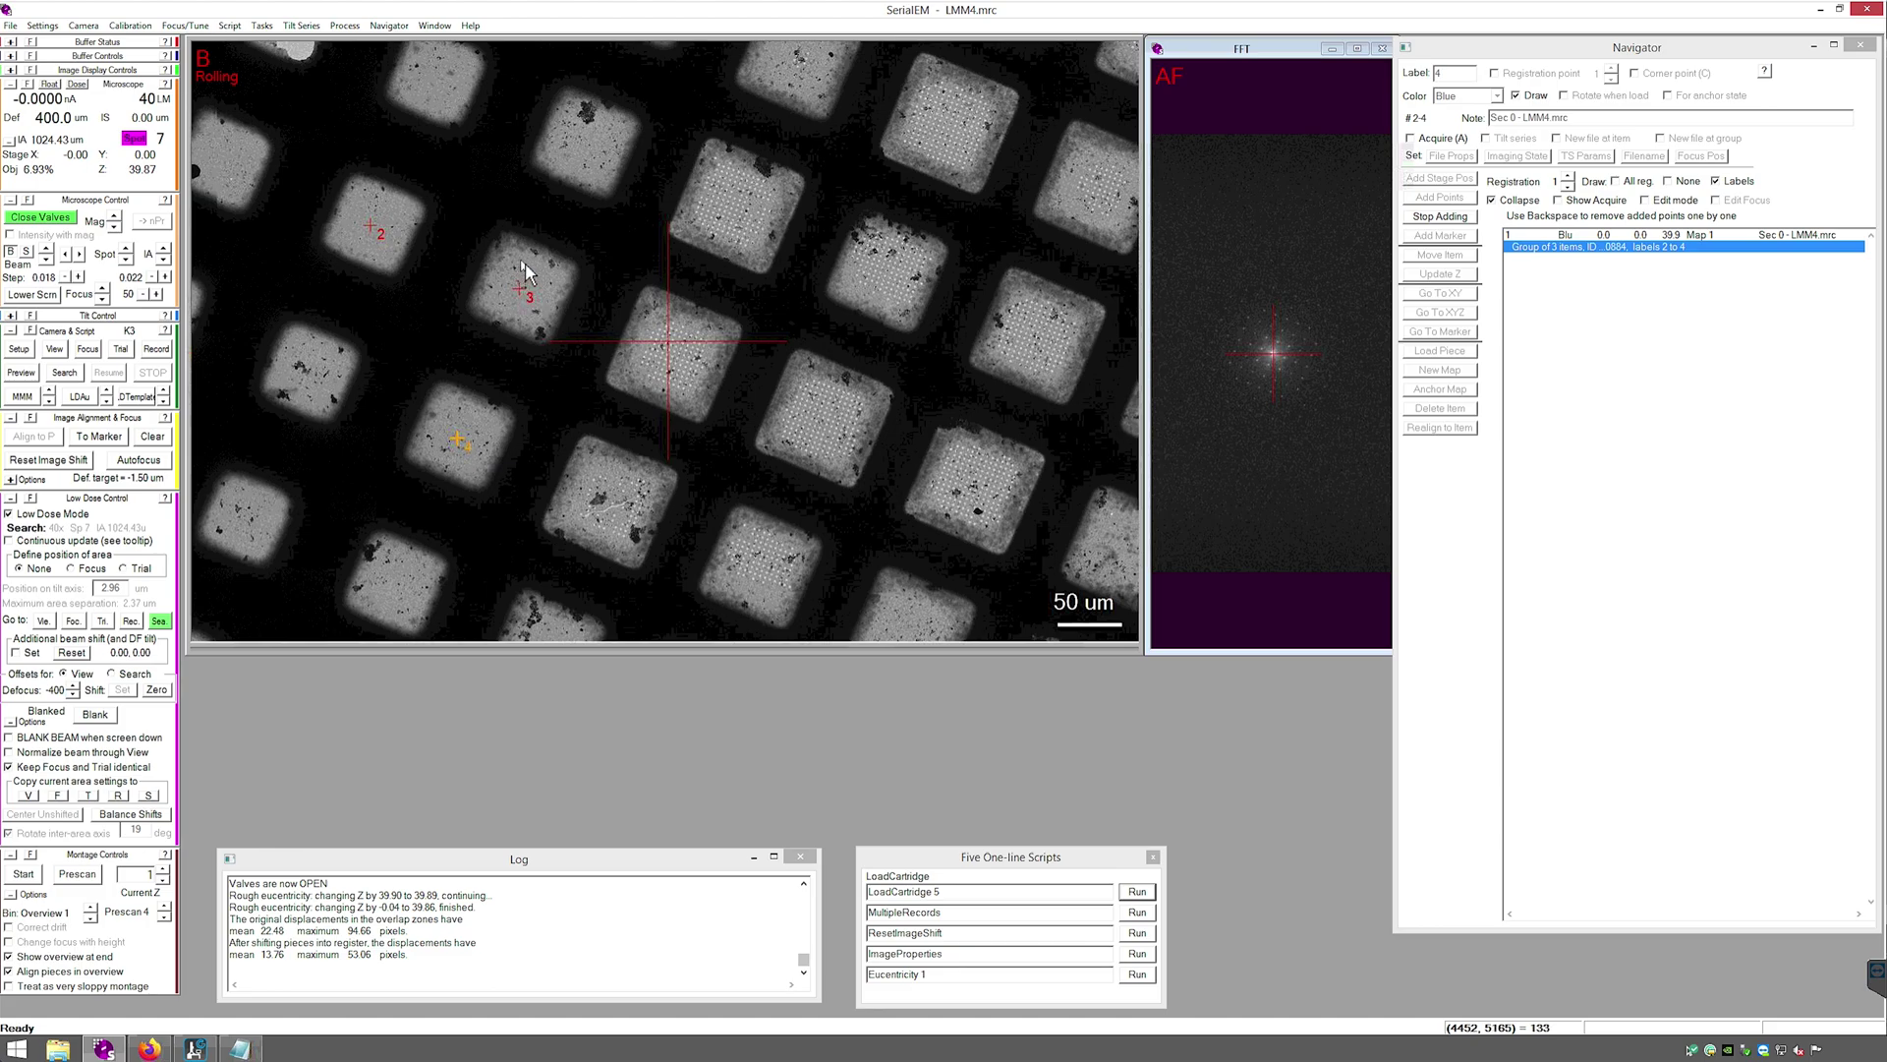
click(495, 218)
click(452, 314)
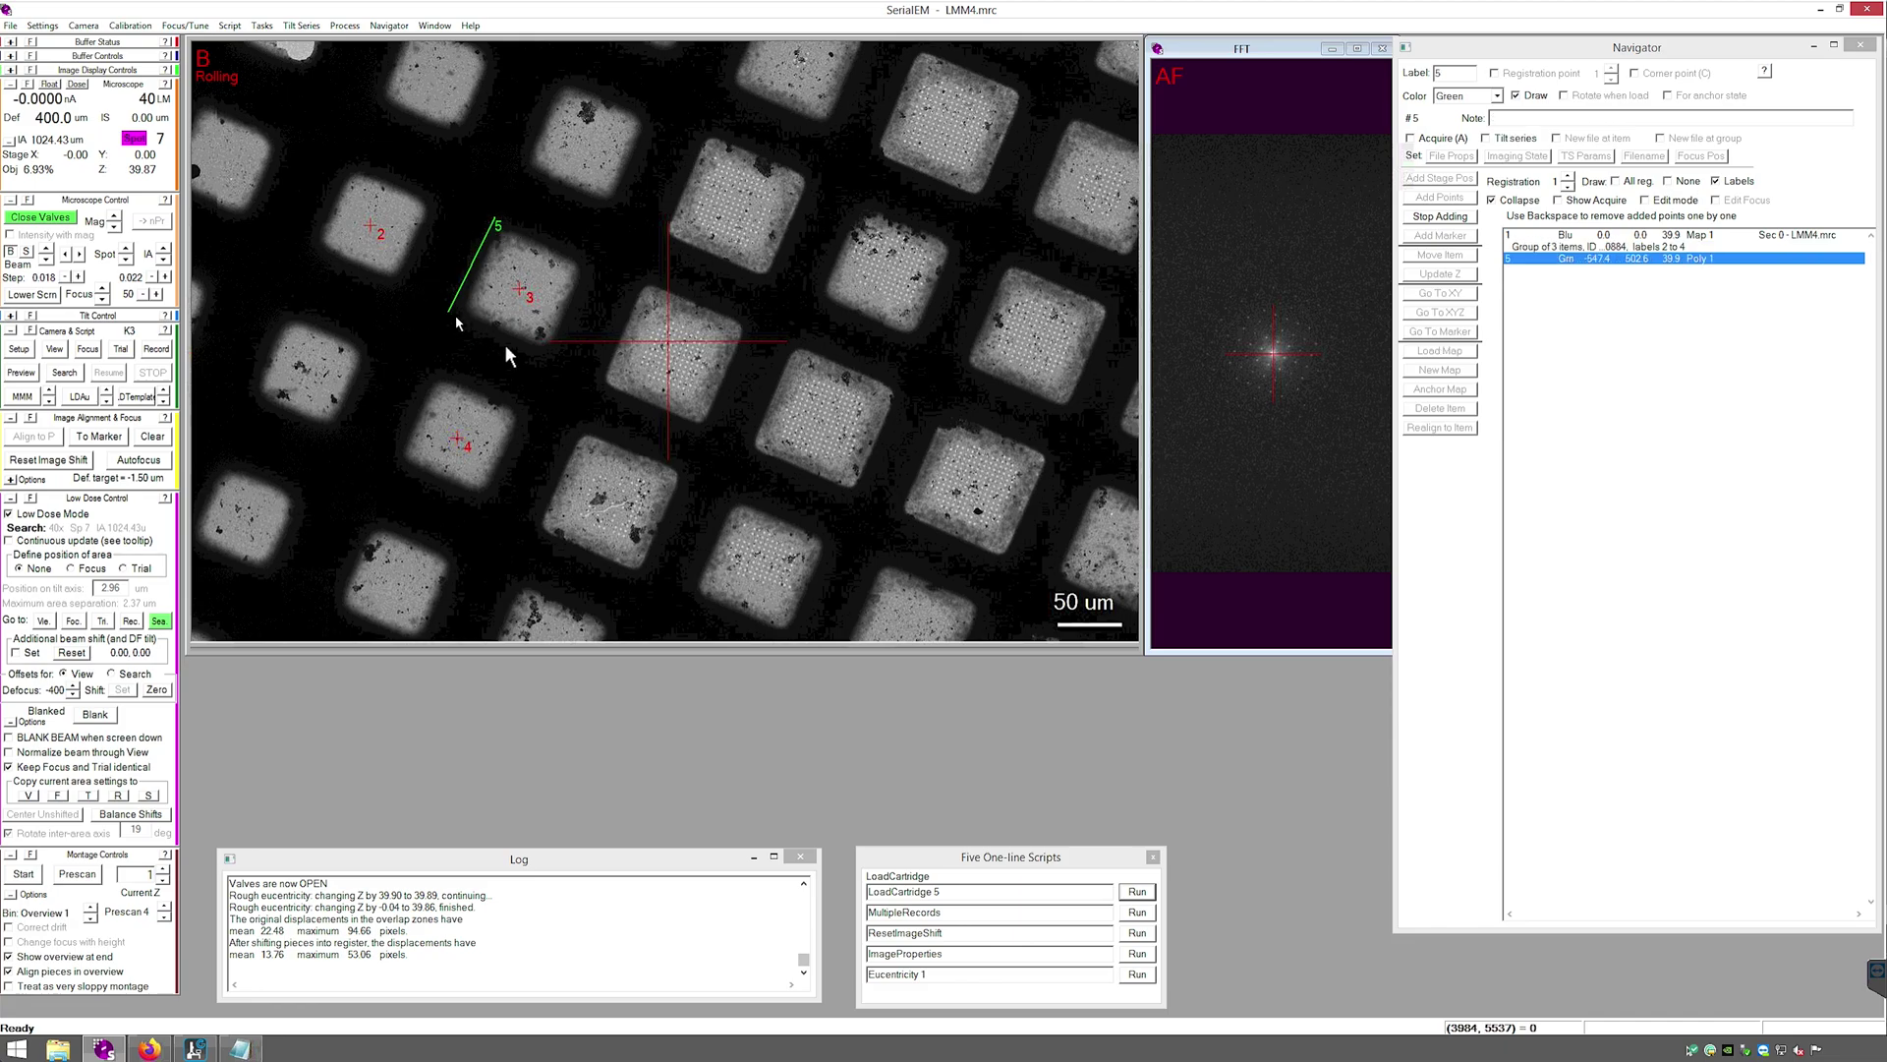
click(552, 362)
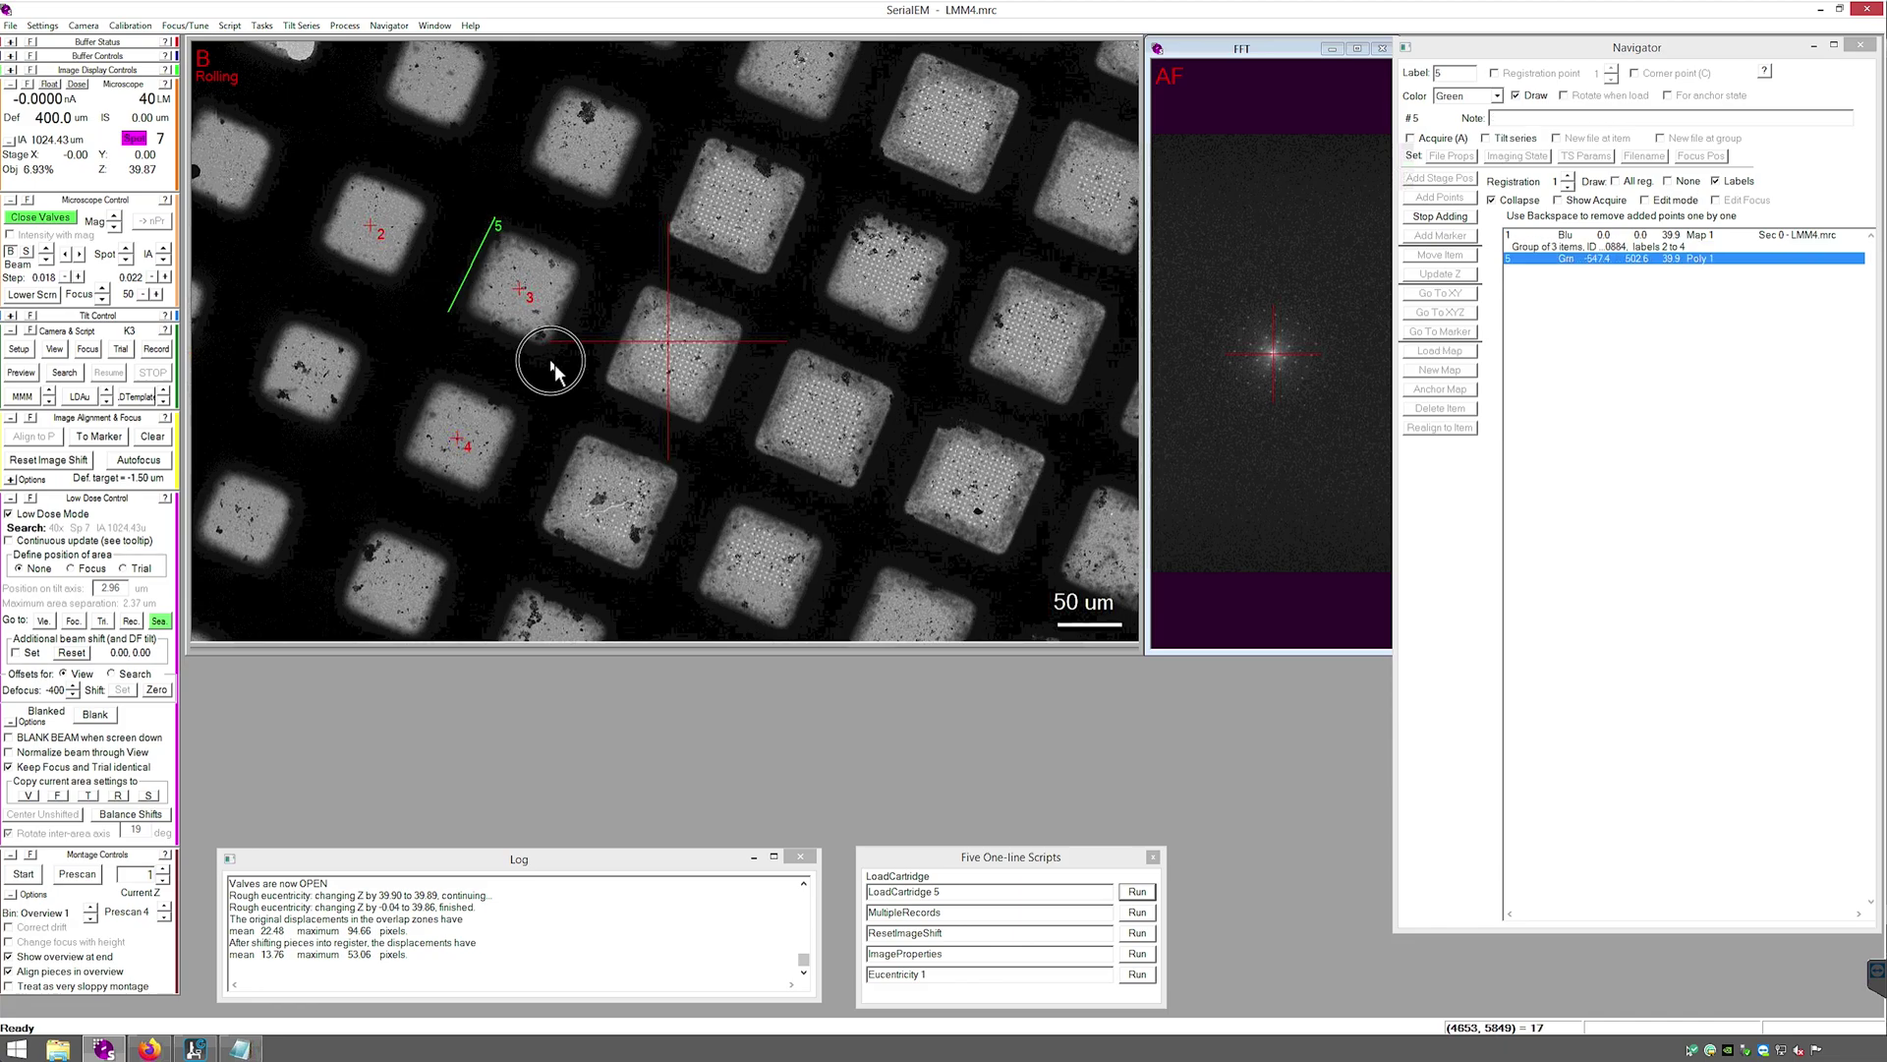
click(591, 262)
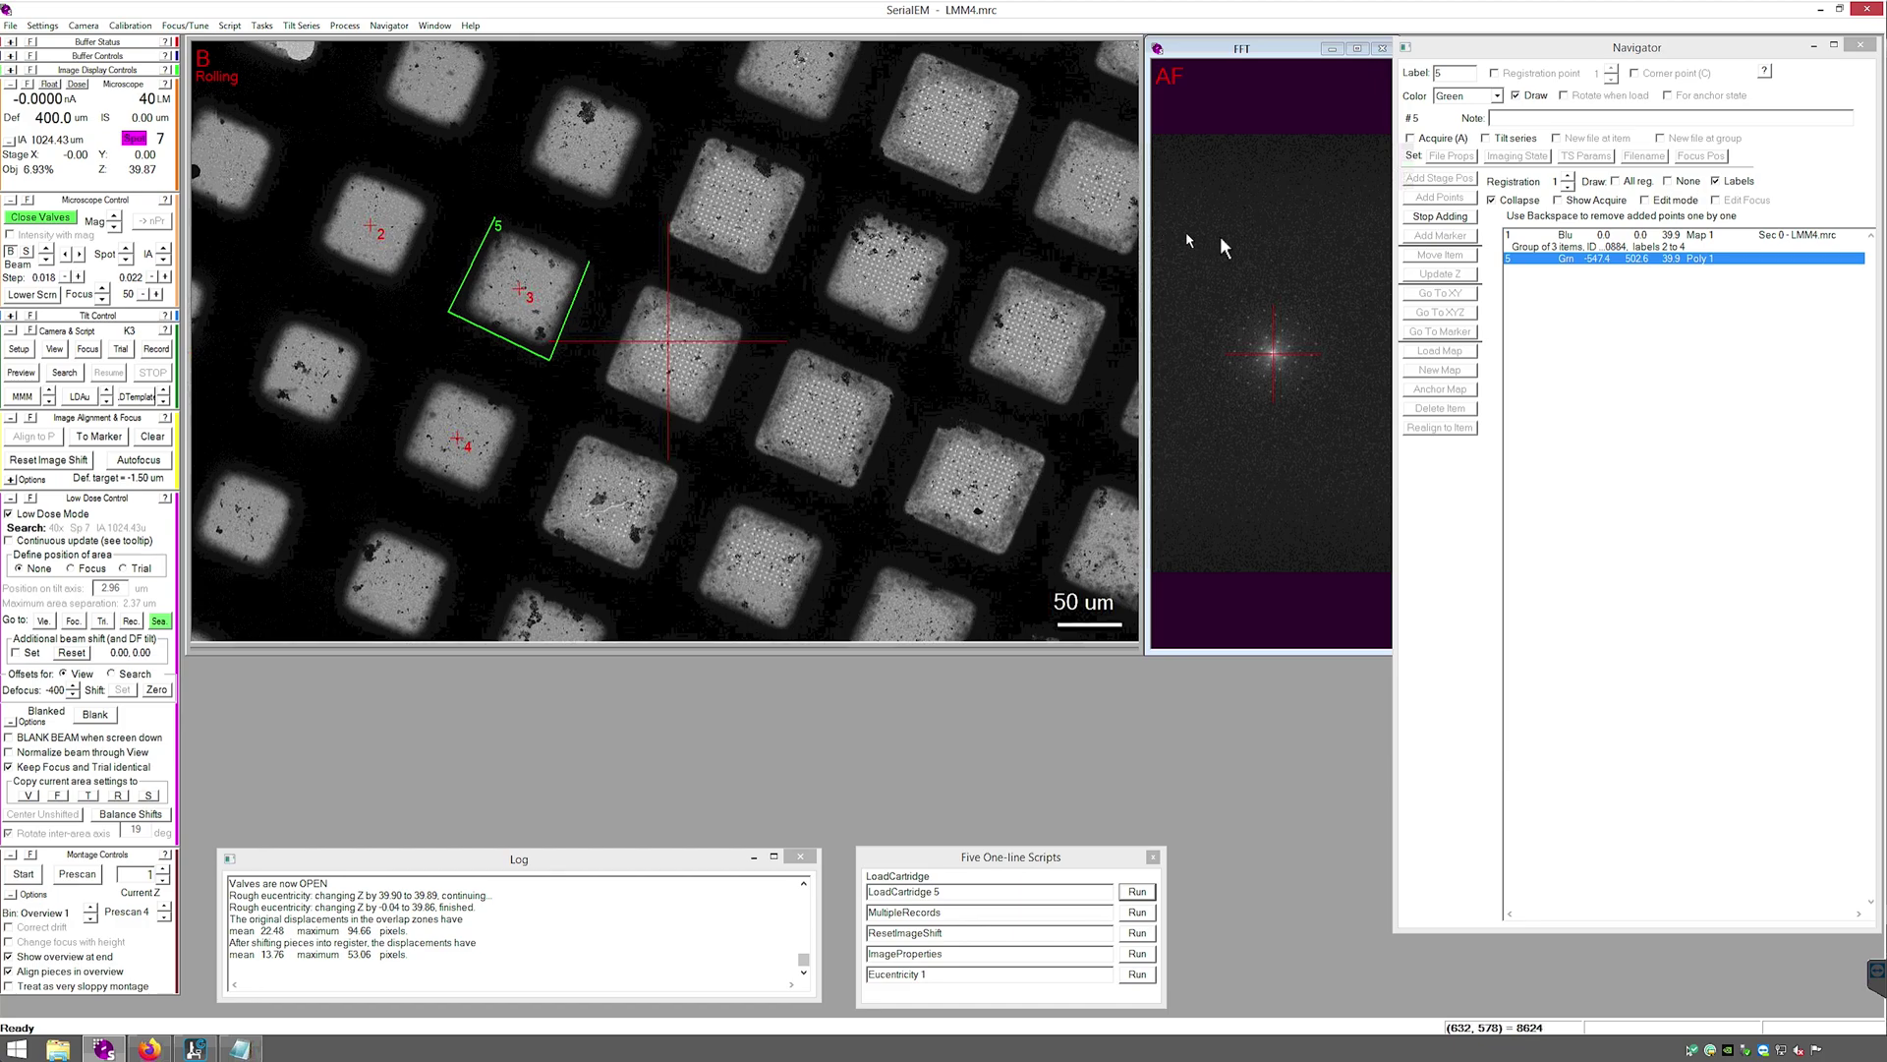
click(1468, 218)
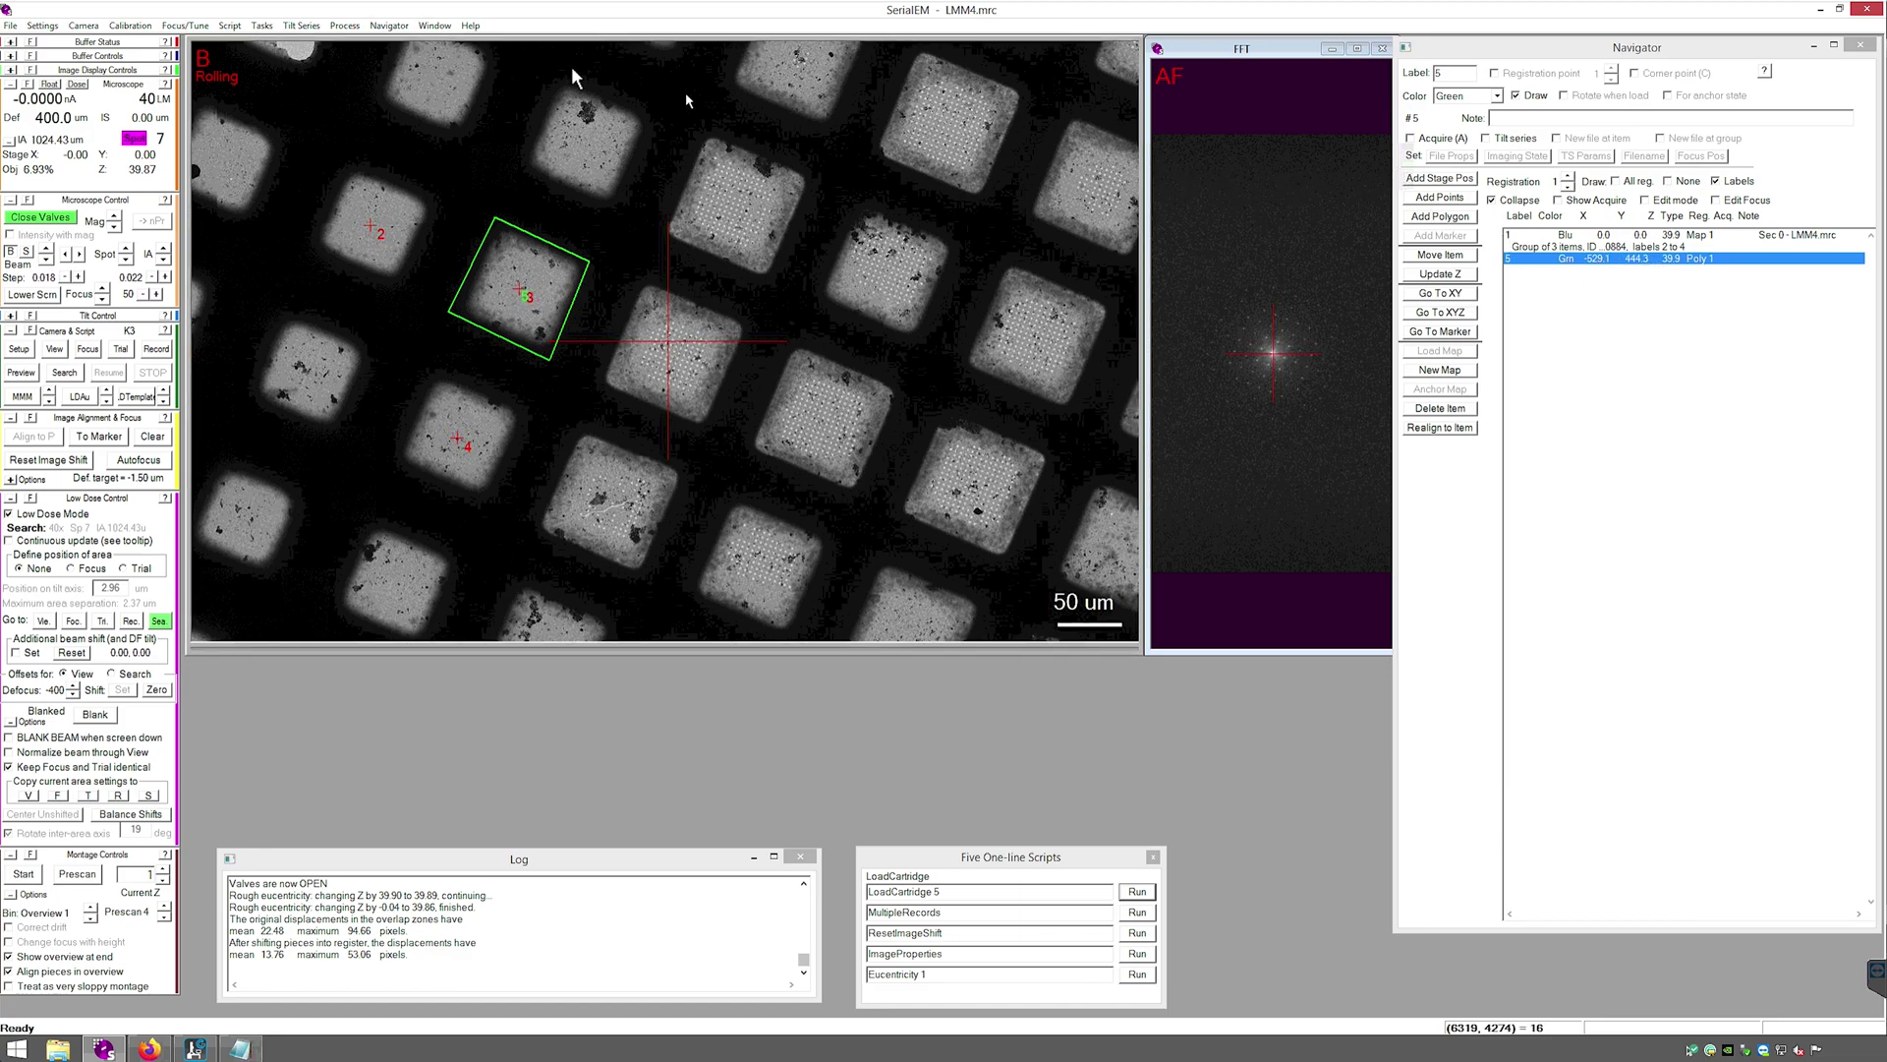
Set up a polygon montage of the outlined grid square using View parameters in Low Dose mode, saving it as MRC stack MMM4
click(390, 26)
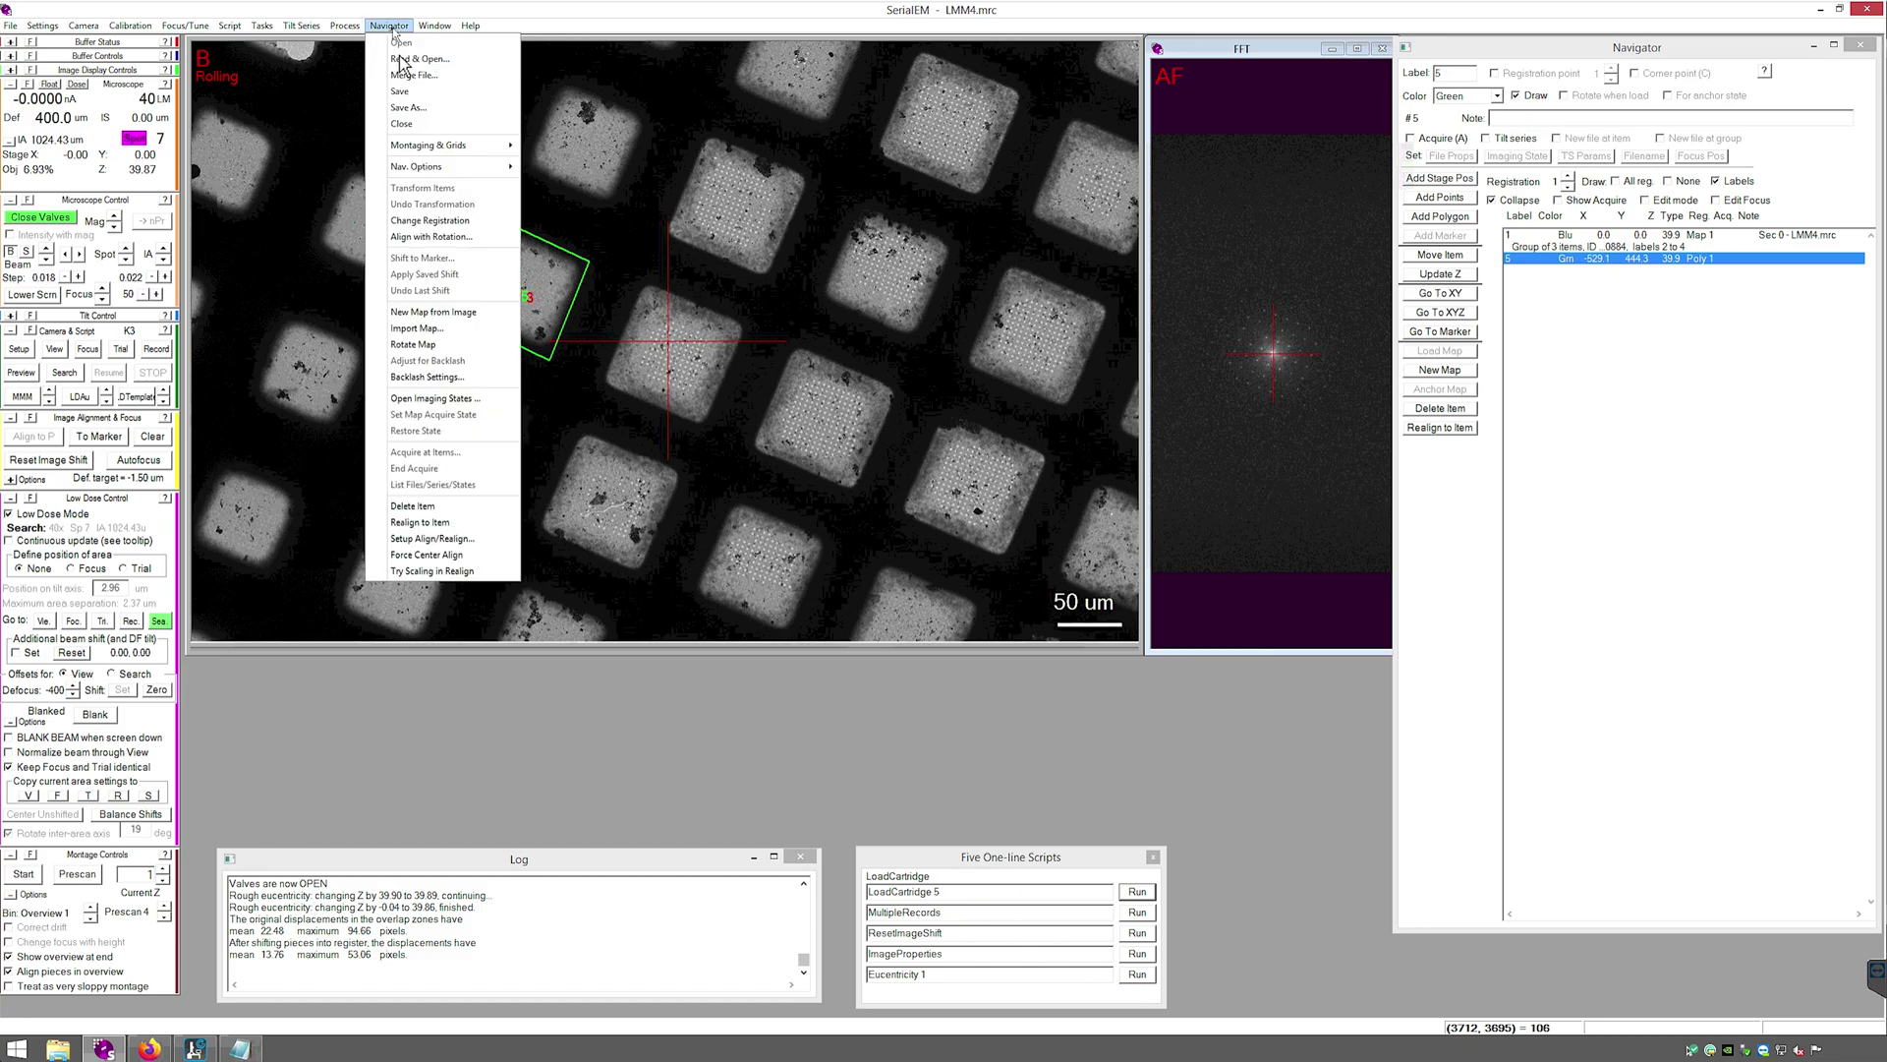
mouse_move(420, 149)
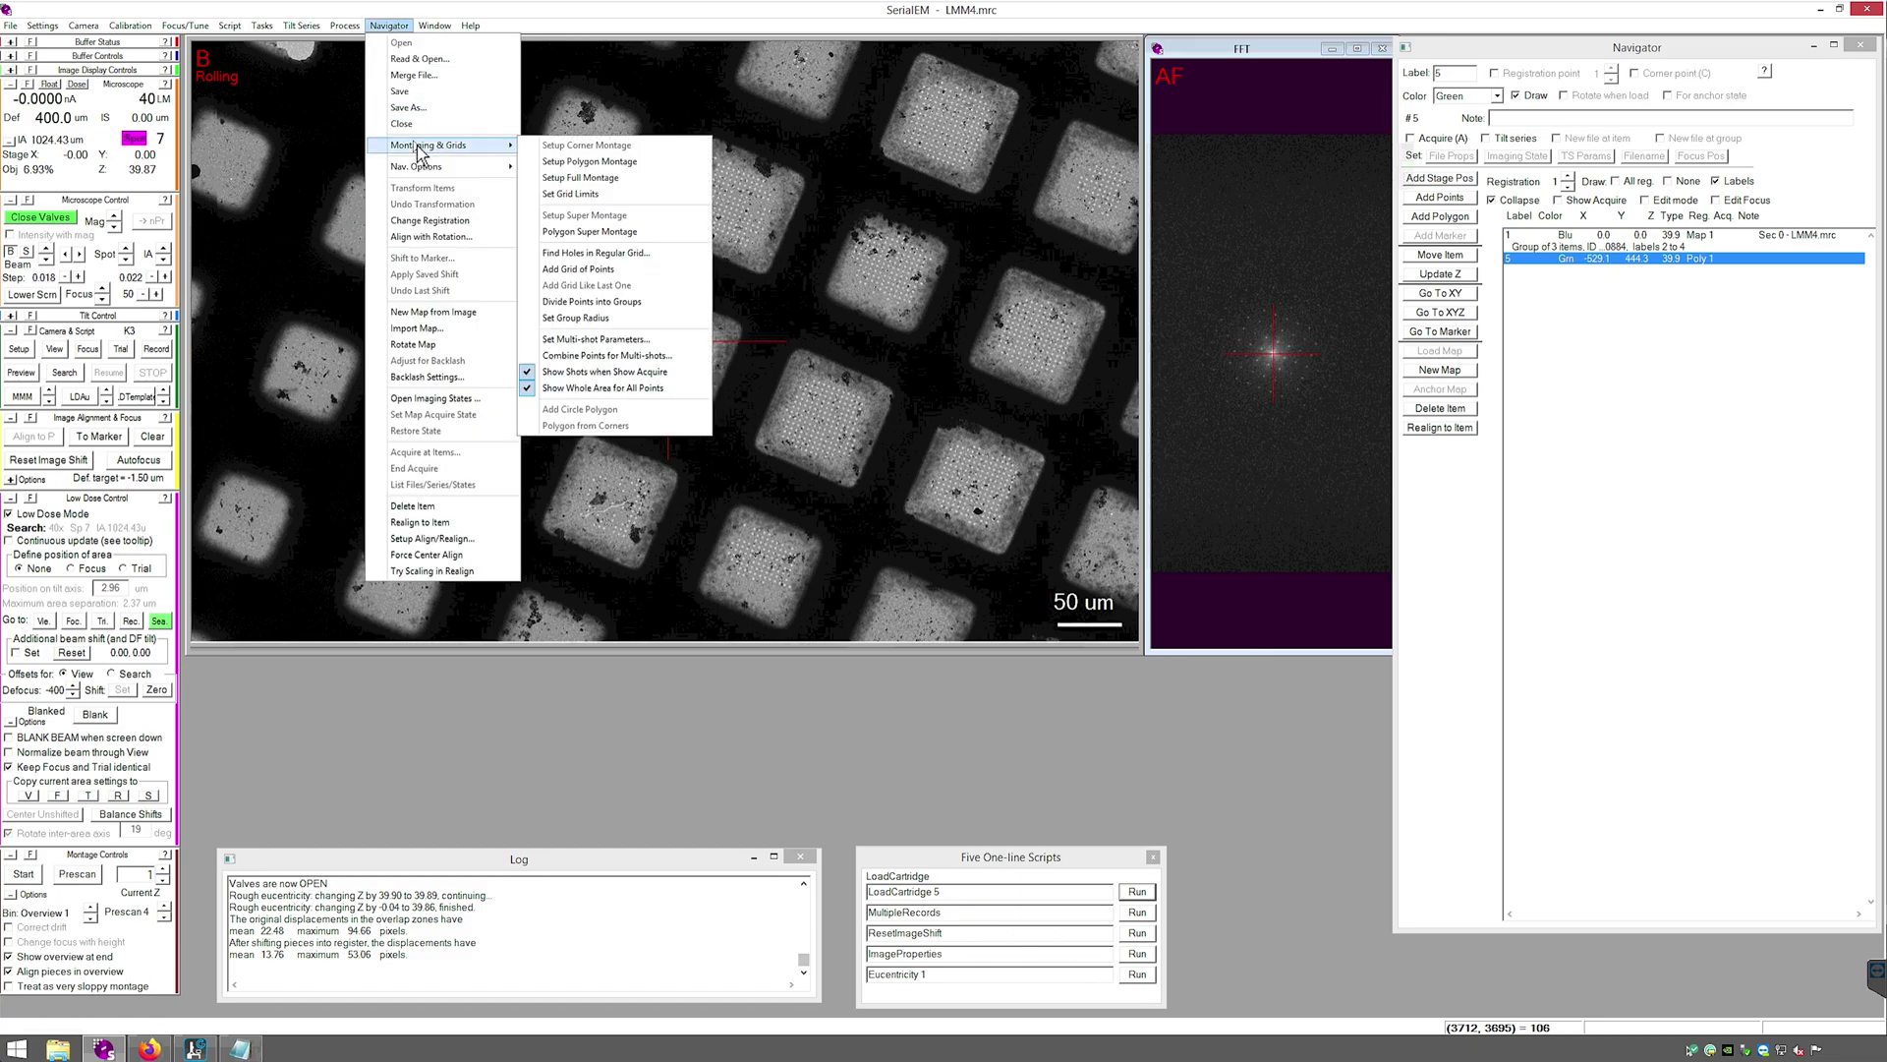
click(661, 164)
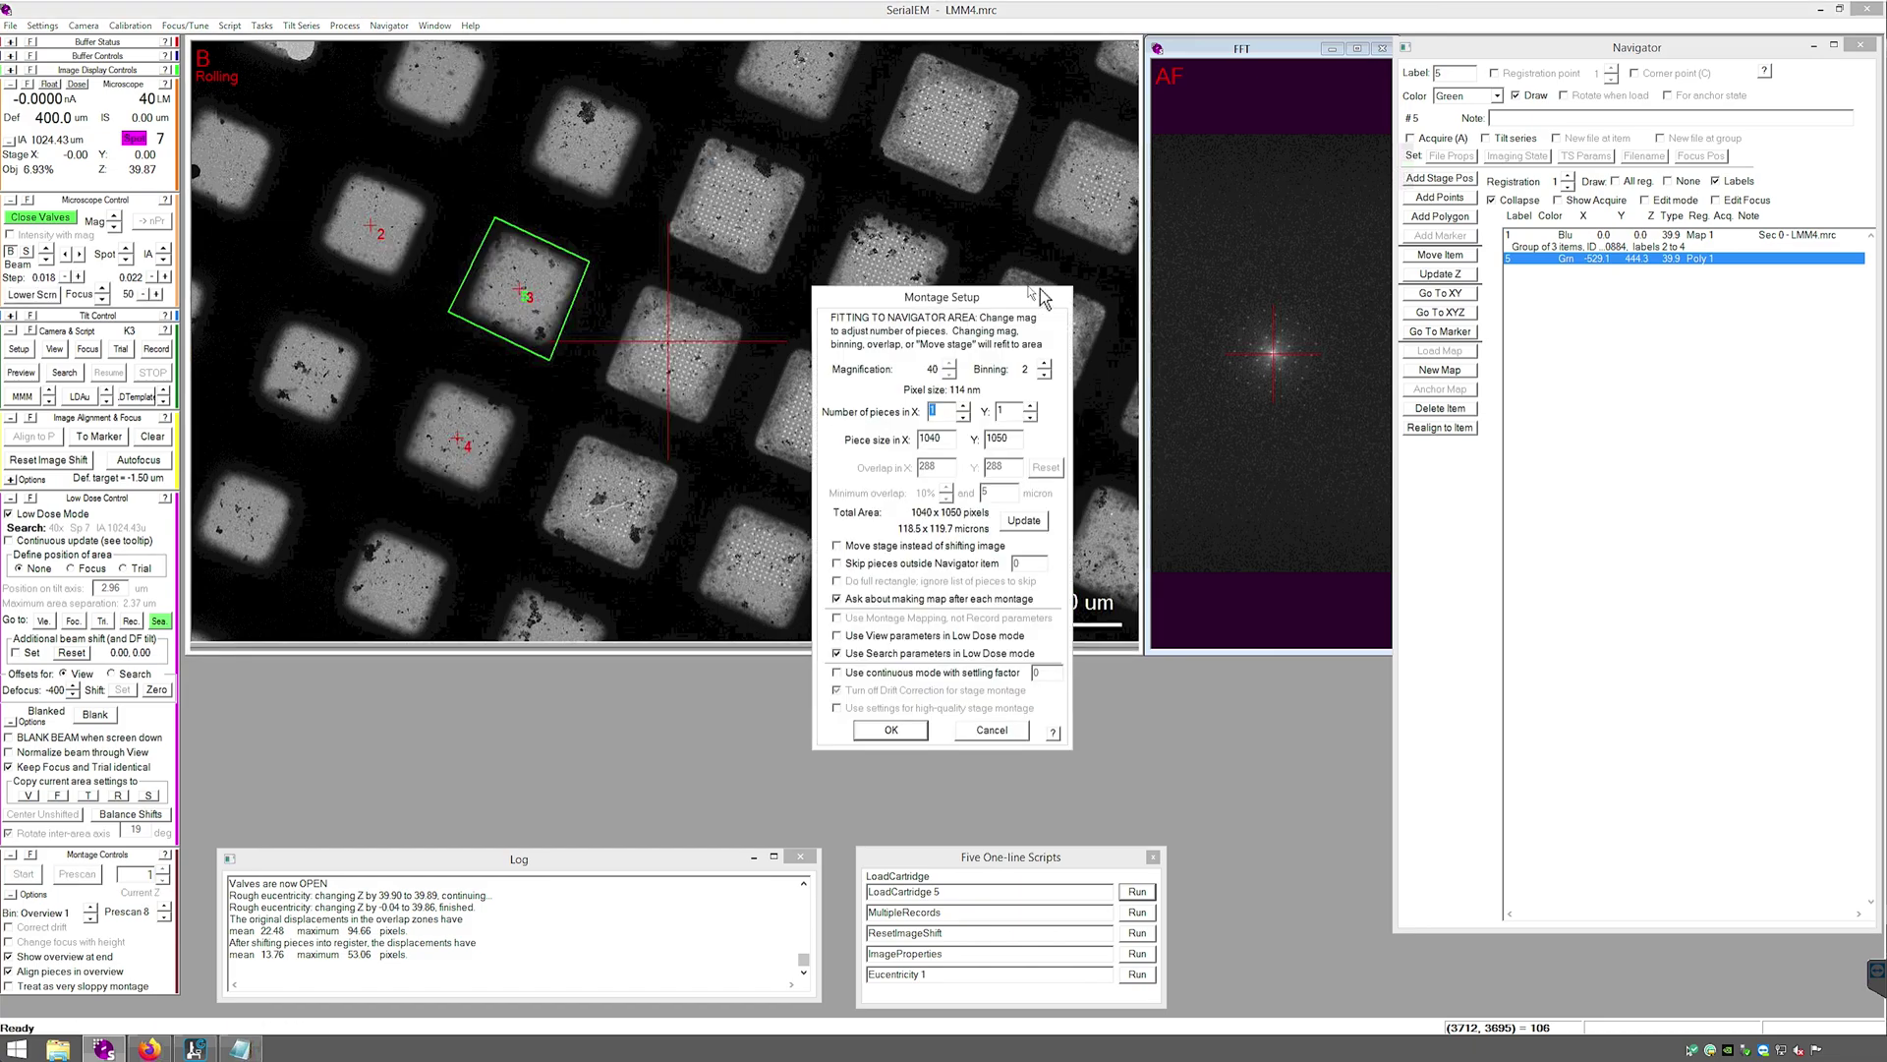
click(867, 639)
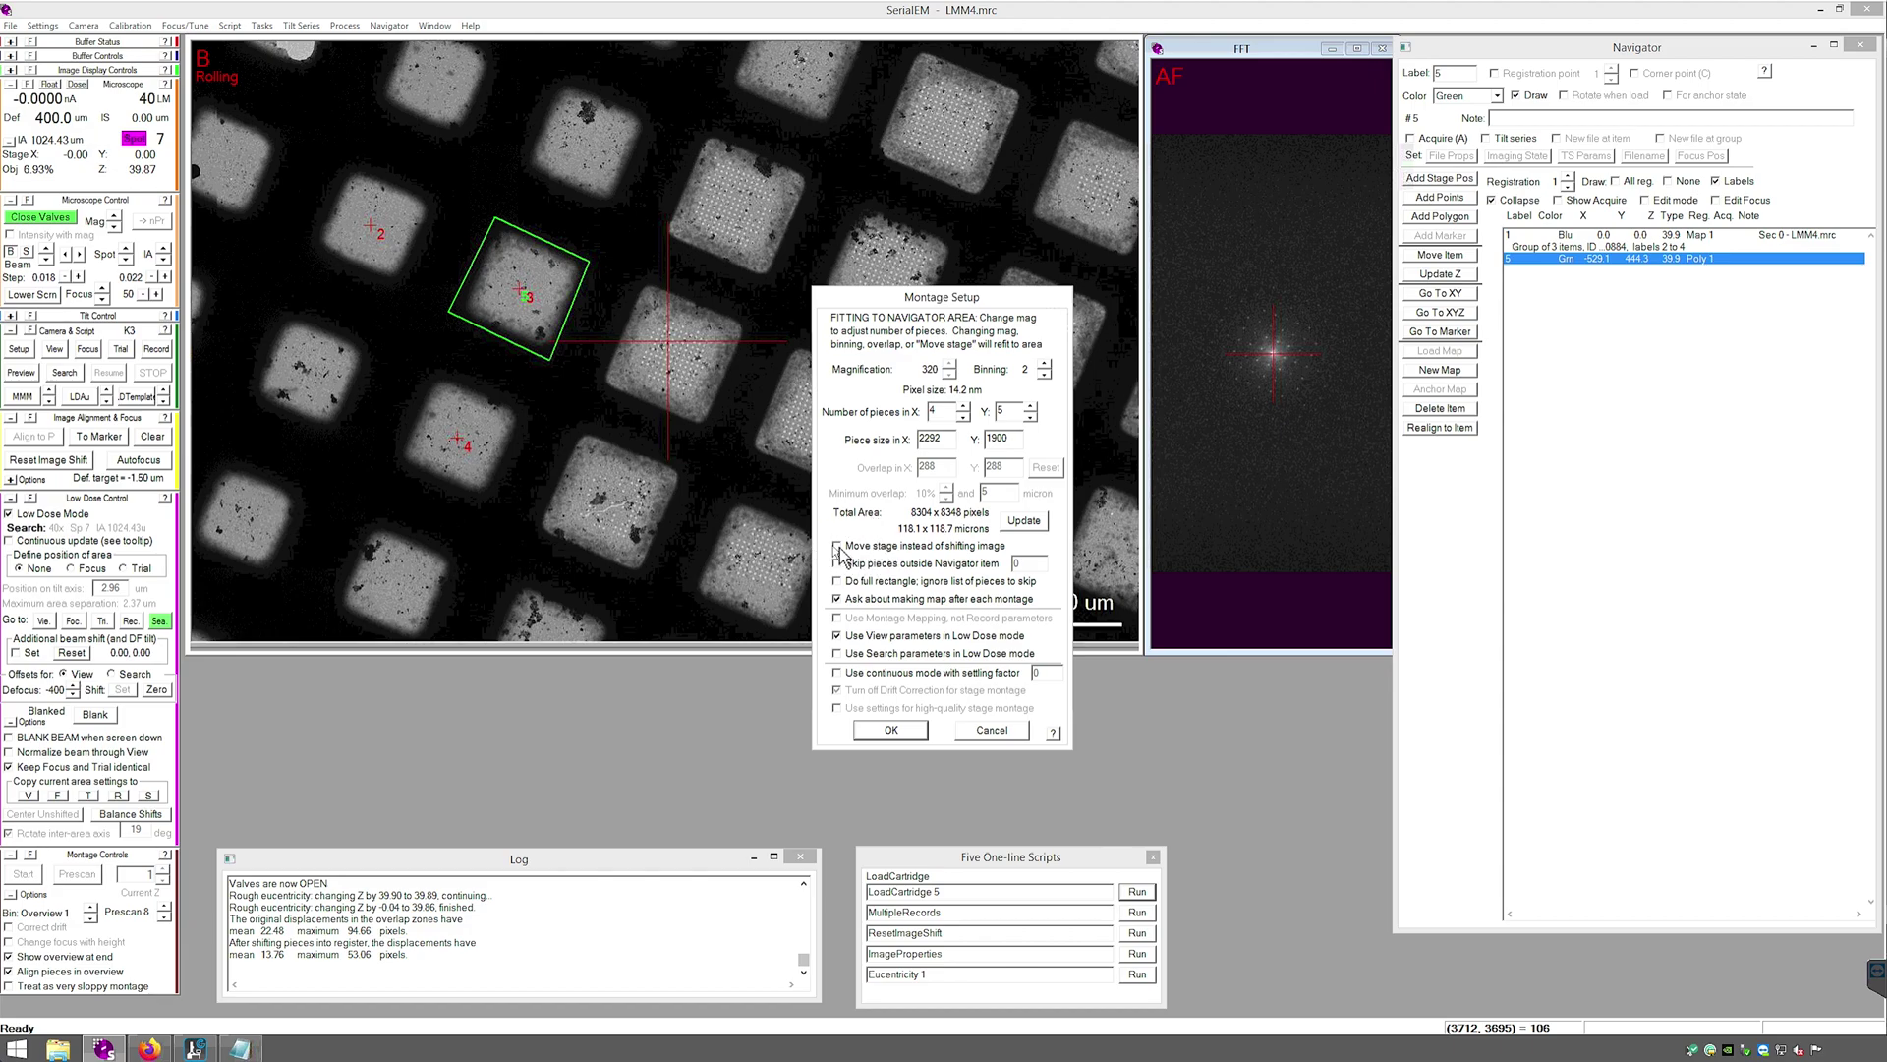
click(890, 733)
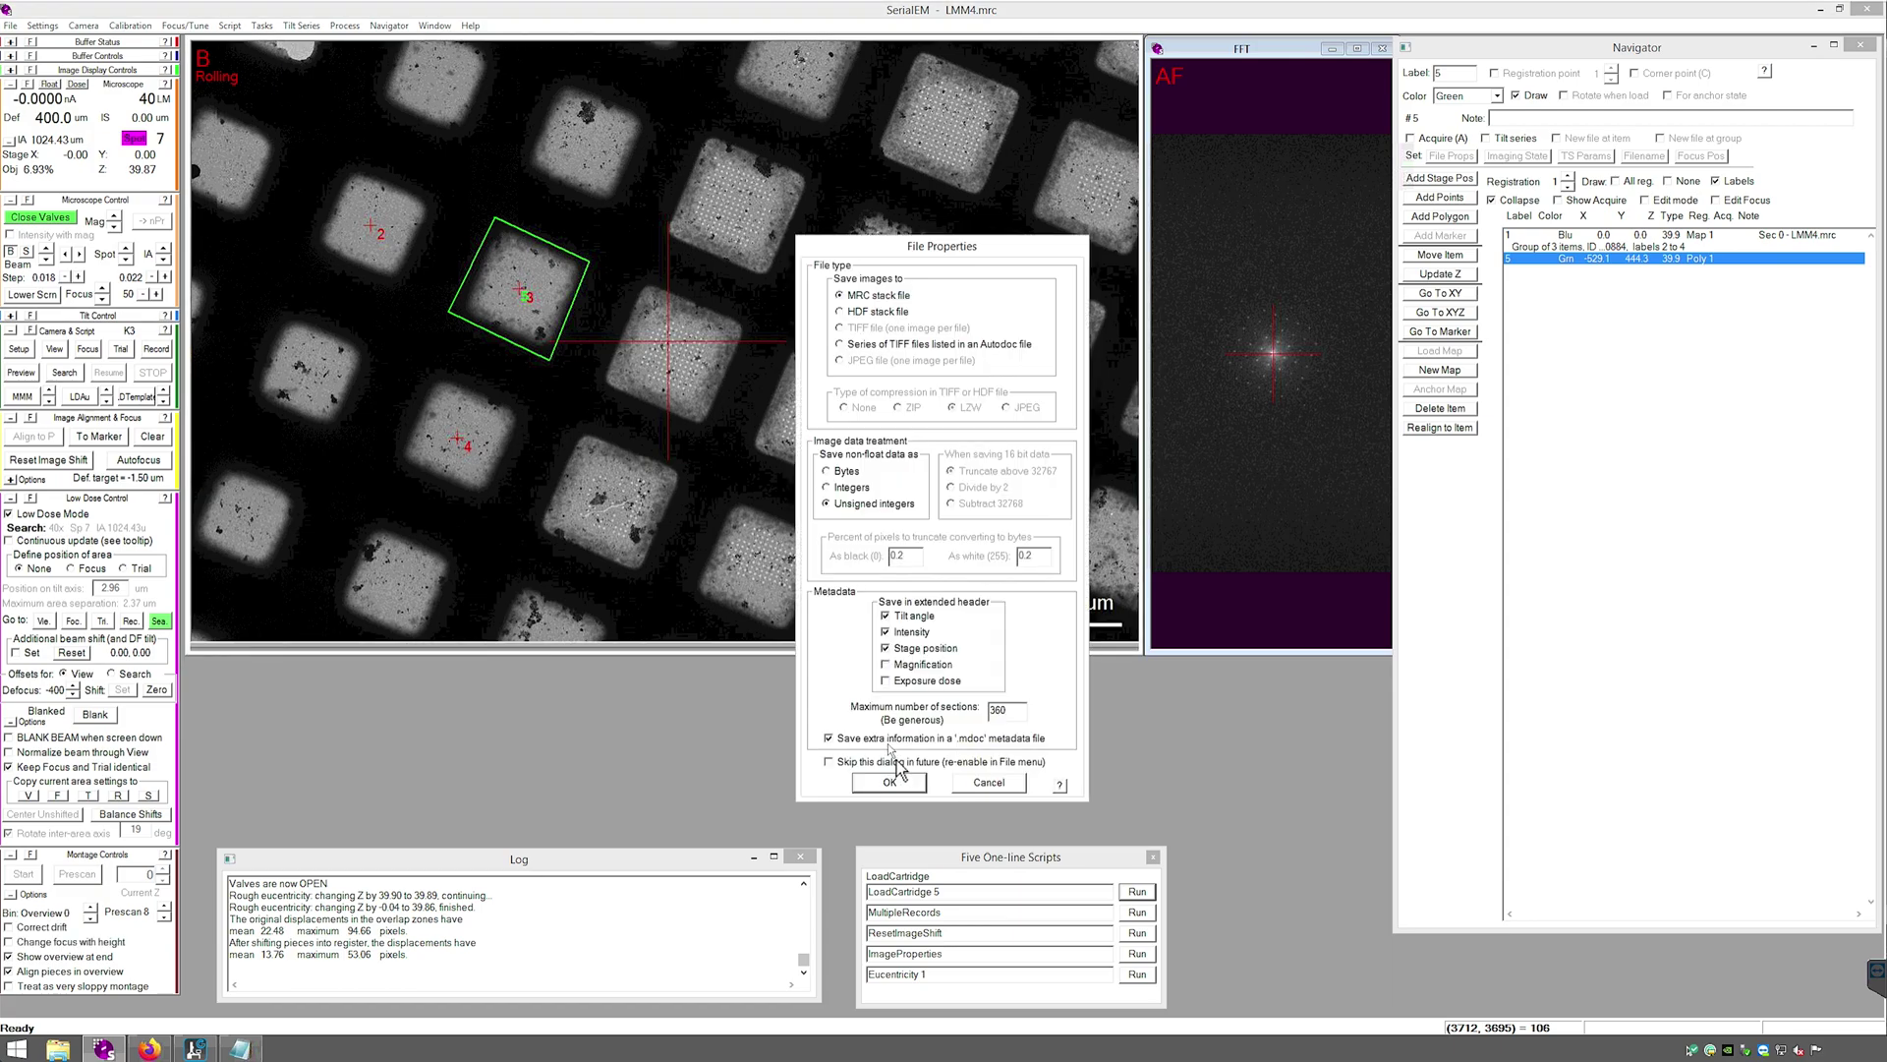
click(889, 782)
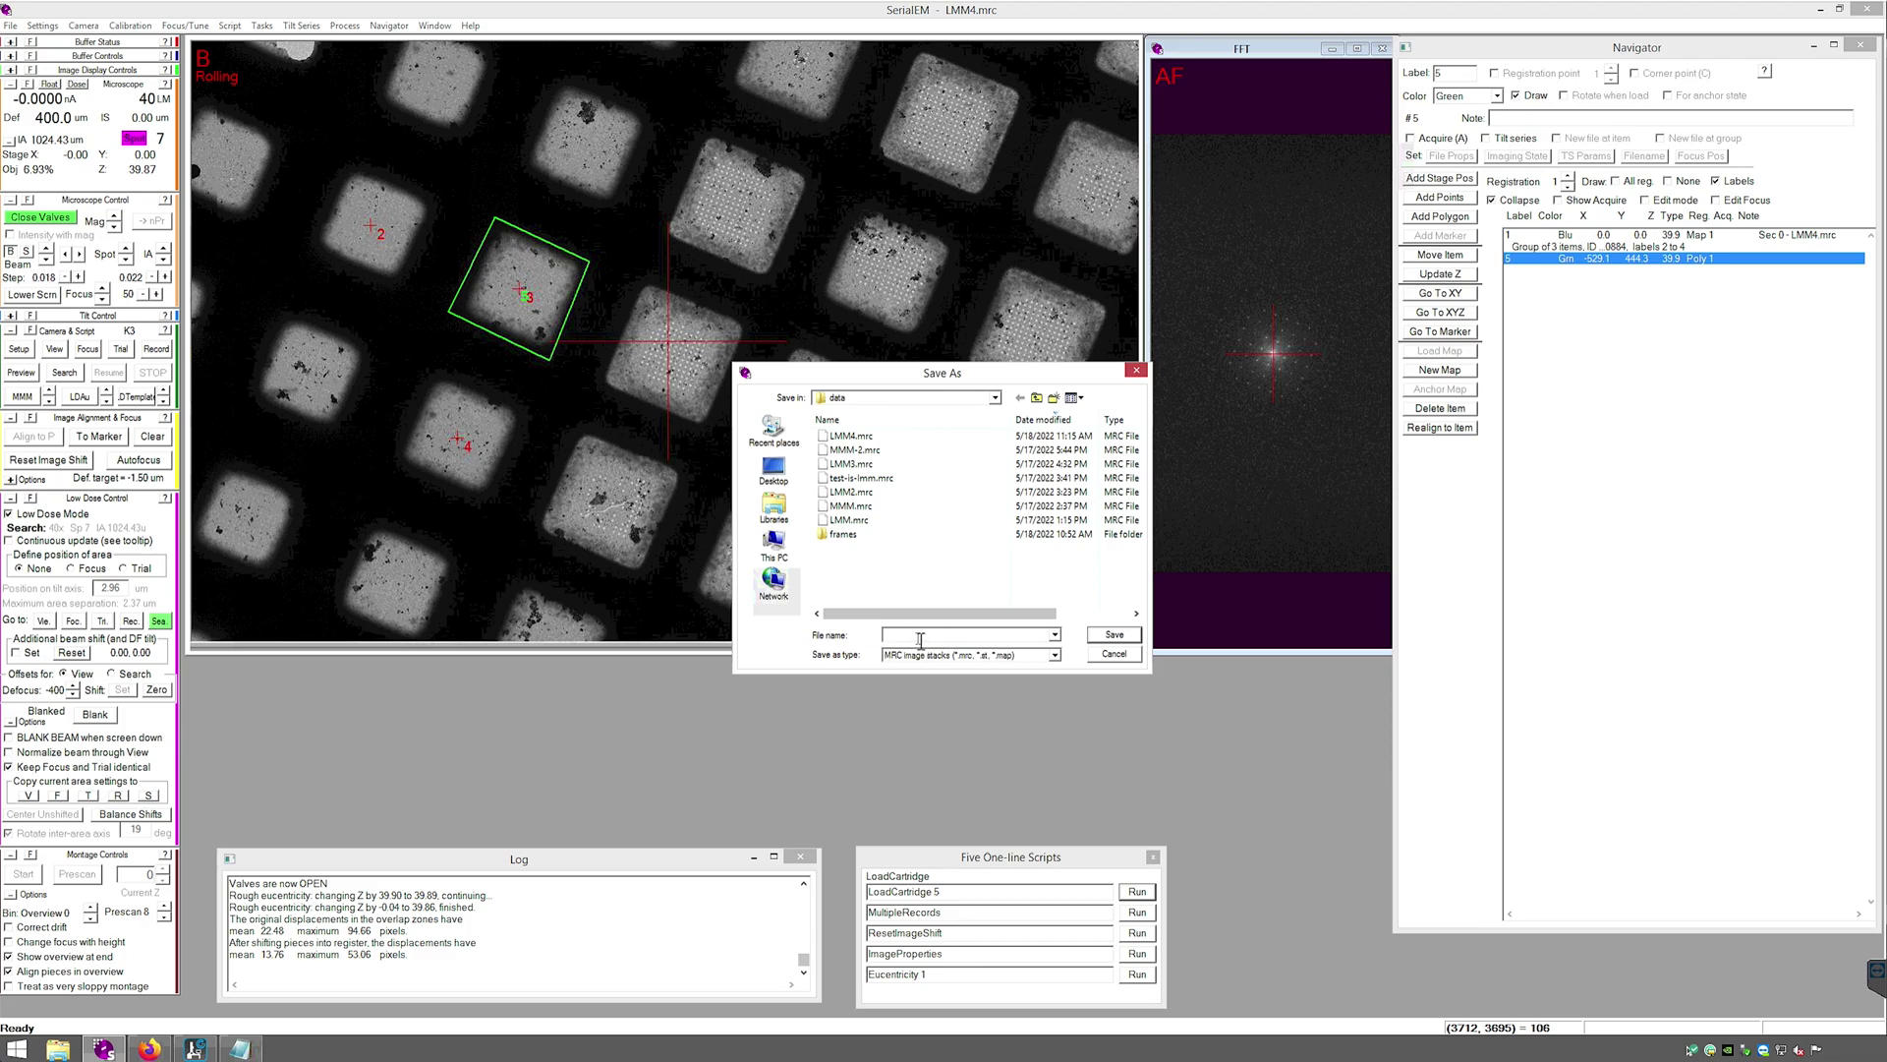
text(MMM4)
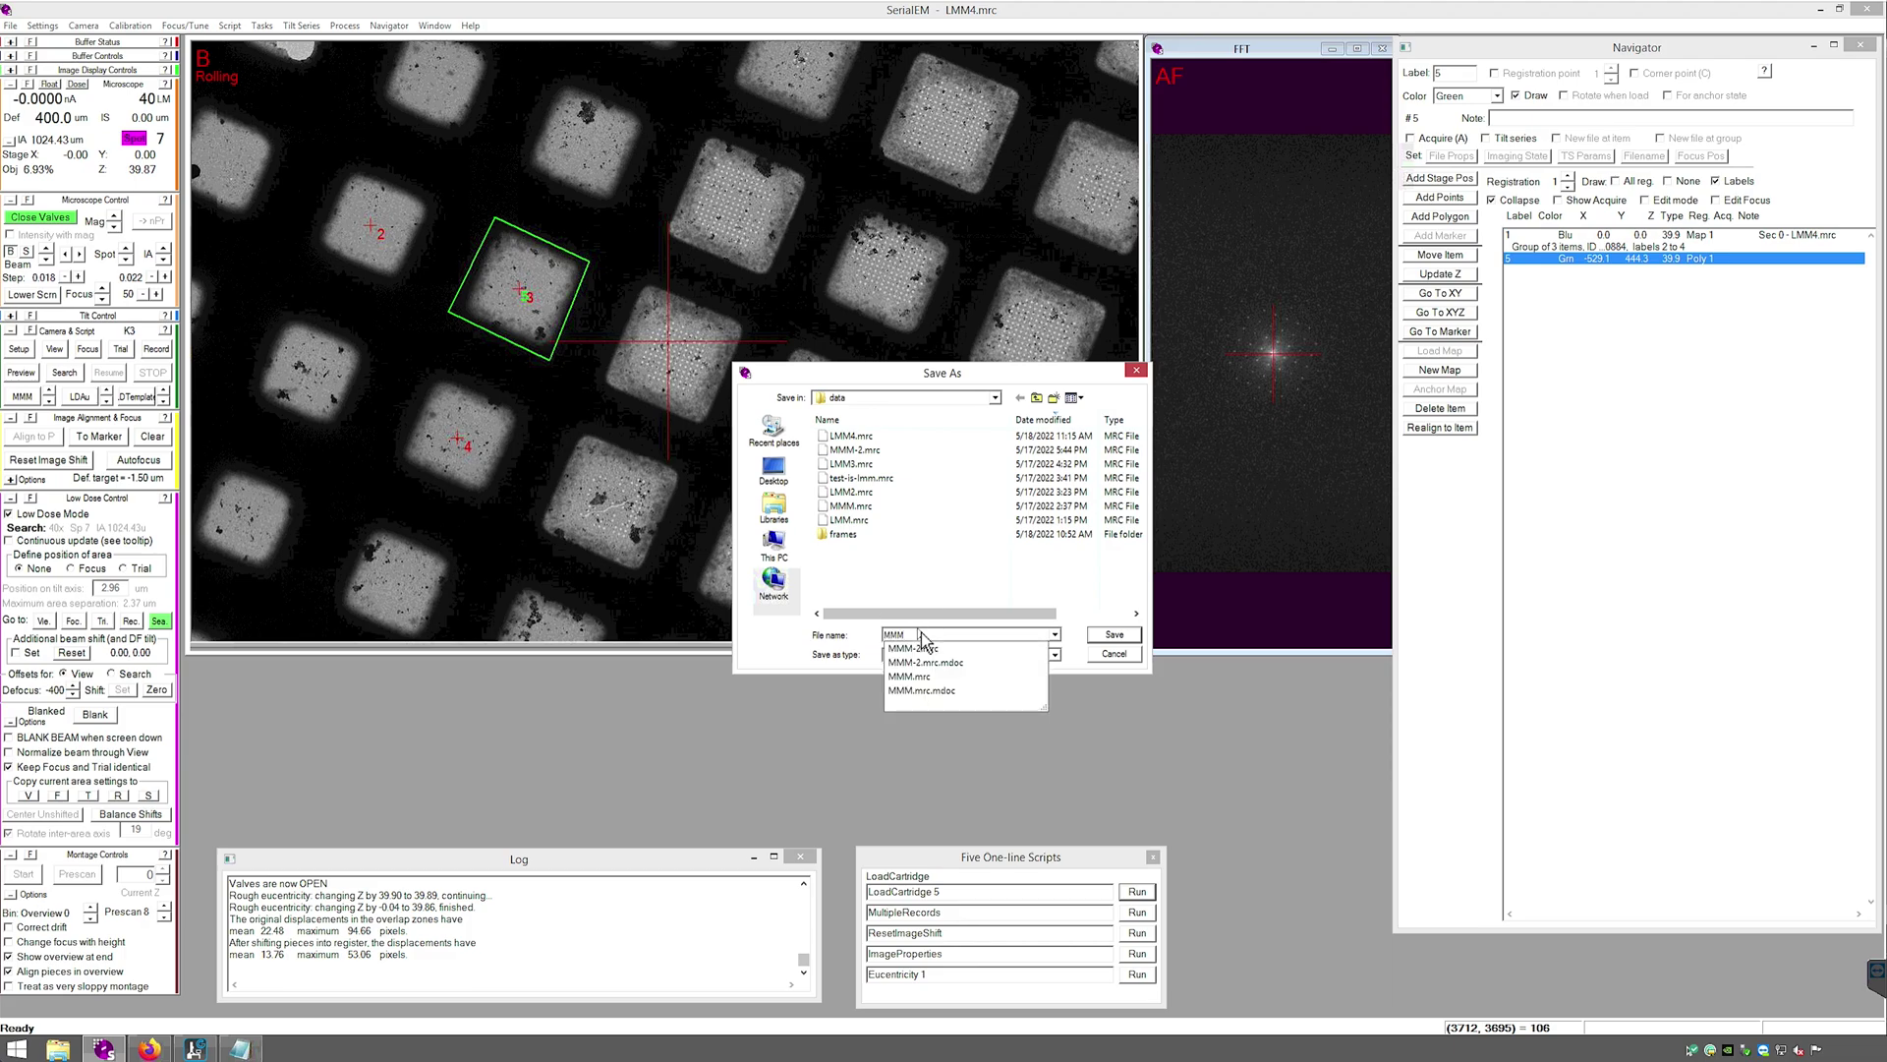
key(Return)
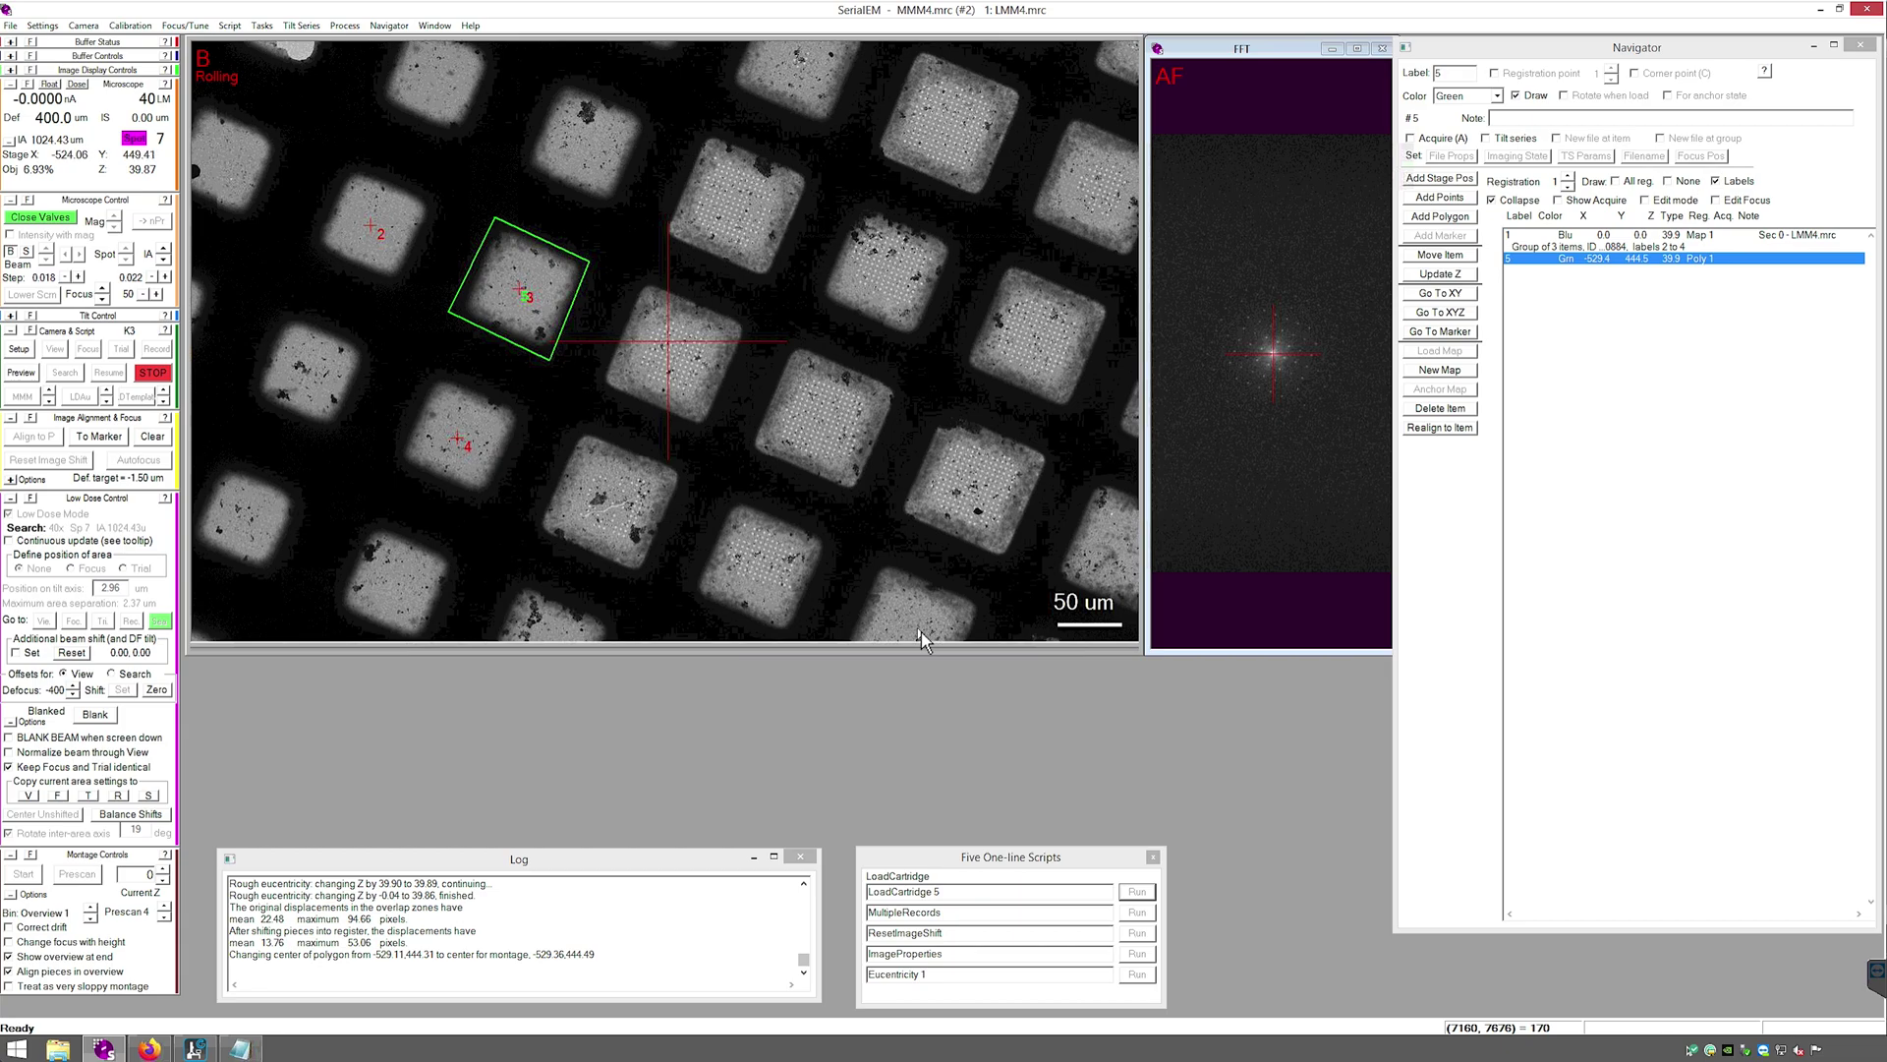
Mark the group of three square-centre points (labels 2 to 4) for acquisition and expand the group in the Navigator list
click(1568, 240)
click(1570, 248)
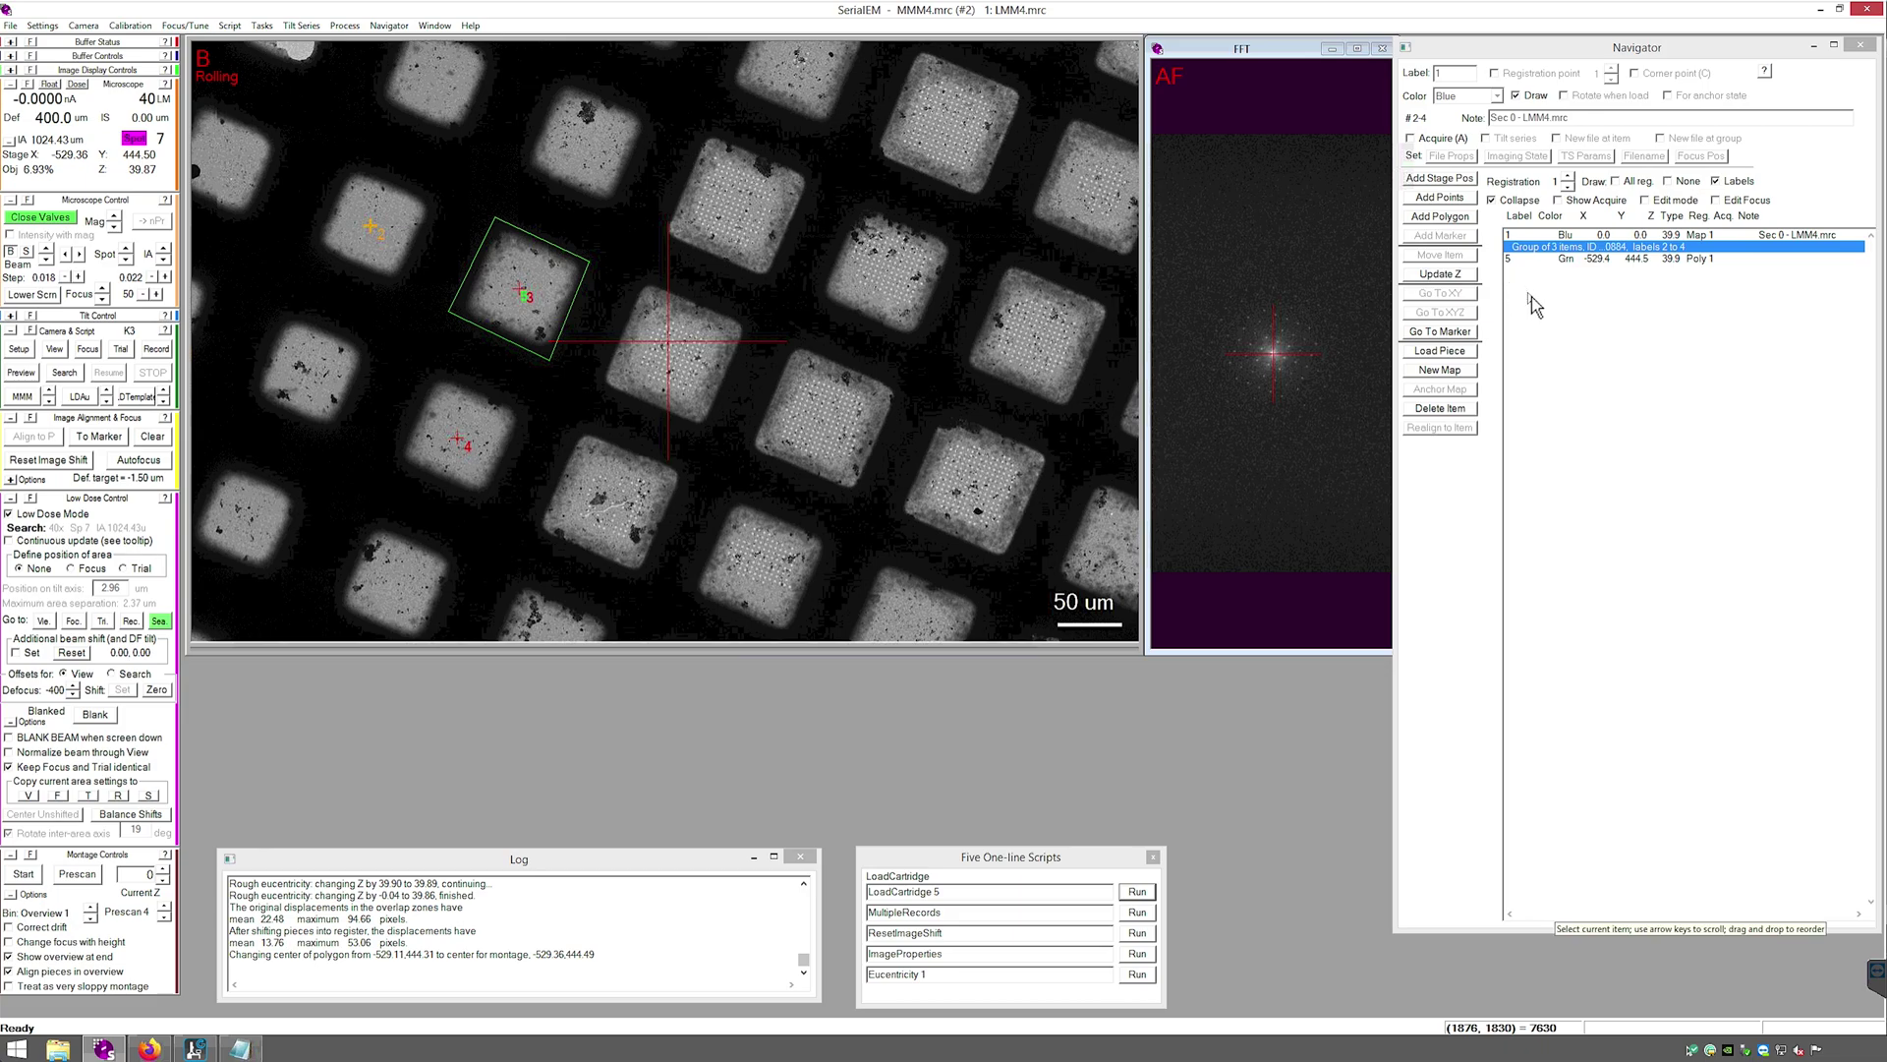
click(1431, 138)
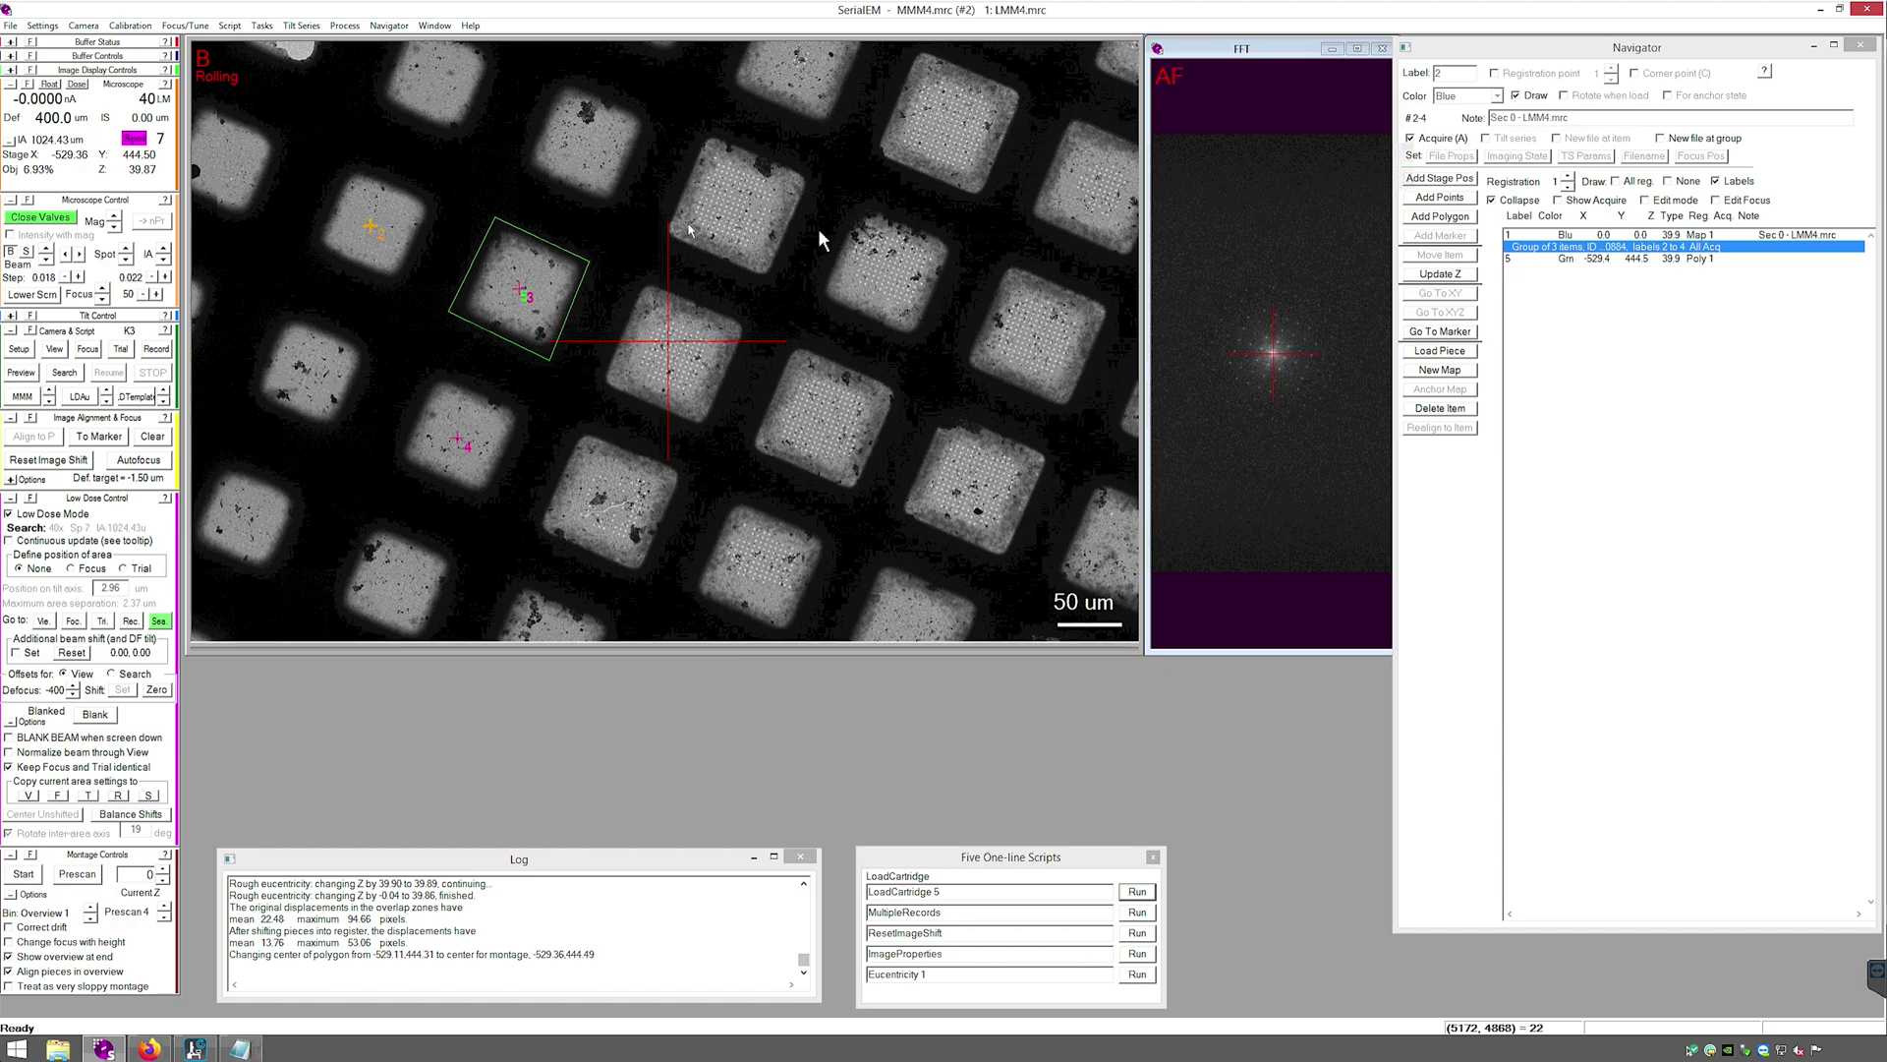
click(1507, 202)
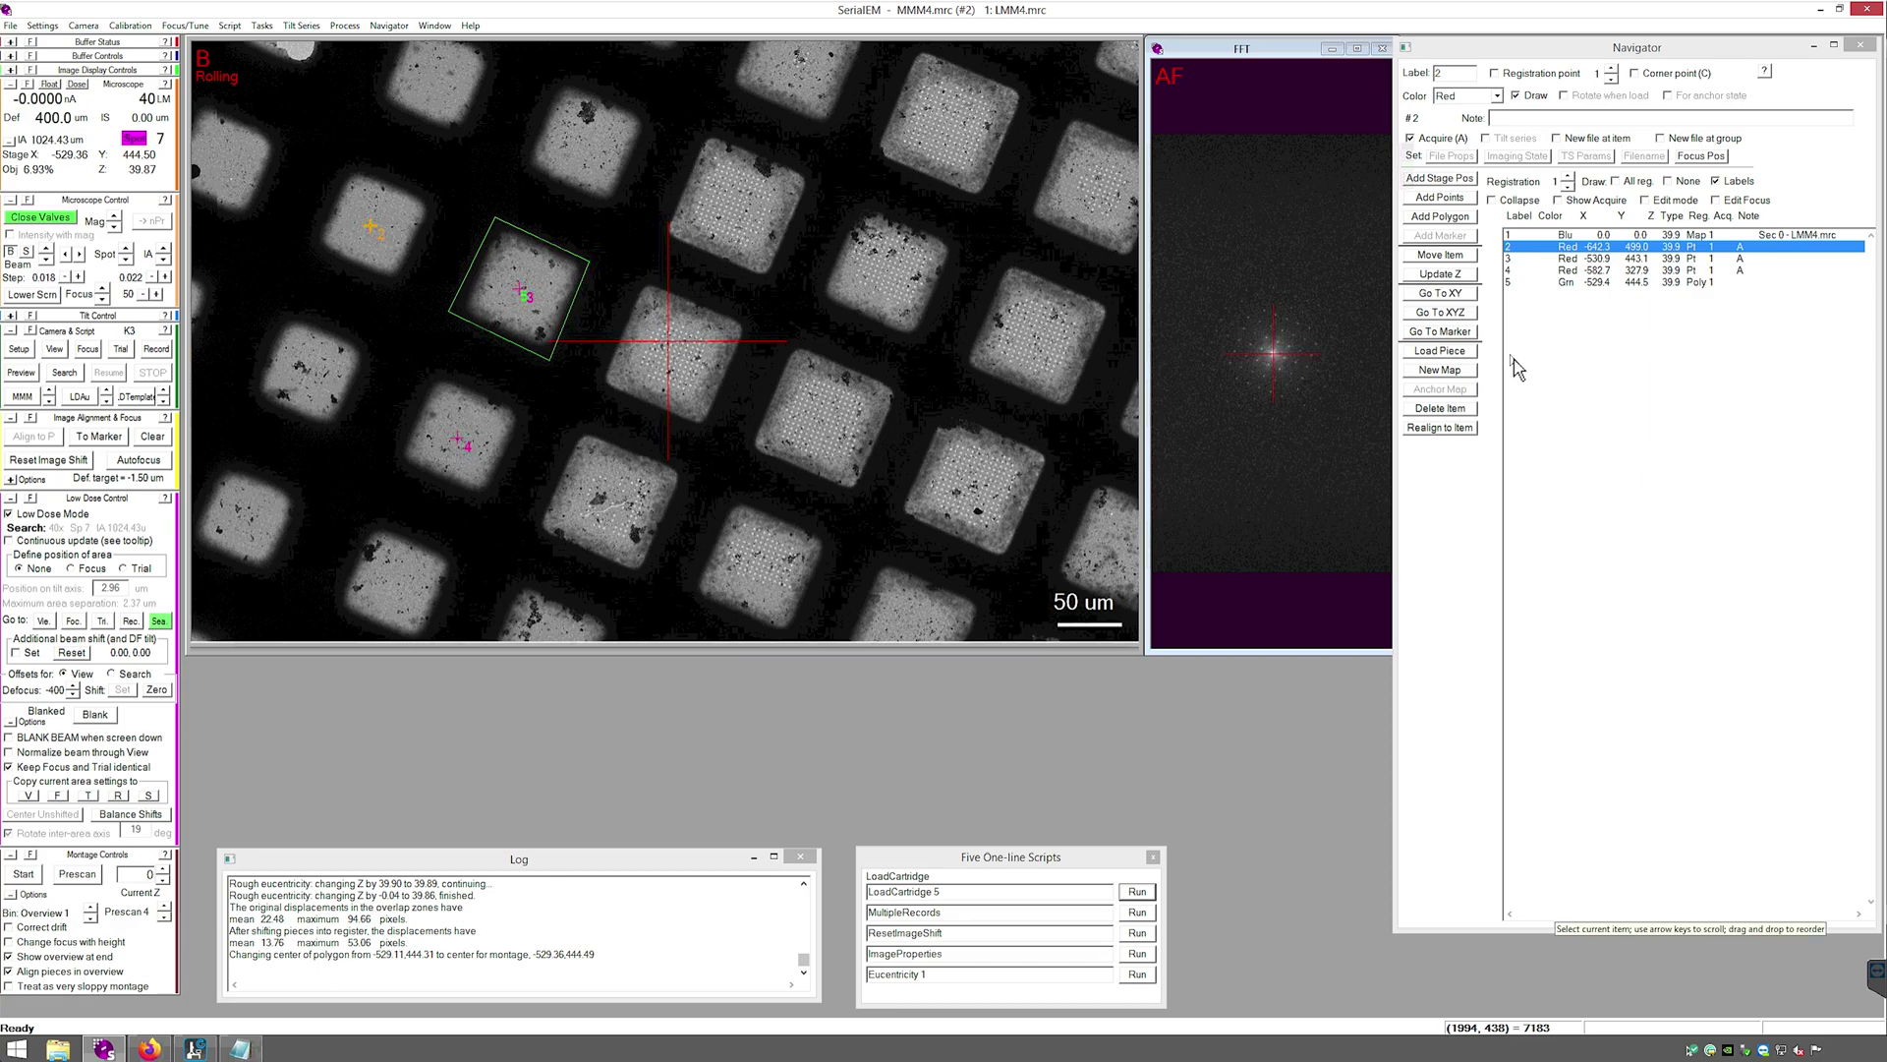
Run Acquire at Items with Mapping parameters, saving a montage as a Navigator map at each marked point with Rough Eucentricity for every item
click(391, 25)
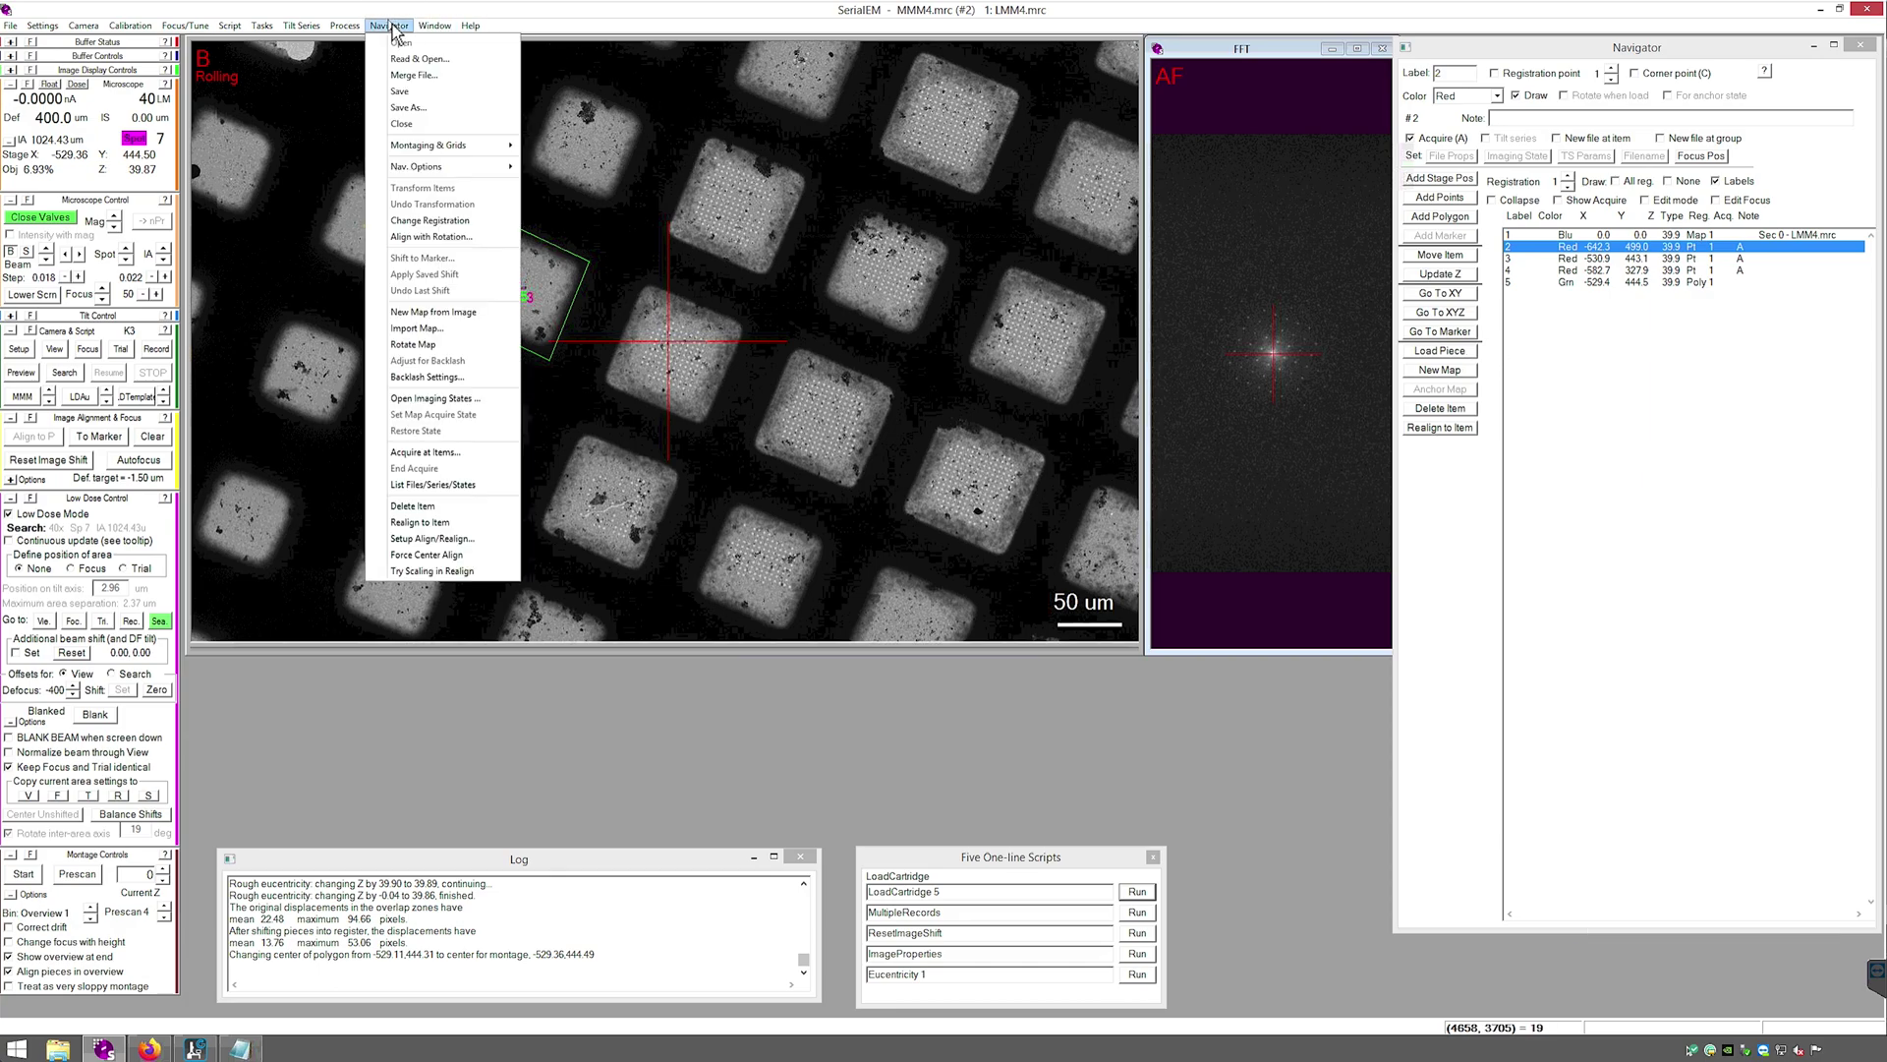
click(504, 462)
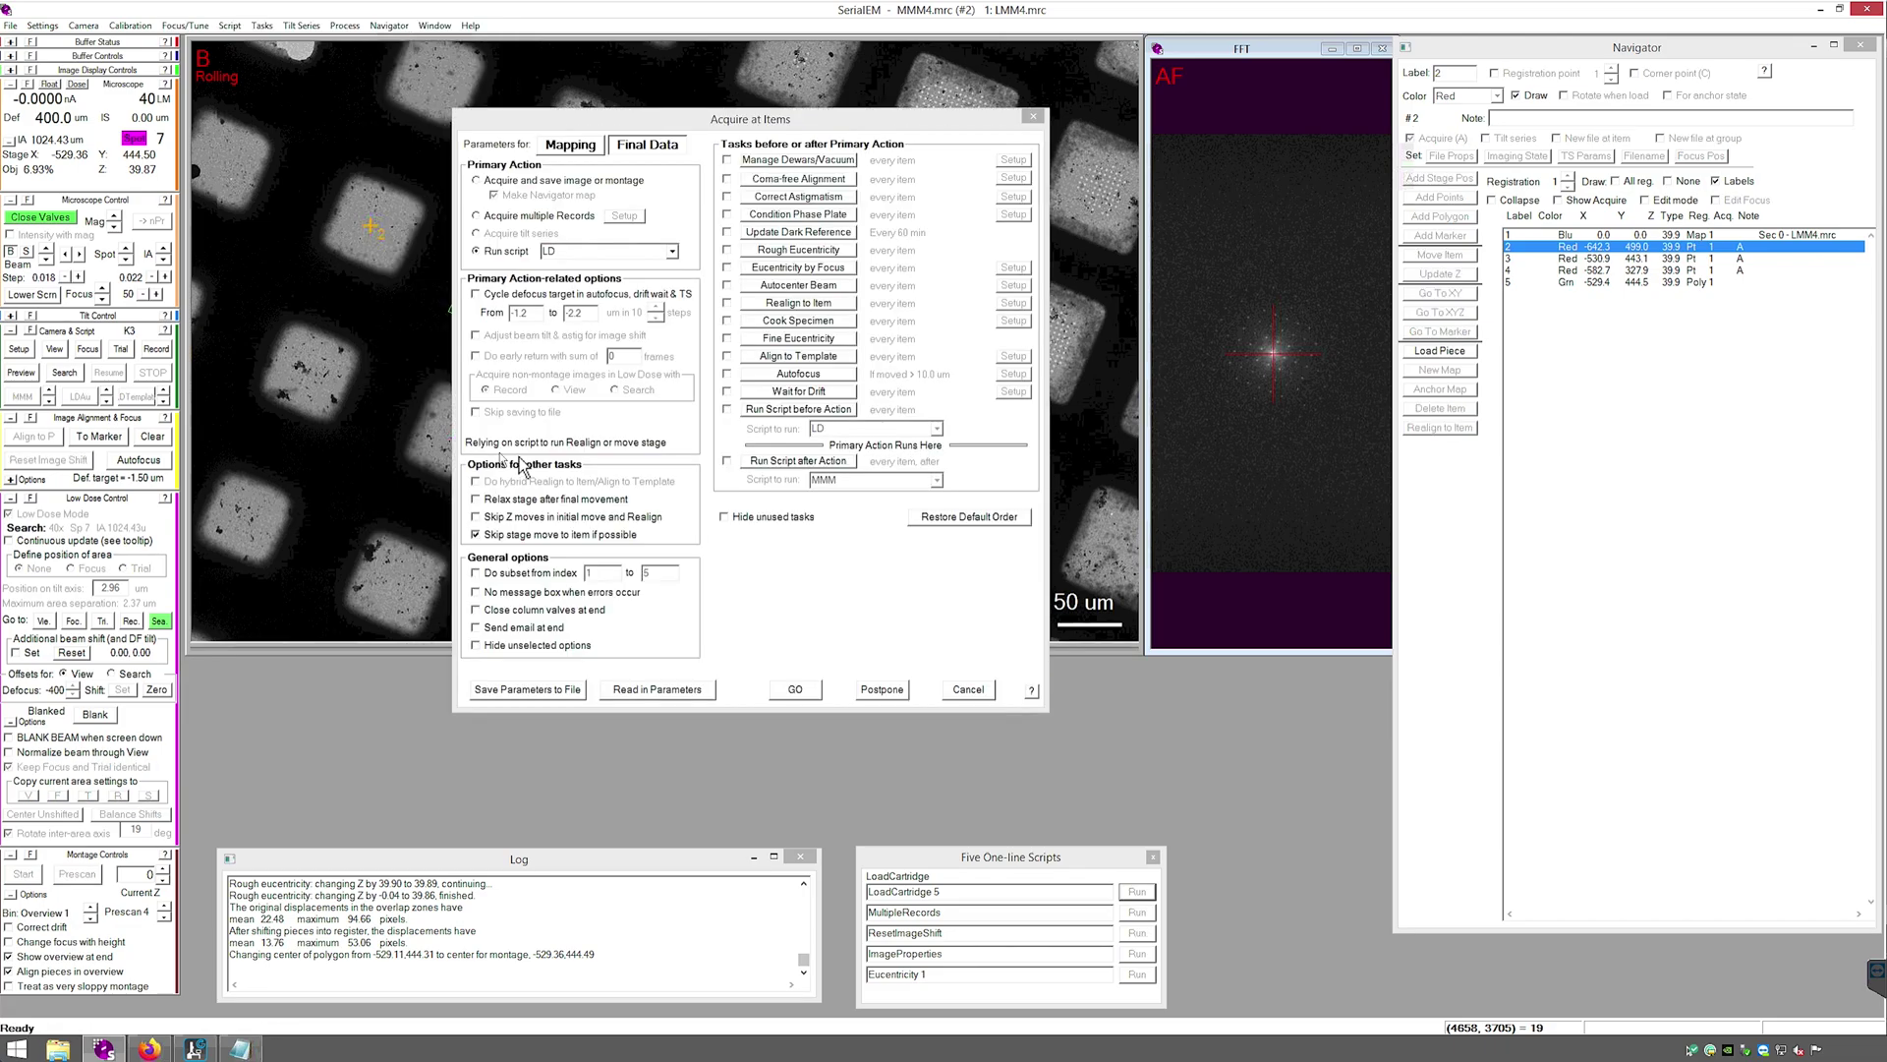
click(558, 155)
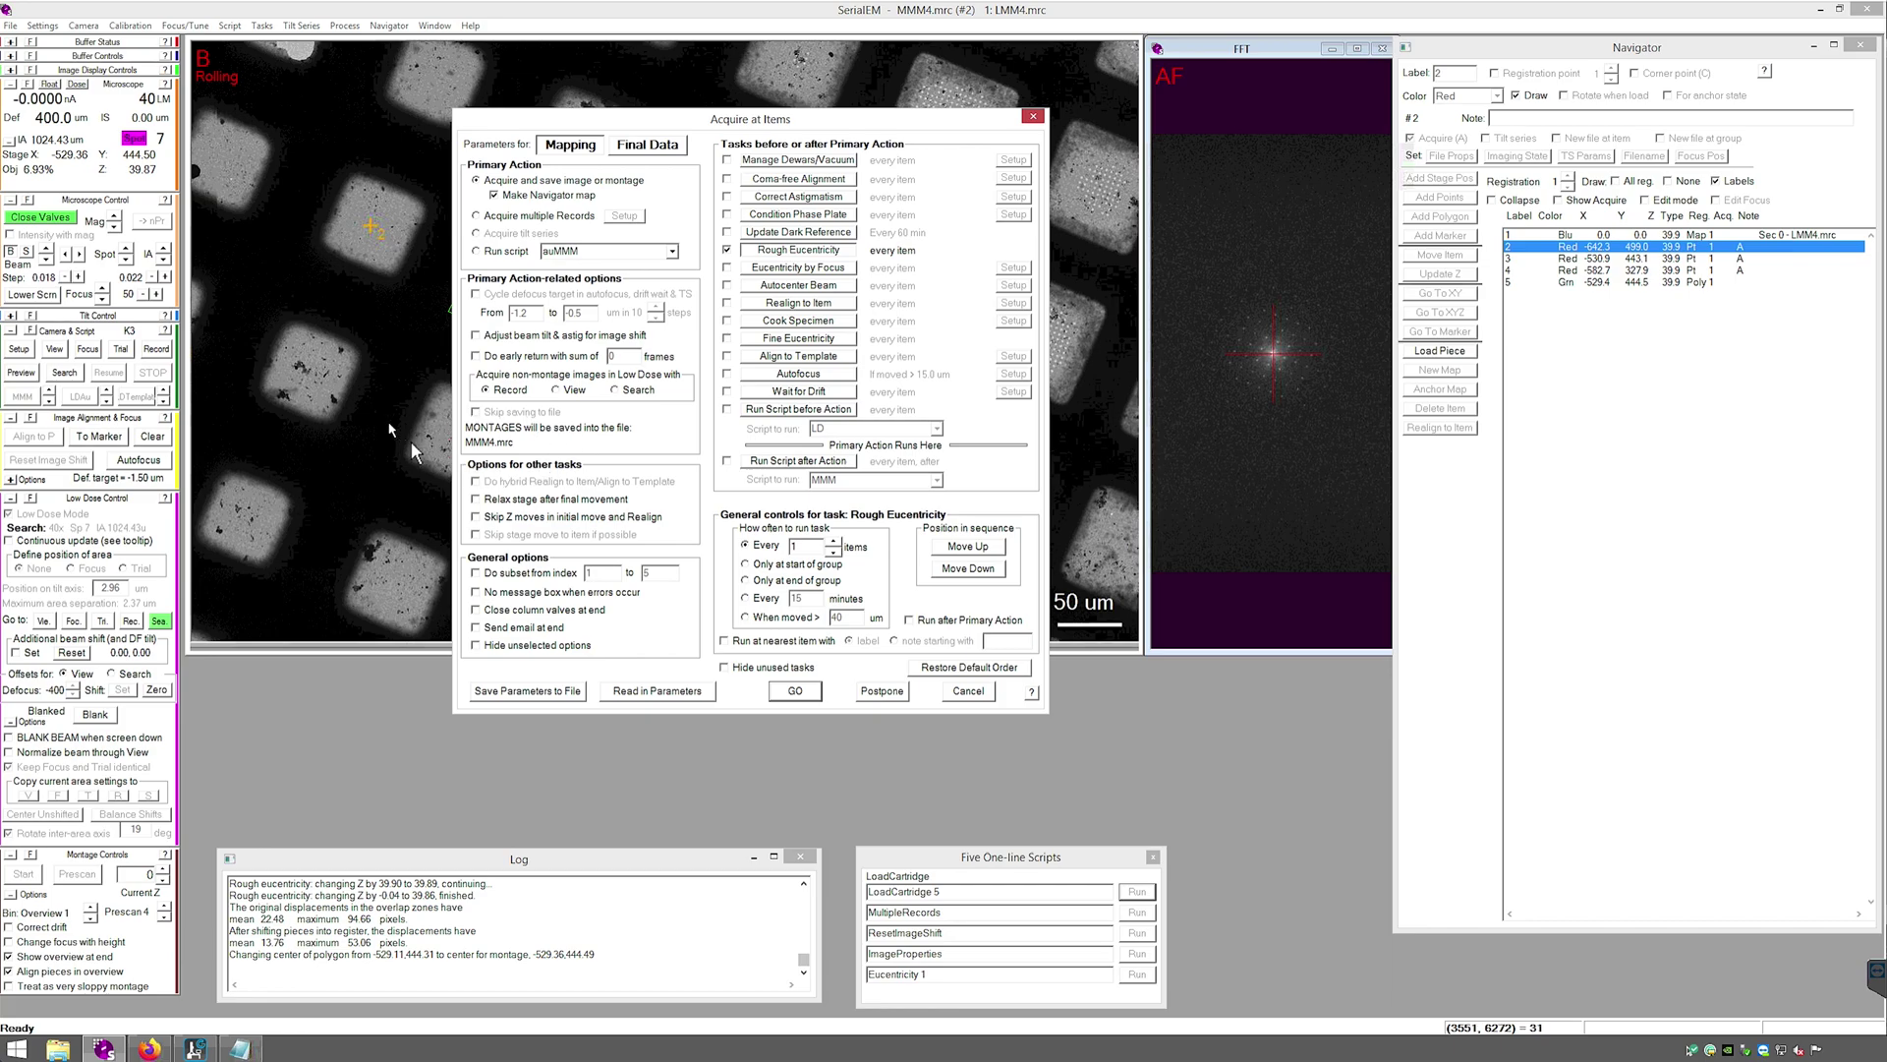
click(799, 694)
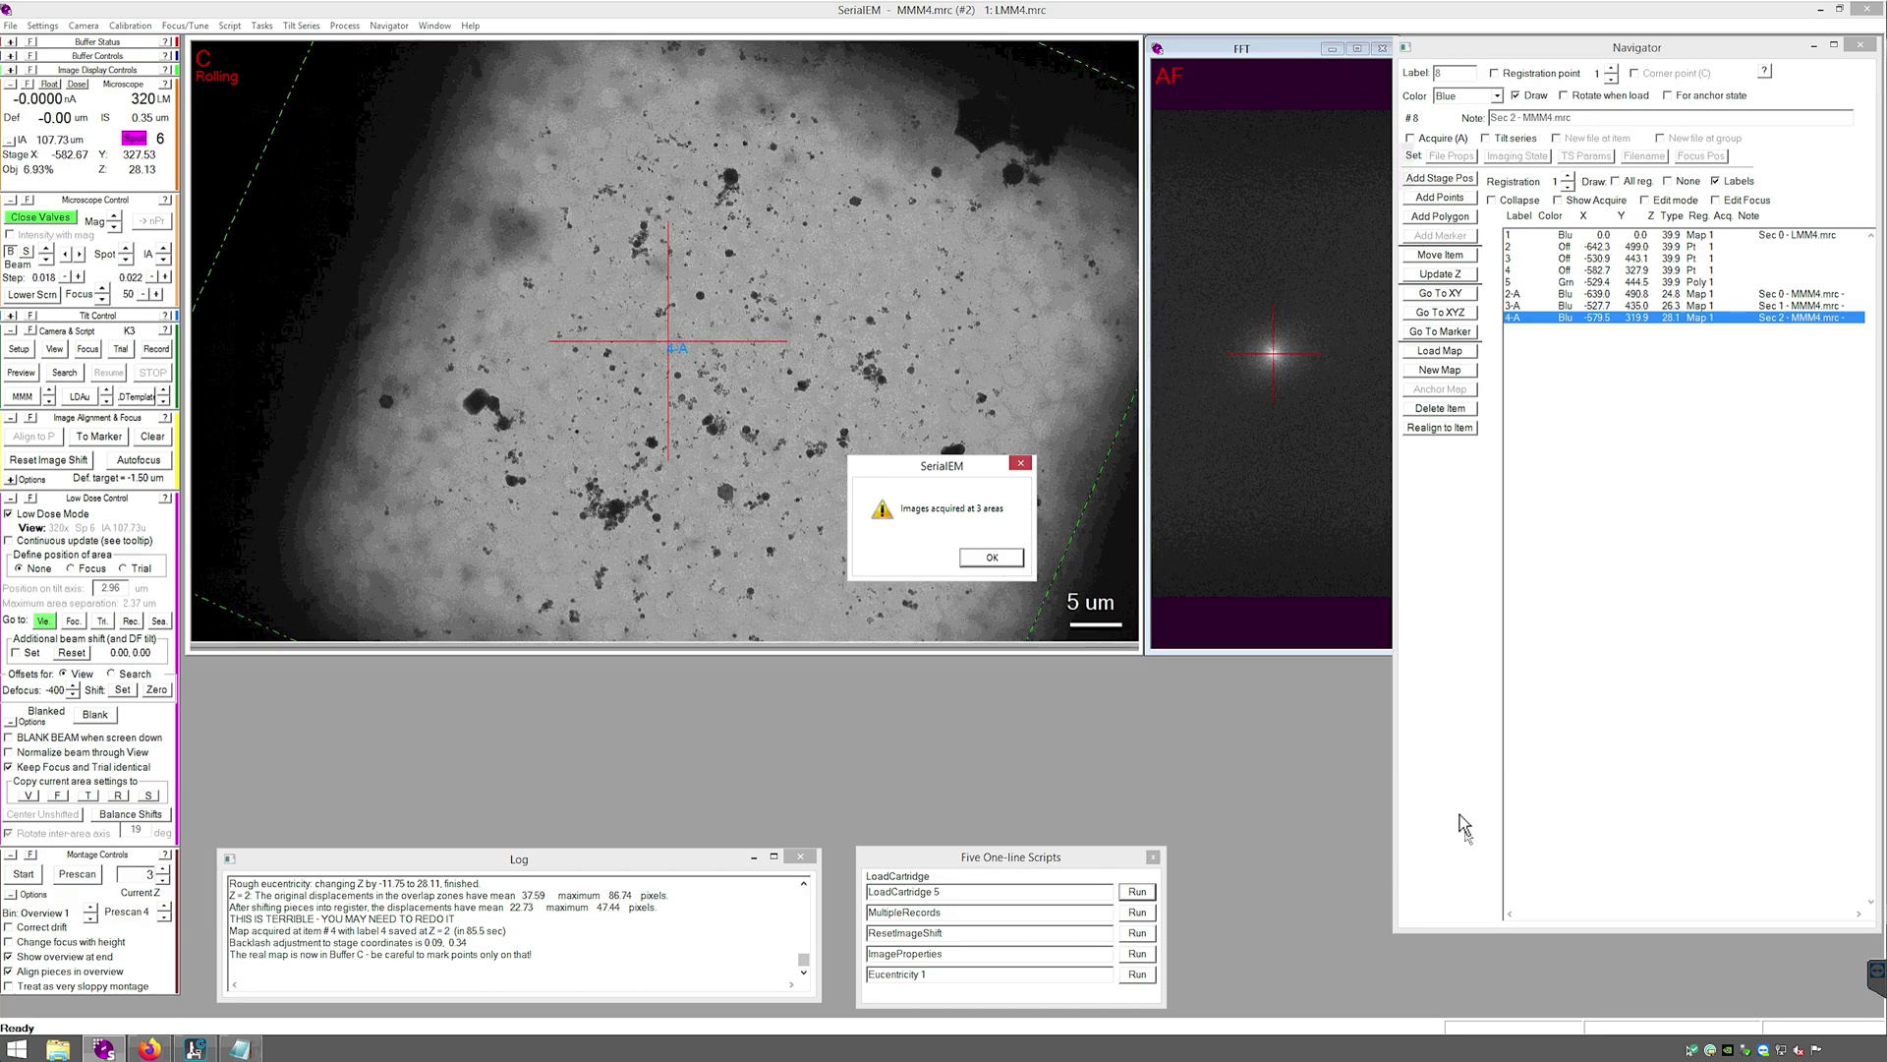
click(992, 557)
Load the square maps 2-A, 3-A and 4-A in turn to inspect each acquired montage
scroll(885, 436, down, 2)
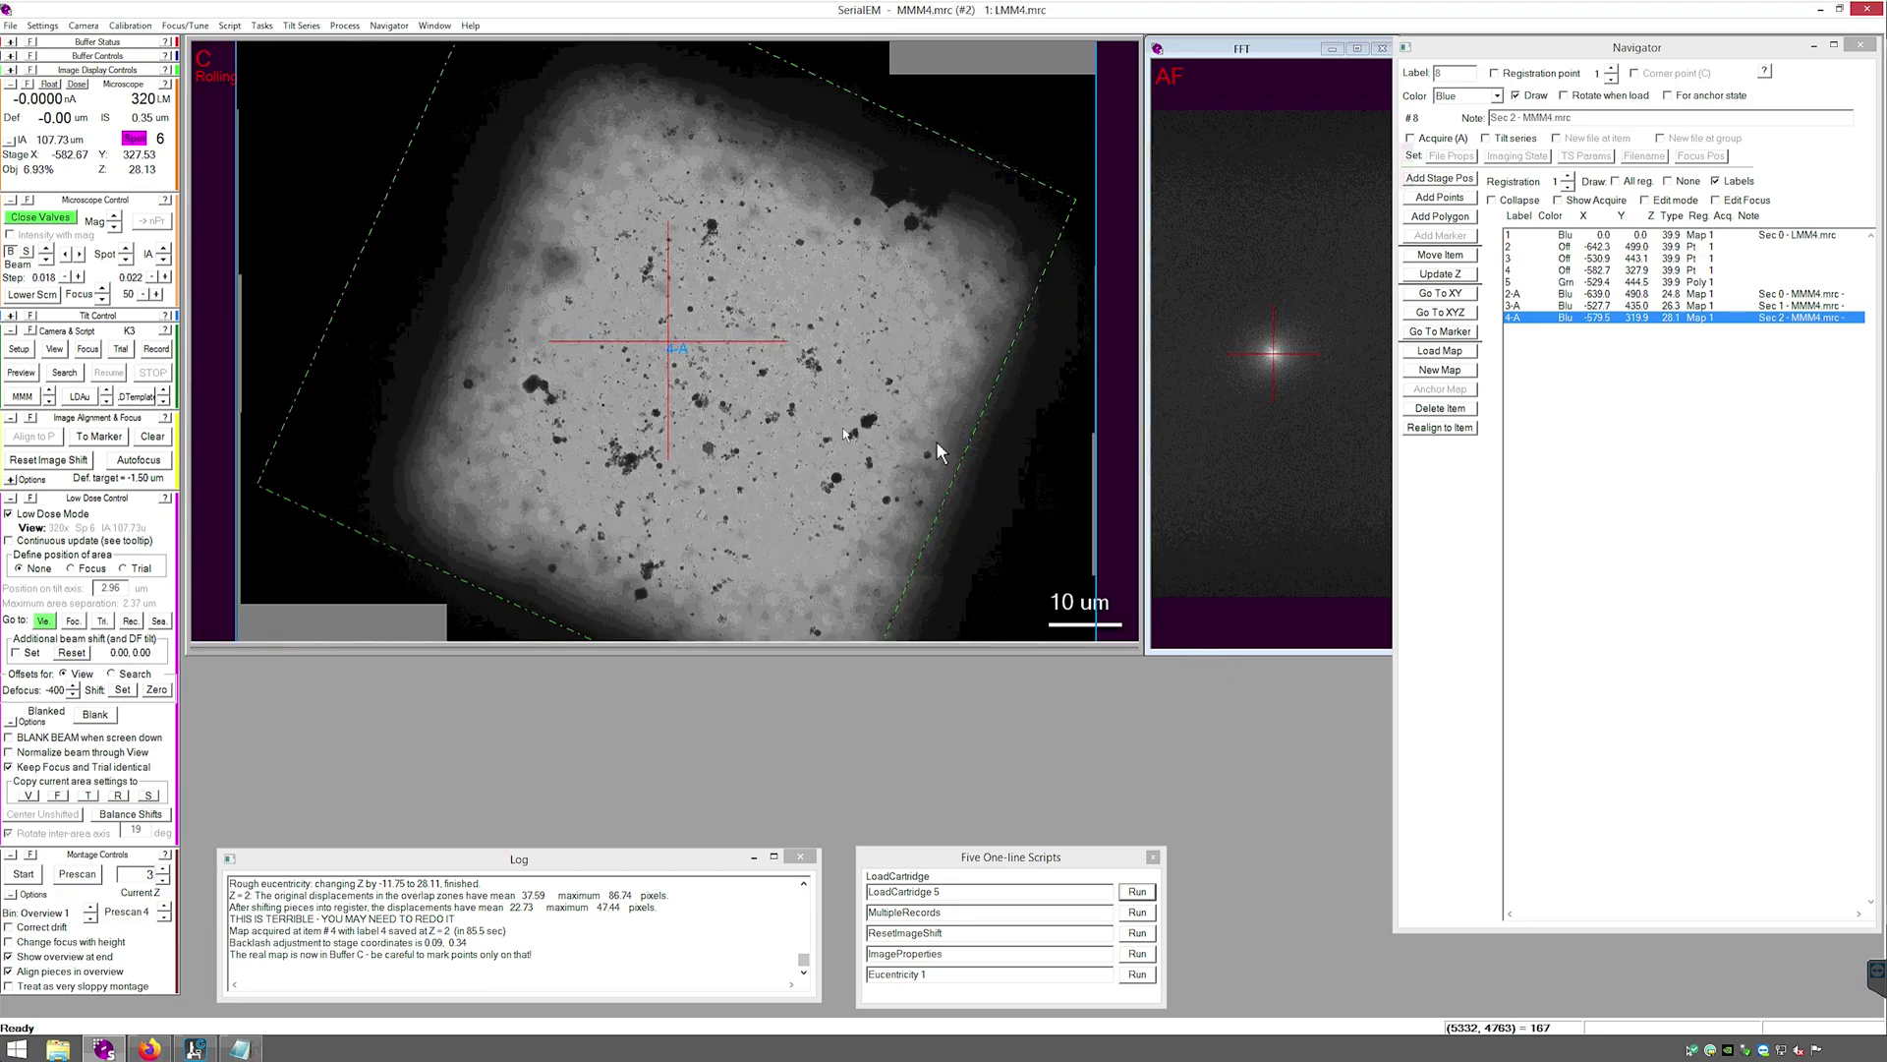
double_click(1590, 295)
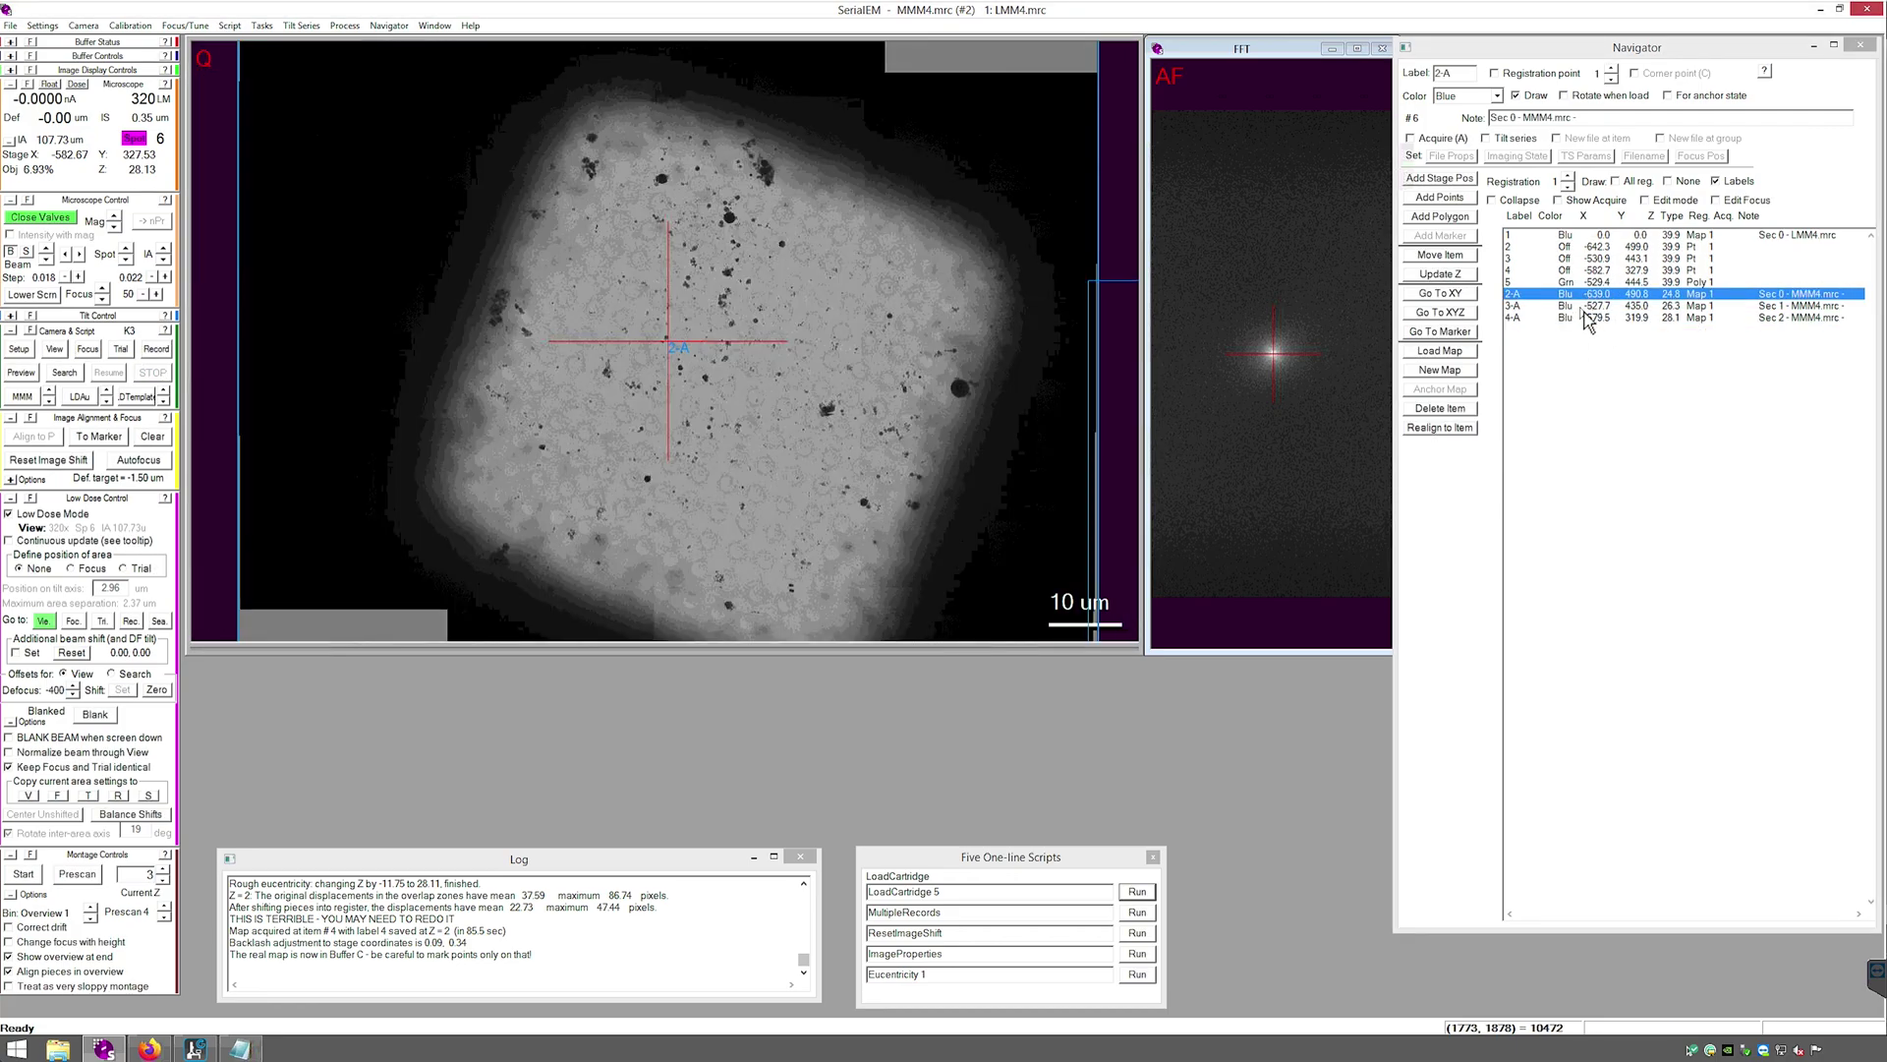
double_click(1586, 306)
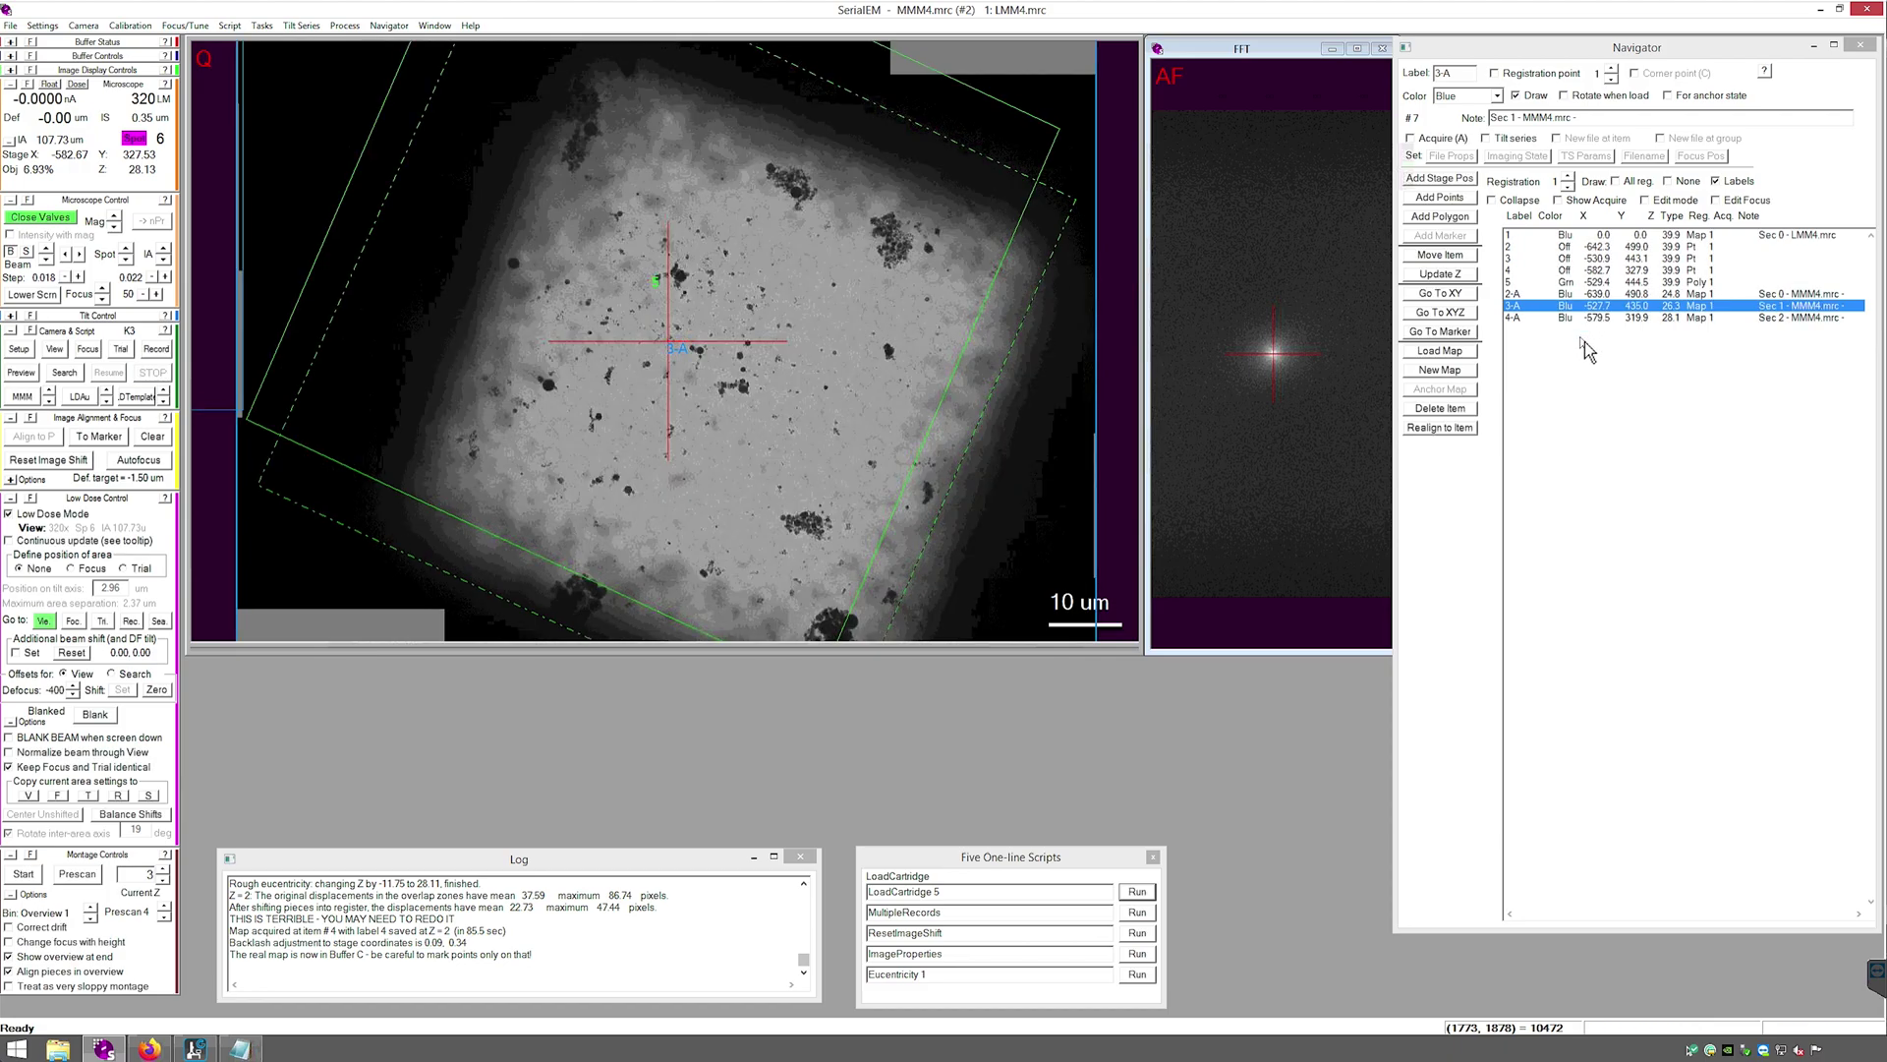
double_click(1583, 317)
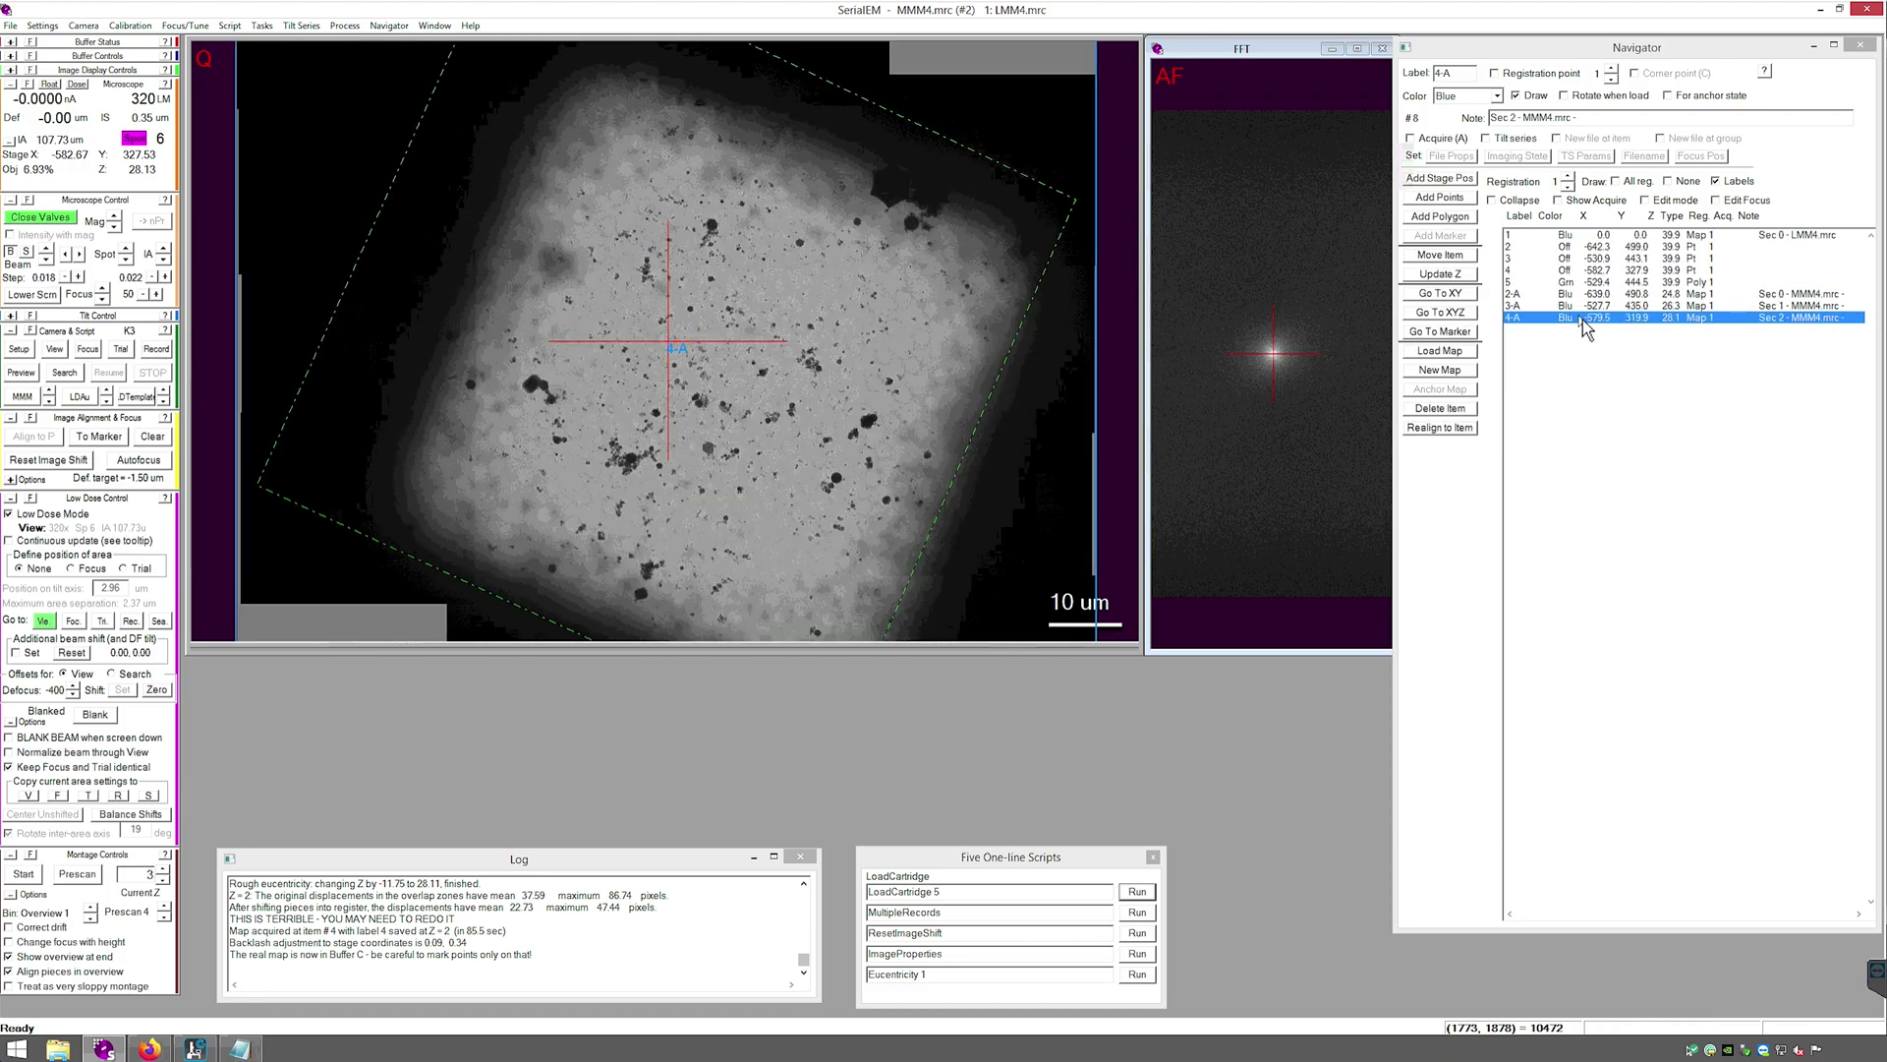
Delete the square-outline polygon, item 5, from the Navigator
click(1613, 283)
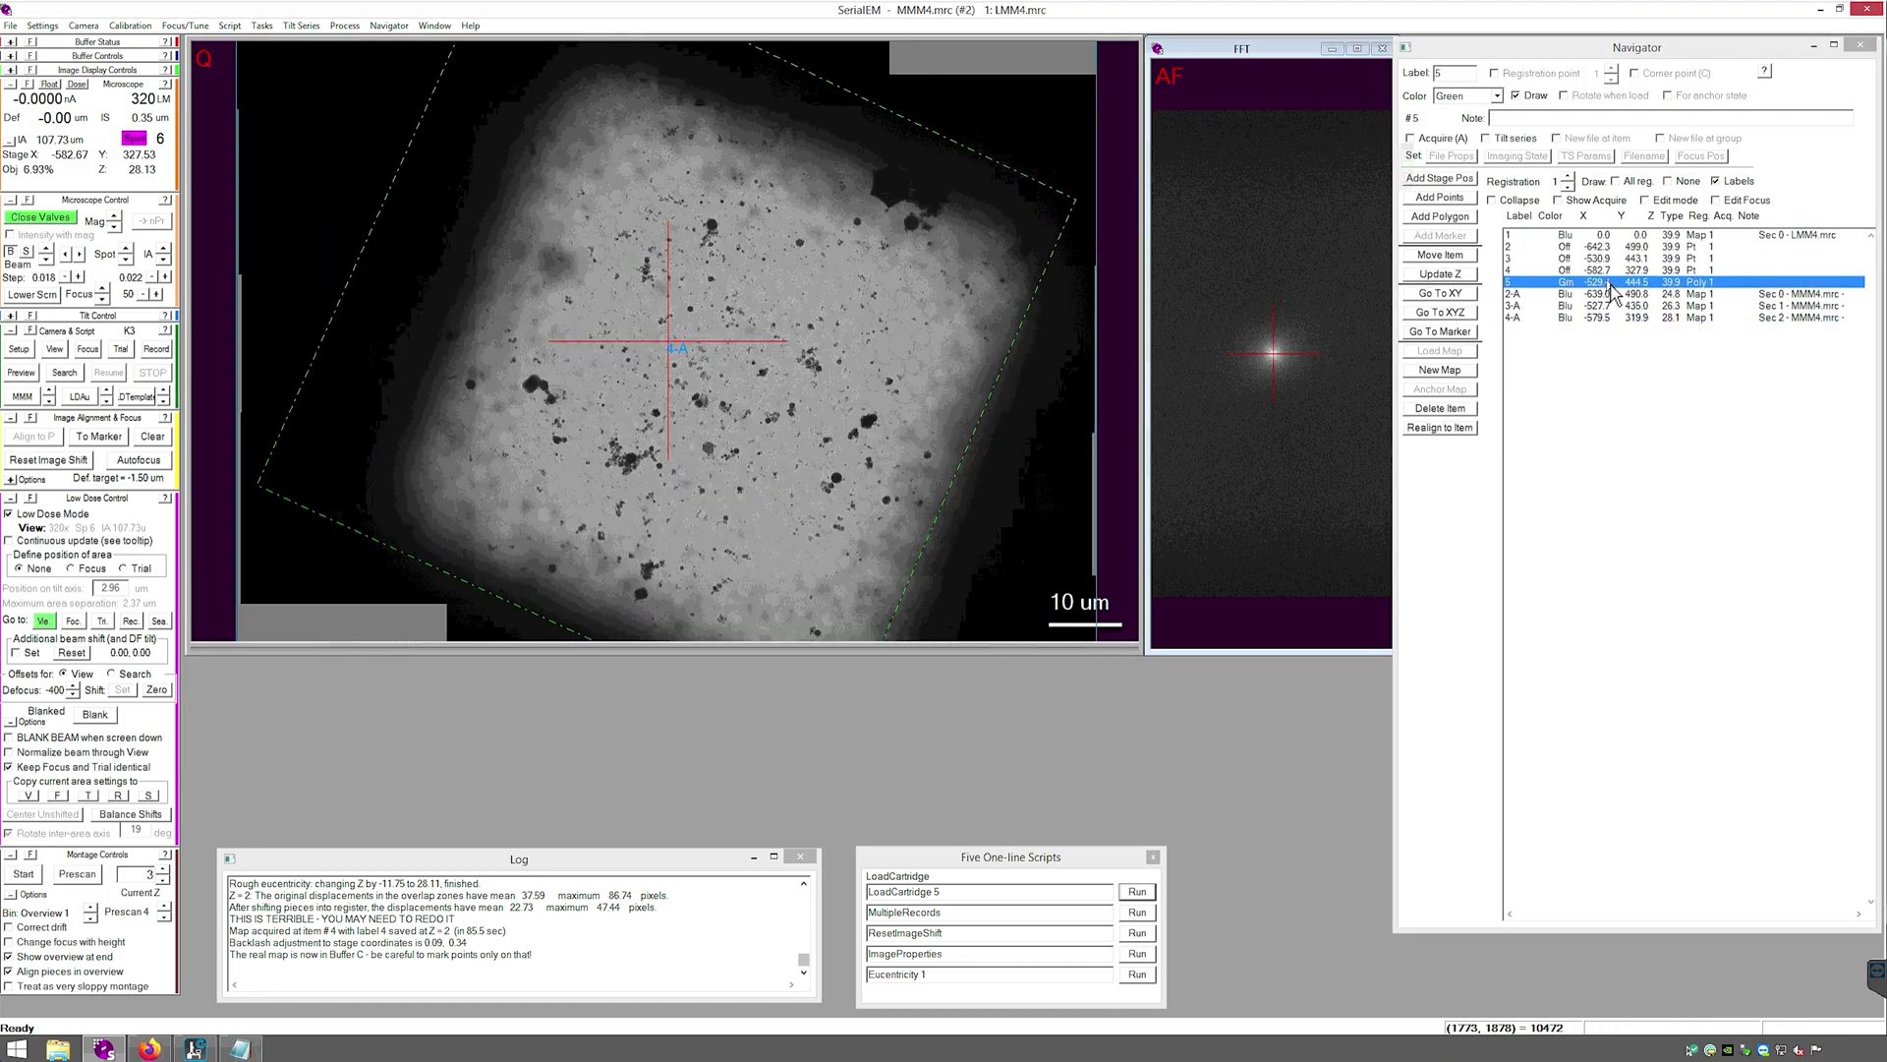
click(1441, 409)
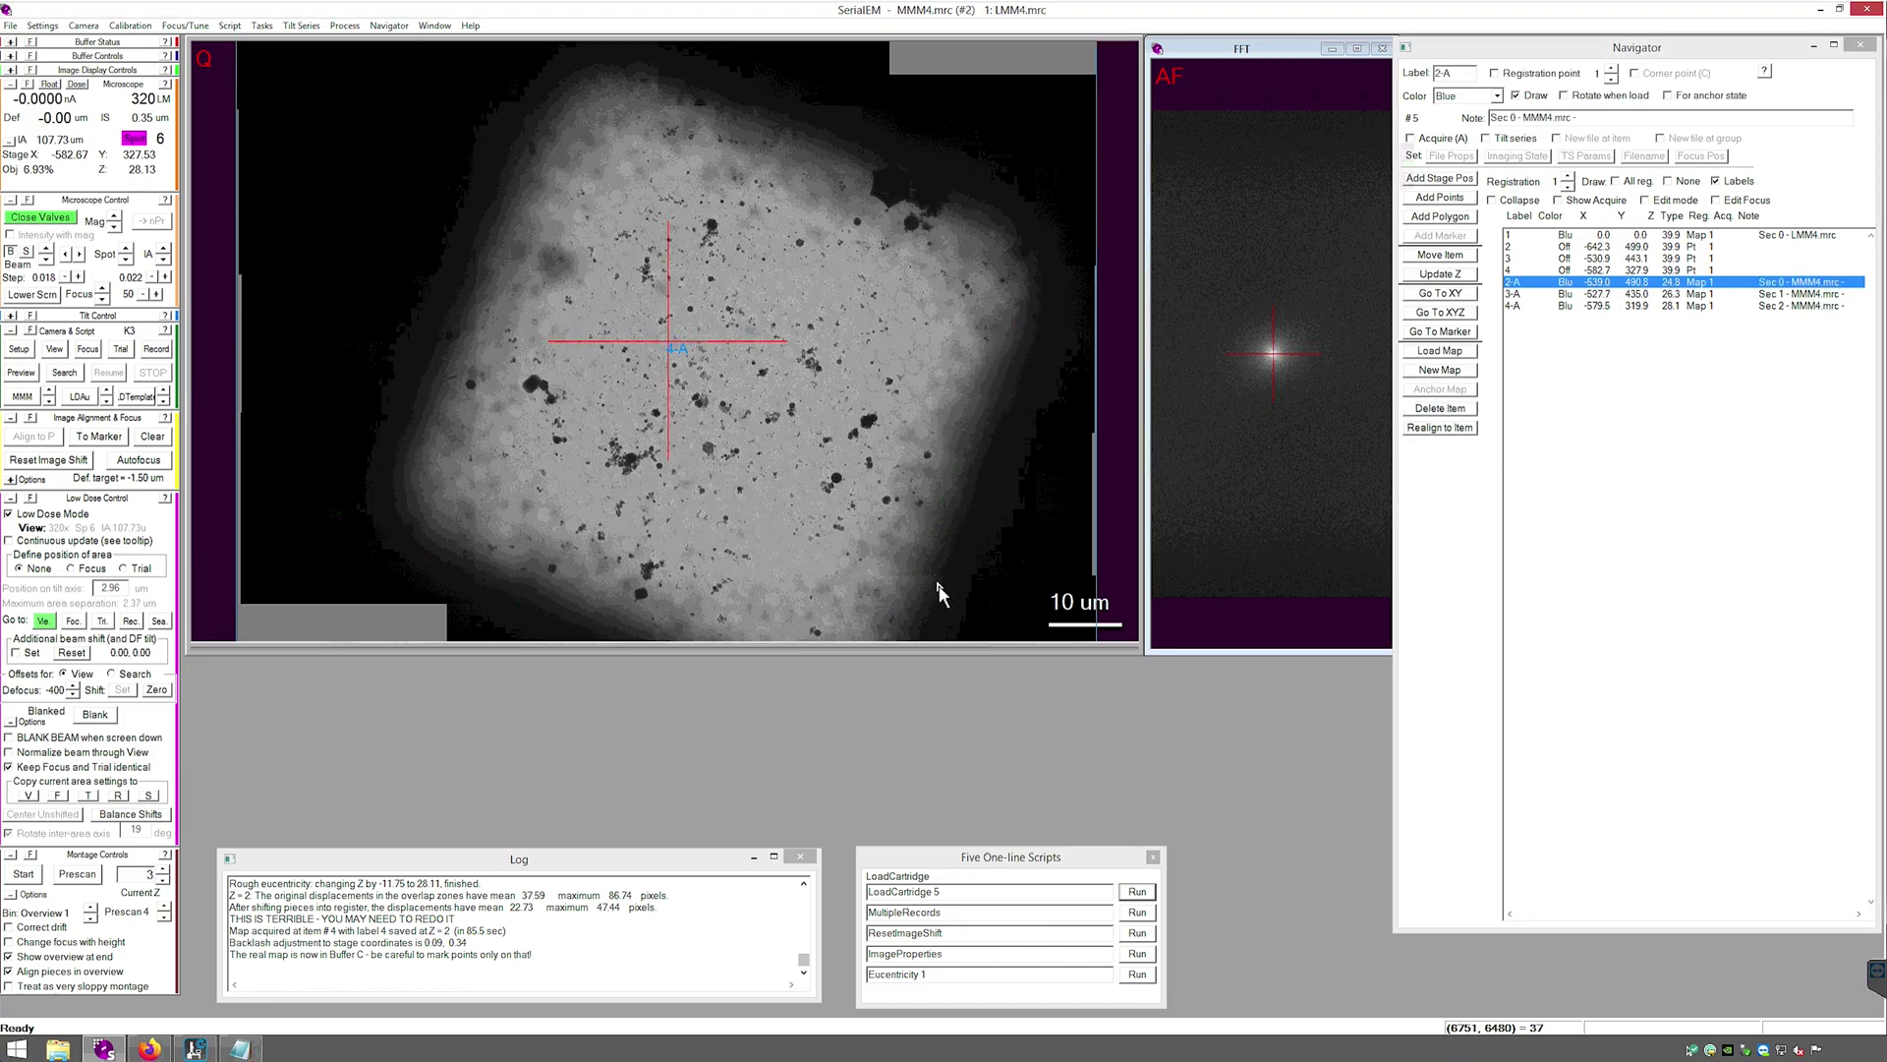
scroll(812, 442, down, 1)
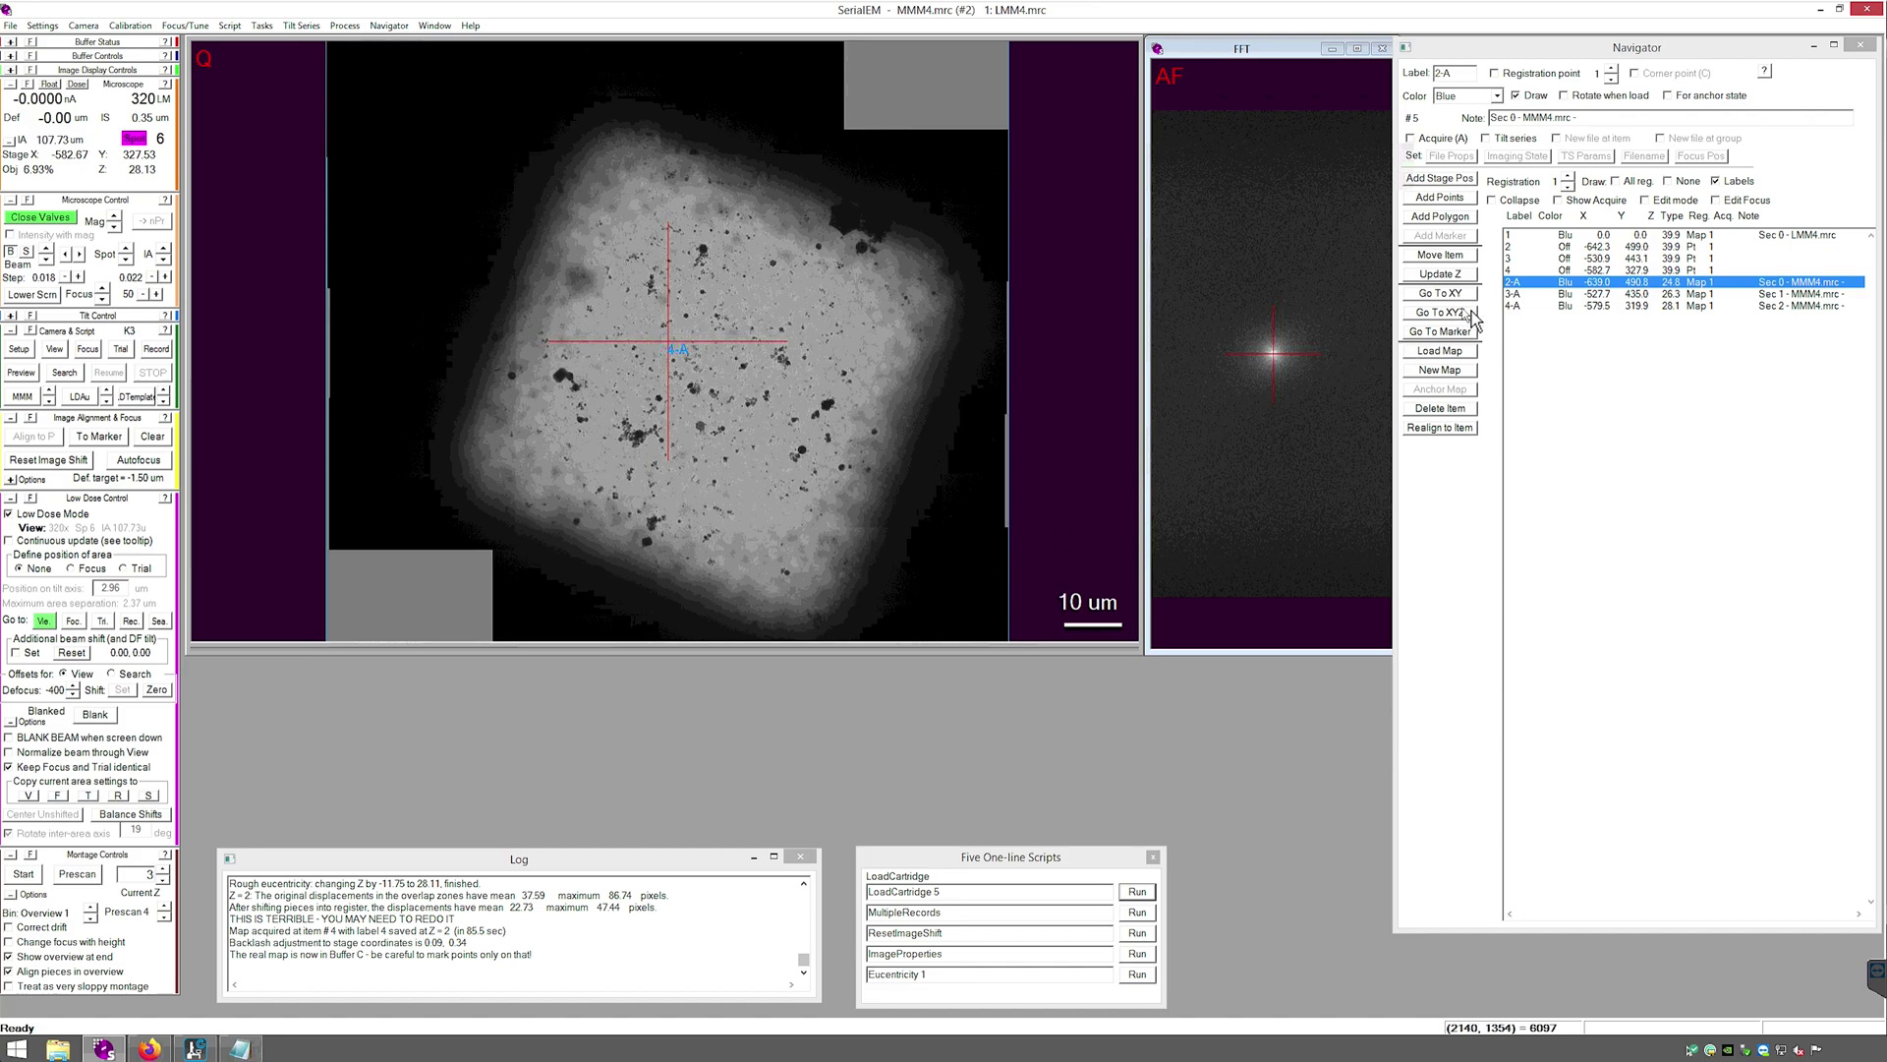
Load the full-grid LMM4 map and run the Eucentricity 1 script at the marked square near the grid centre
double_click(1563, 237)
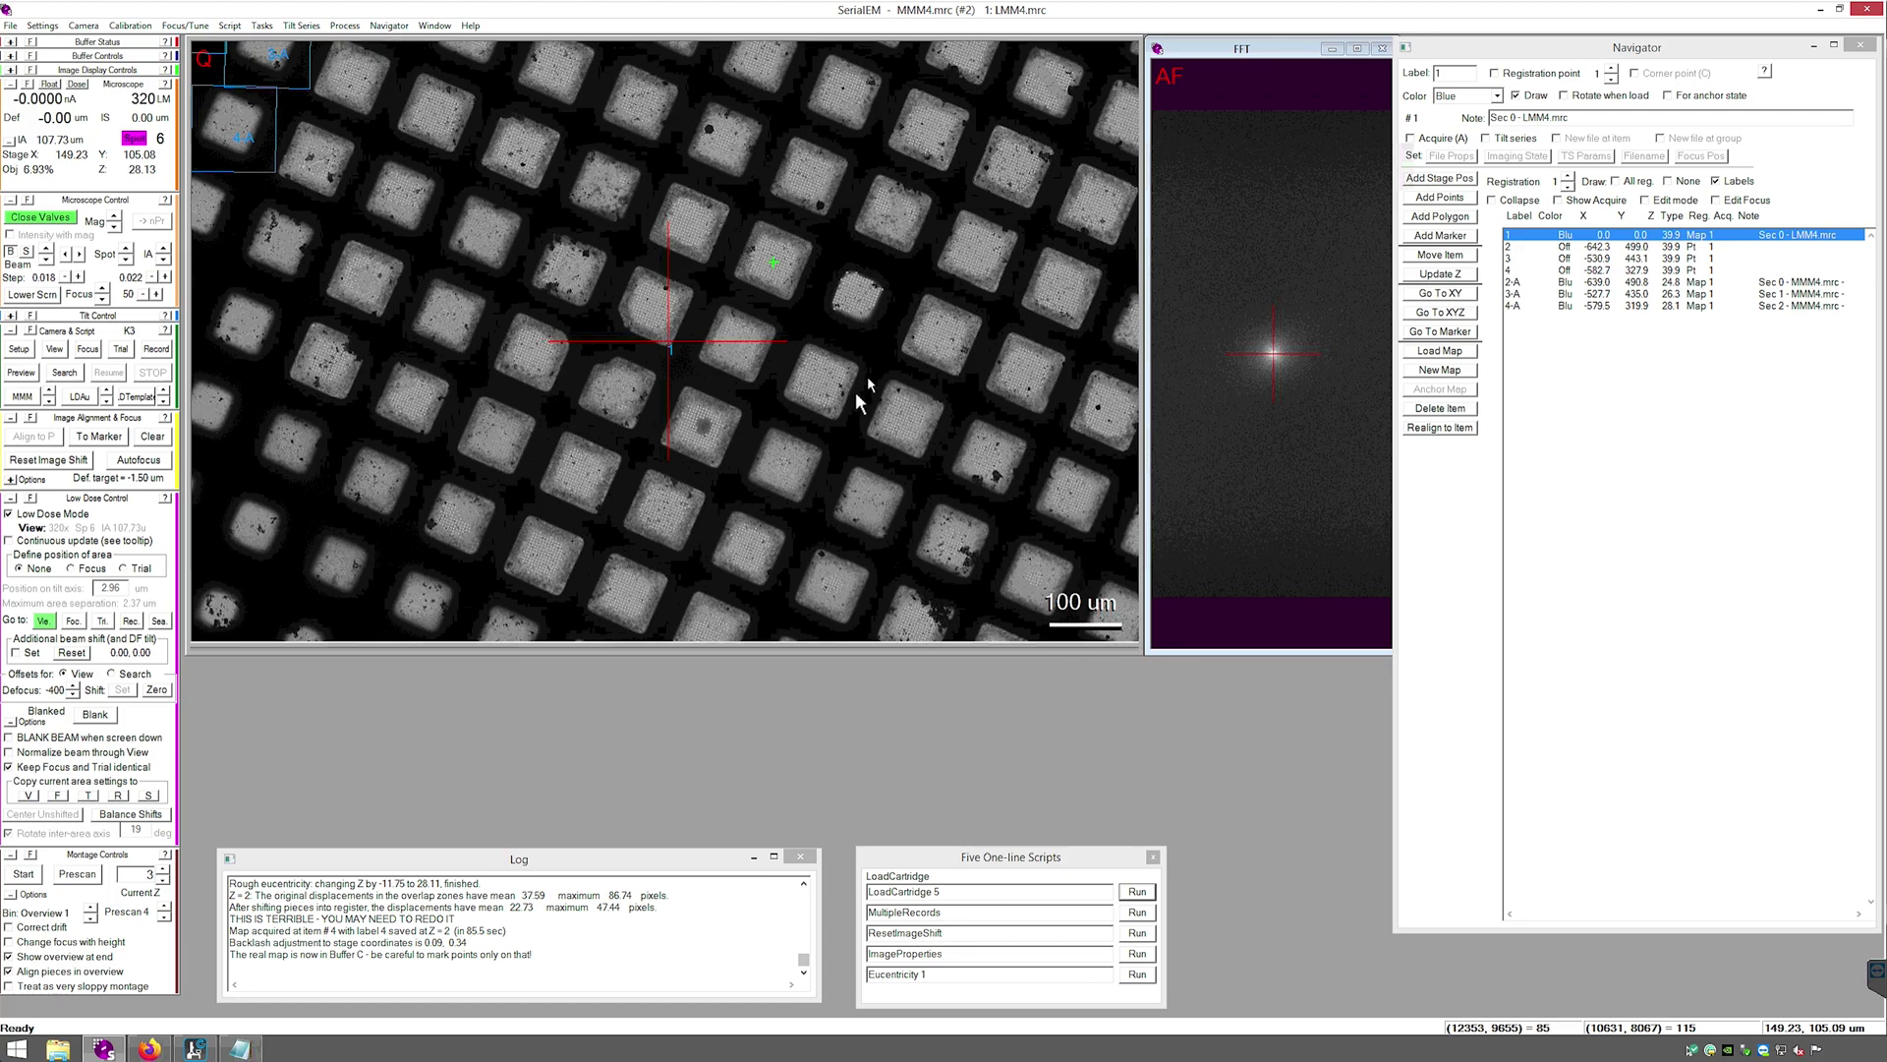
click(1137, 974)
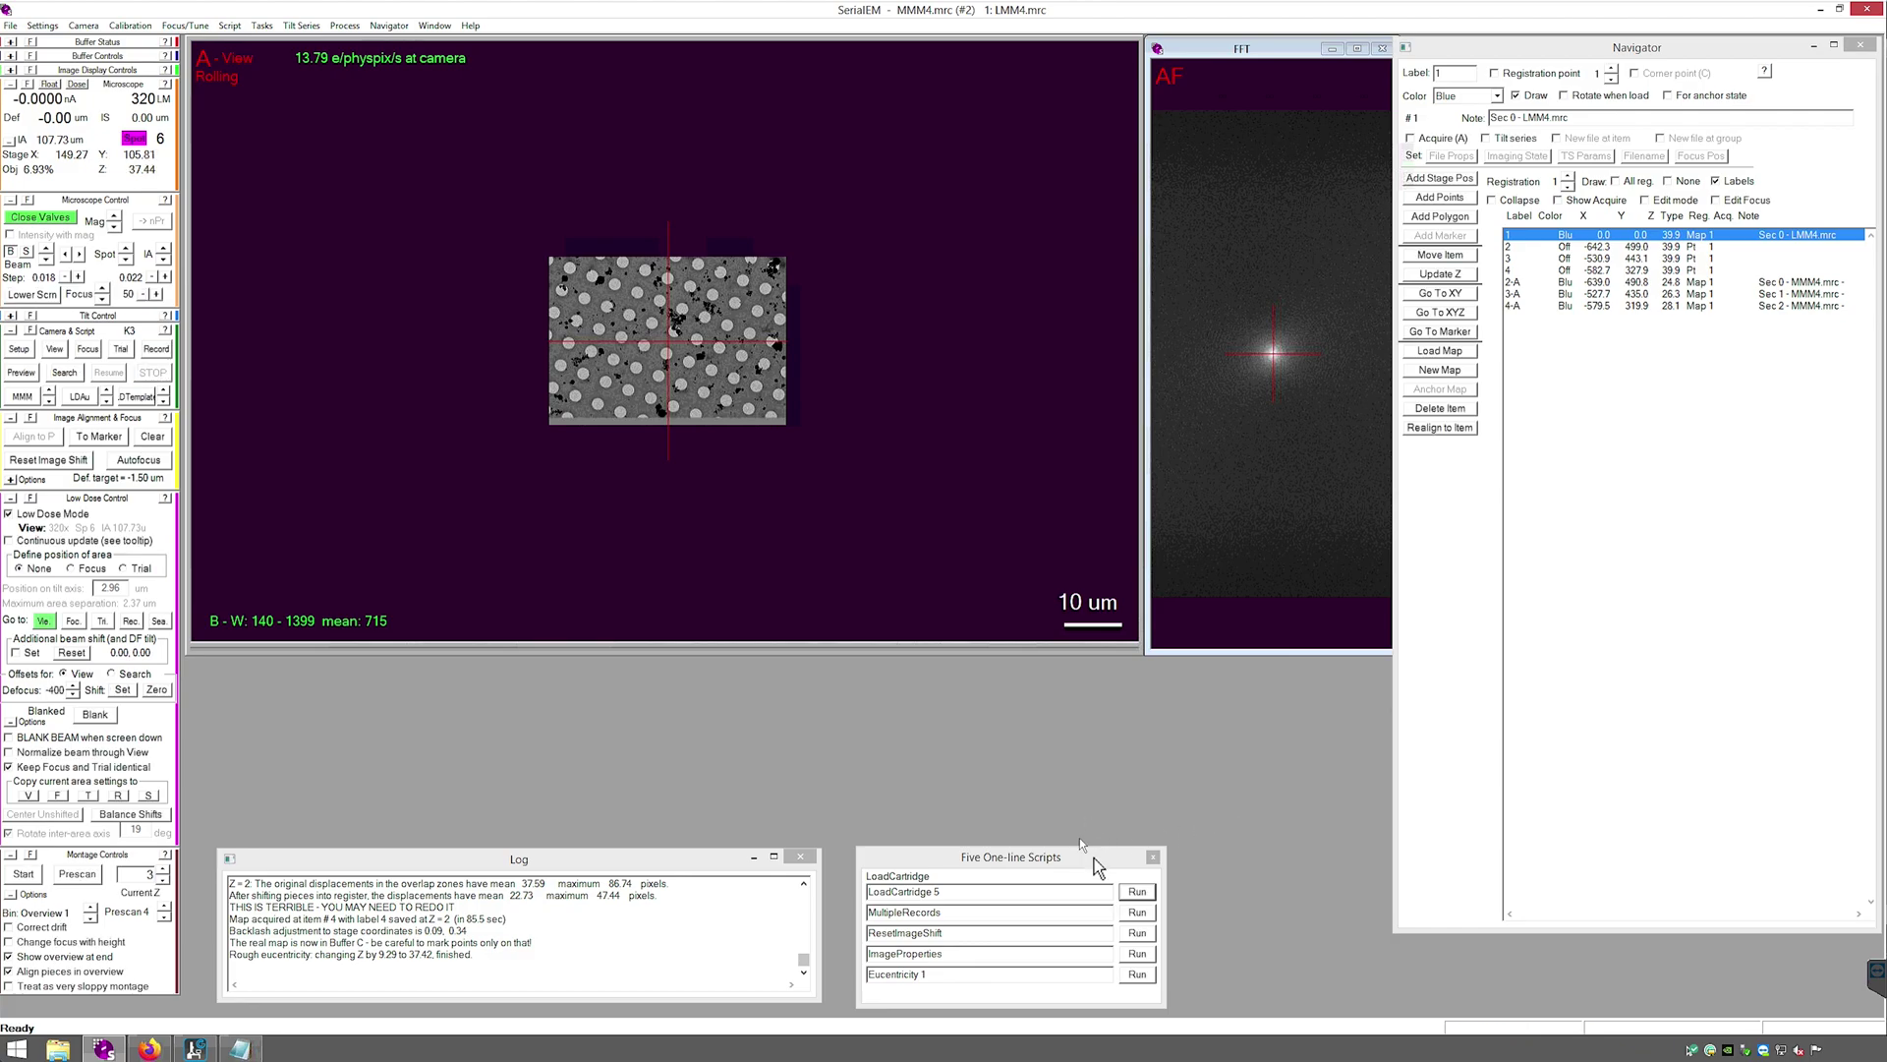
scroll(680, 356, up, 3)
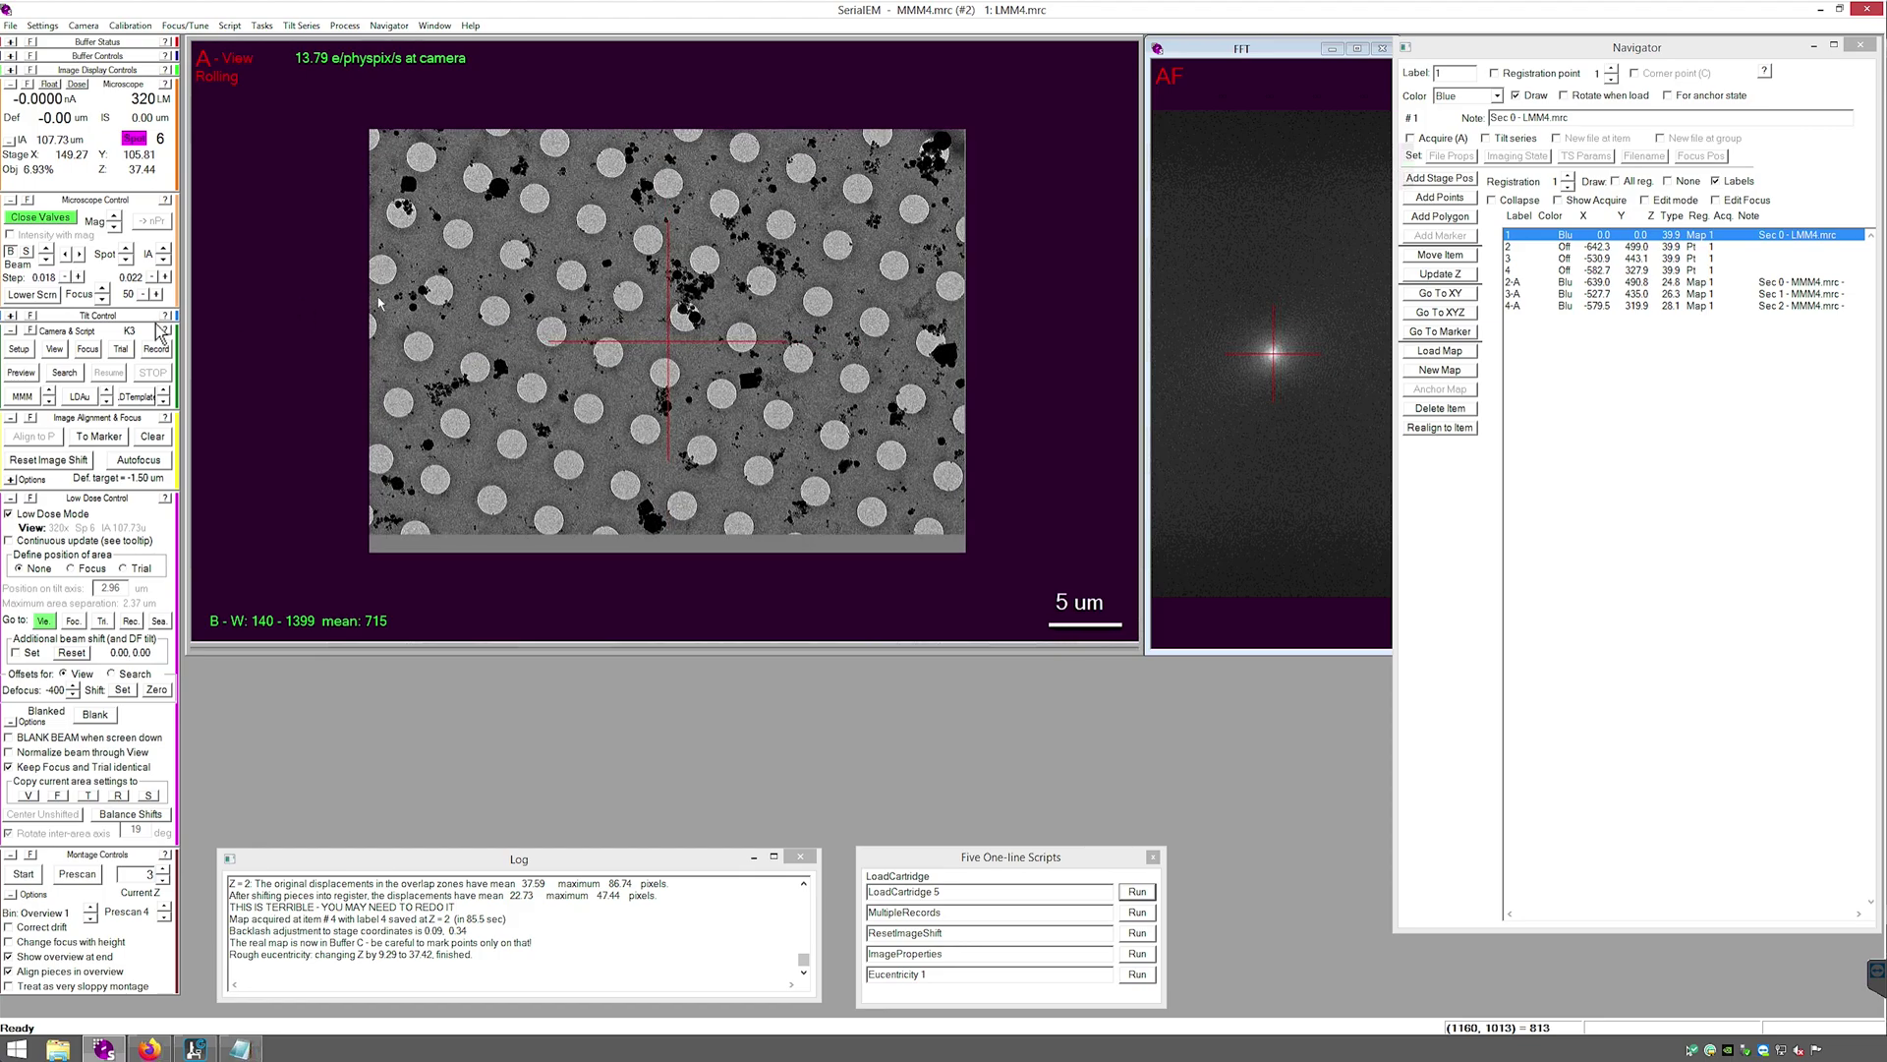
Acquire View images and move the stage to a nearby hole, adjusting the position until the hole is centred
click(57, 352)
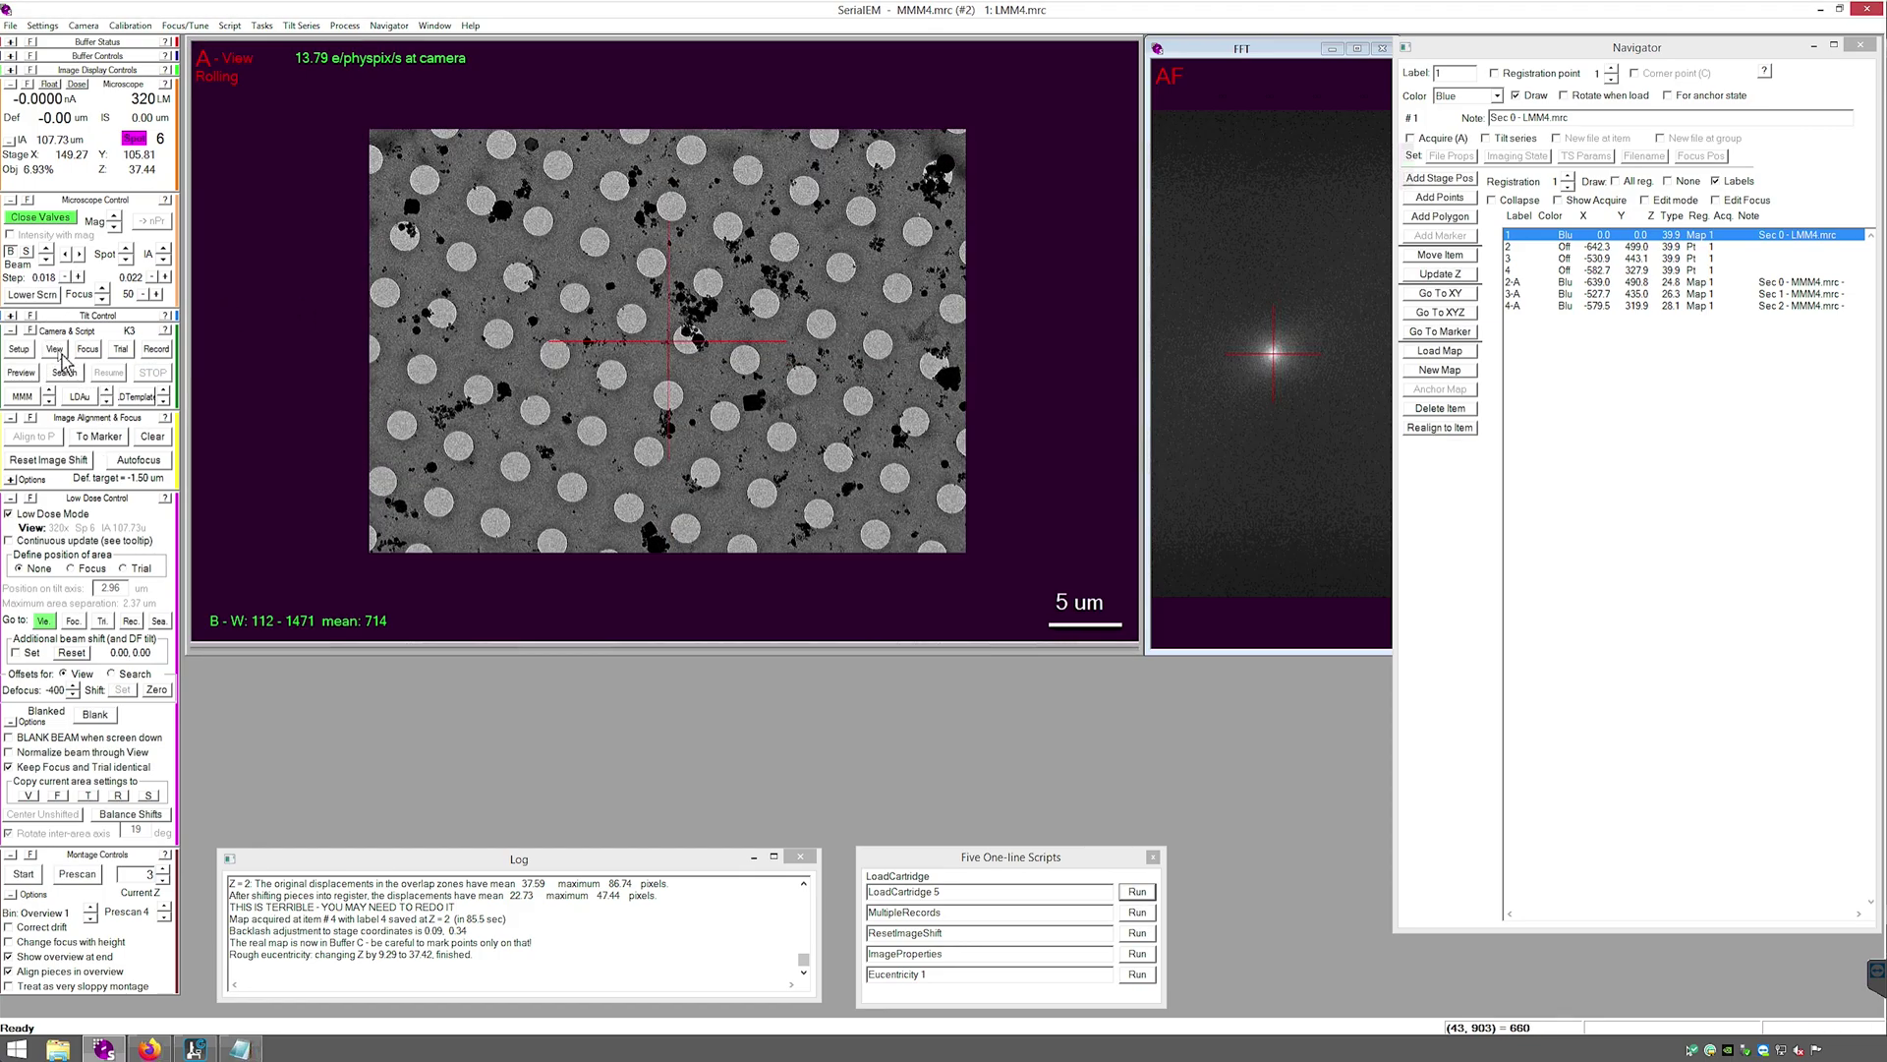
click(633, 321)
click(1464, 352)
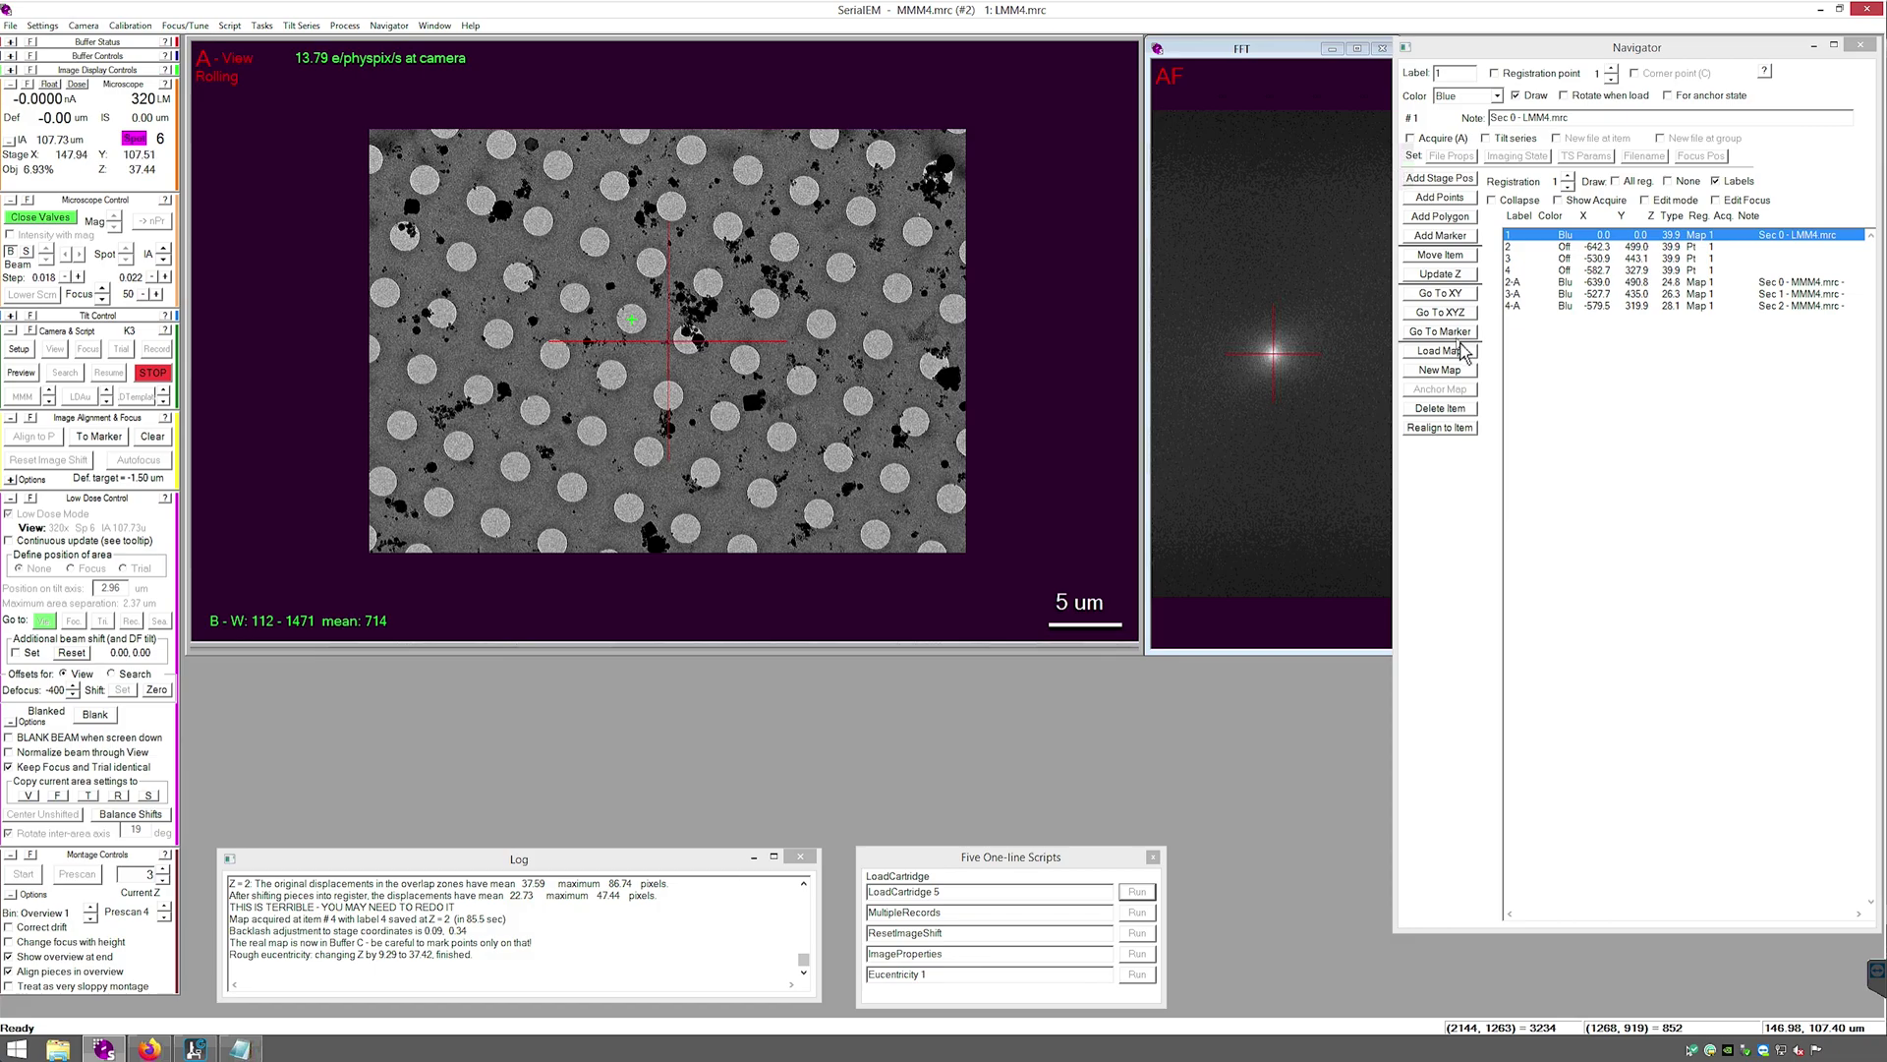
click(55, 351)
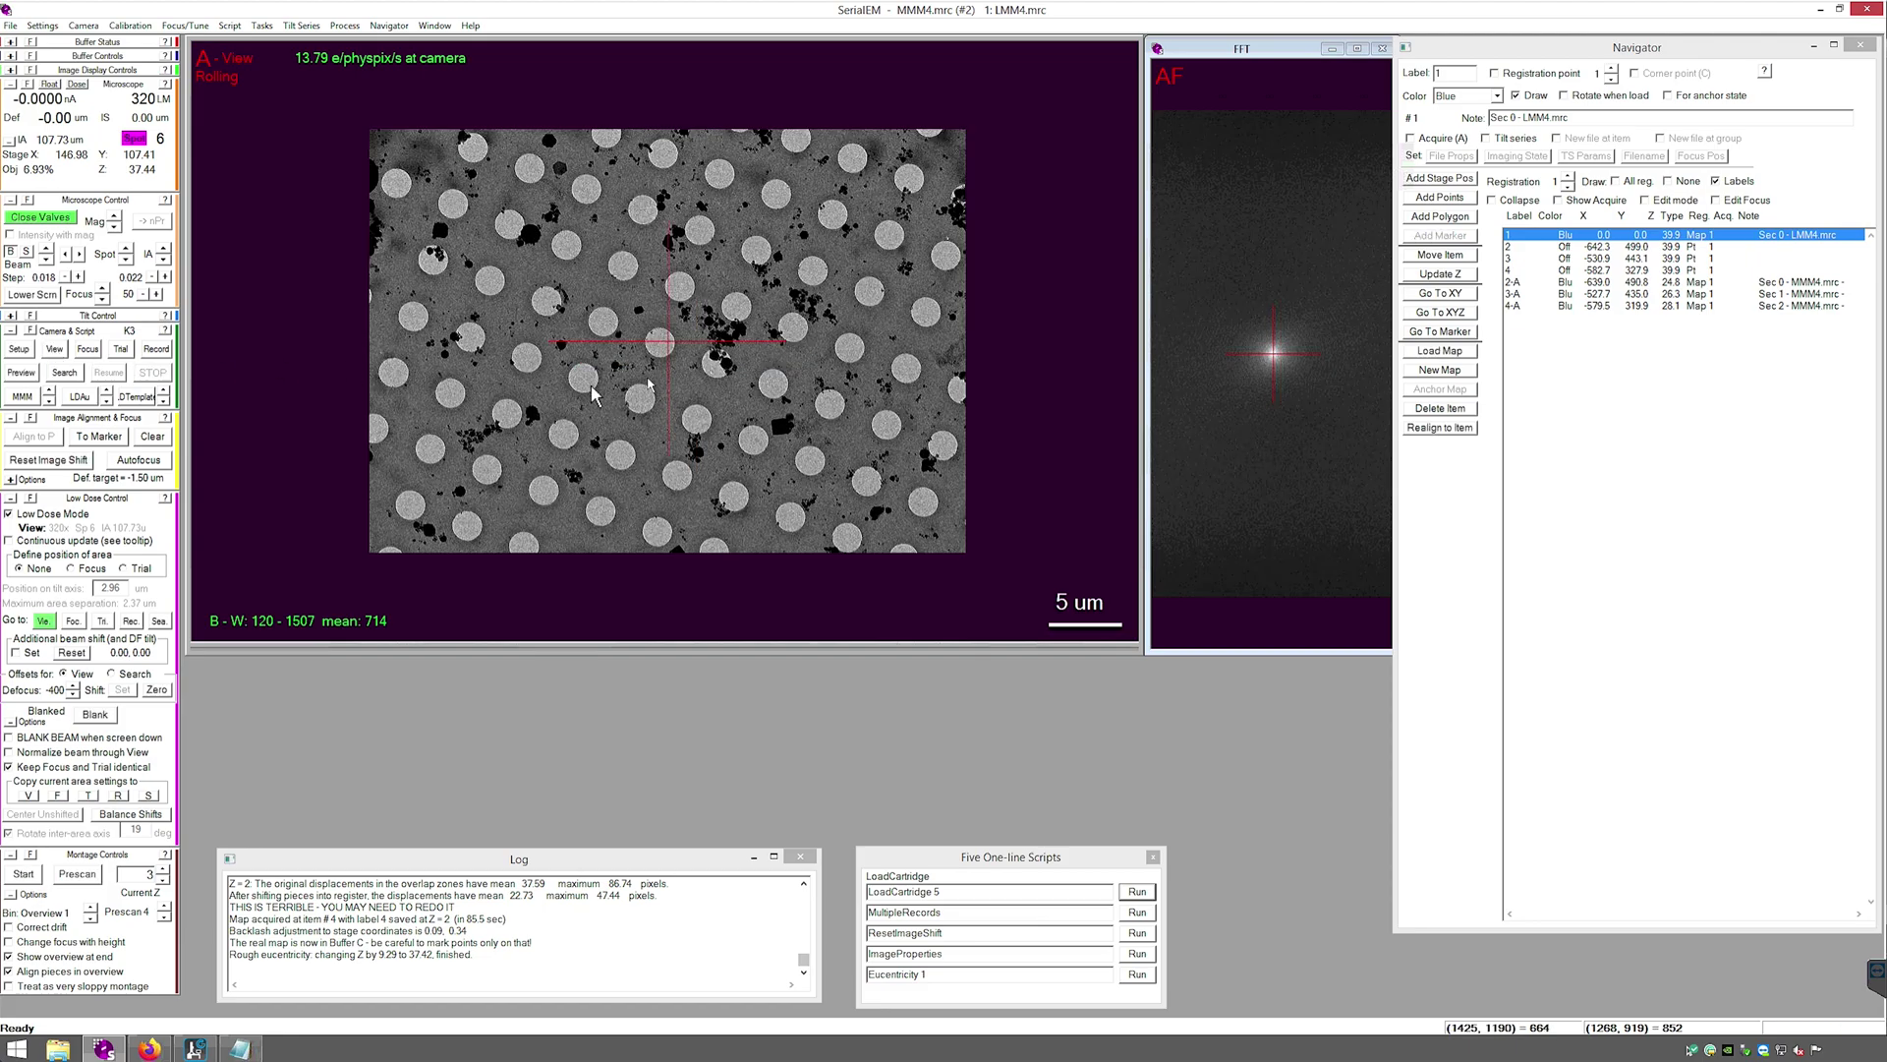
drag(663, 349, 670, 352)
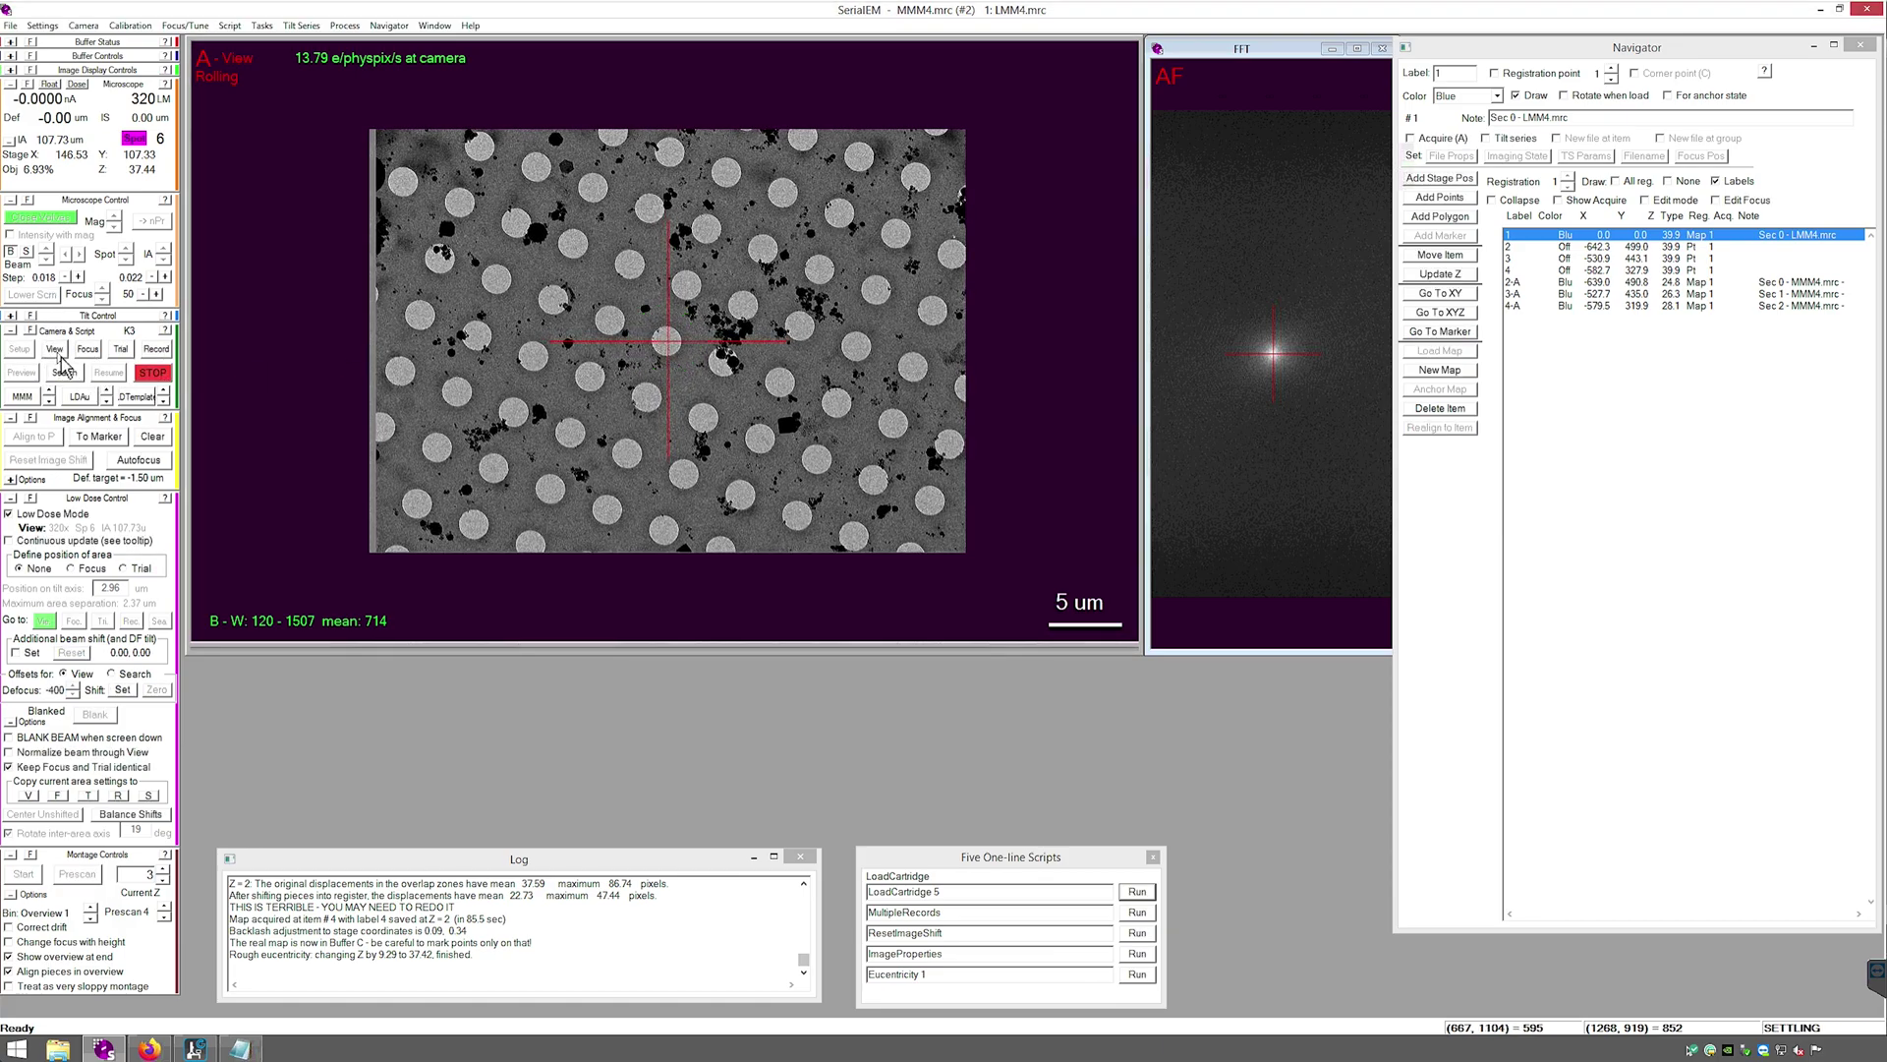
click(60, 356)
scroll(691, 326, up, 5)
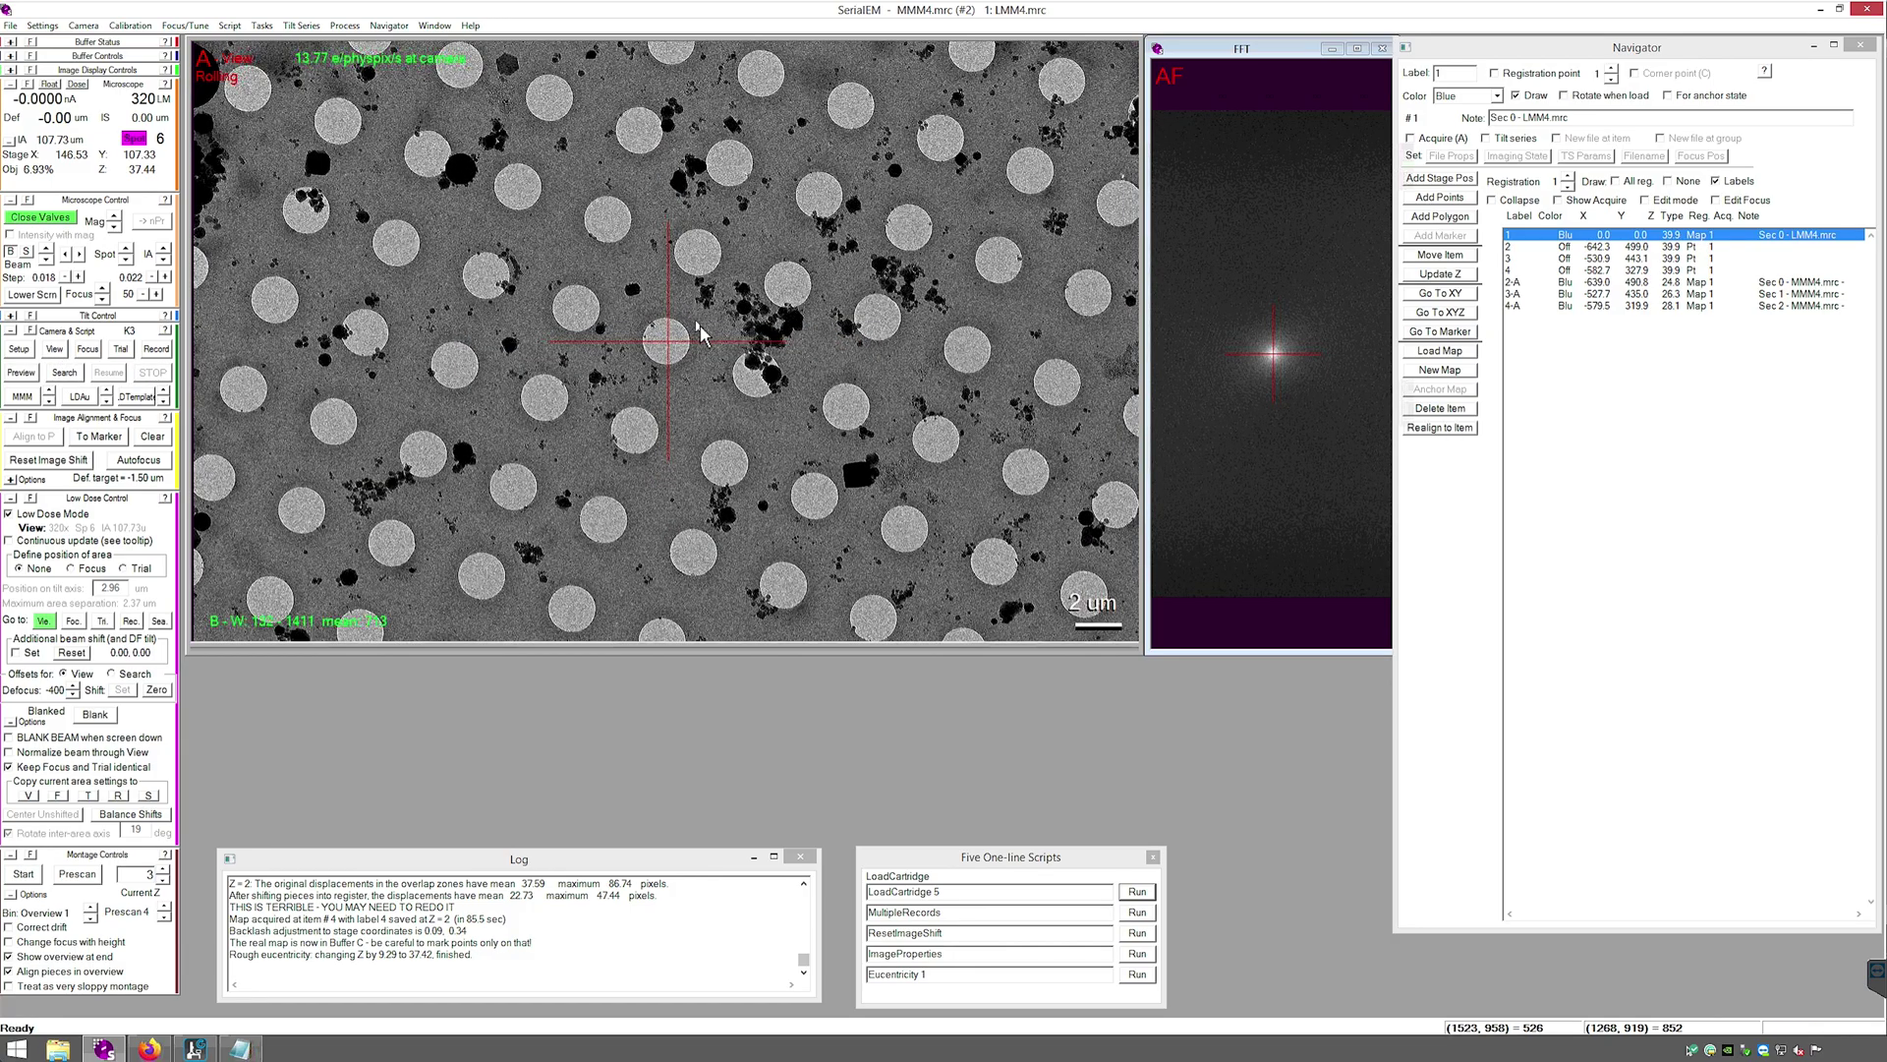
scroll(727, 350, down, 2)
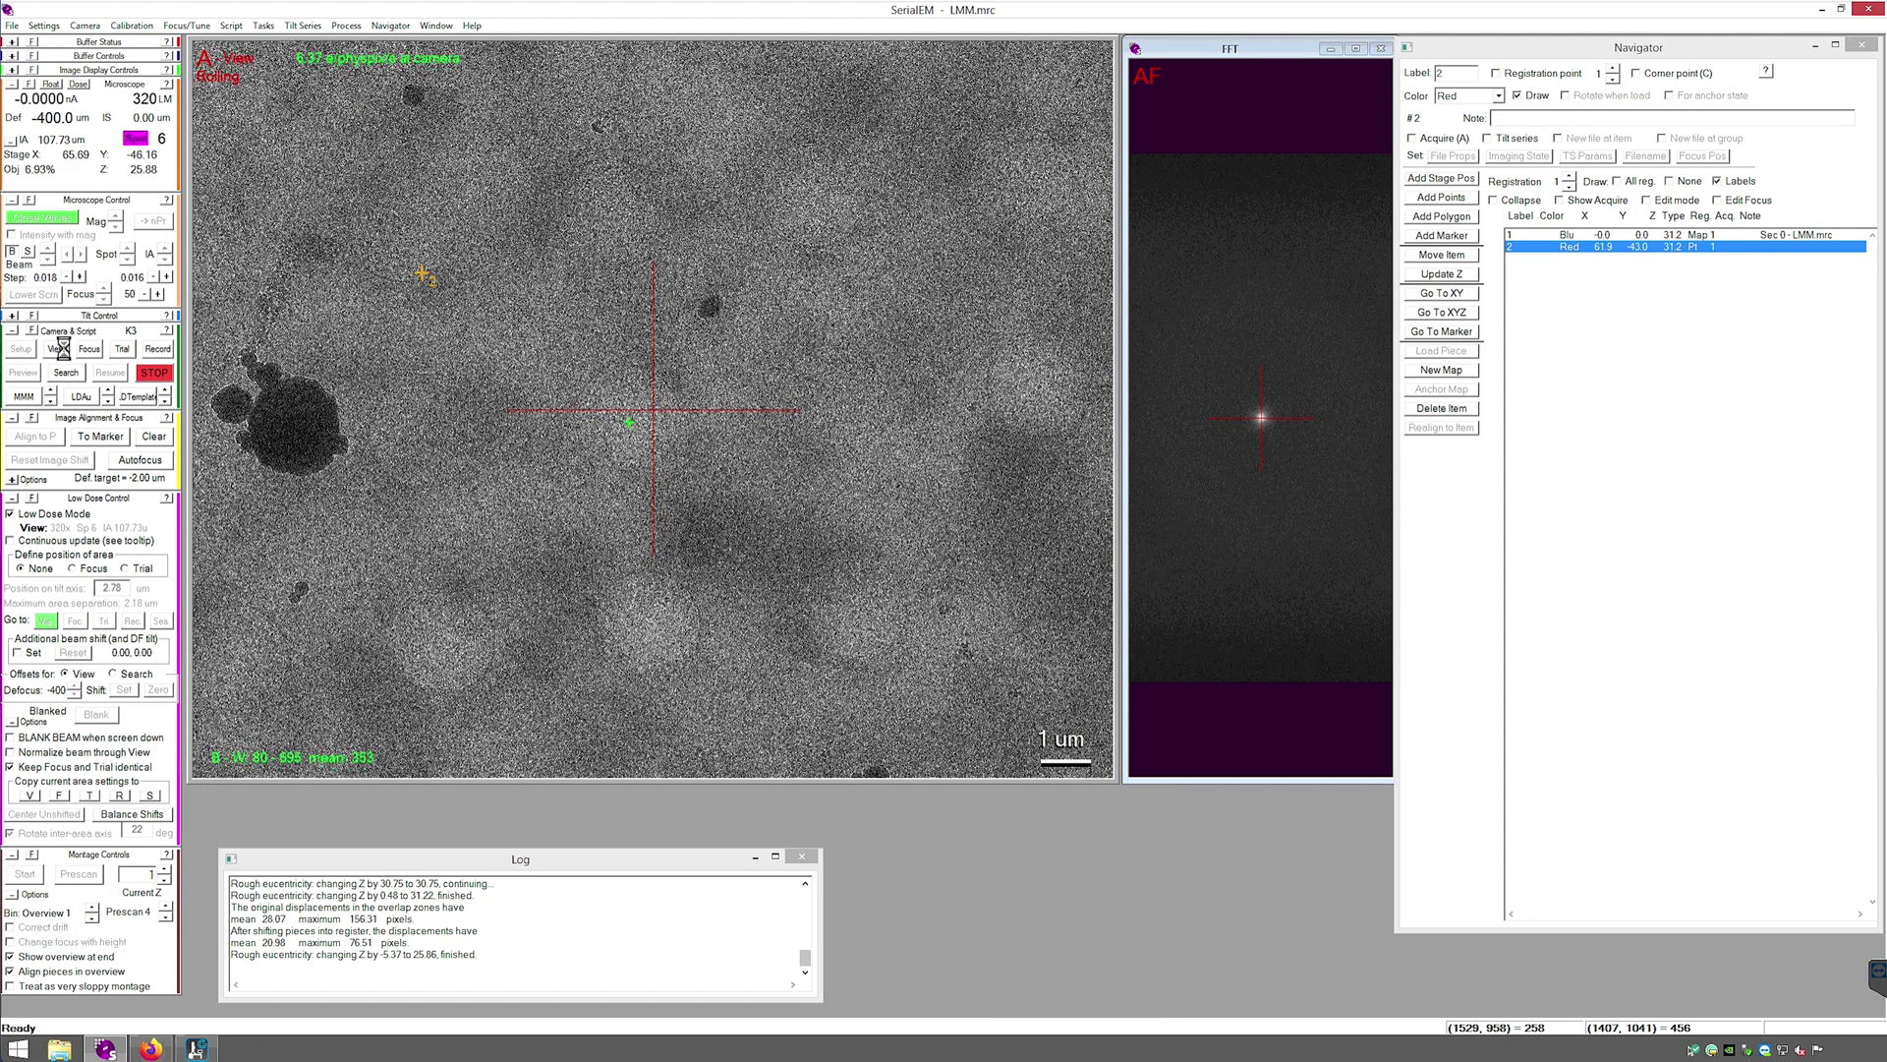
Define the Low Dose Focus area about 2.79 µm from the Record area with a 40-degree inter-area axis, and finish defining areas
click(86, 568)
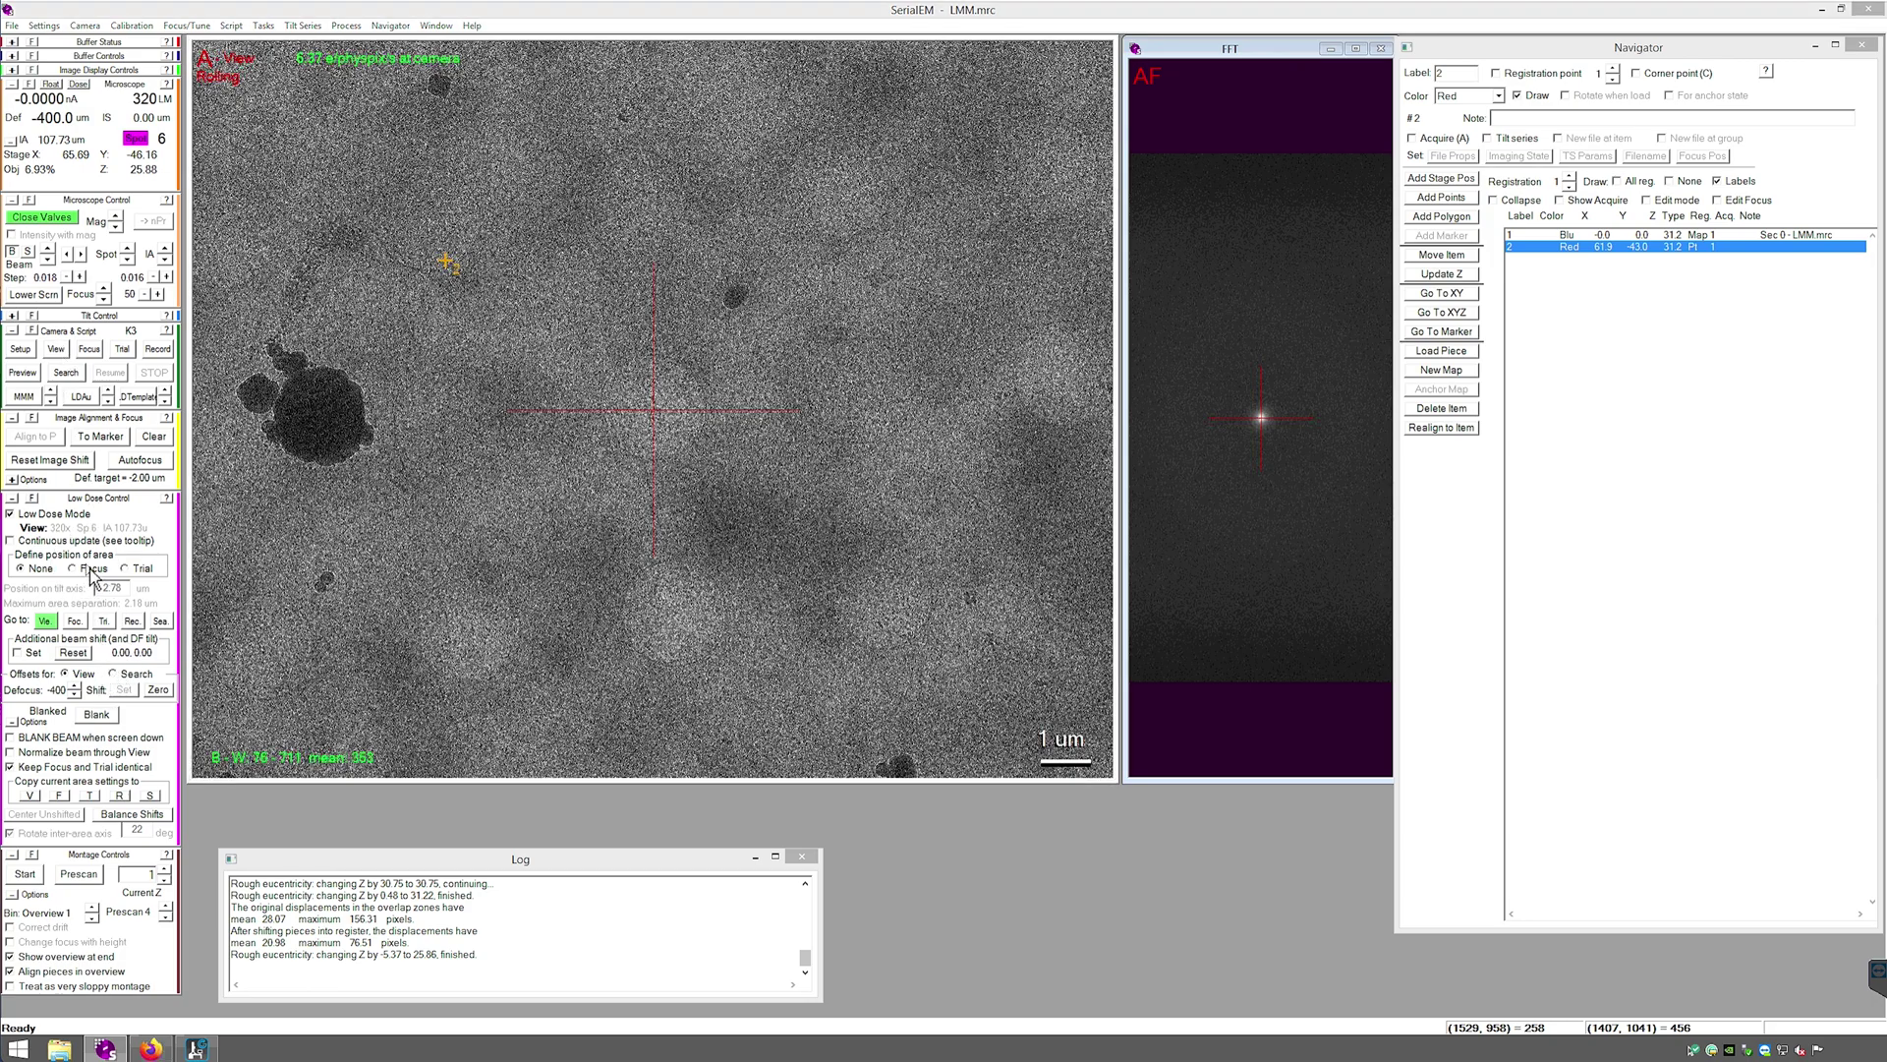
click(550, 505)
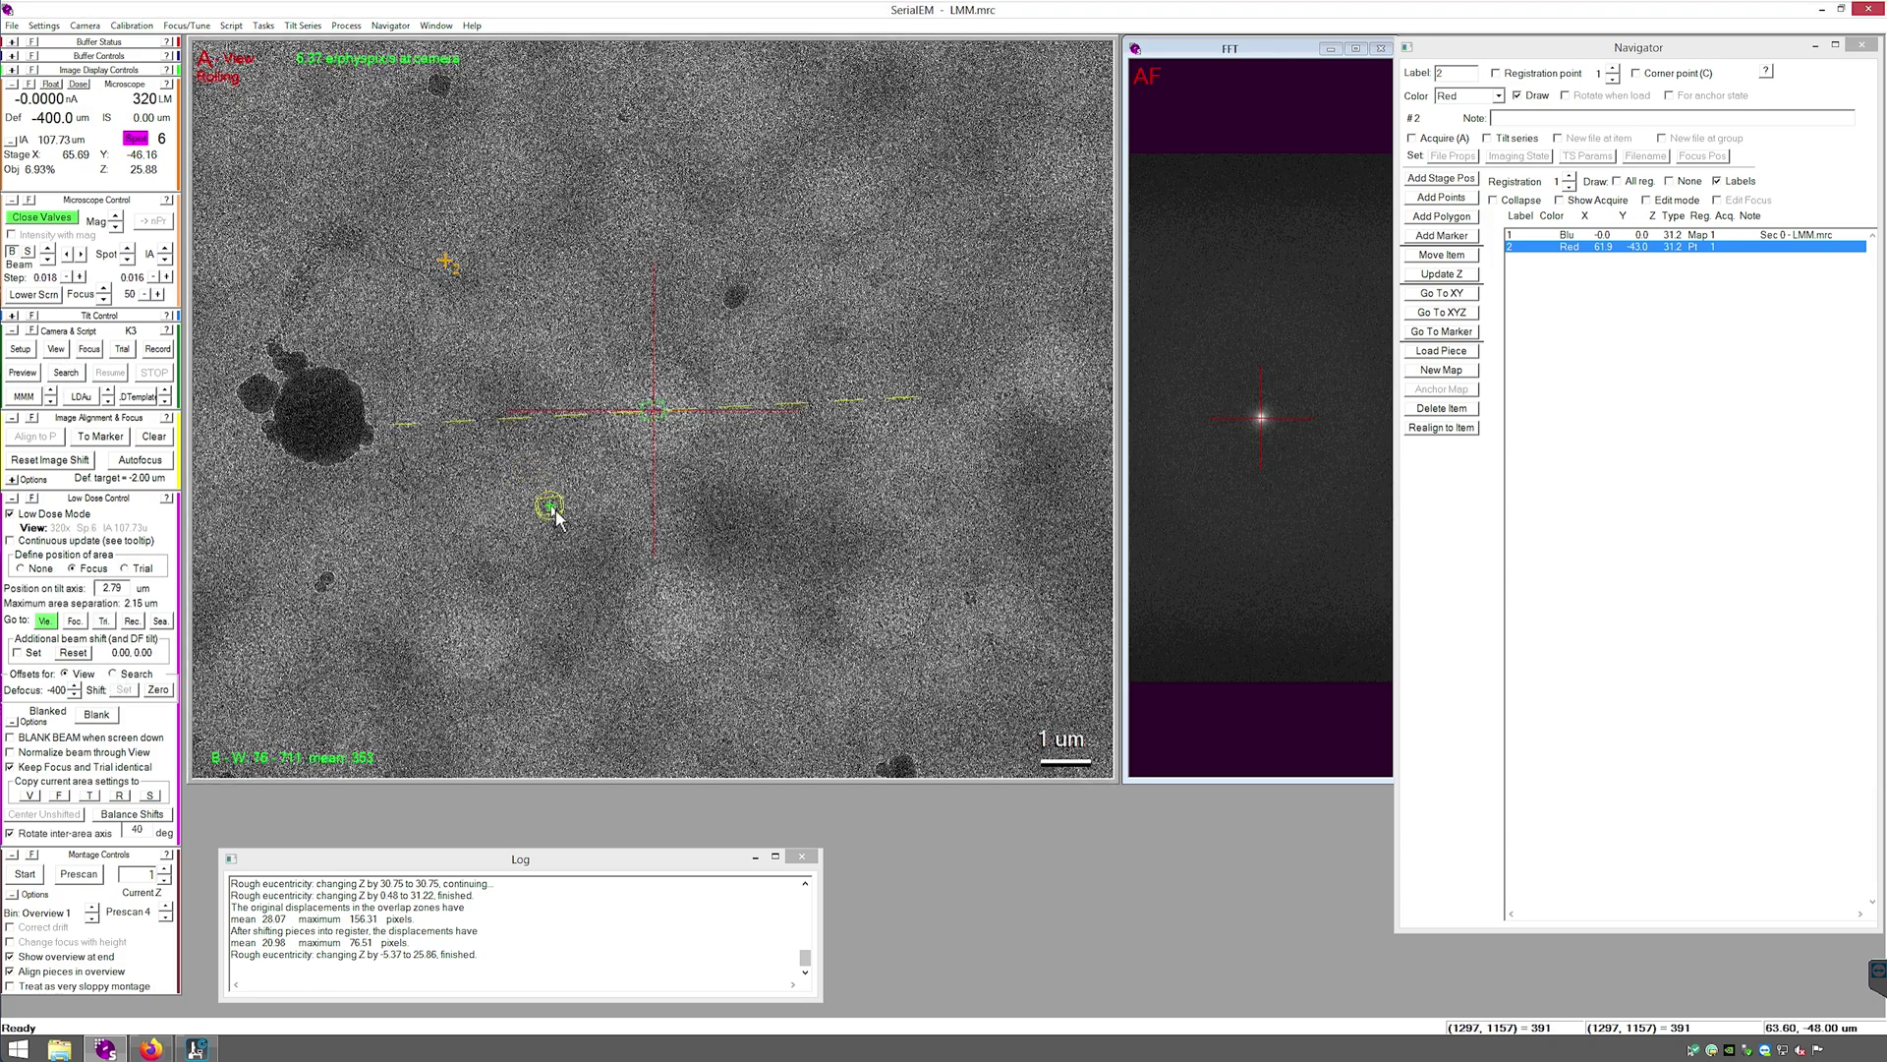
click(42, 570)
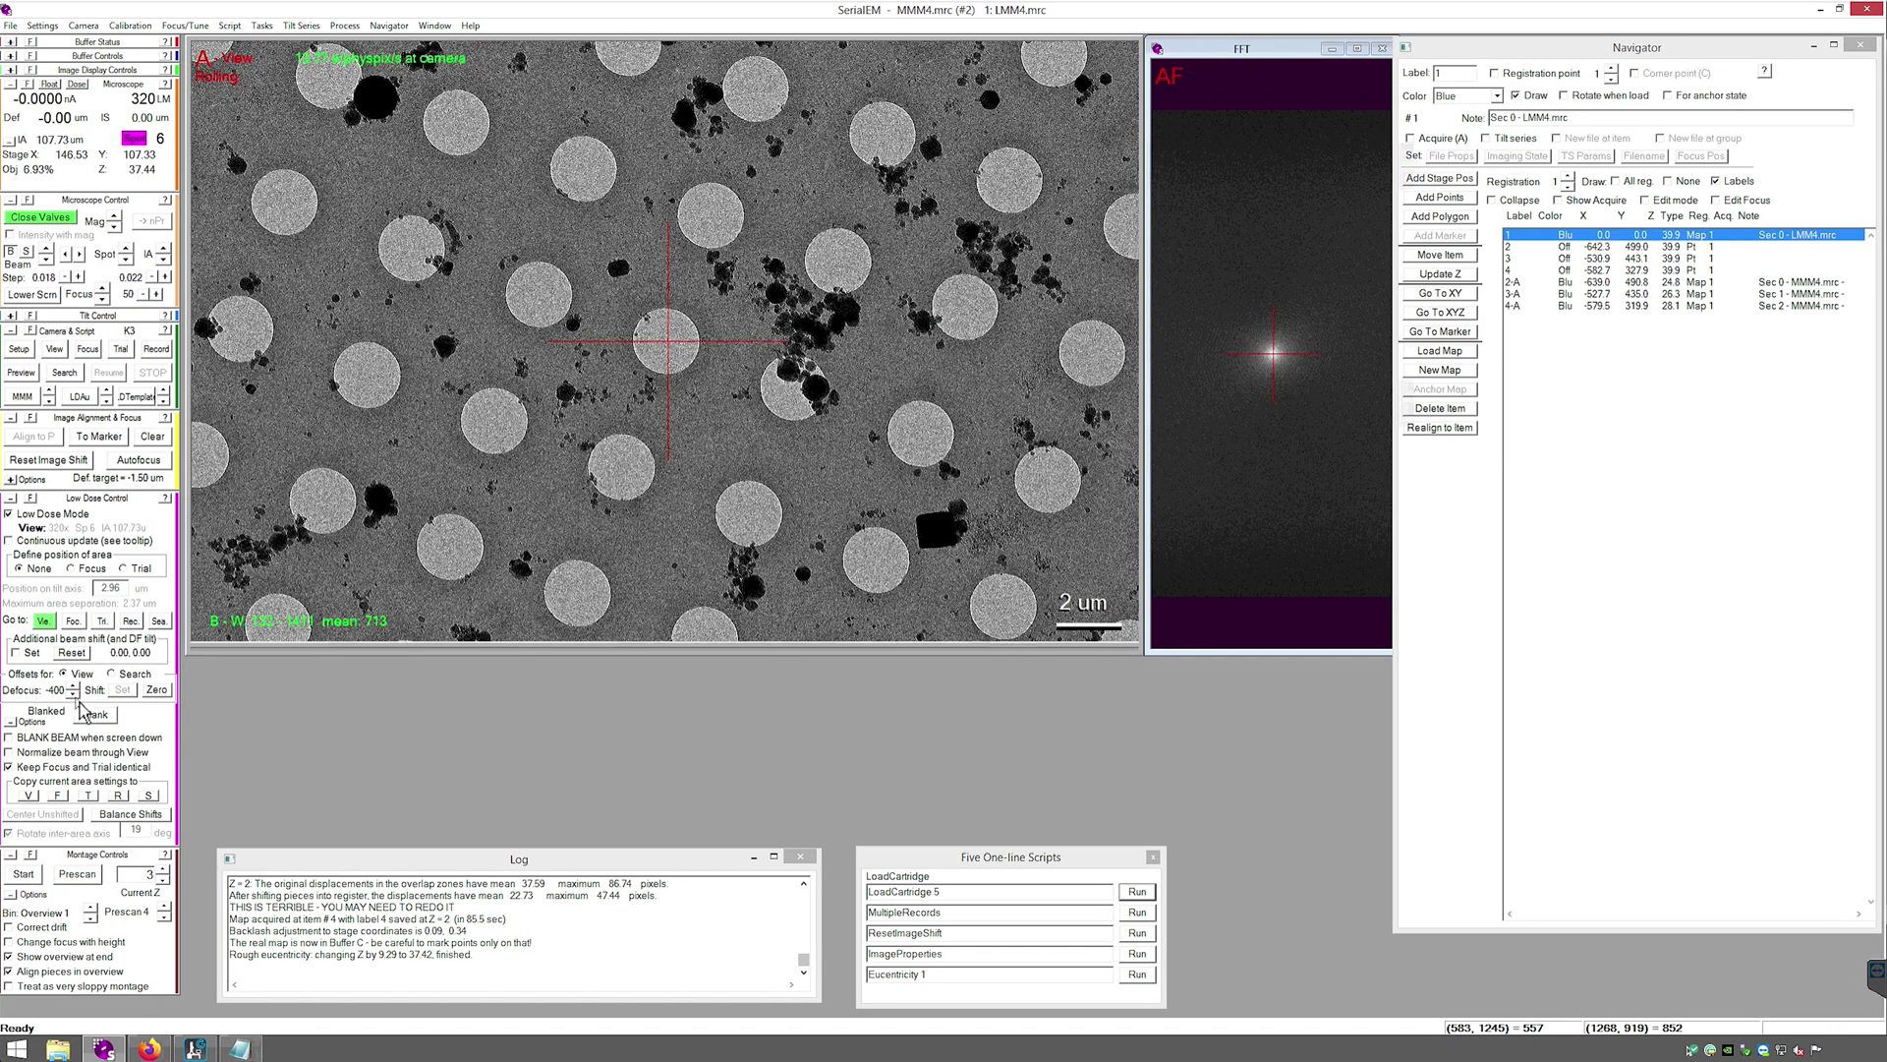
Set the View defocus offset to -10 µm and acquire a new View image
click(76, 696)
click(77, 696)
click(76, 696)
click(61, 351)
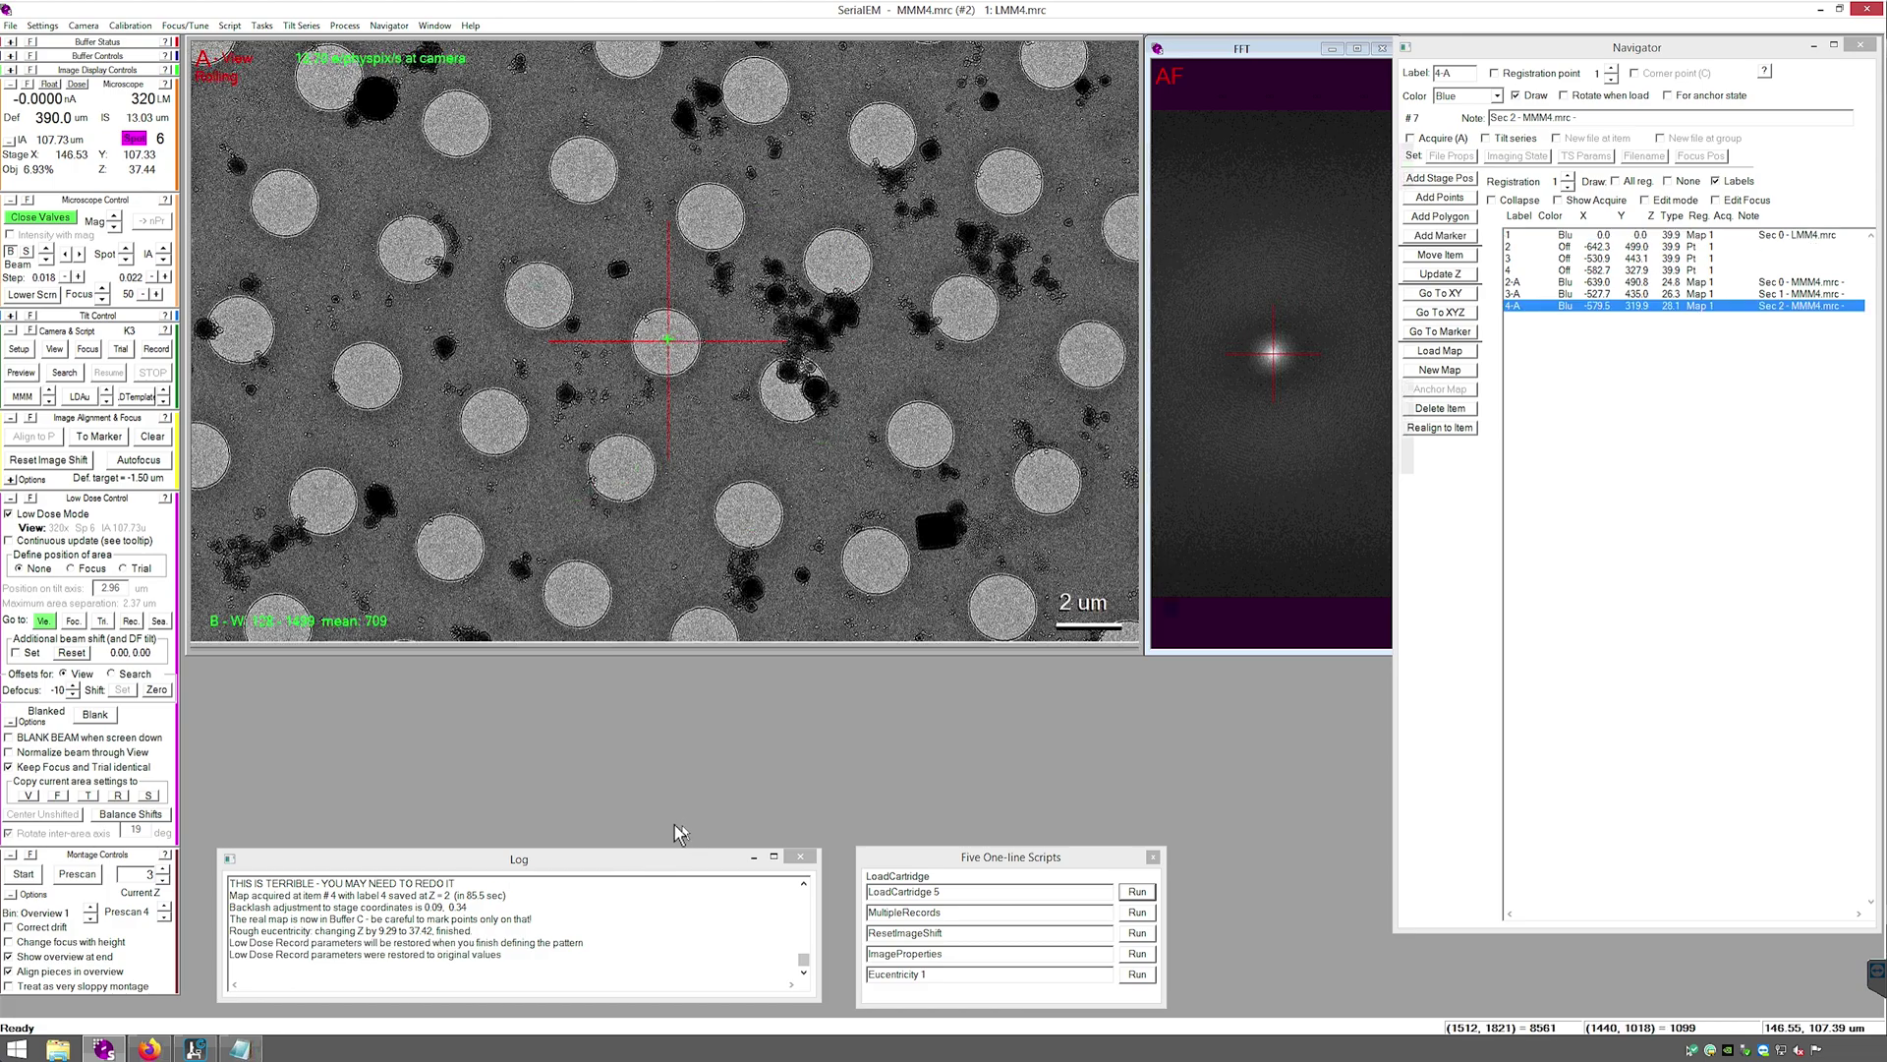
Open the multi-shot parameters and enable Records in multiple holes
click(390, 25)
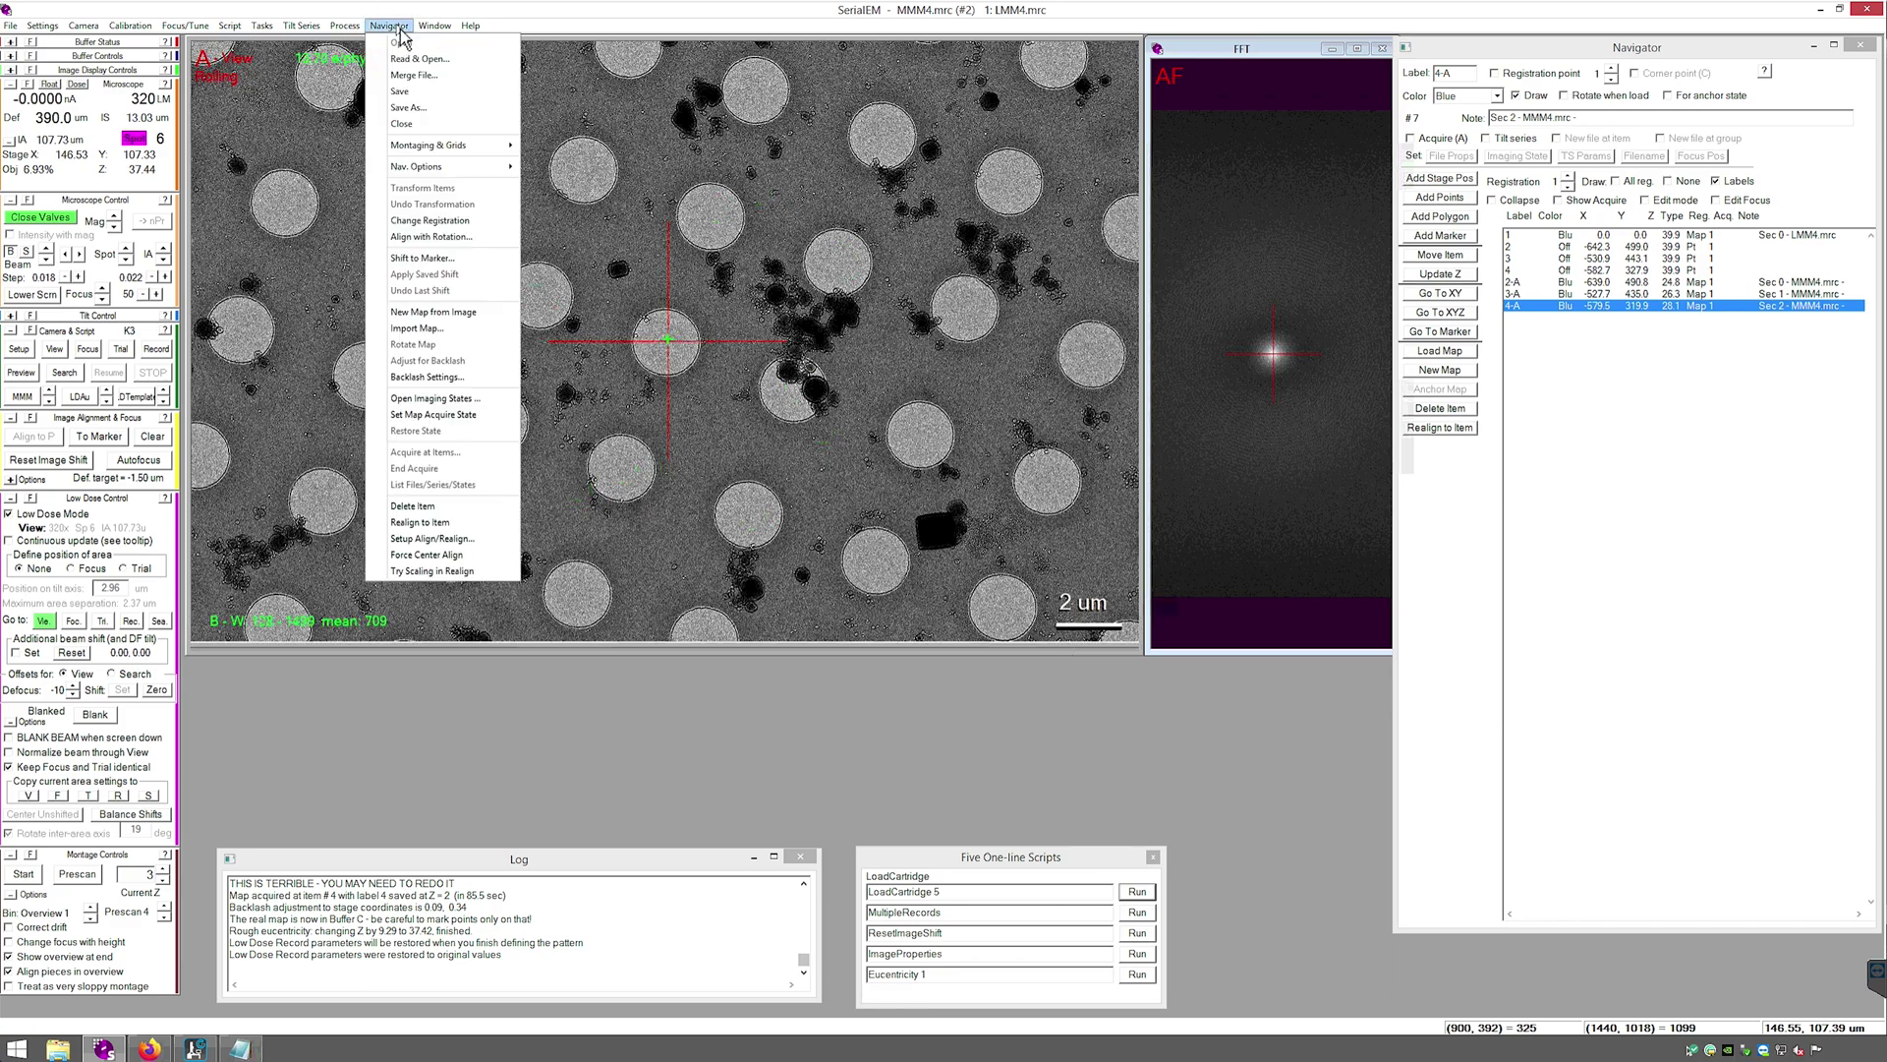
mouse_move(425, 144)
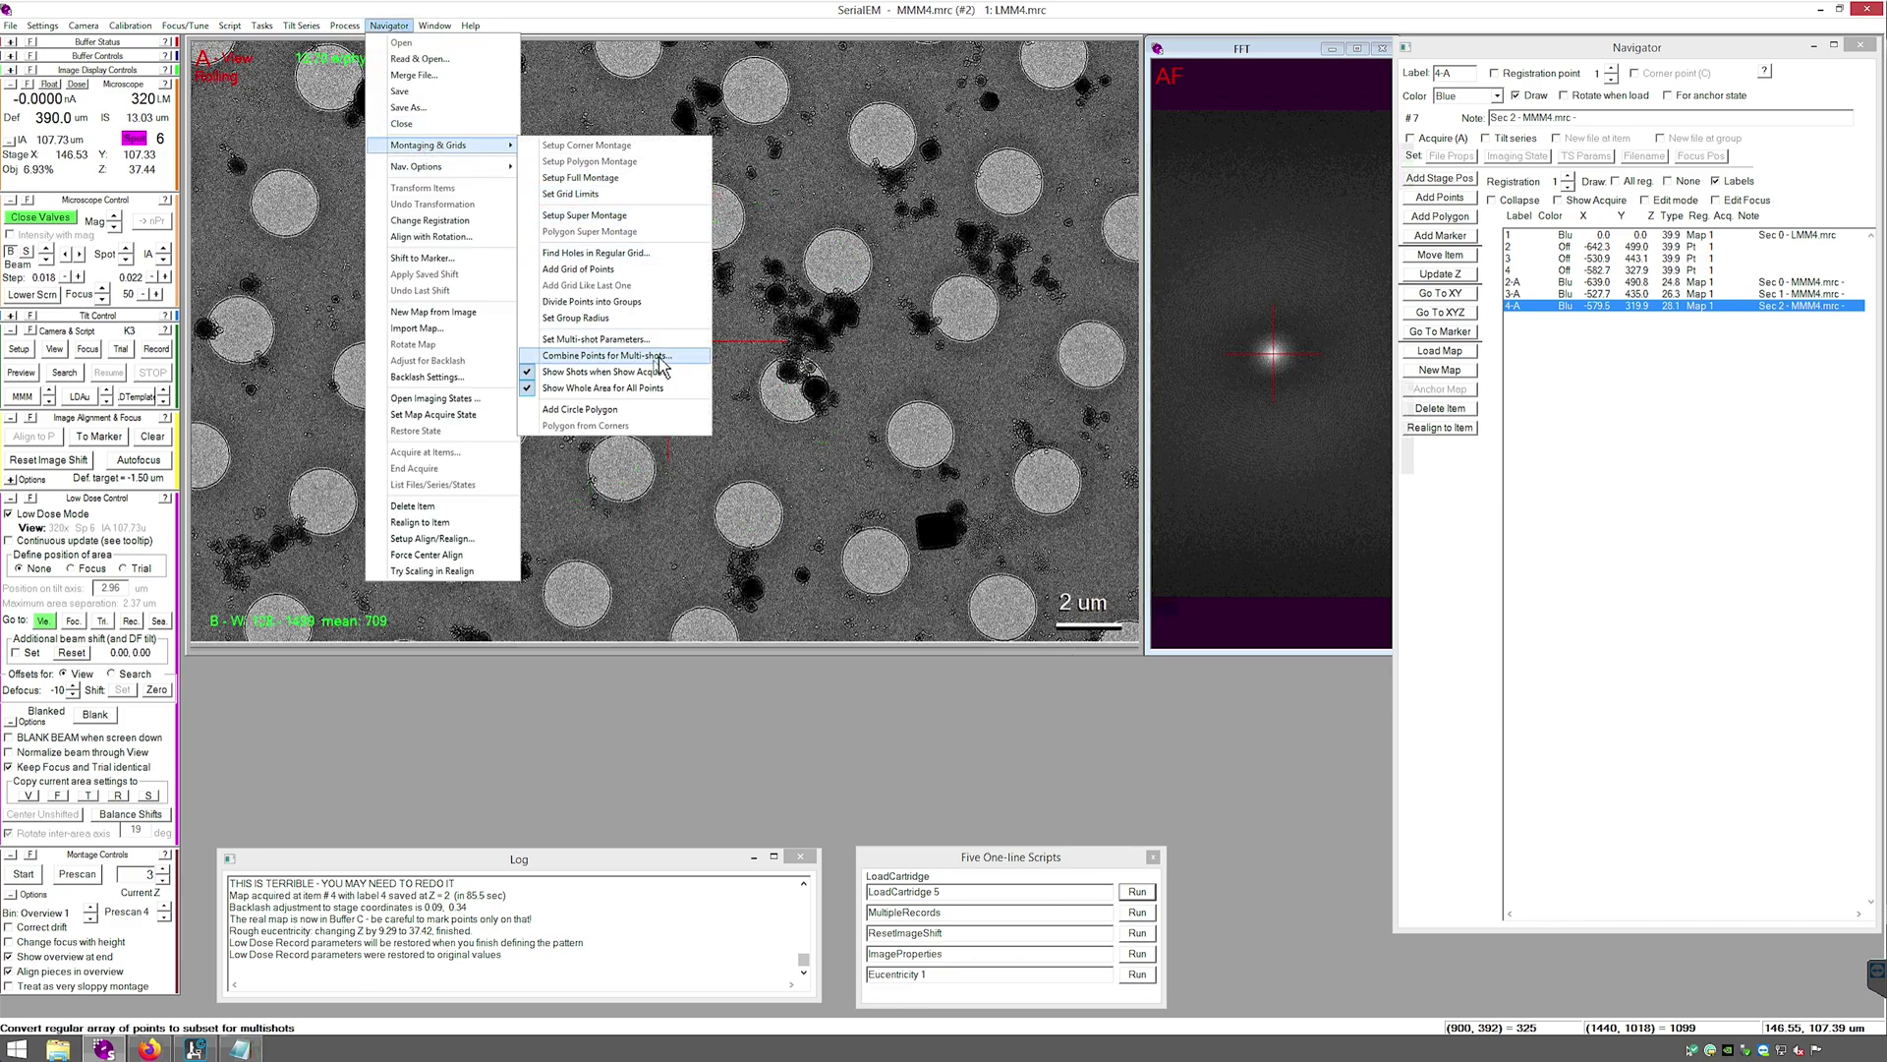
click(688, 341)
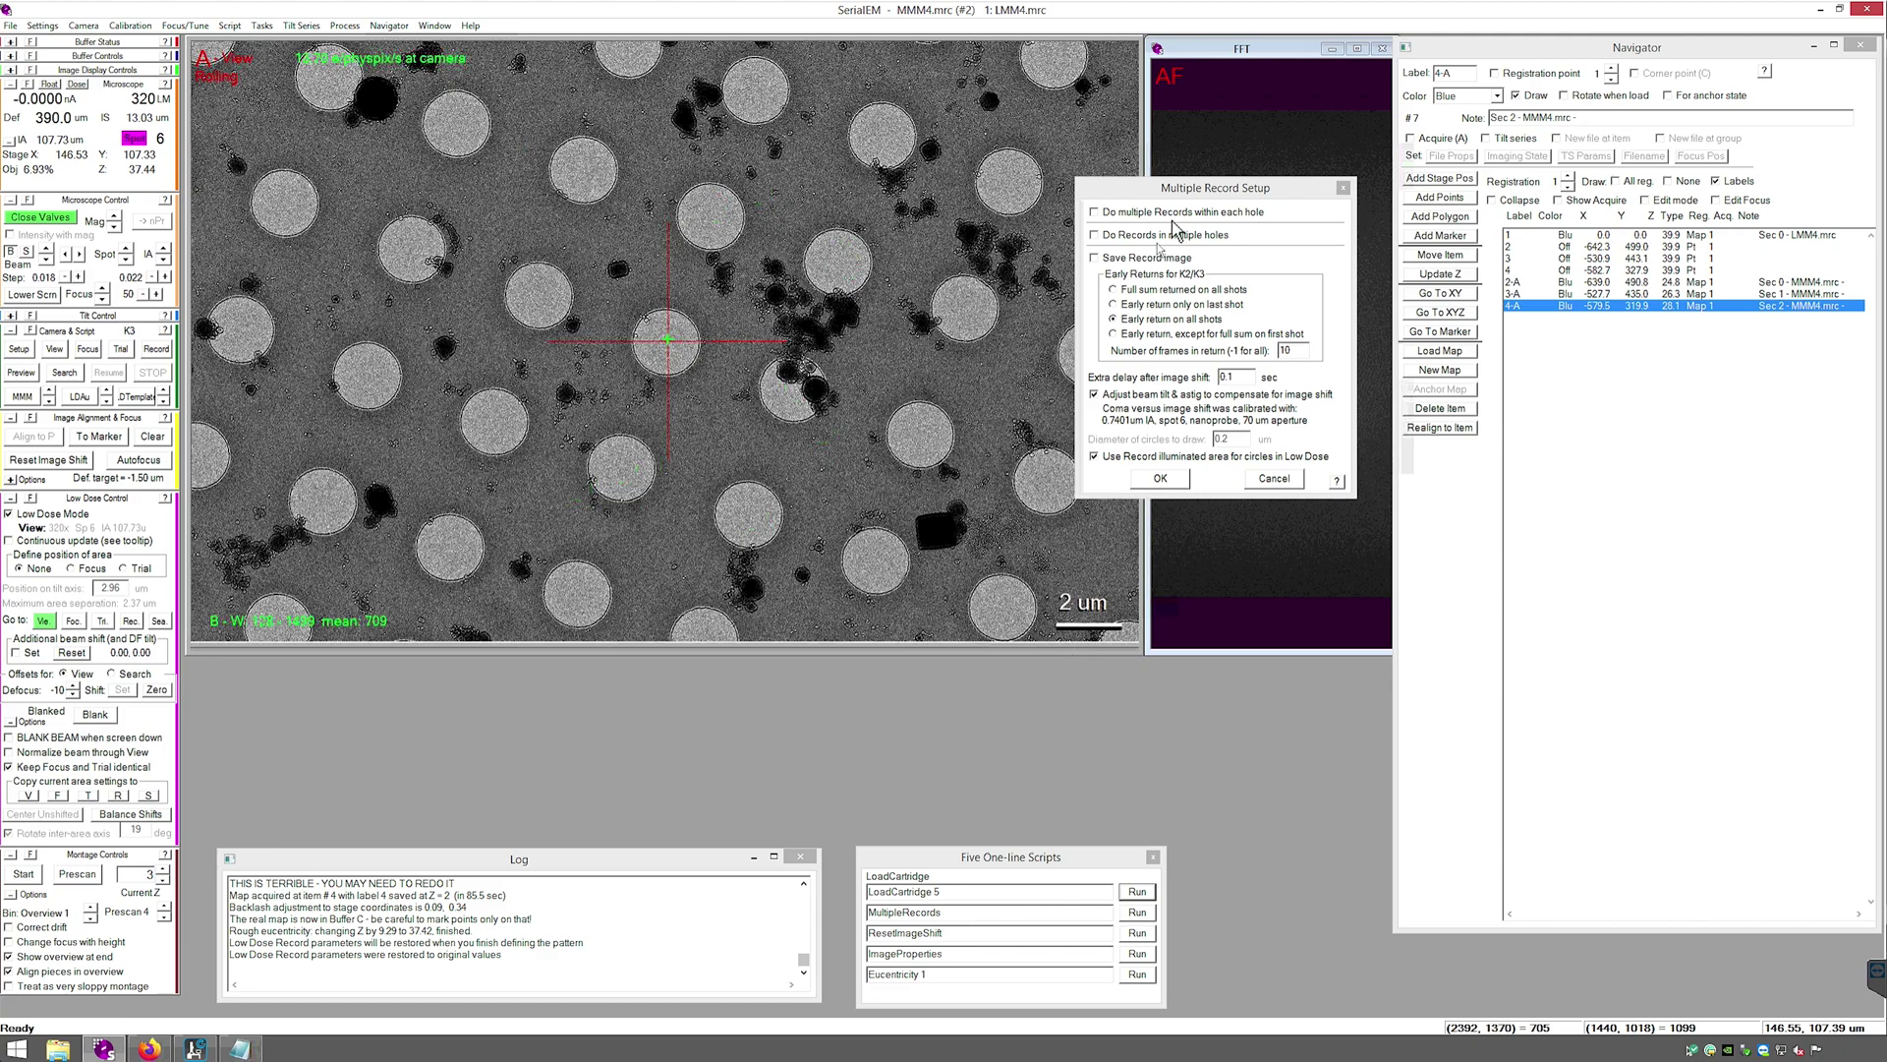
click(1095, 236)
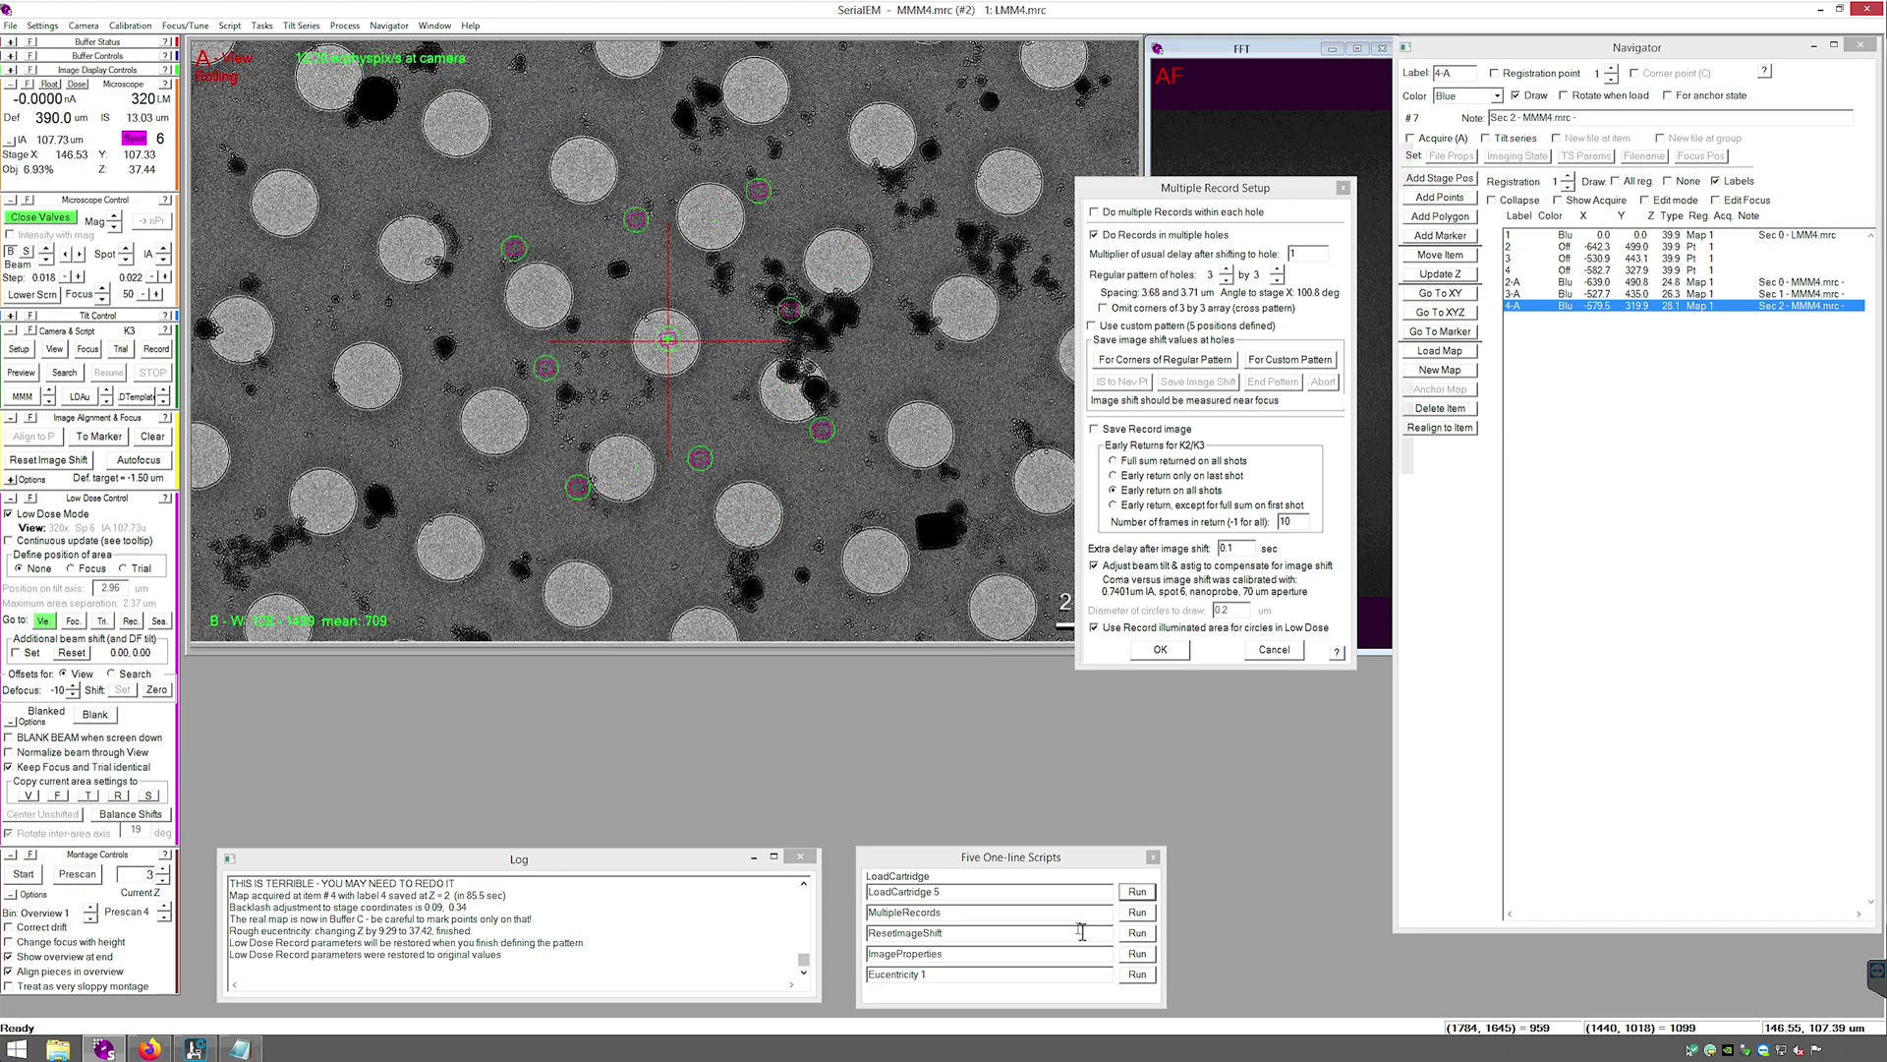
Add four Navigator points on the corner holes of the 3 by 3 pattern surrounding the centred hole, in order around it
click(1440, 198)
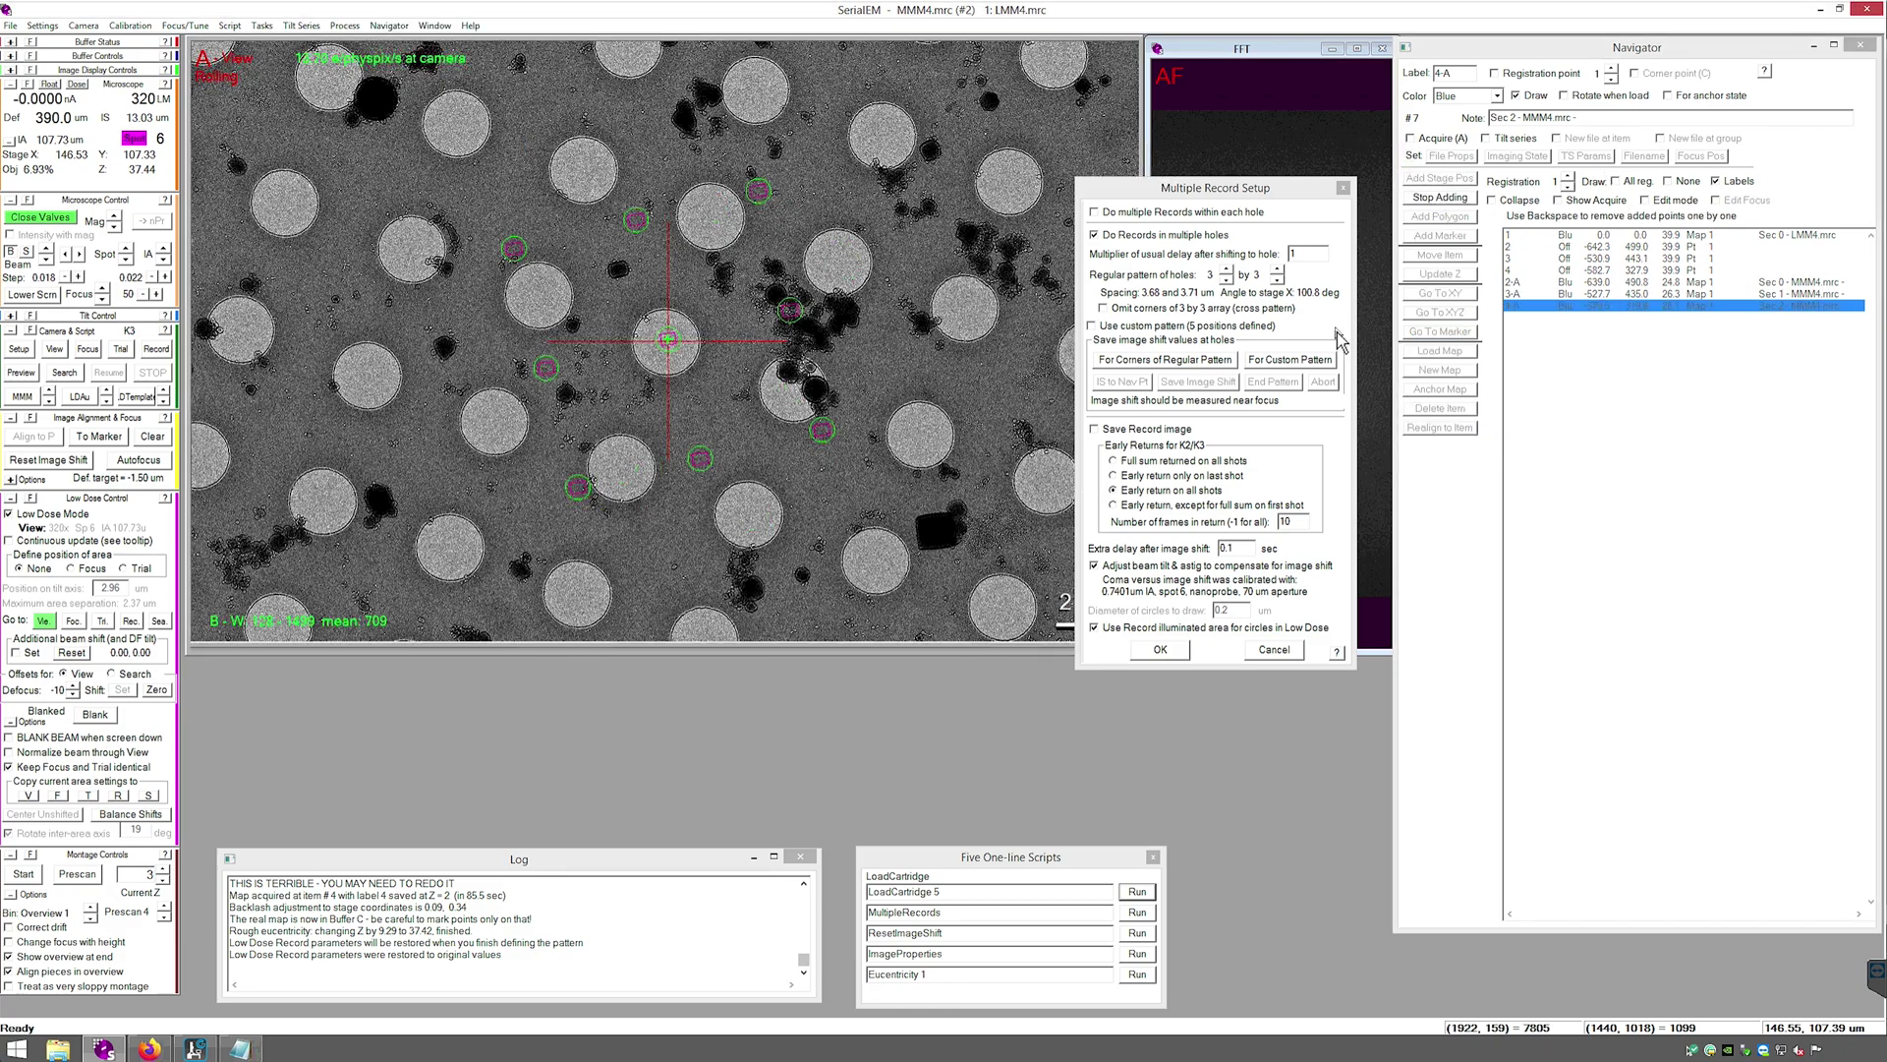
click(585, 174)
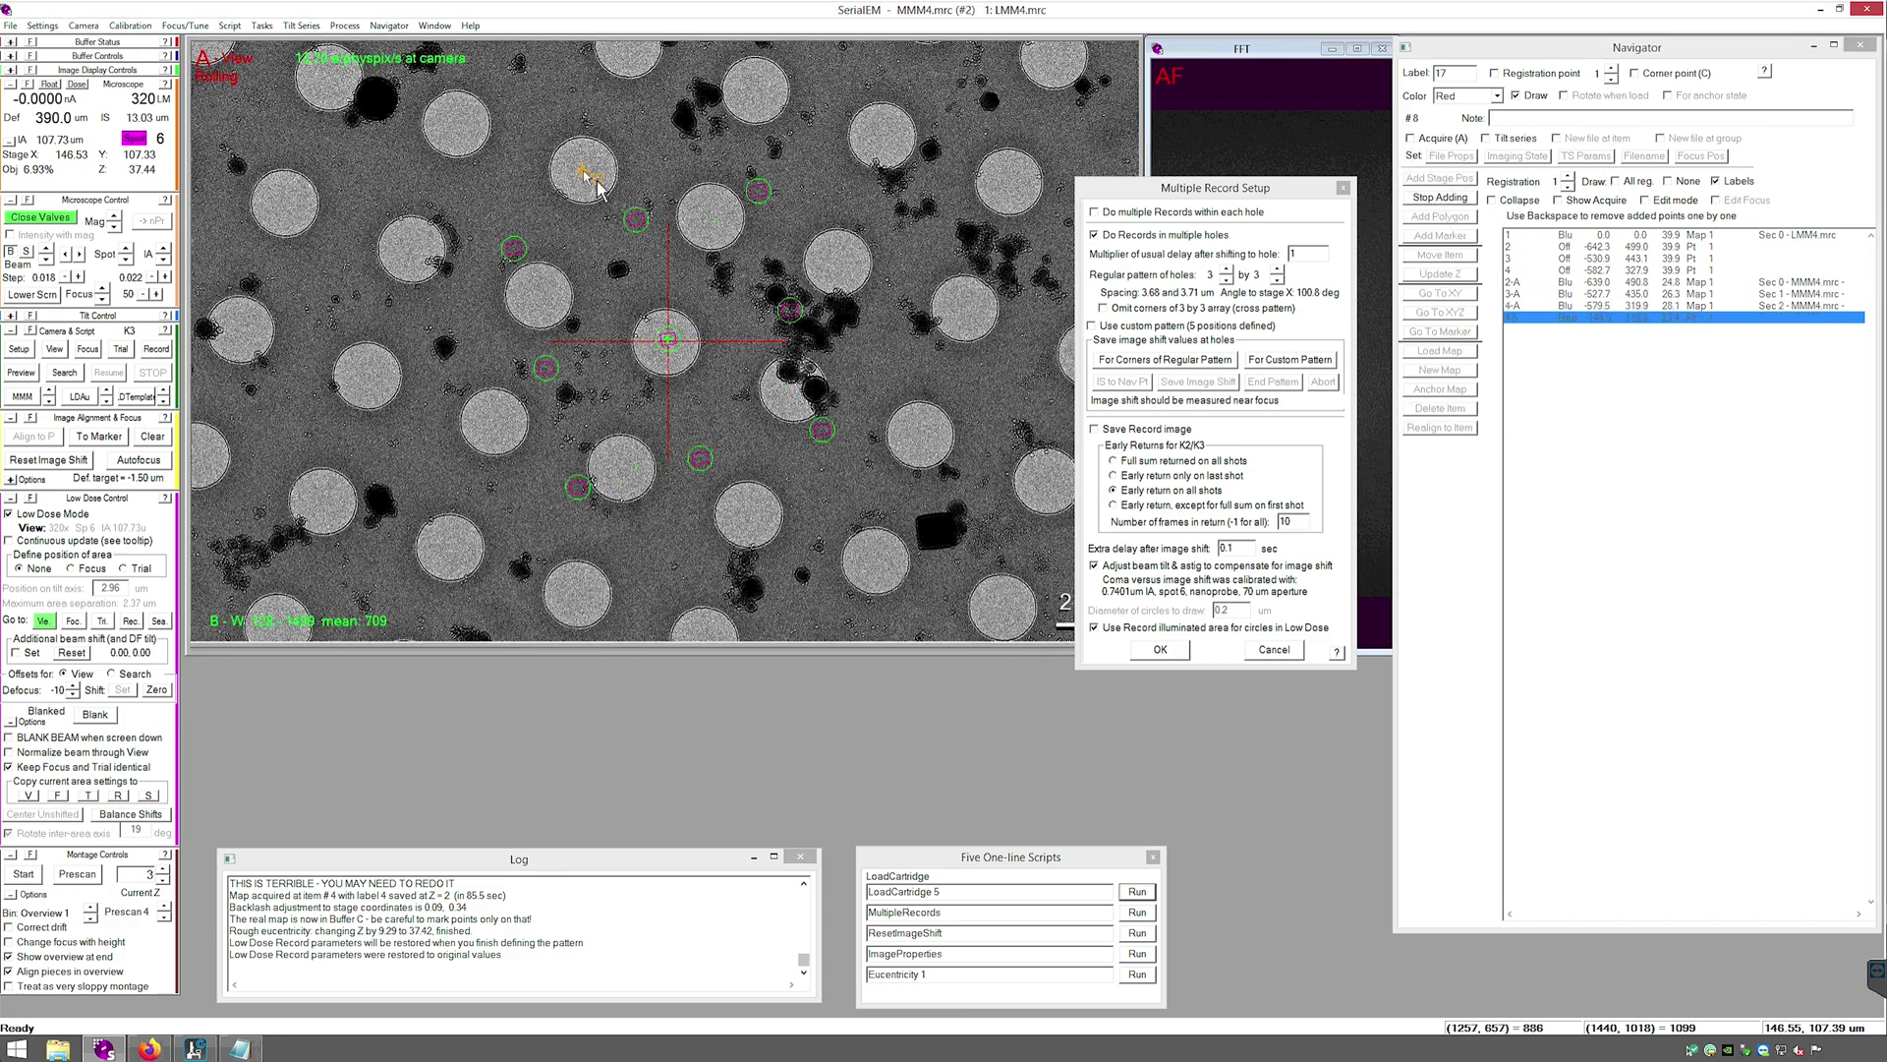
click(839, 267)
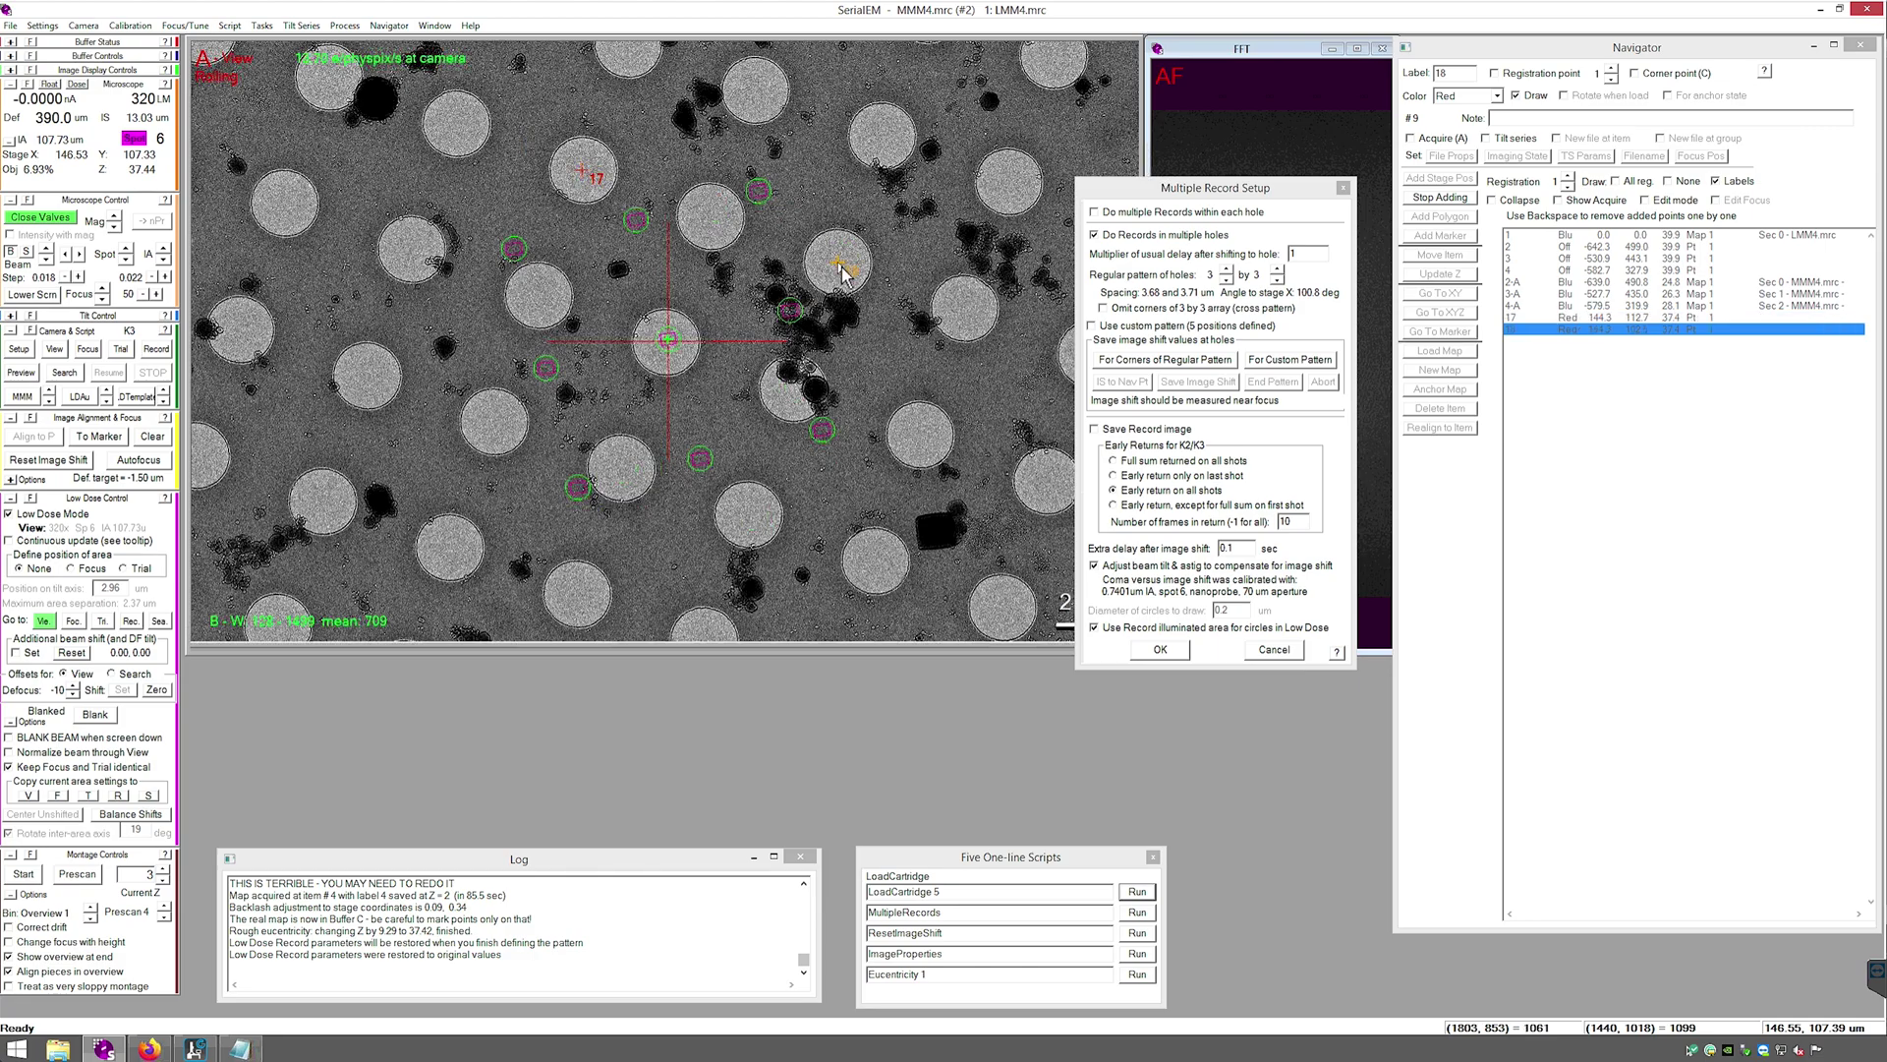
click(749, 516)
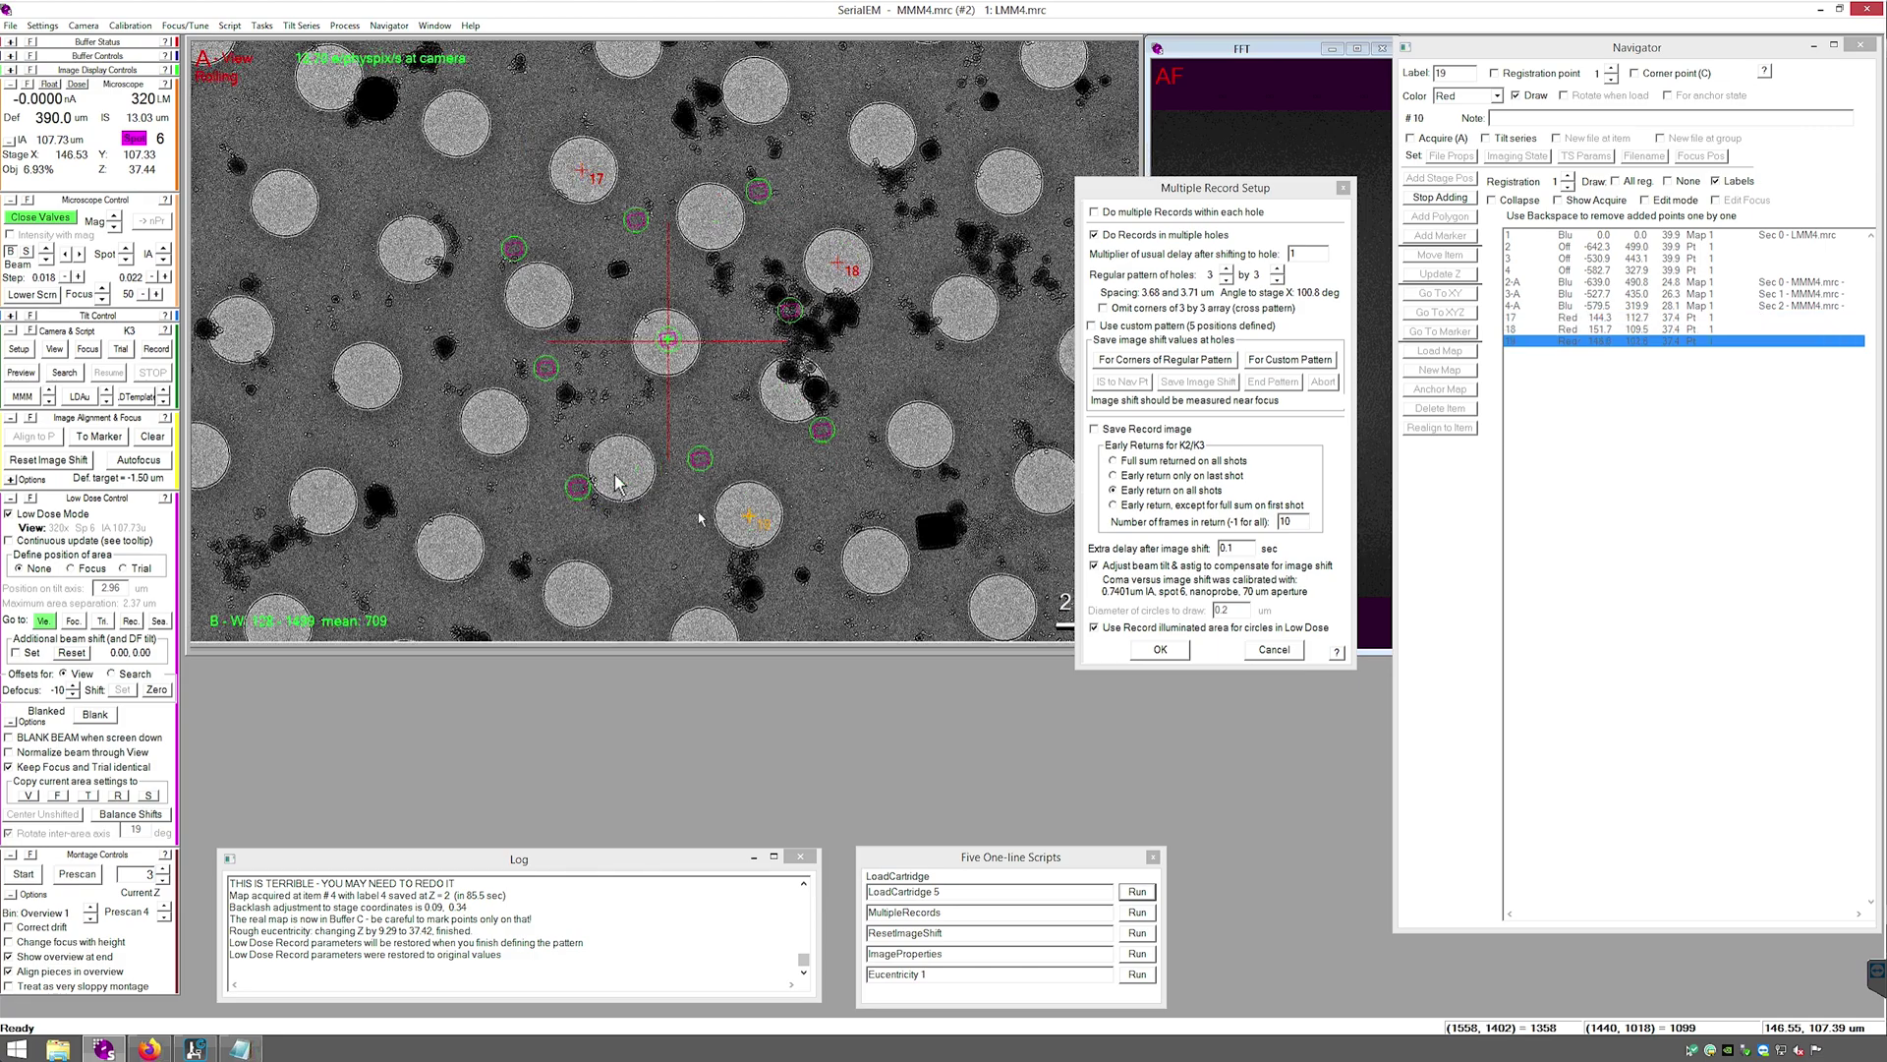
click(496, 424)
click(1441, 200)
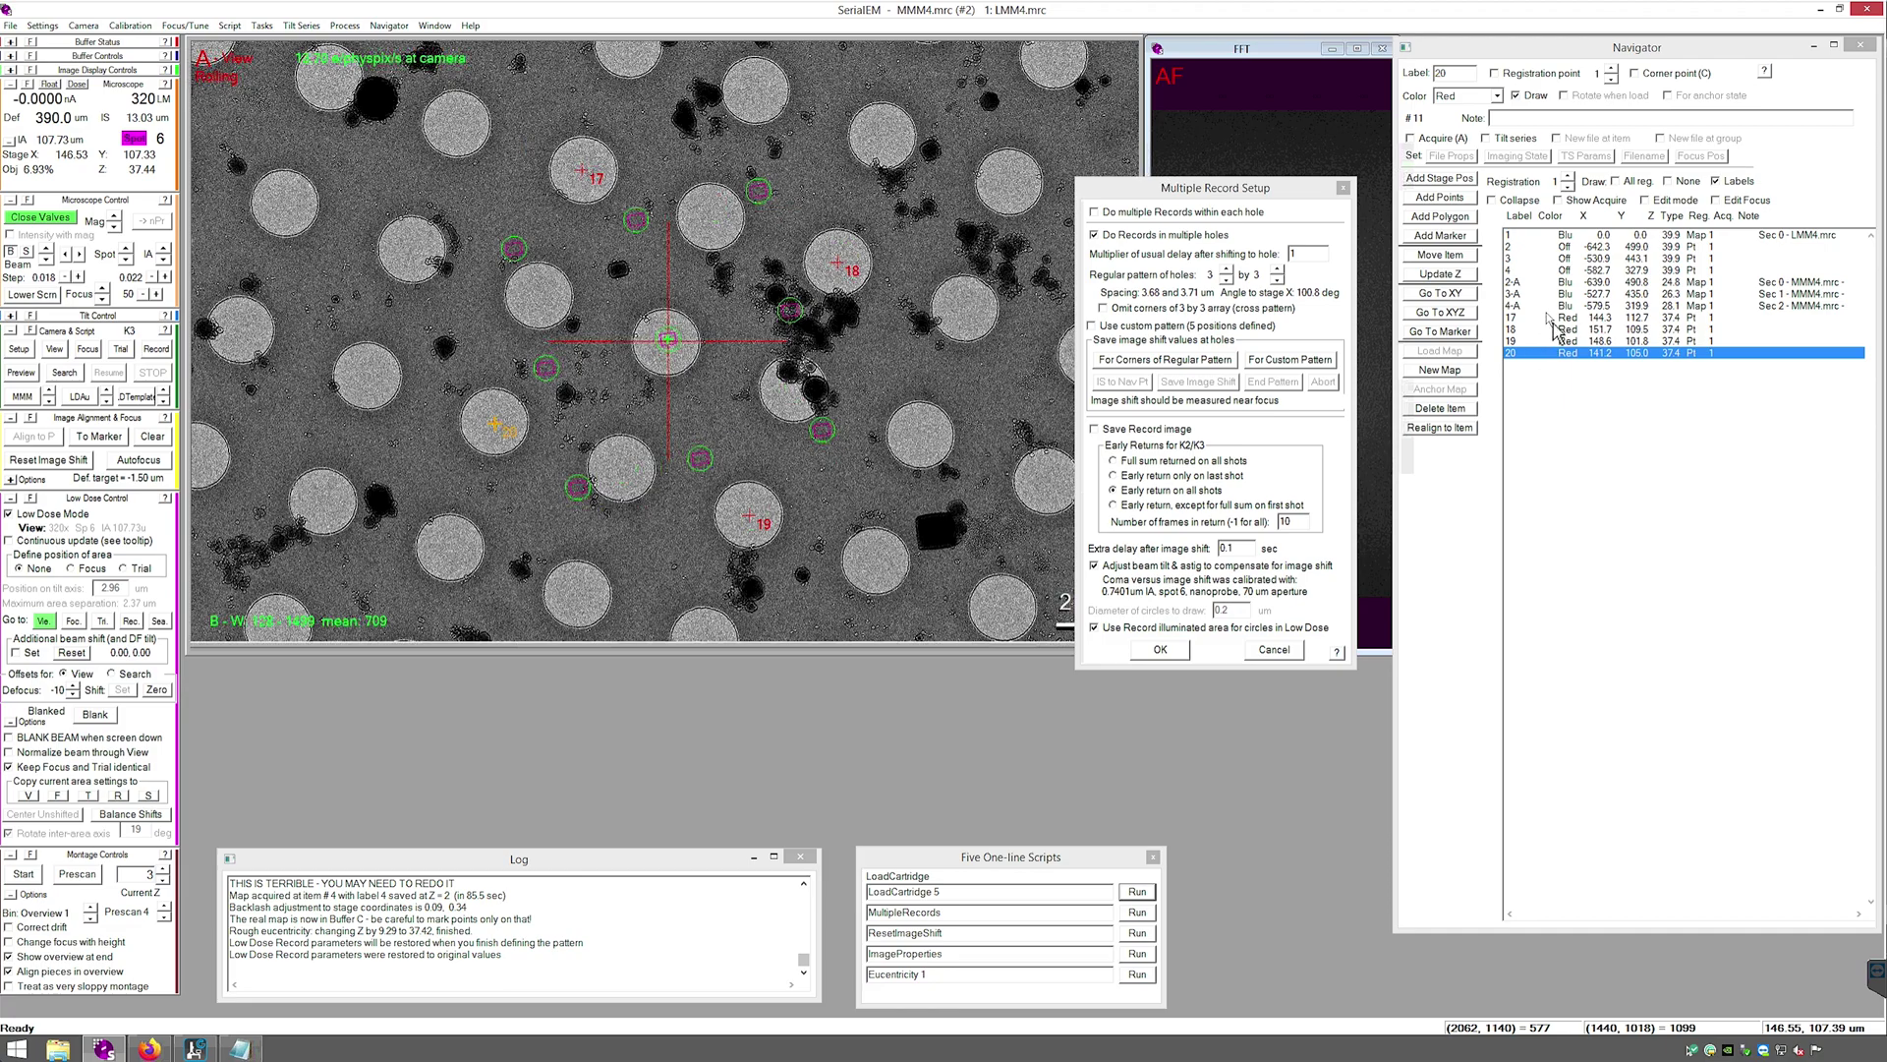
Define the regular multi-shot pattern by image-shifting to corner points 17 to 20 and saving each shift, and measure a hole's diameter
click(1558, 317)
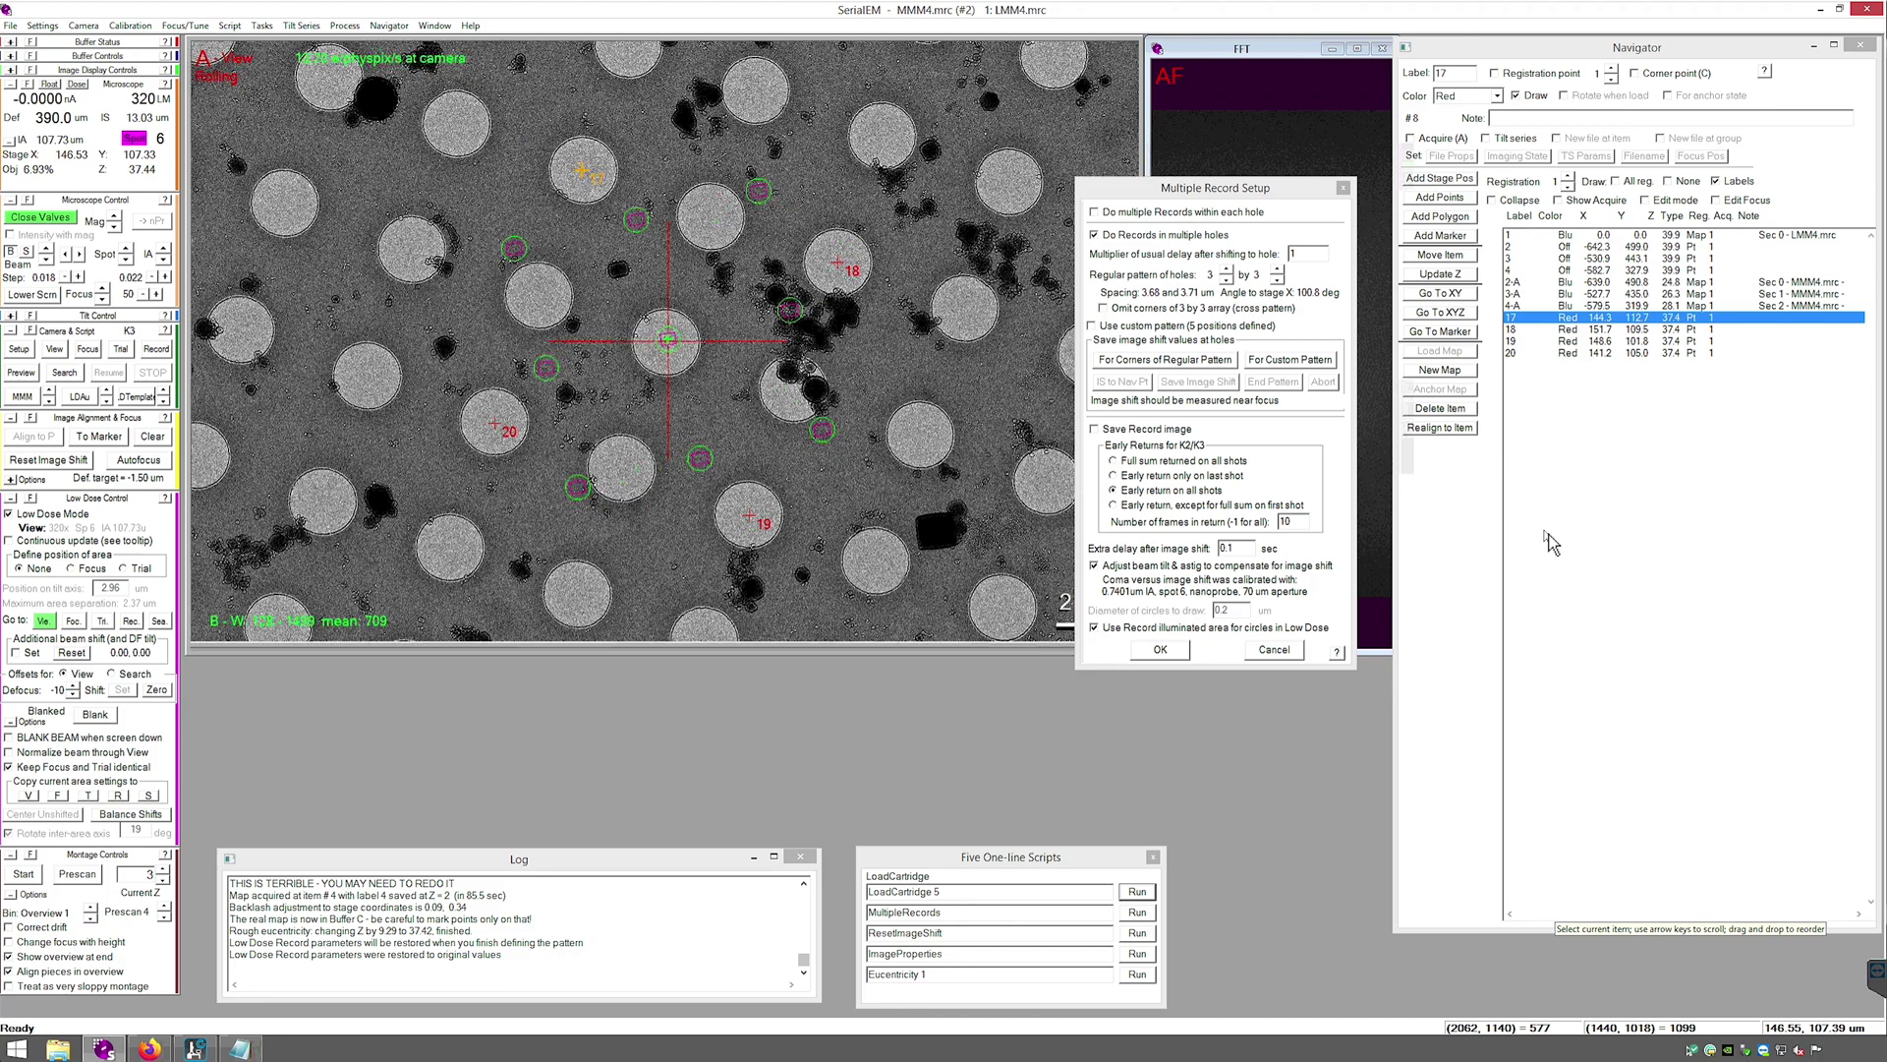
click(1183, 360)
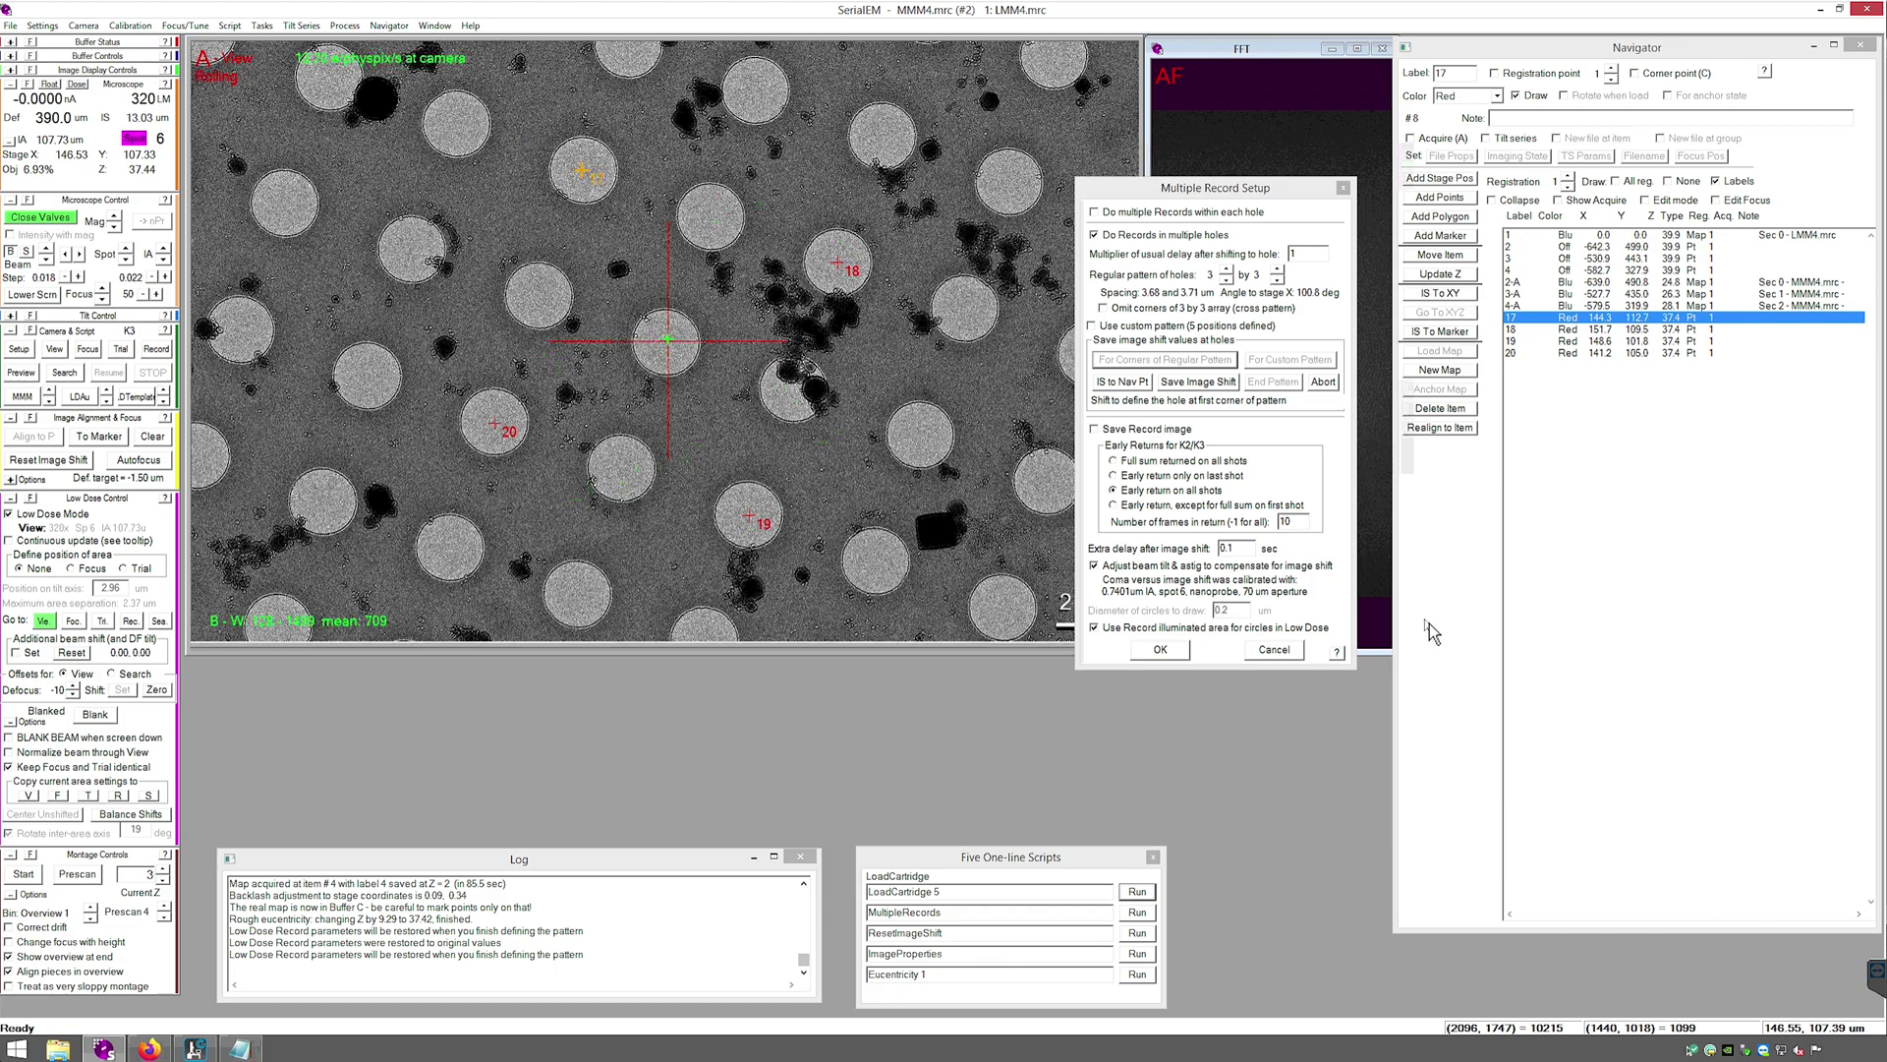
click(1121, 382)
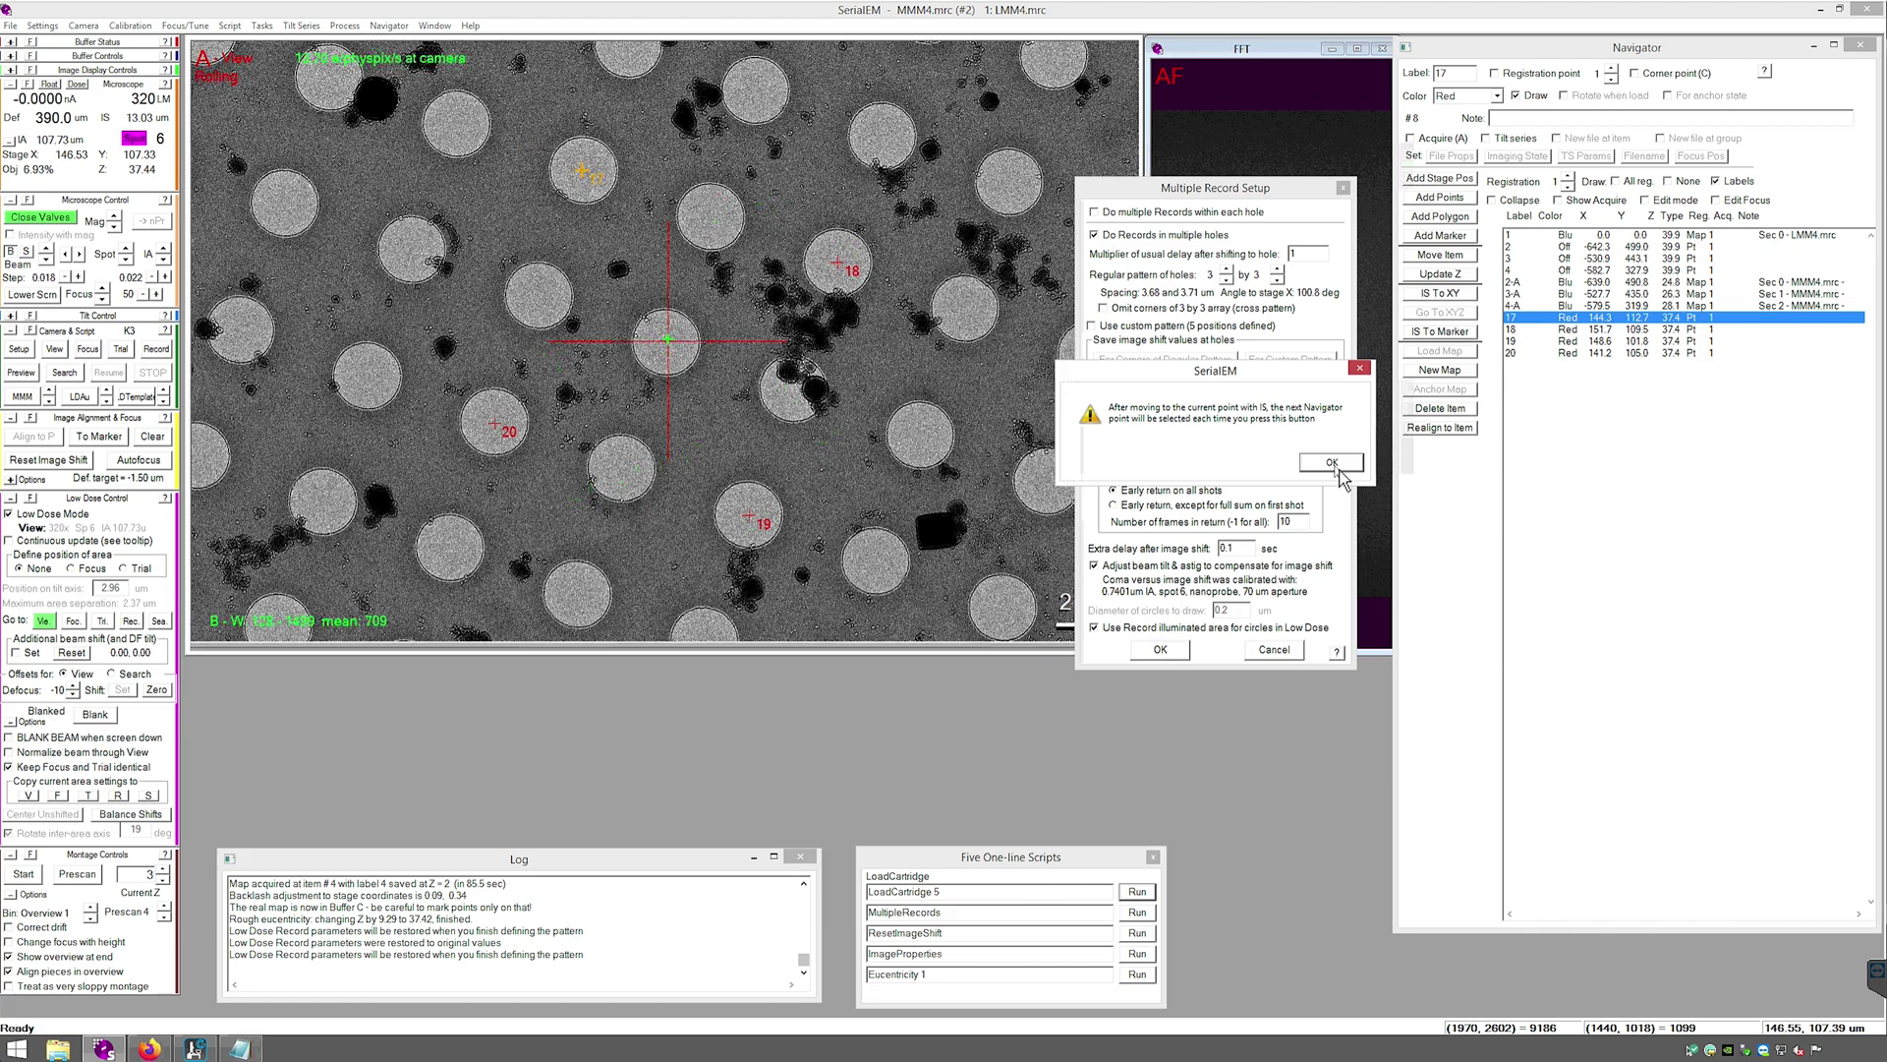
click(1338, 469)
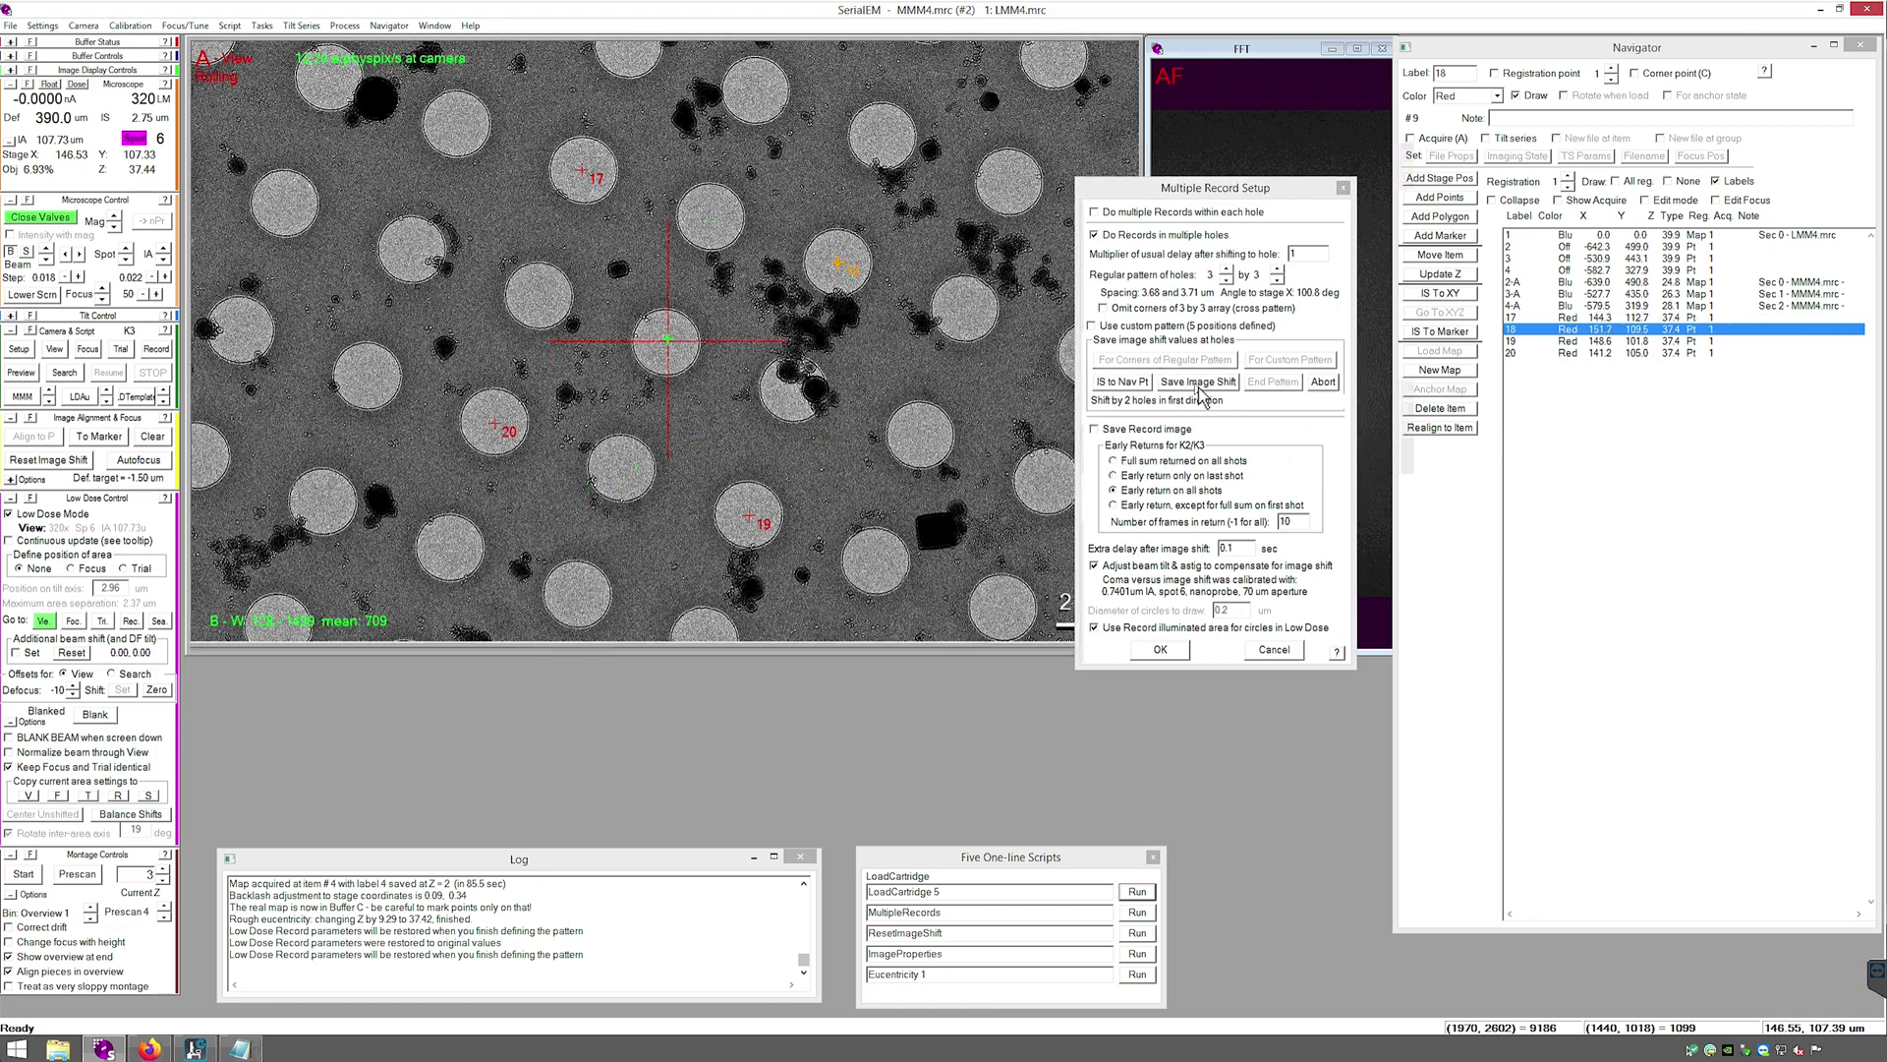
click(1131, 387)
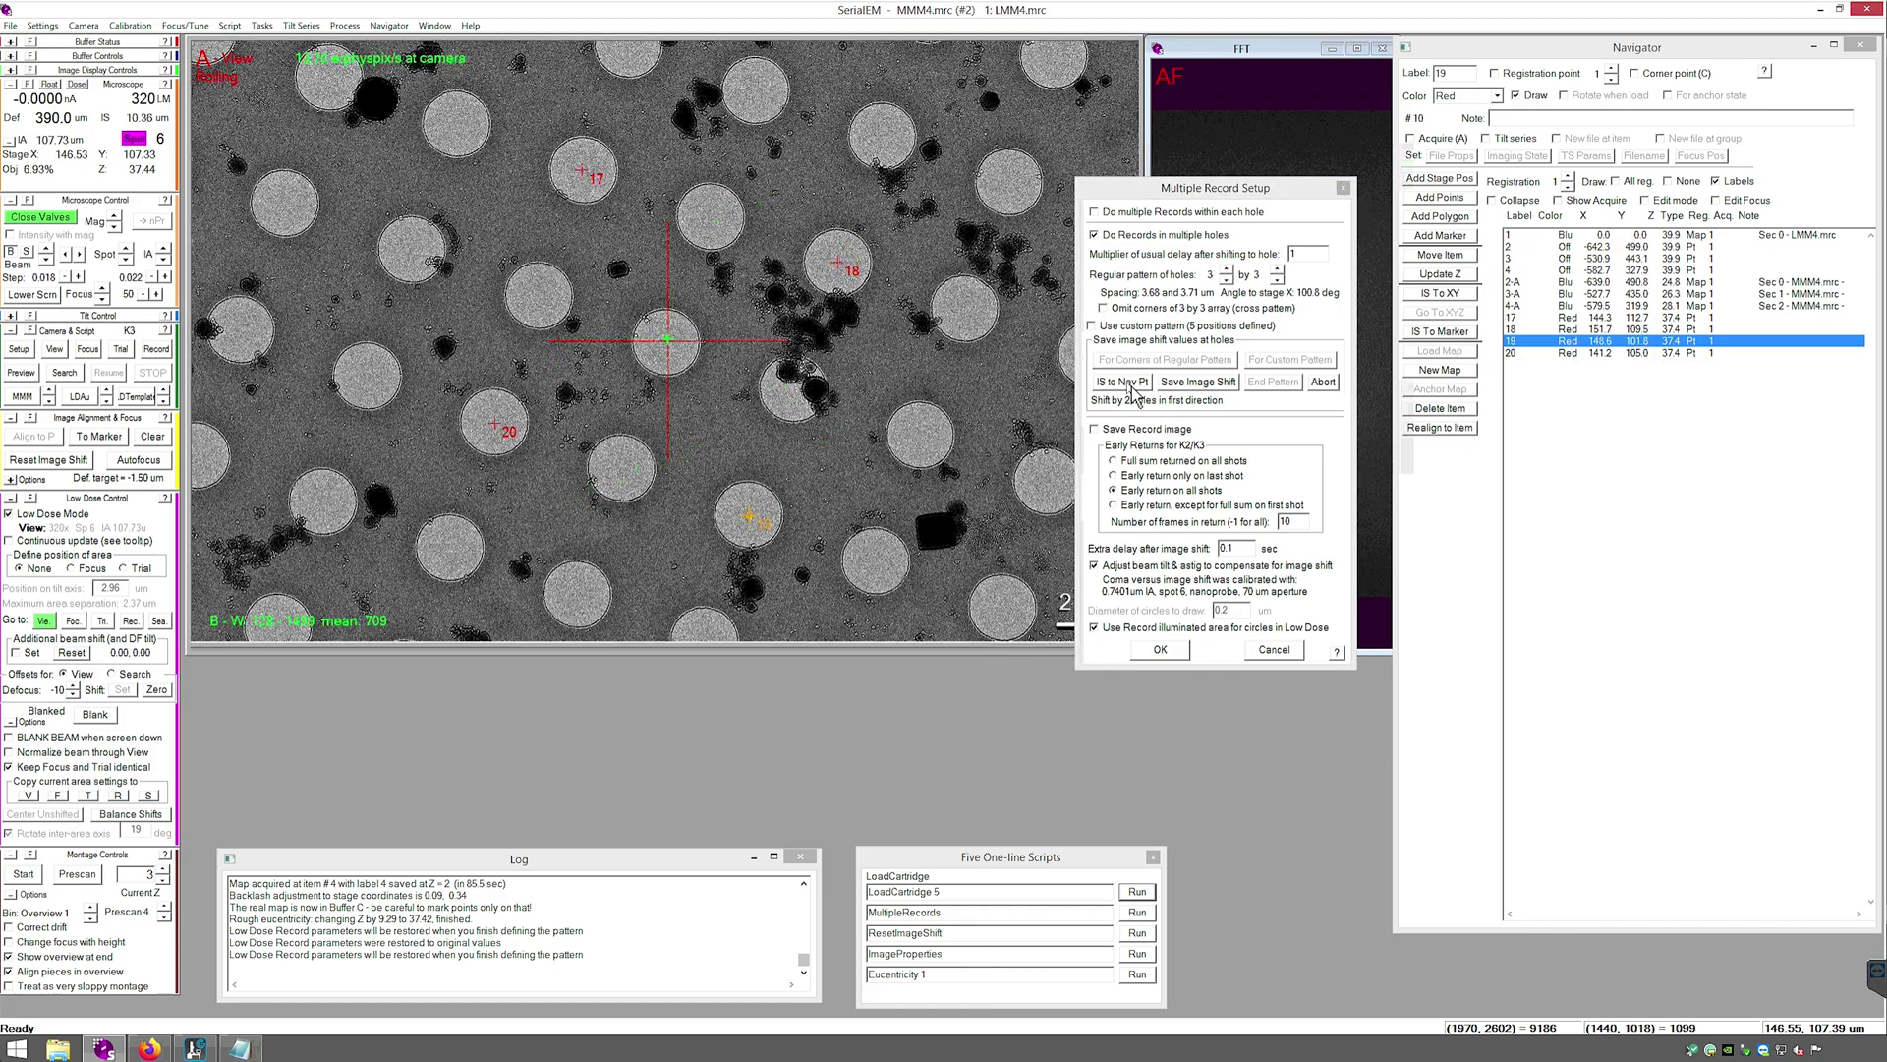
click(1198, 384)
click(1131, 384)
click(1200, 385)
click(1122, 383)
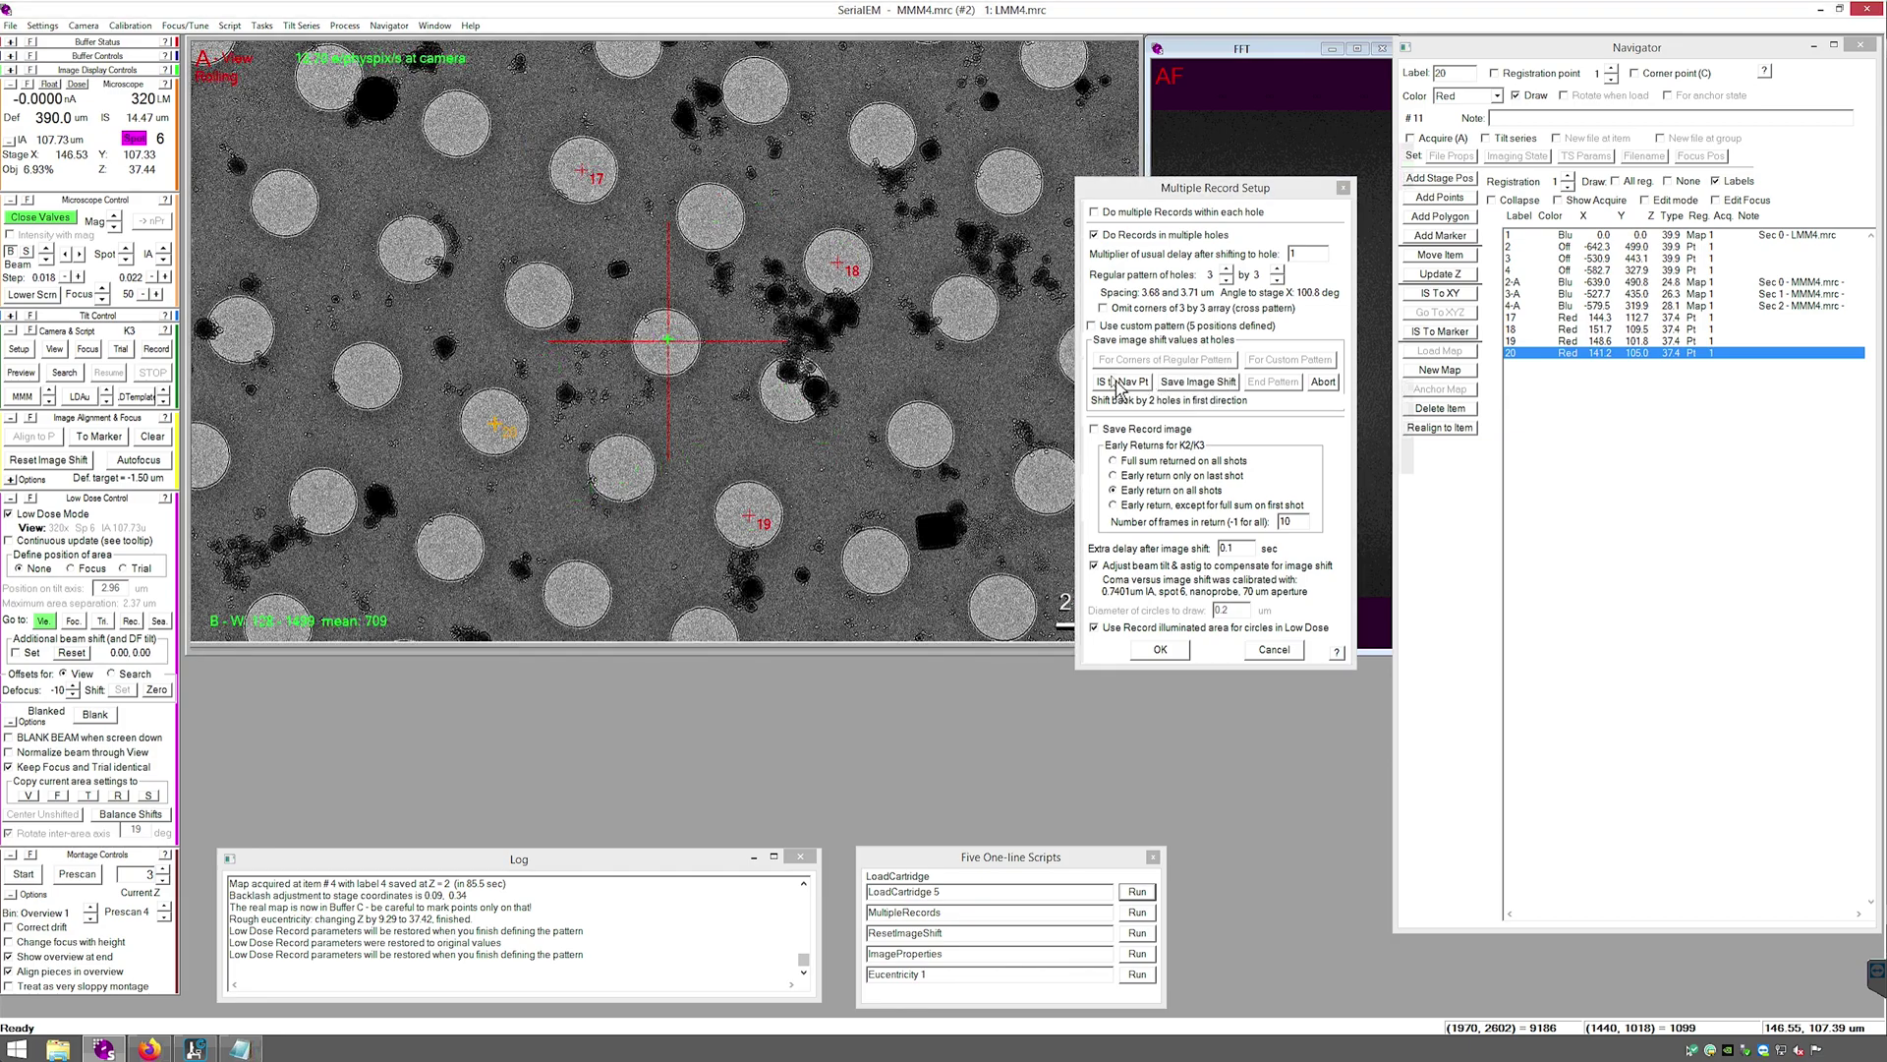
click(1195, 384)
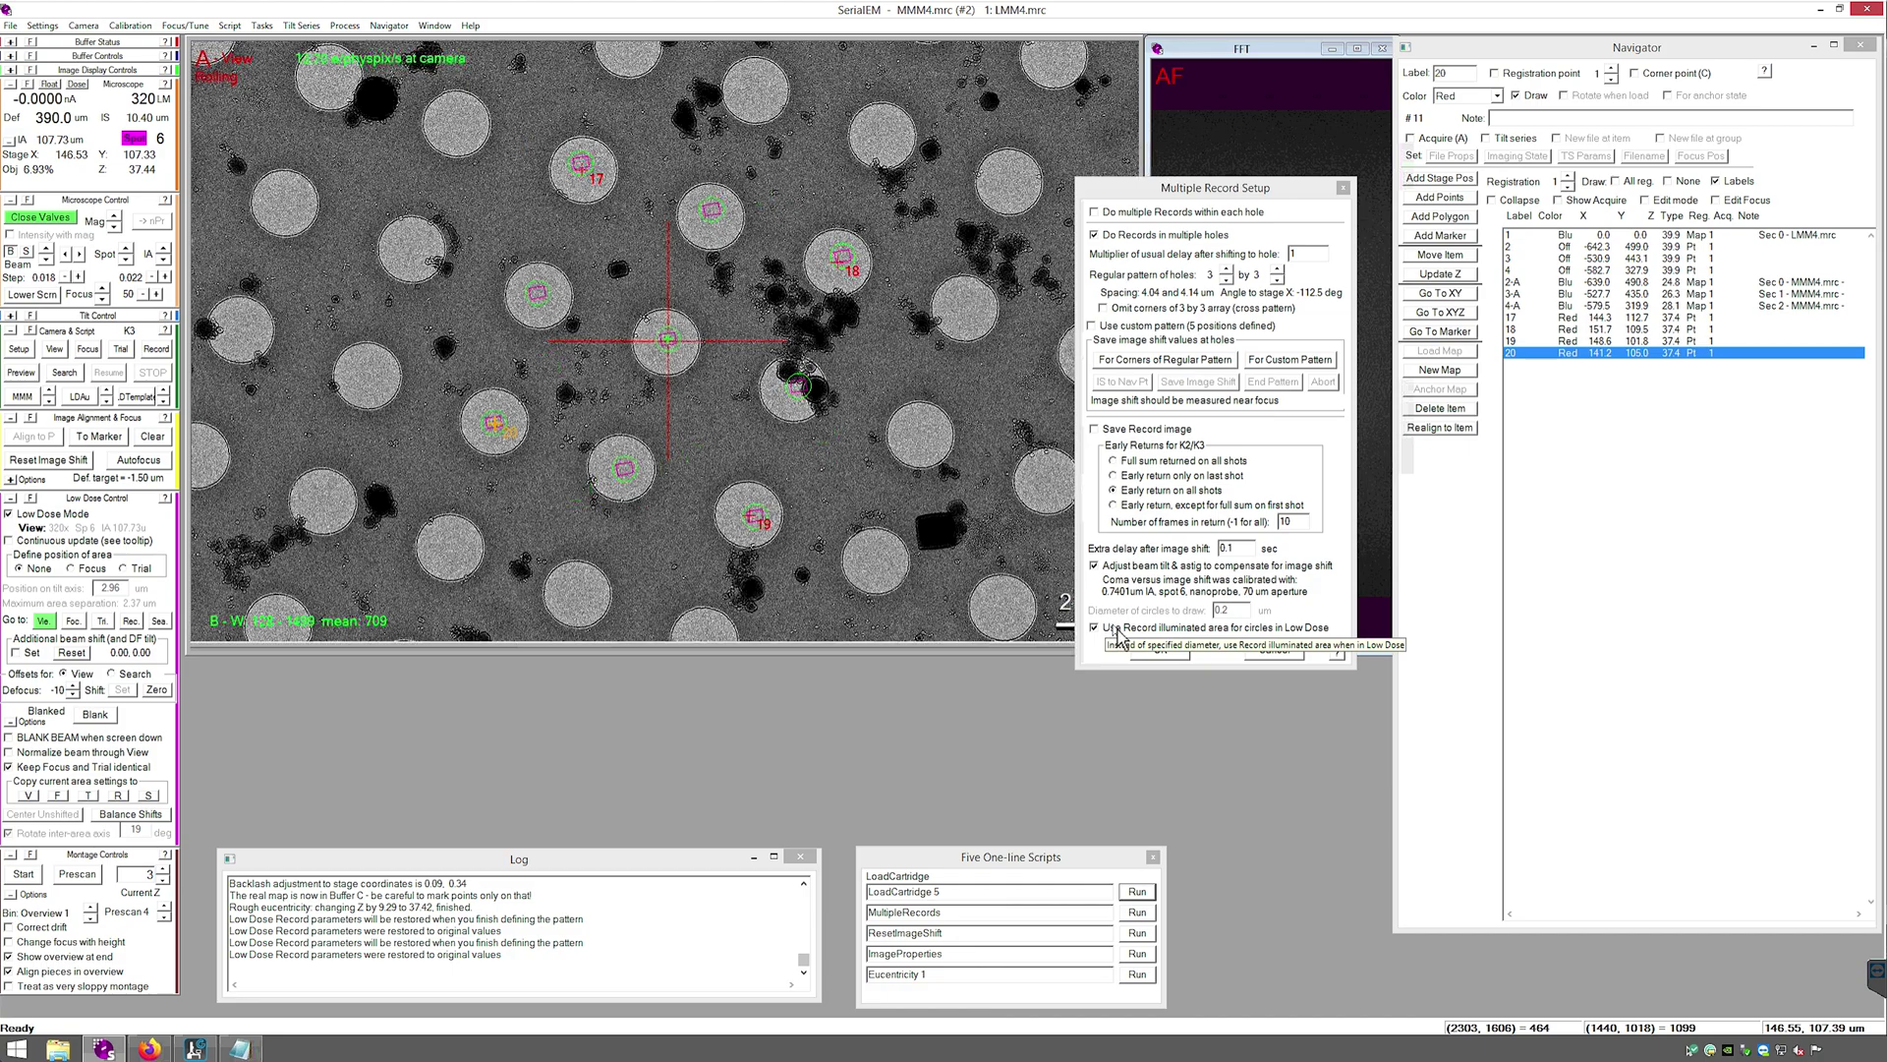
drag(756, 374, 824, 405)
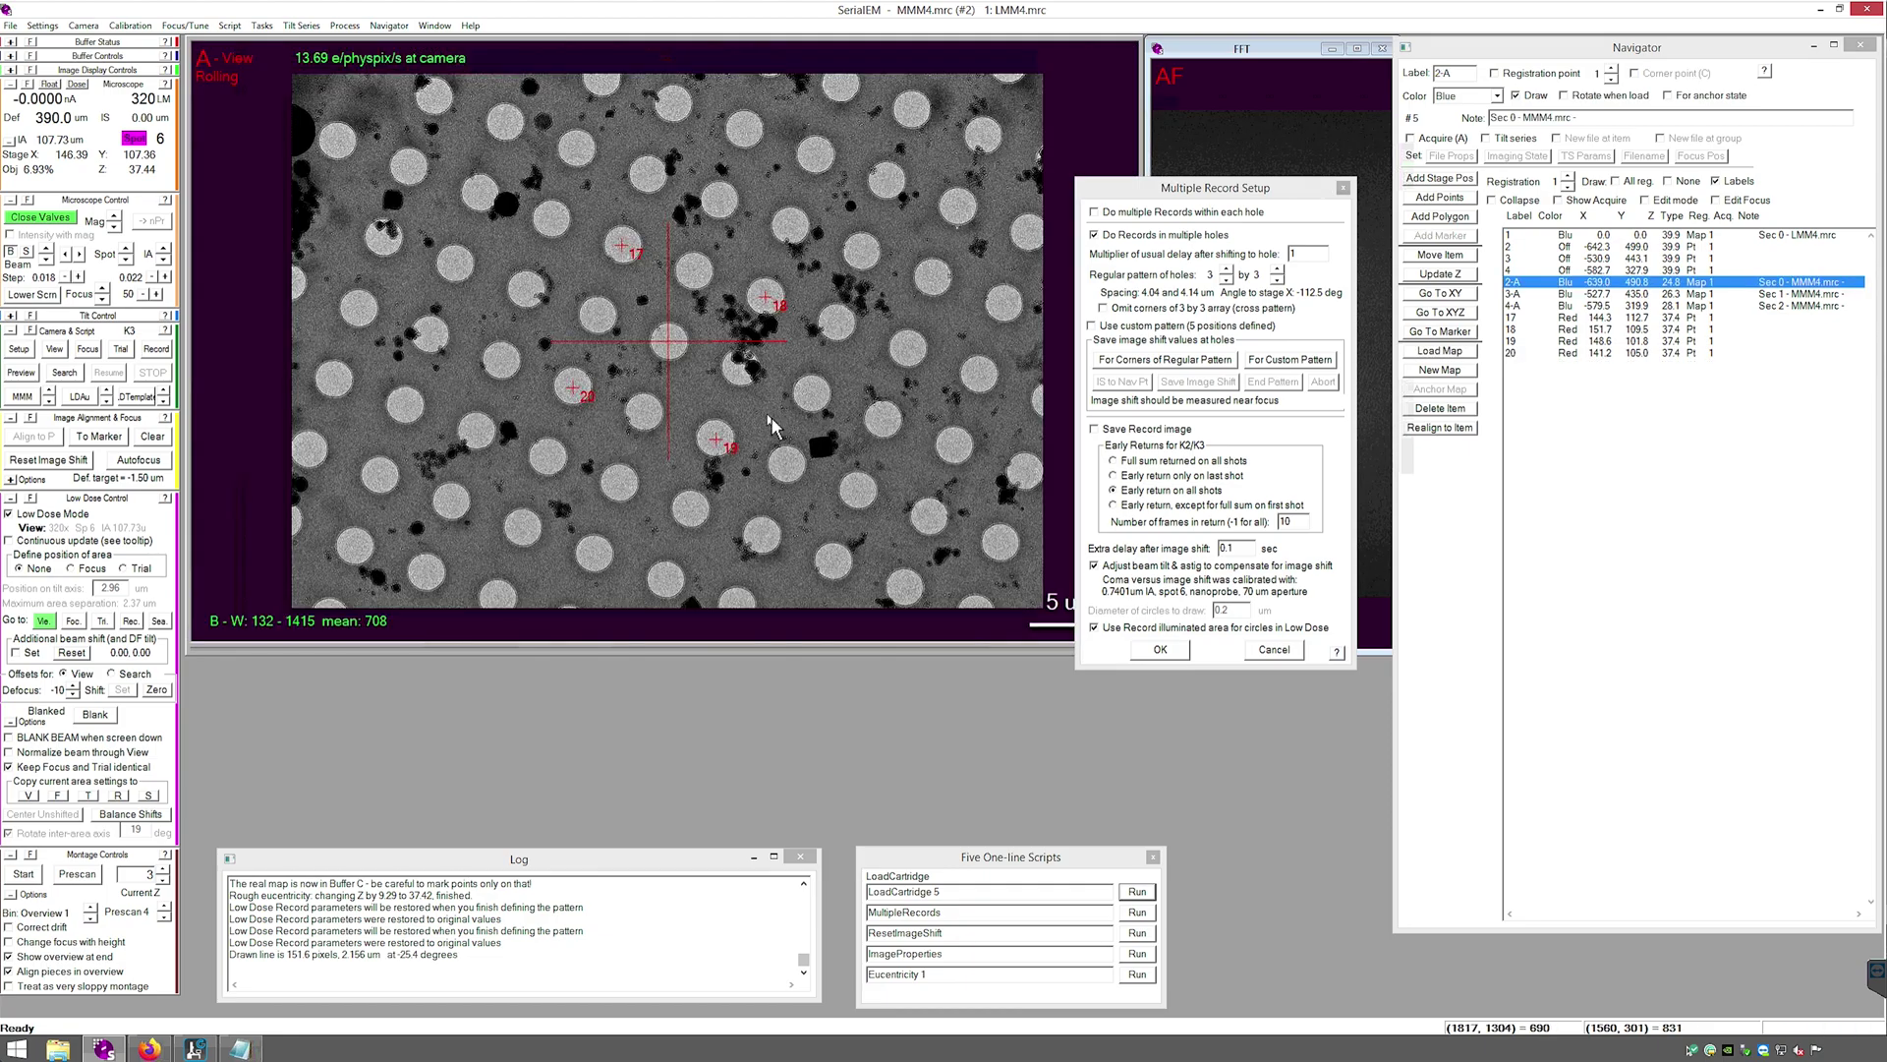
Set the View defocus offset to -400 µm and accept the multiple Record setup
click(78, 693)
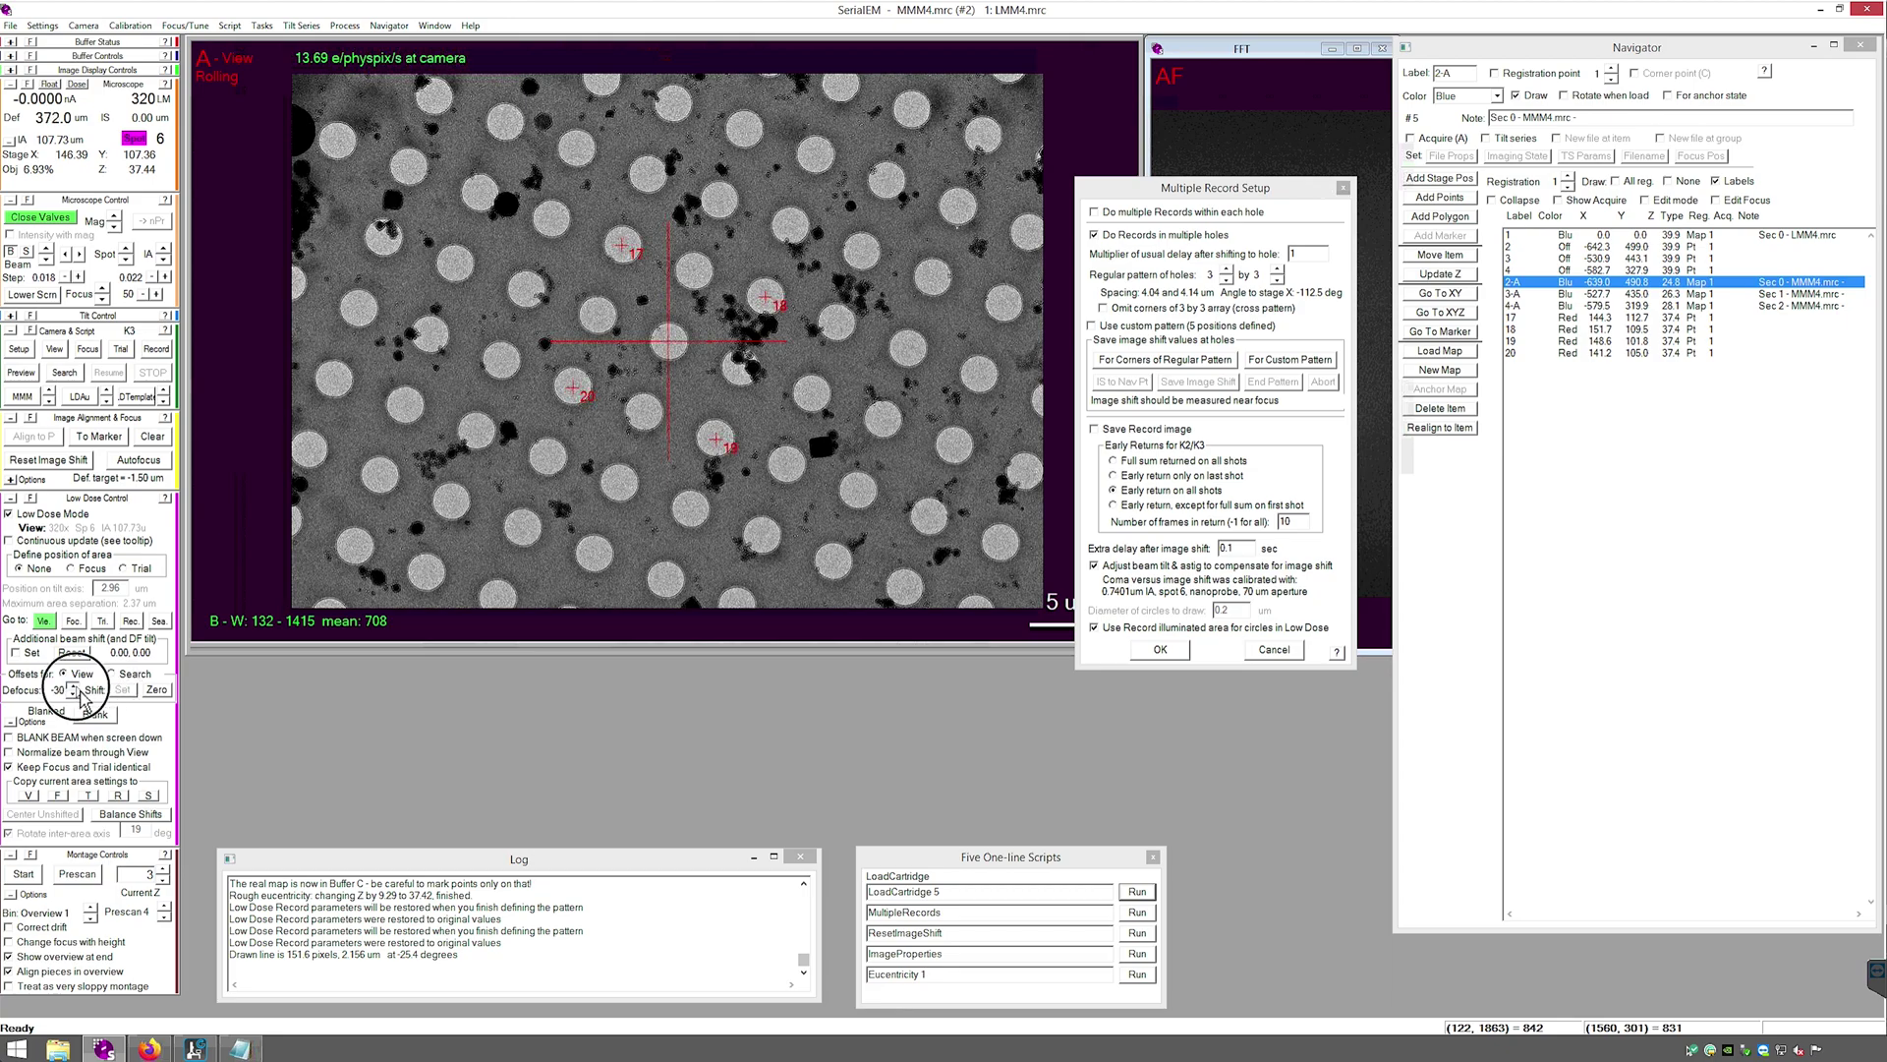
drag(80, 693, 78, 692)
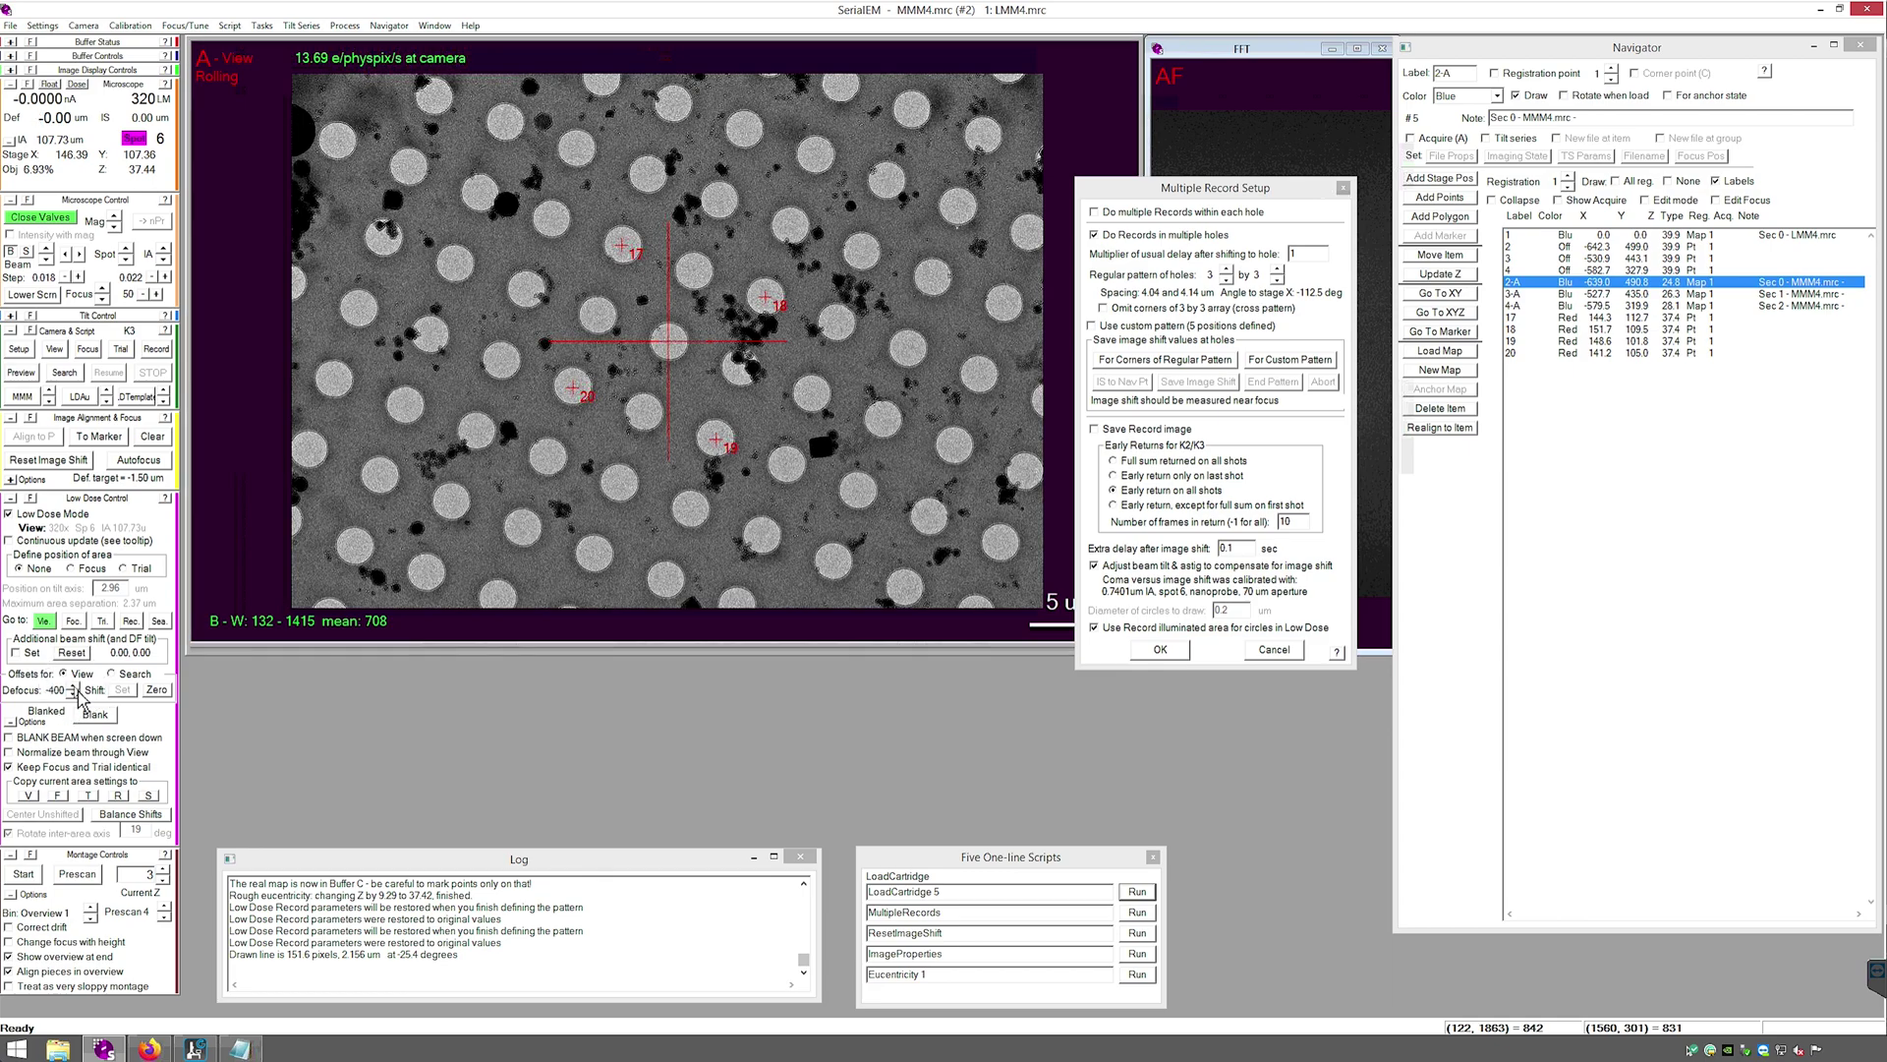
click(1161, 650)
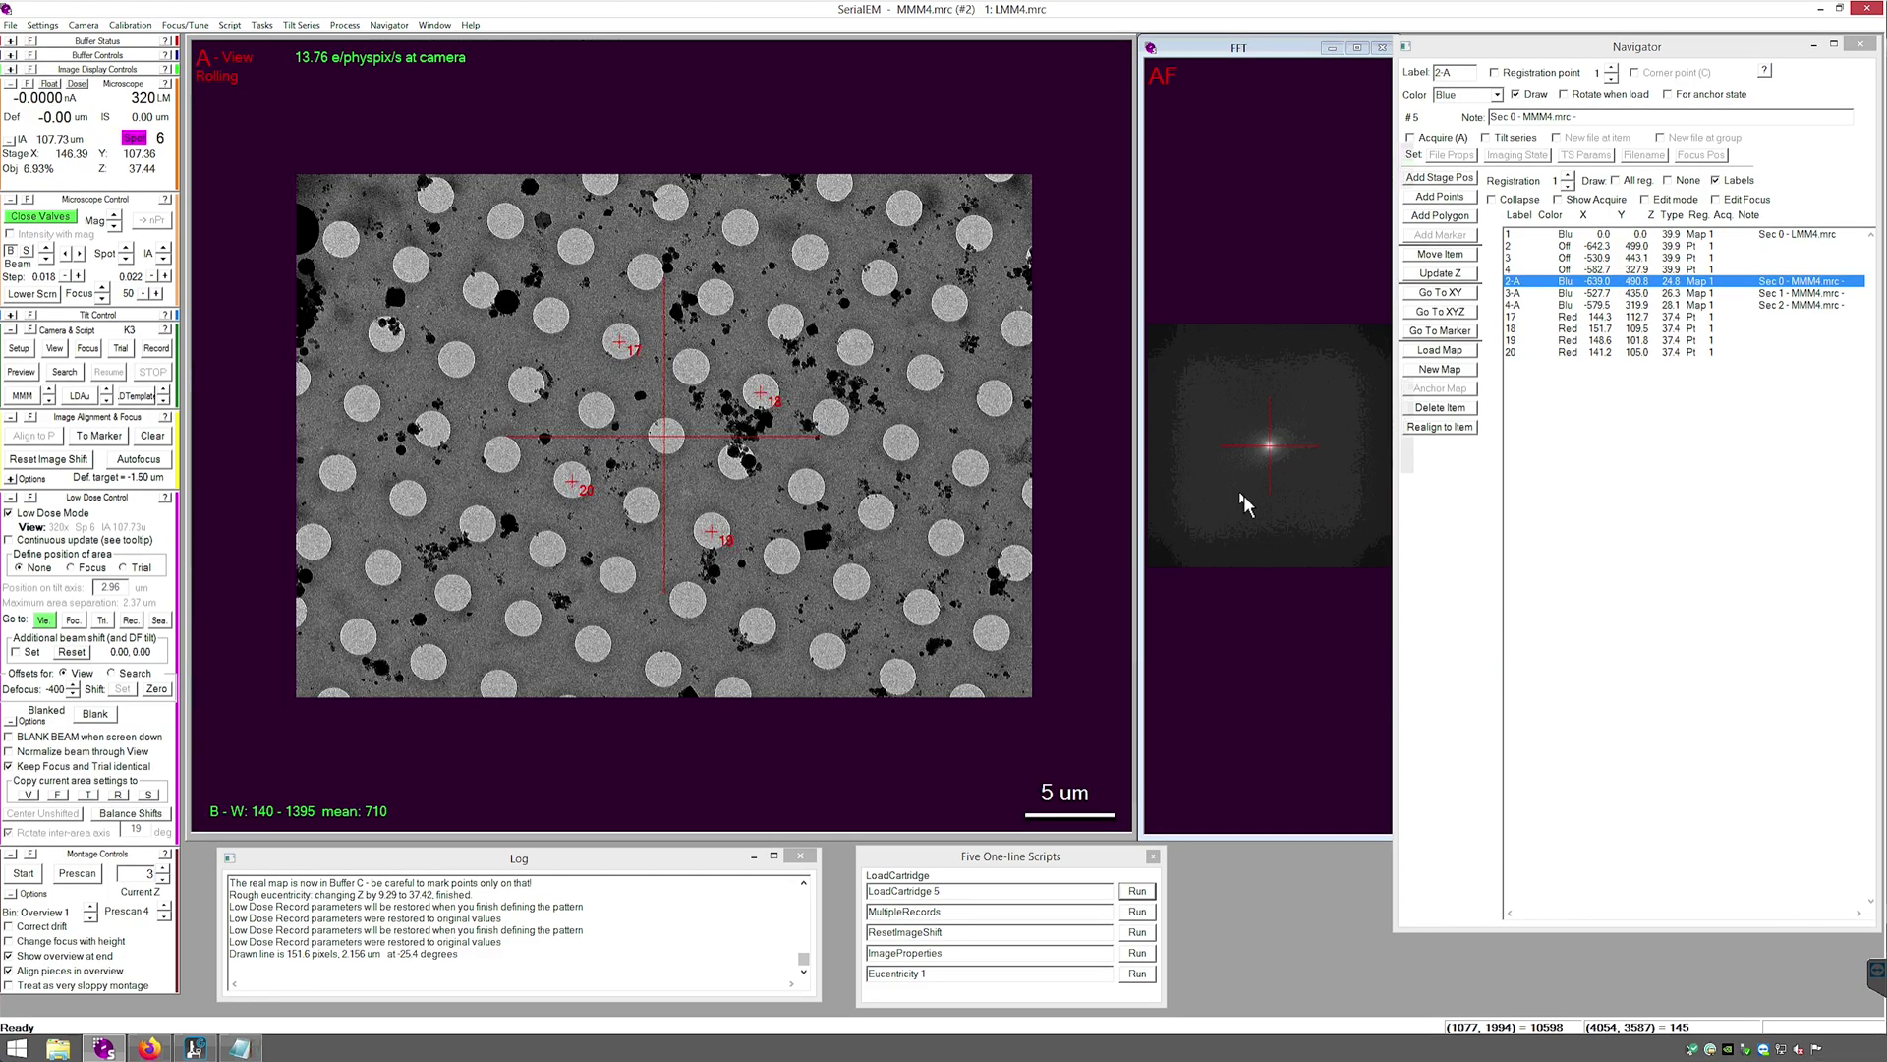
Load square map 2-A and open the Hole Finder for holes in a regular grid
double_click(1549, 283)
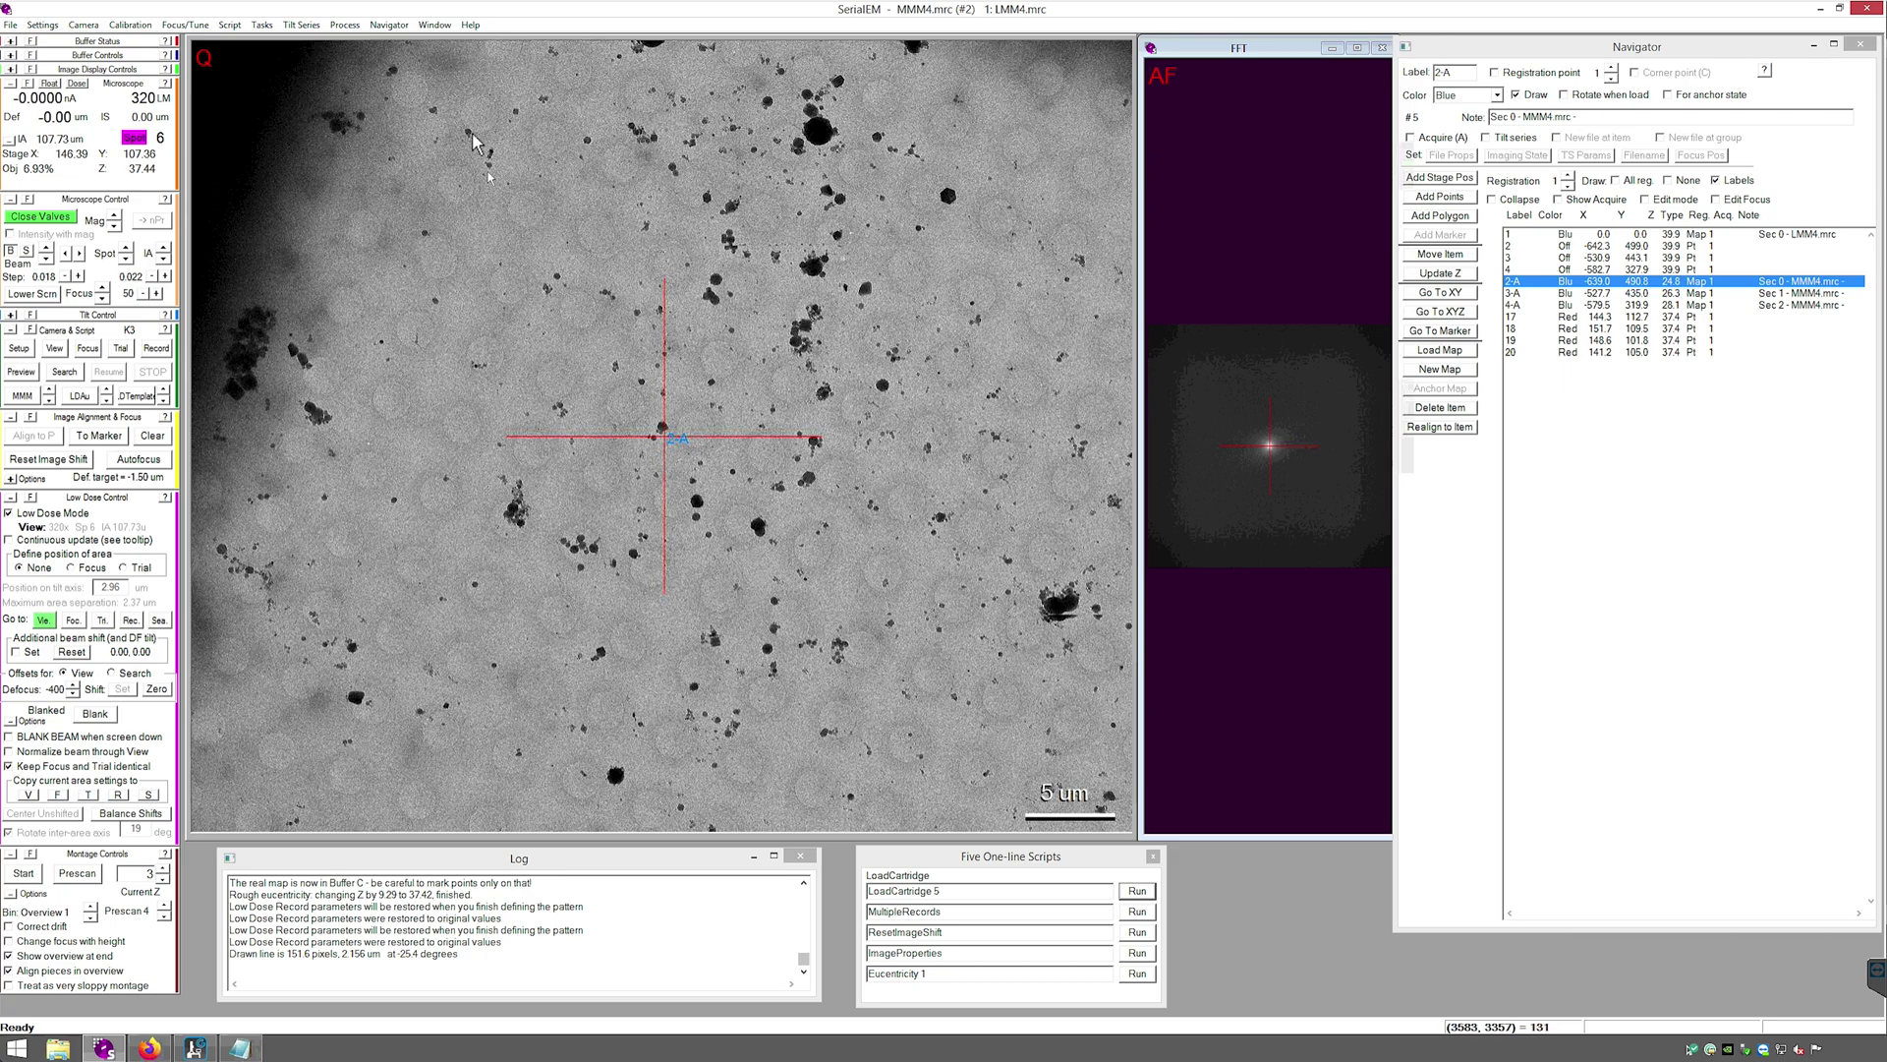
click(386, 28)
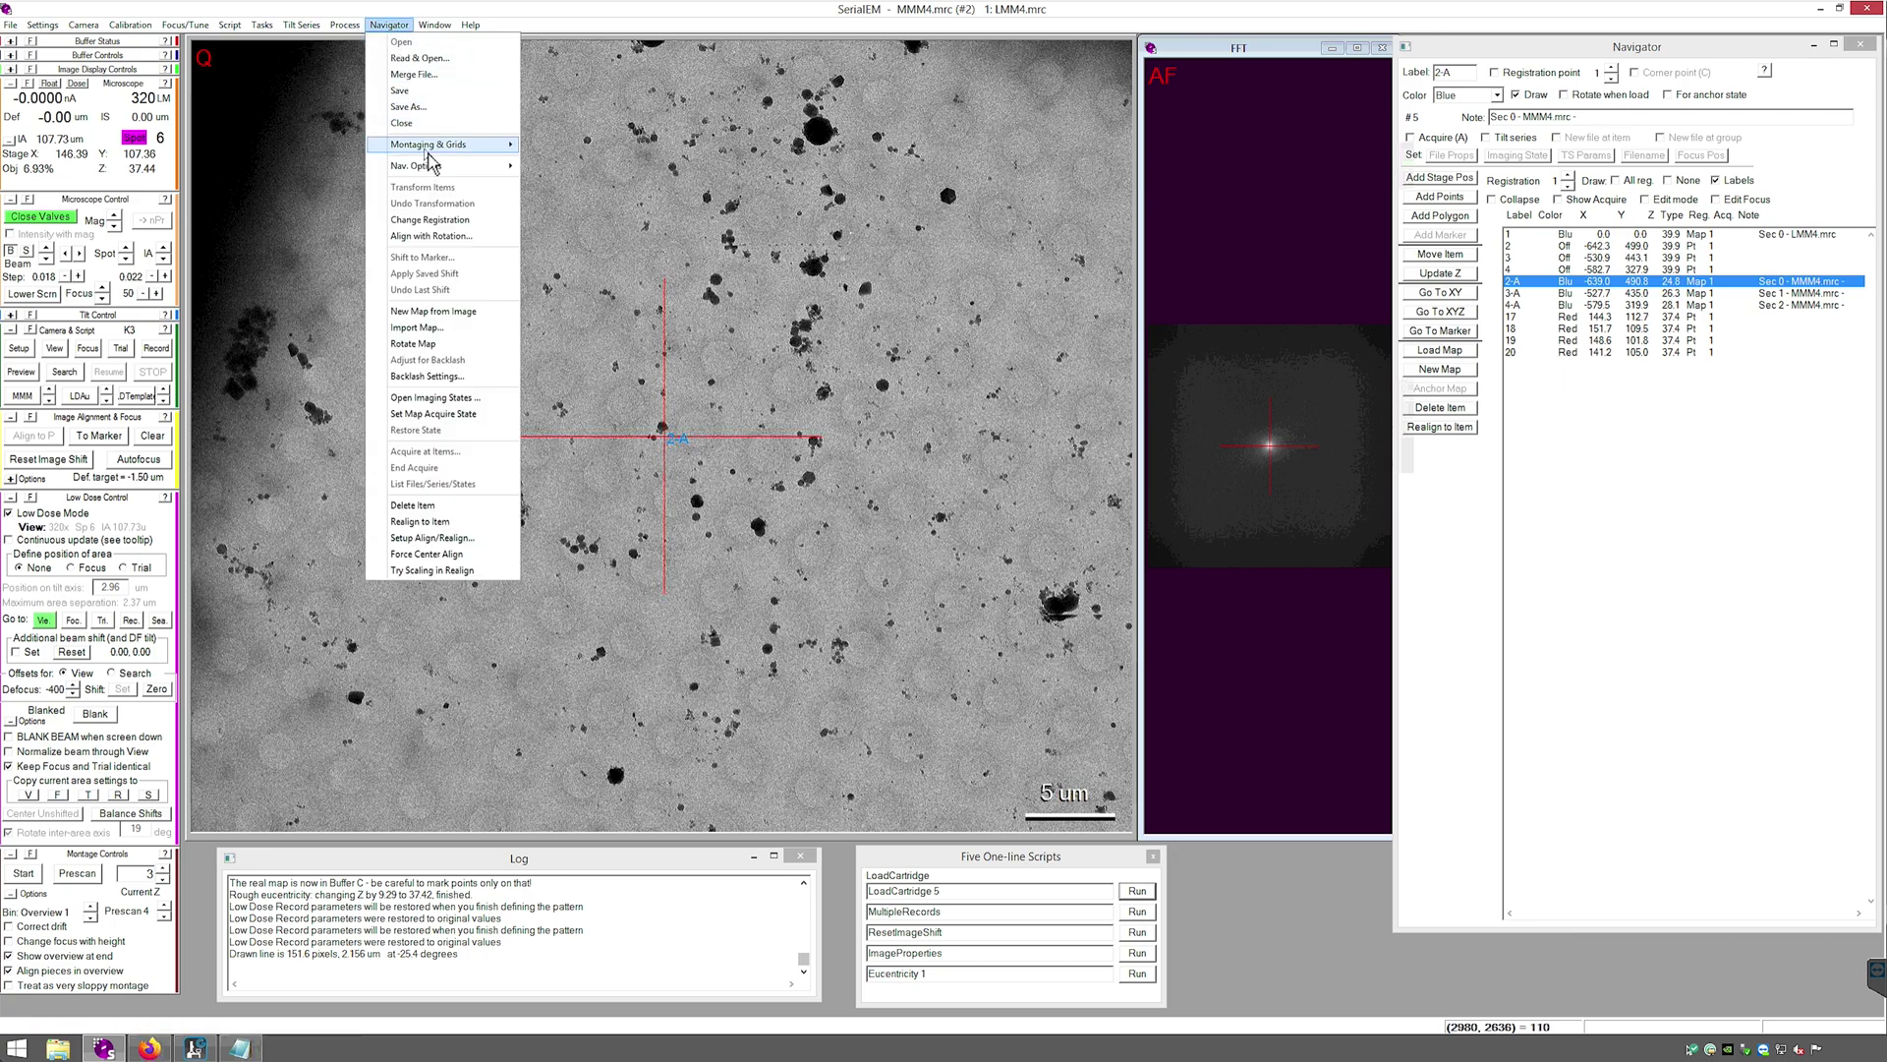
mouse_move(427, 147)
click(686, 252)
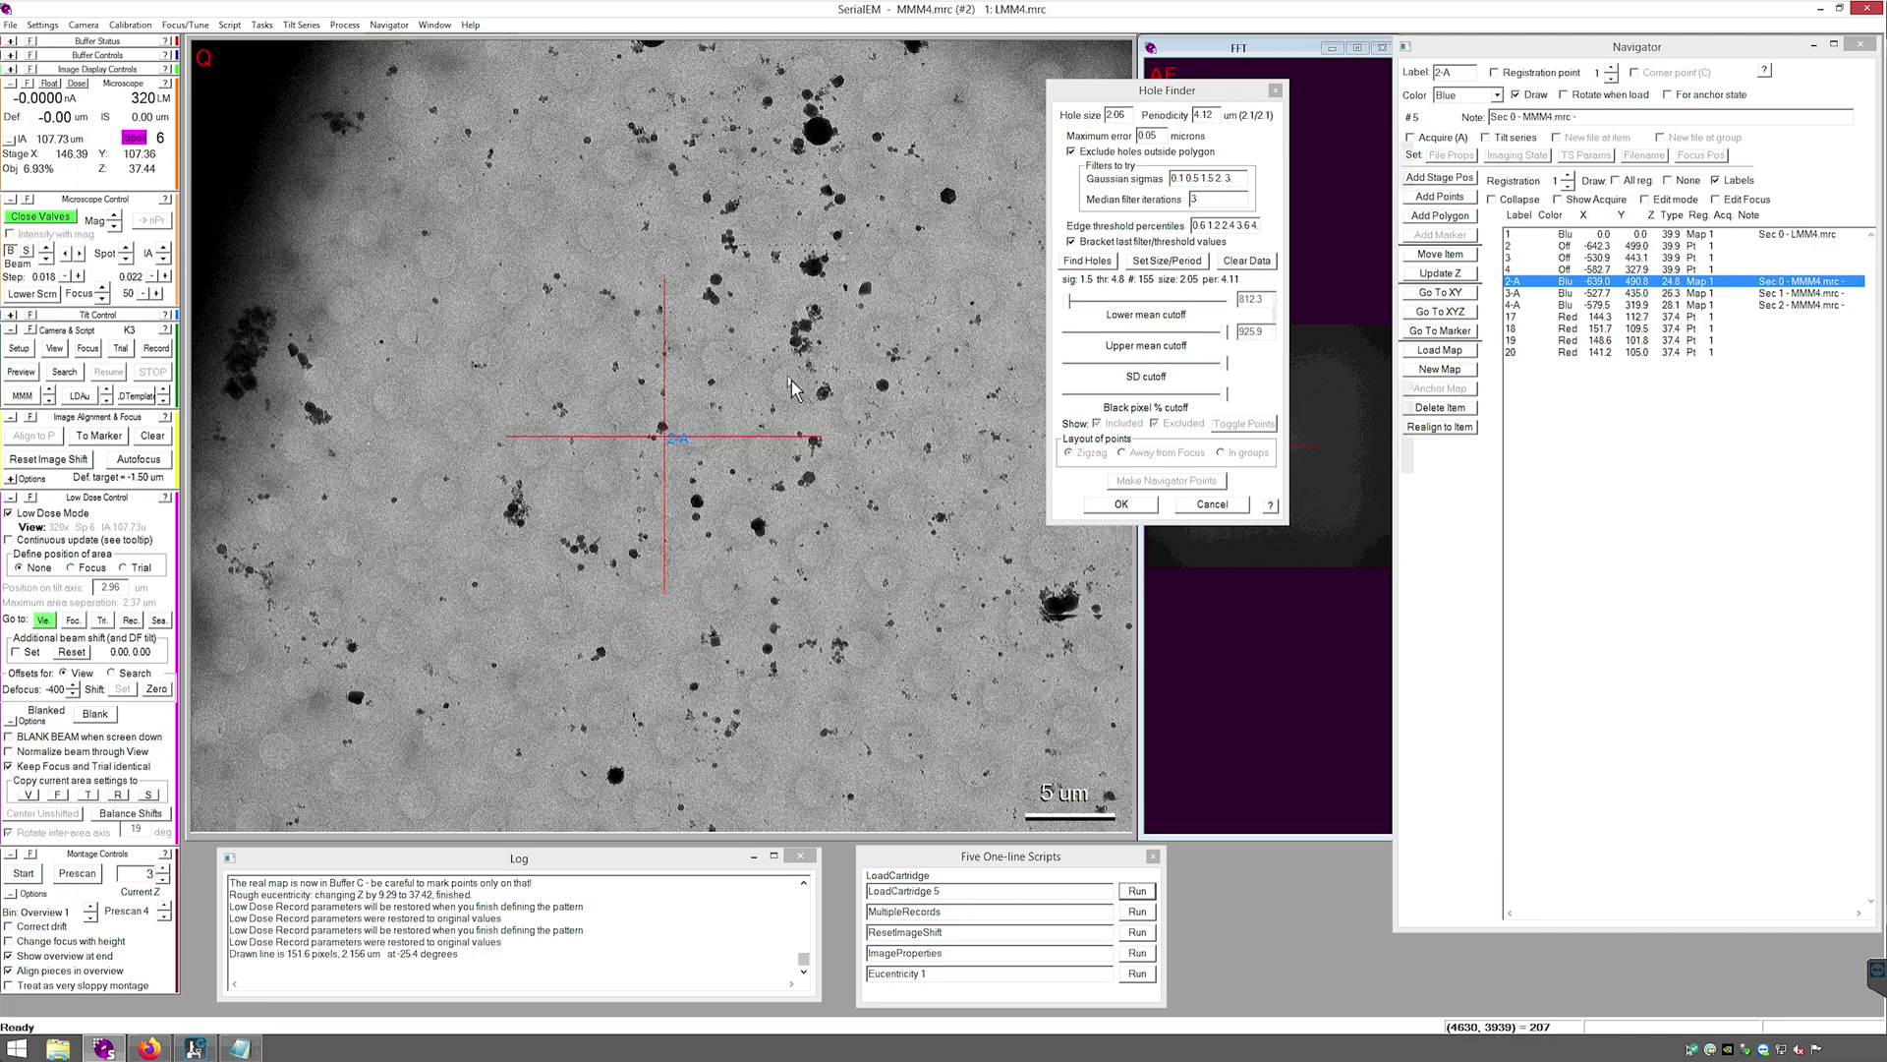
Measure the hole diameter and centre-to-centre spacing on the square map, and set the Hole Finder's hole size to 2.151 µm
scroll(792, 381, up, 1)
drag(593, 392, 641, 415)
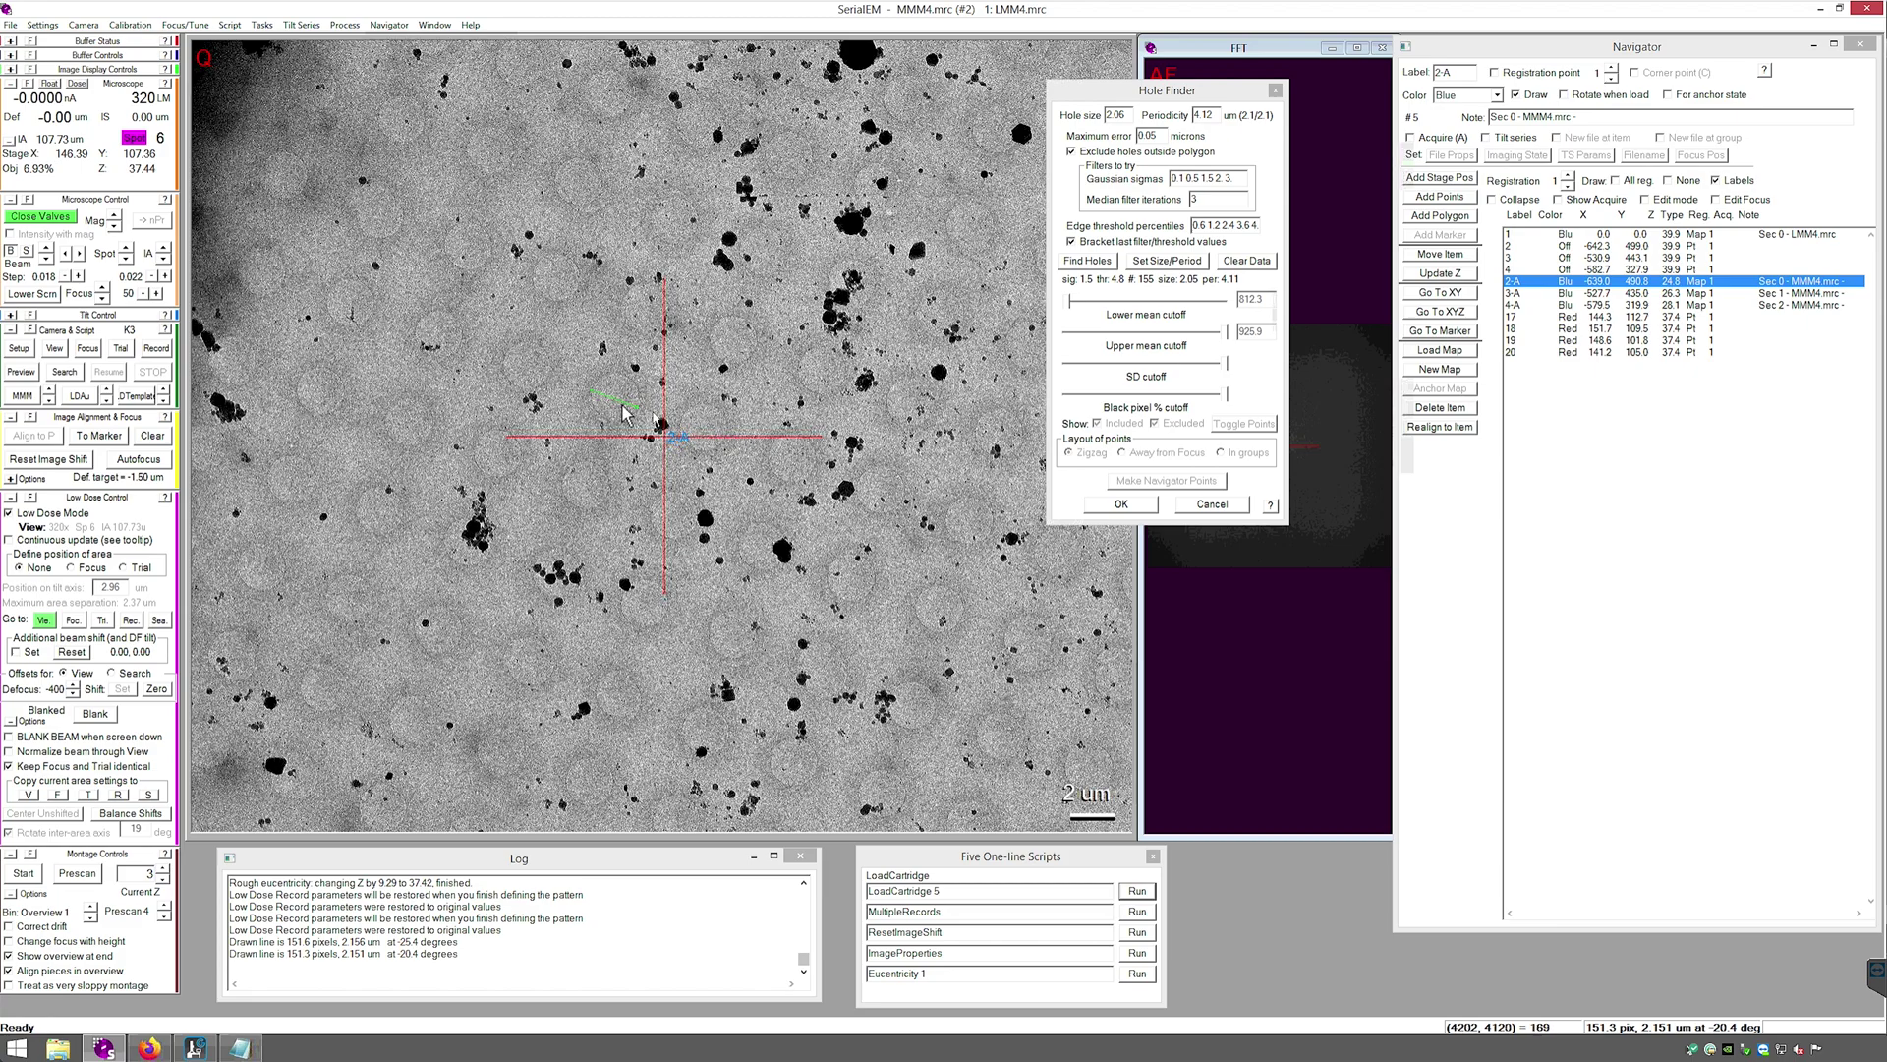
drag(617, 406, 710, 436)
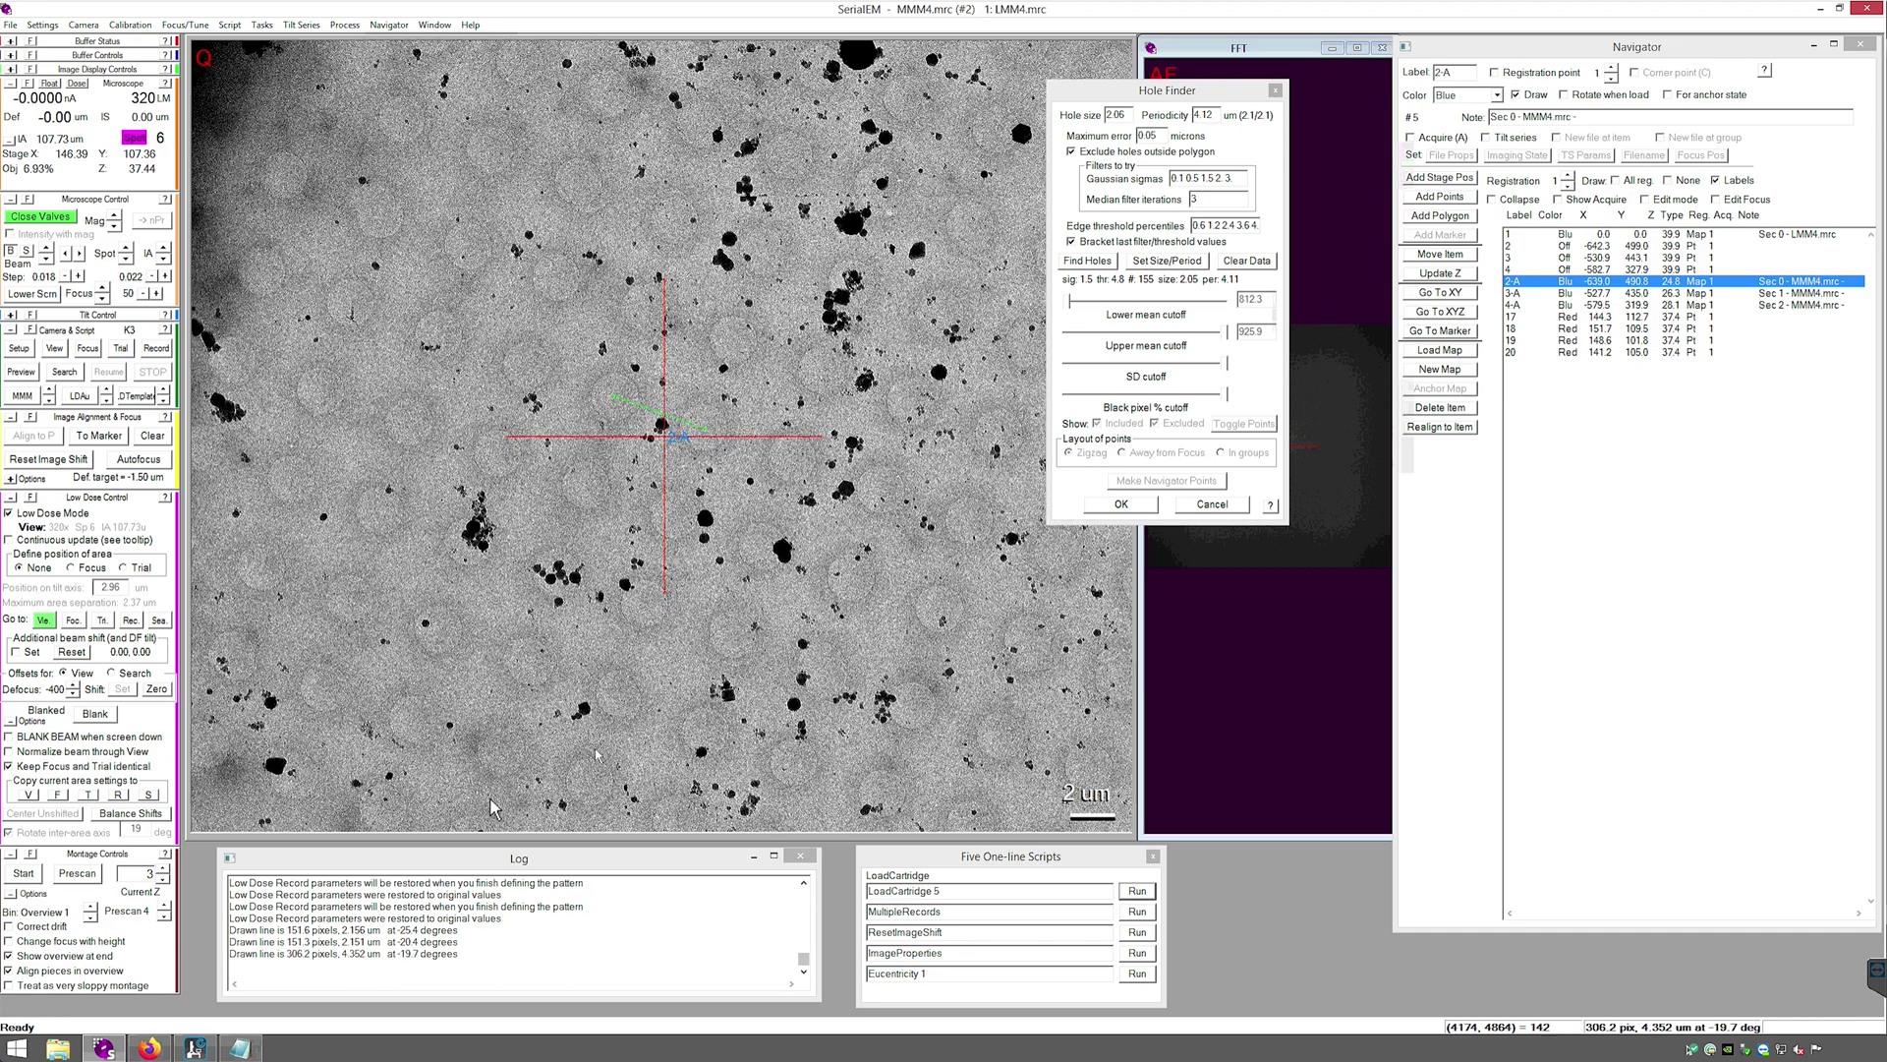
click(1121, 116)
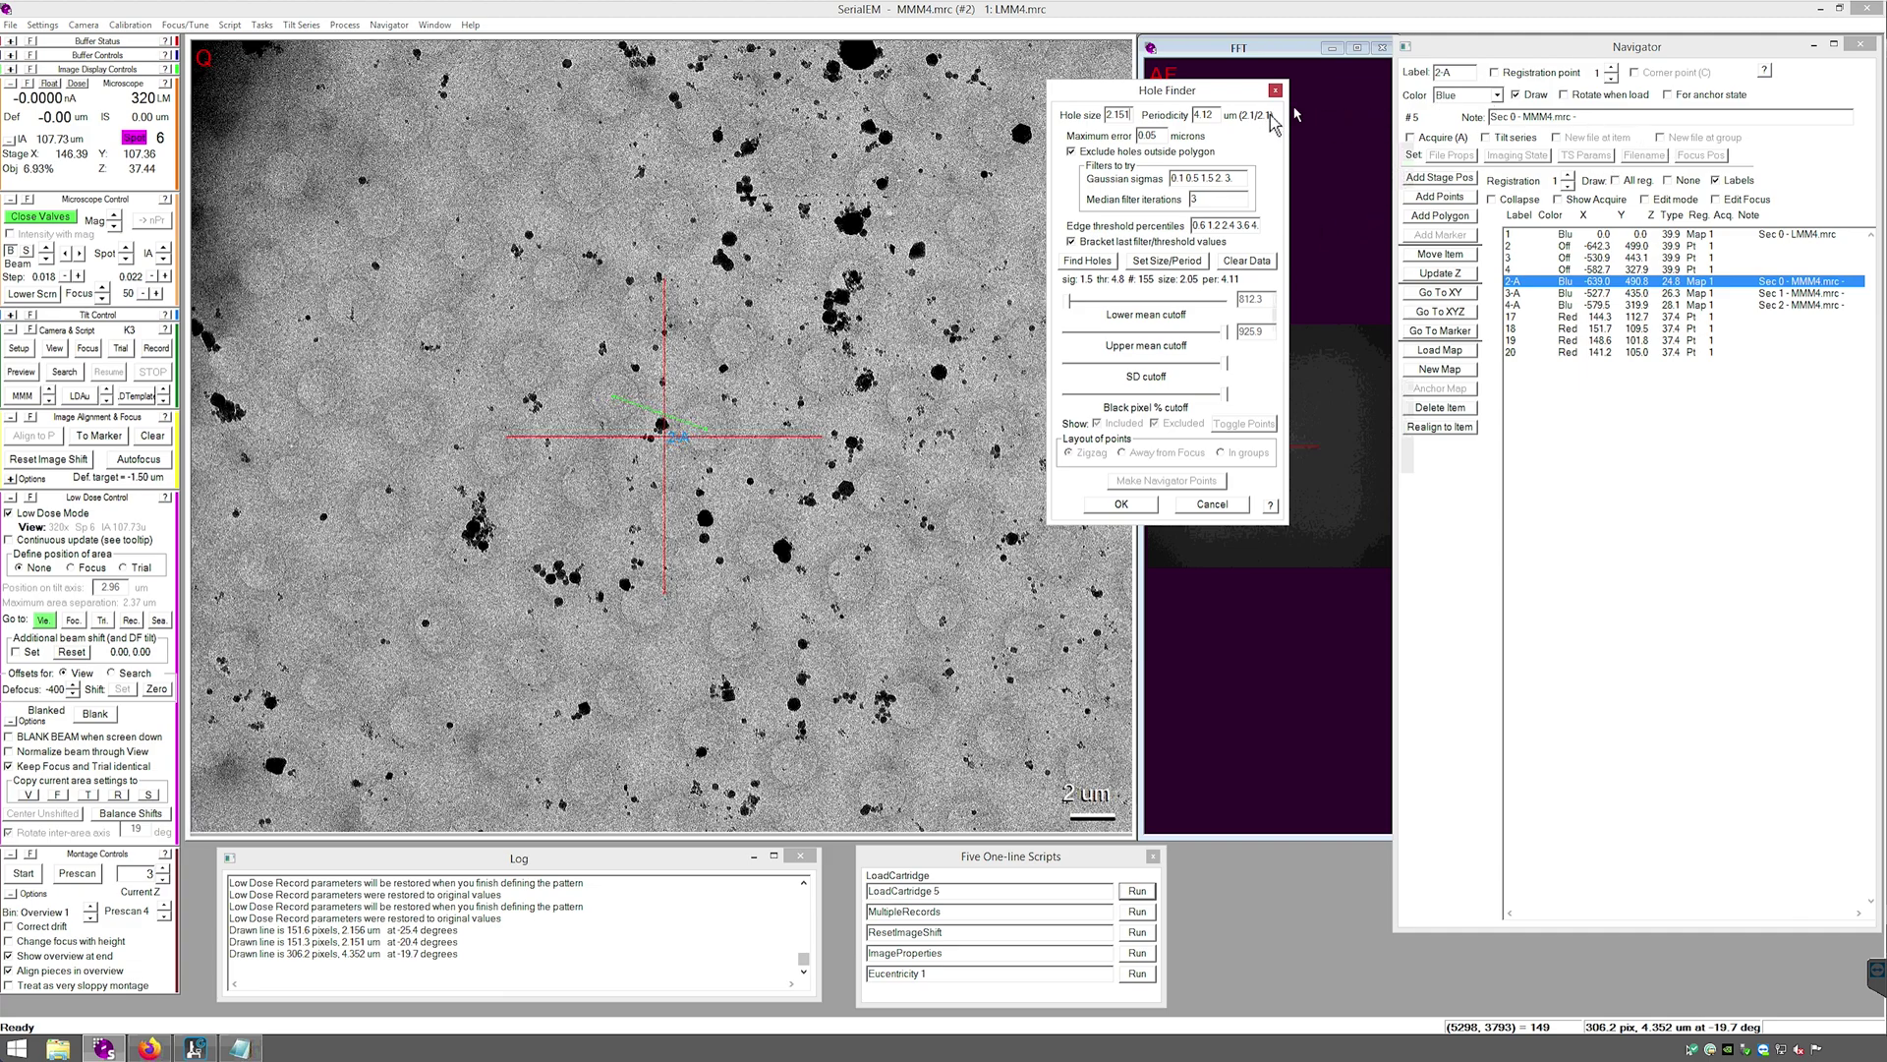
click(1337, 152)
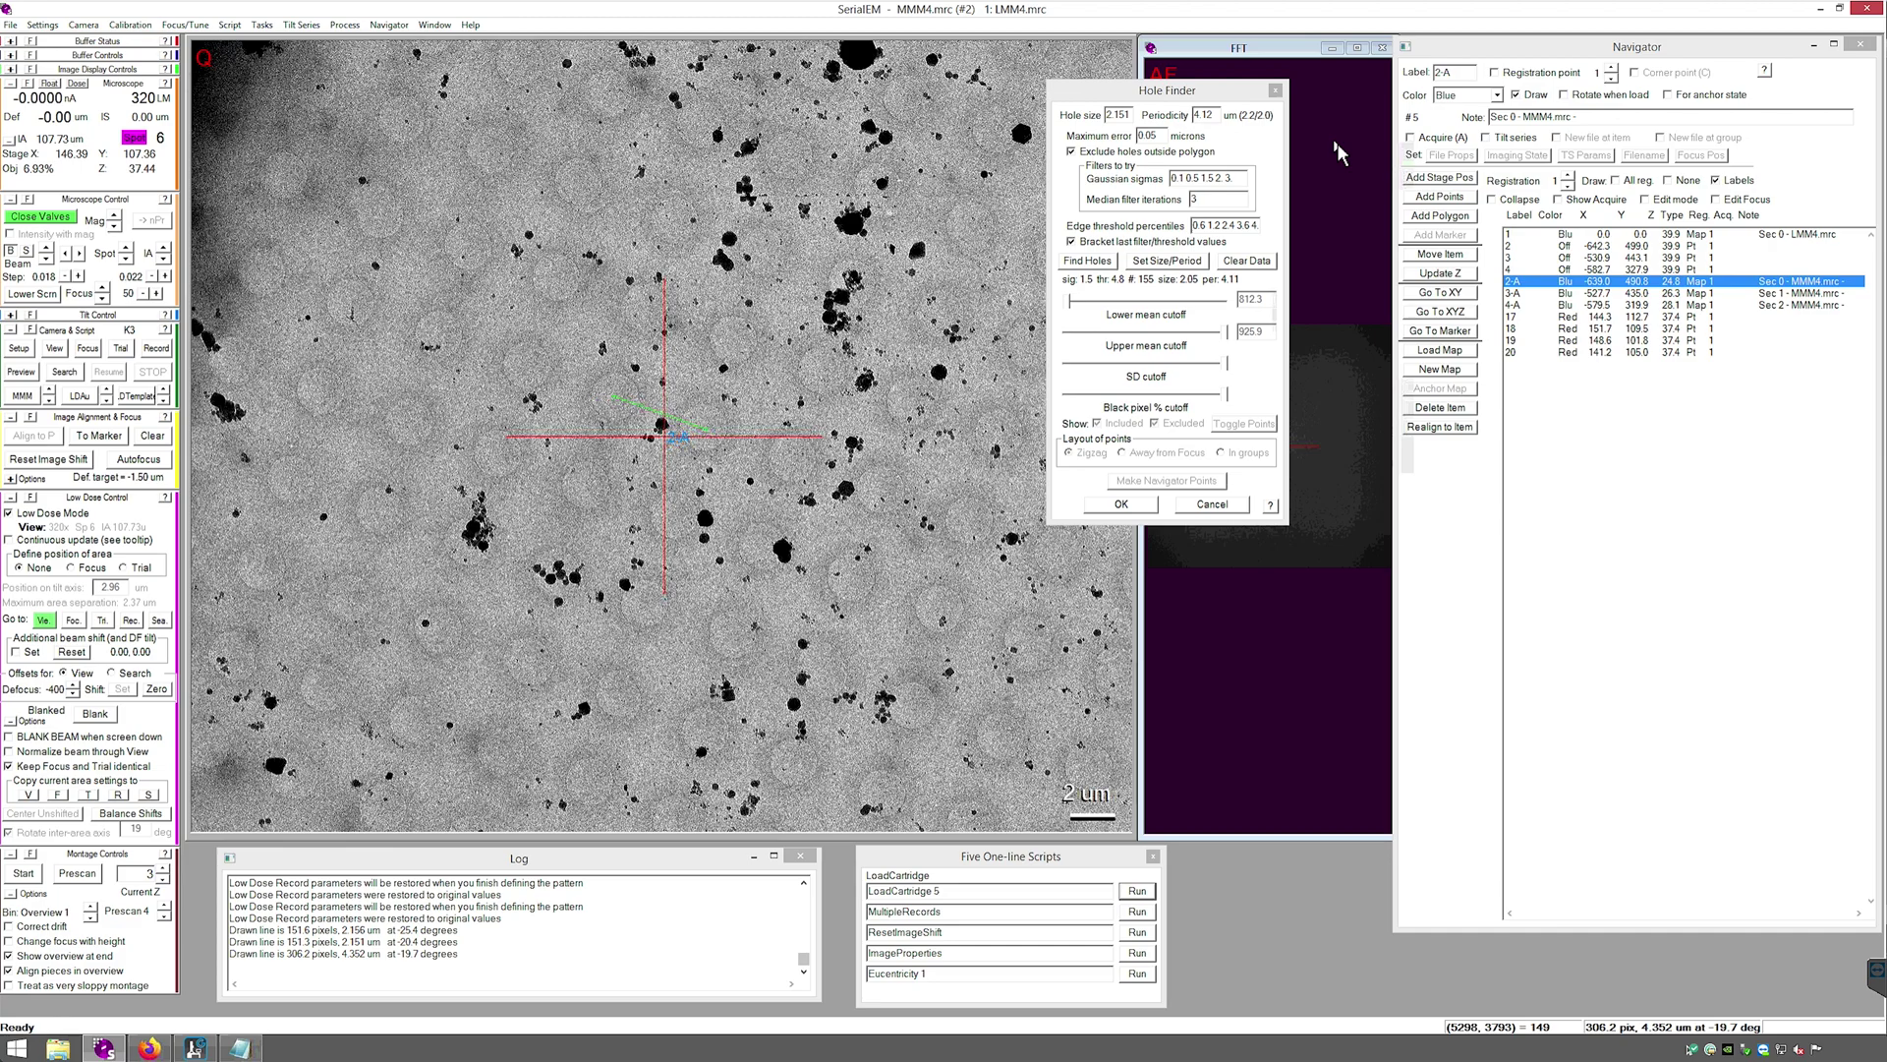
Find the holes on map 2-A and check them by hiding and reshowing the excluded ones
click(1088, 262)
click(1088, 262)
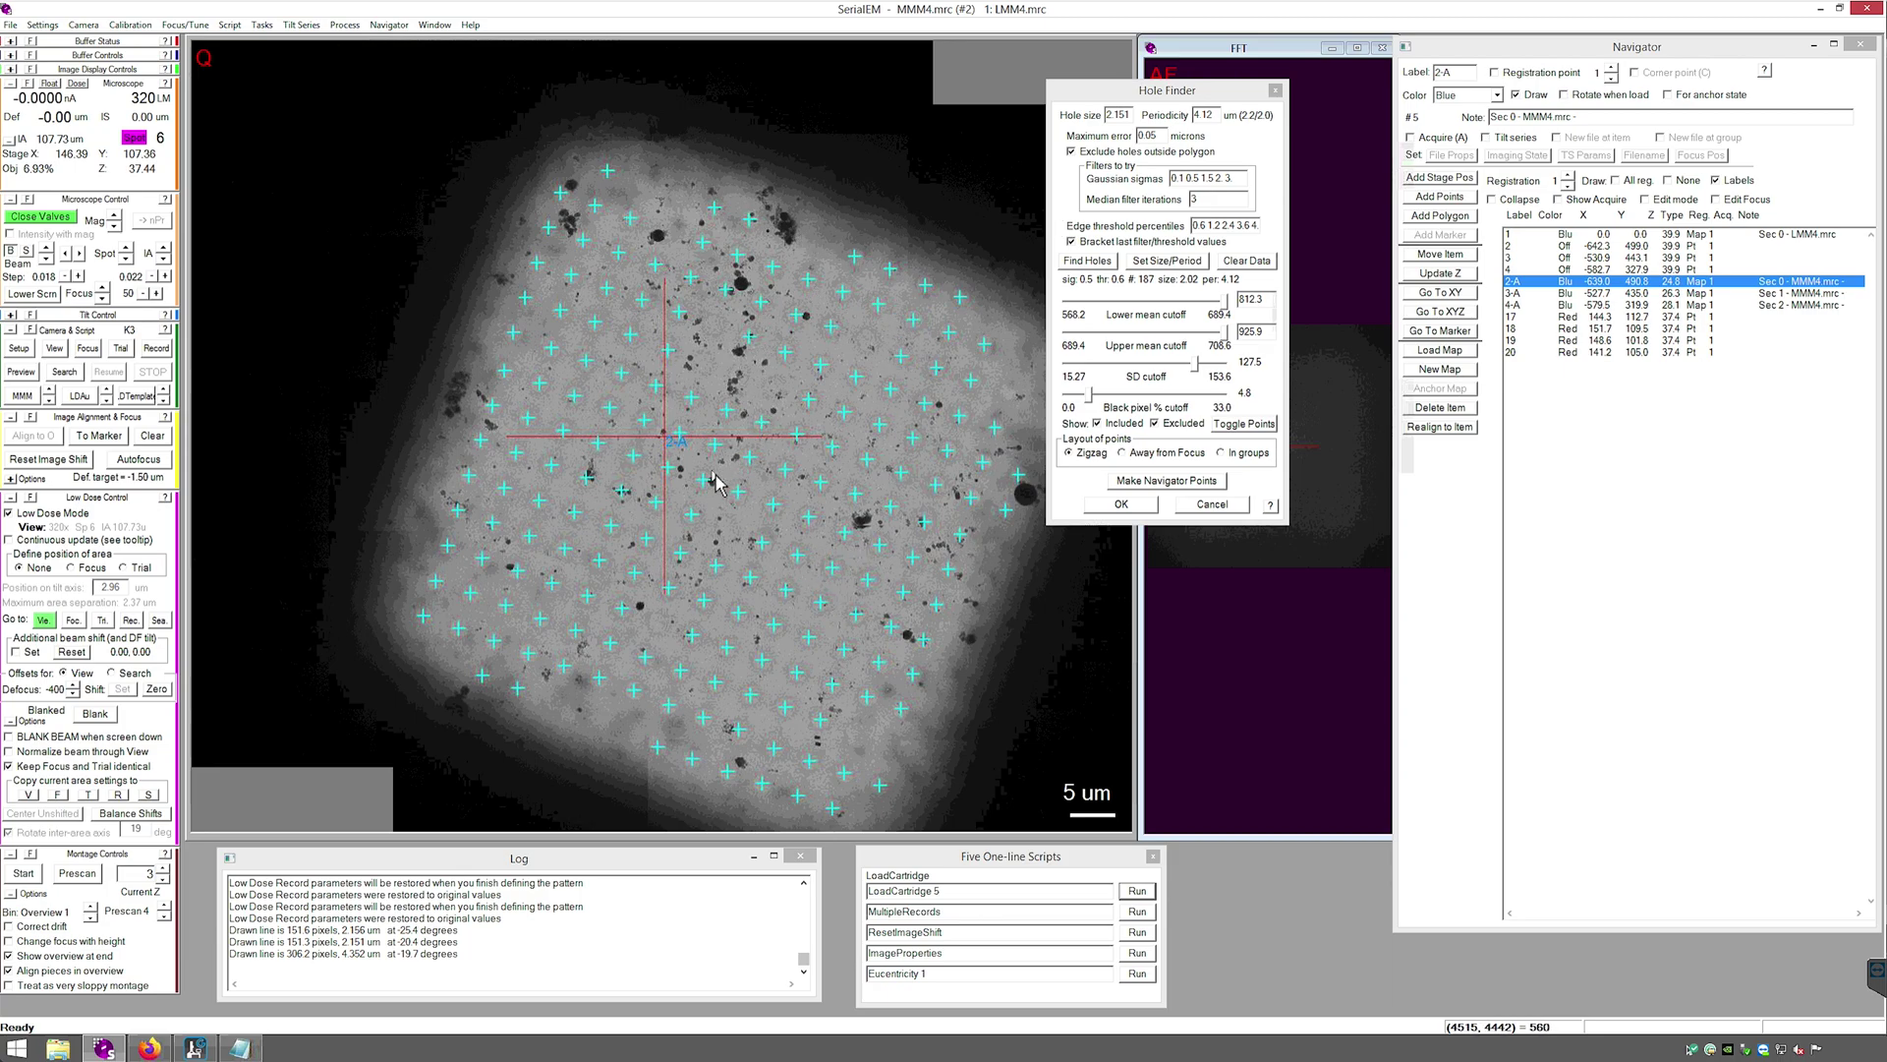
click(1156, 423)
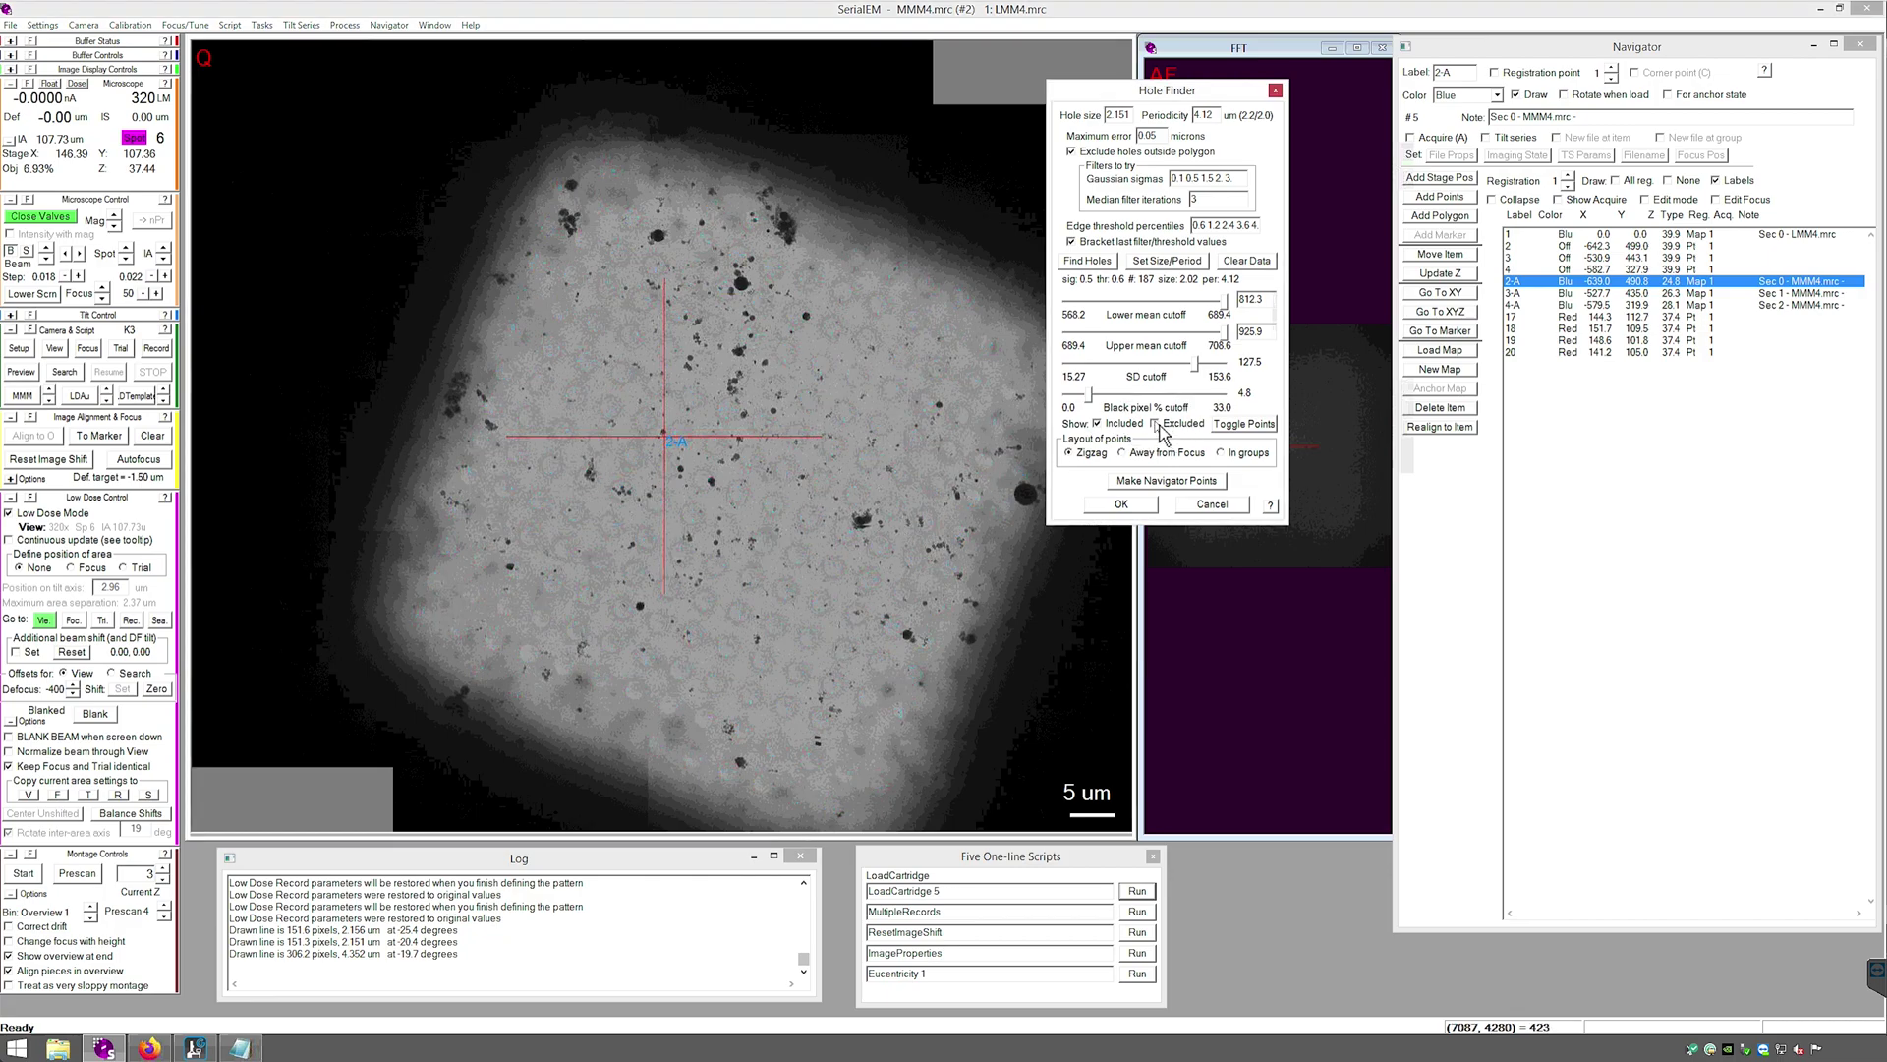
click(1156, 423)
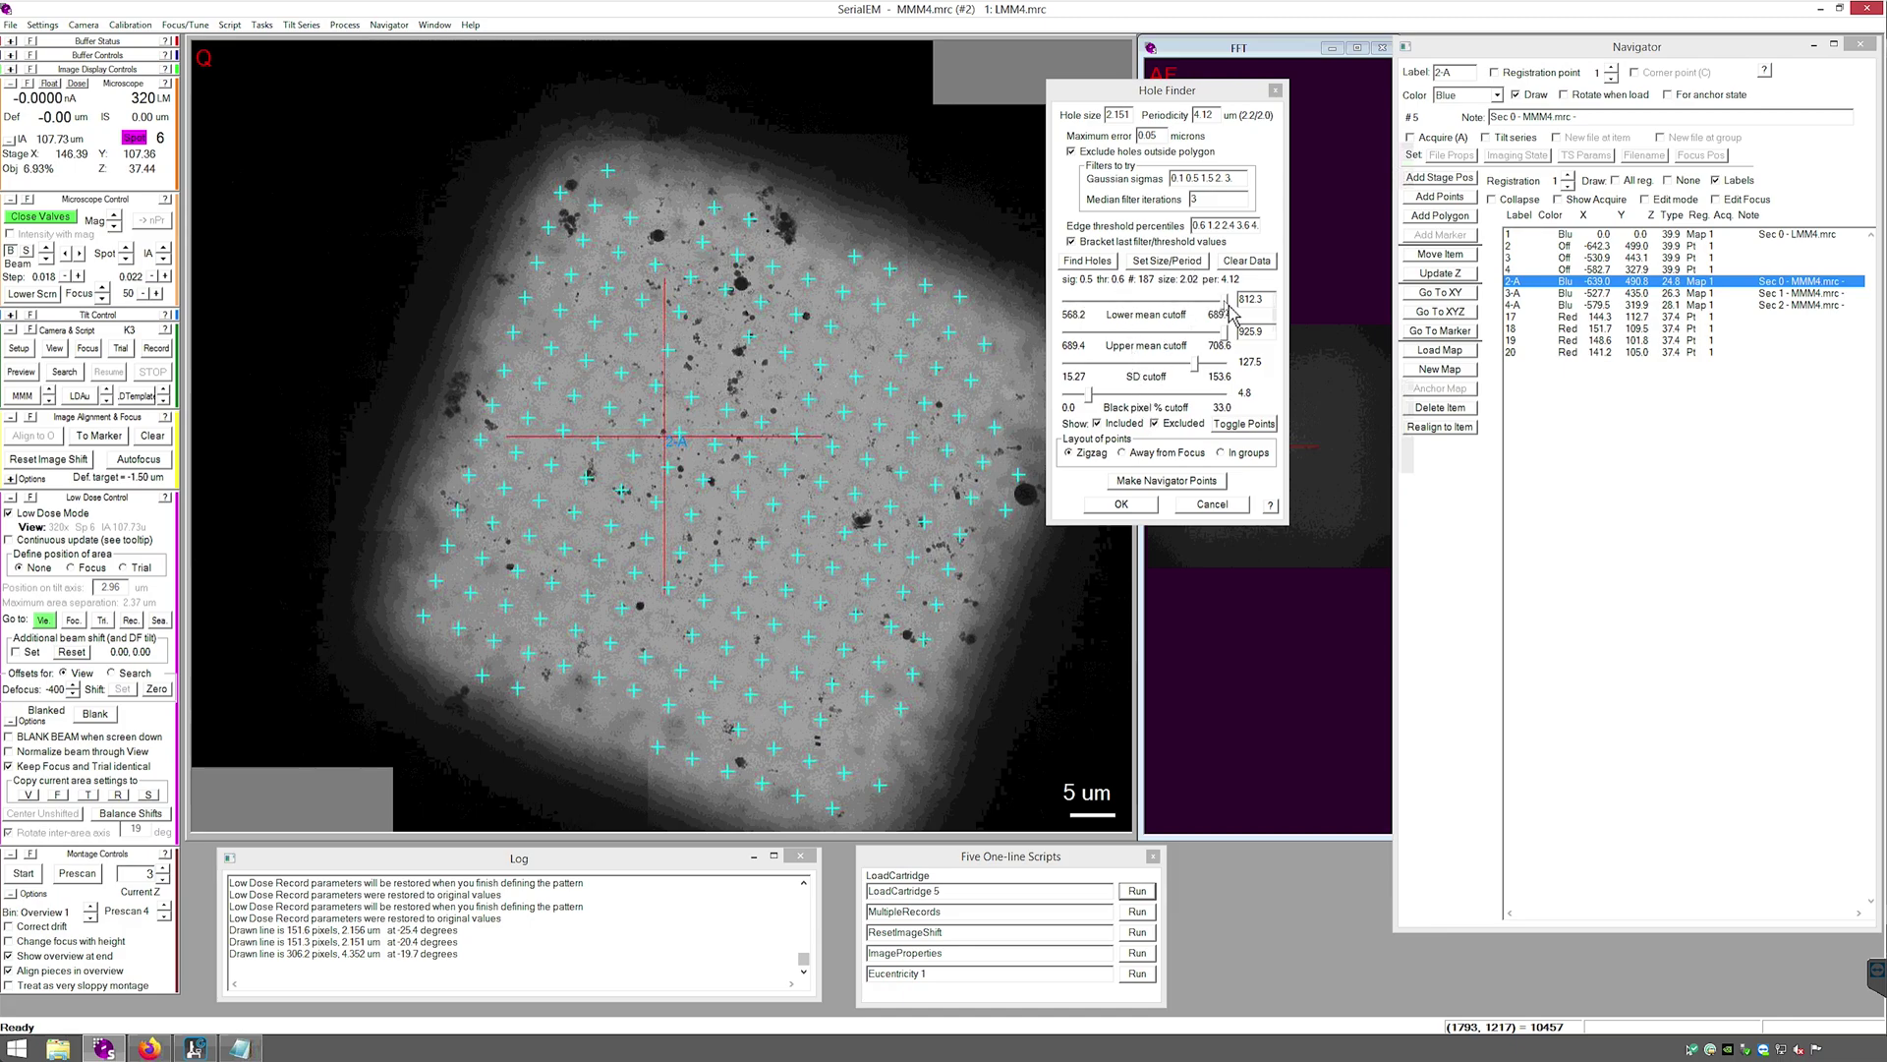
Set the lower mean cutoff to 682.7 and the upper mean cutoff to 708.6, and inspect the included holes across the square
drag(1228, 308, 1299, 349)
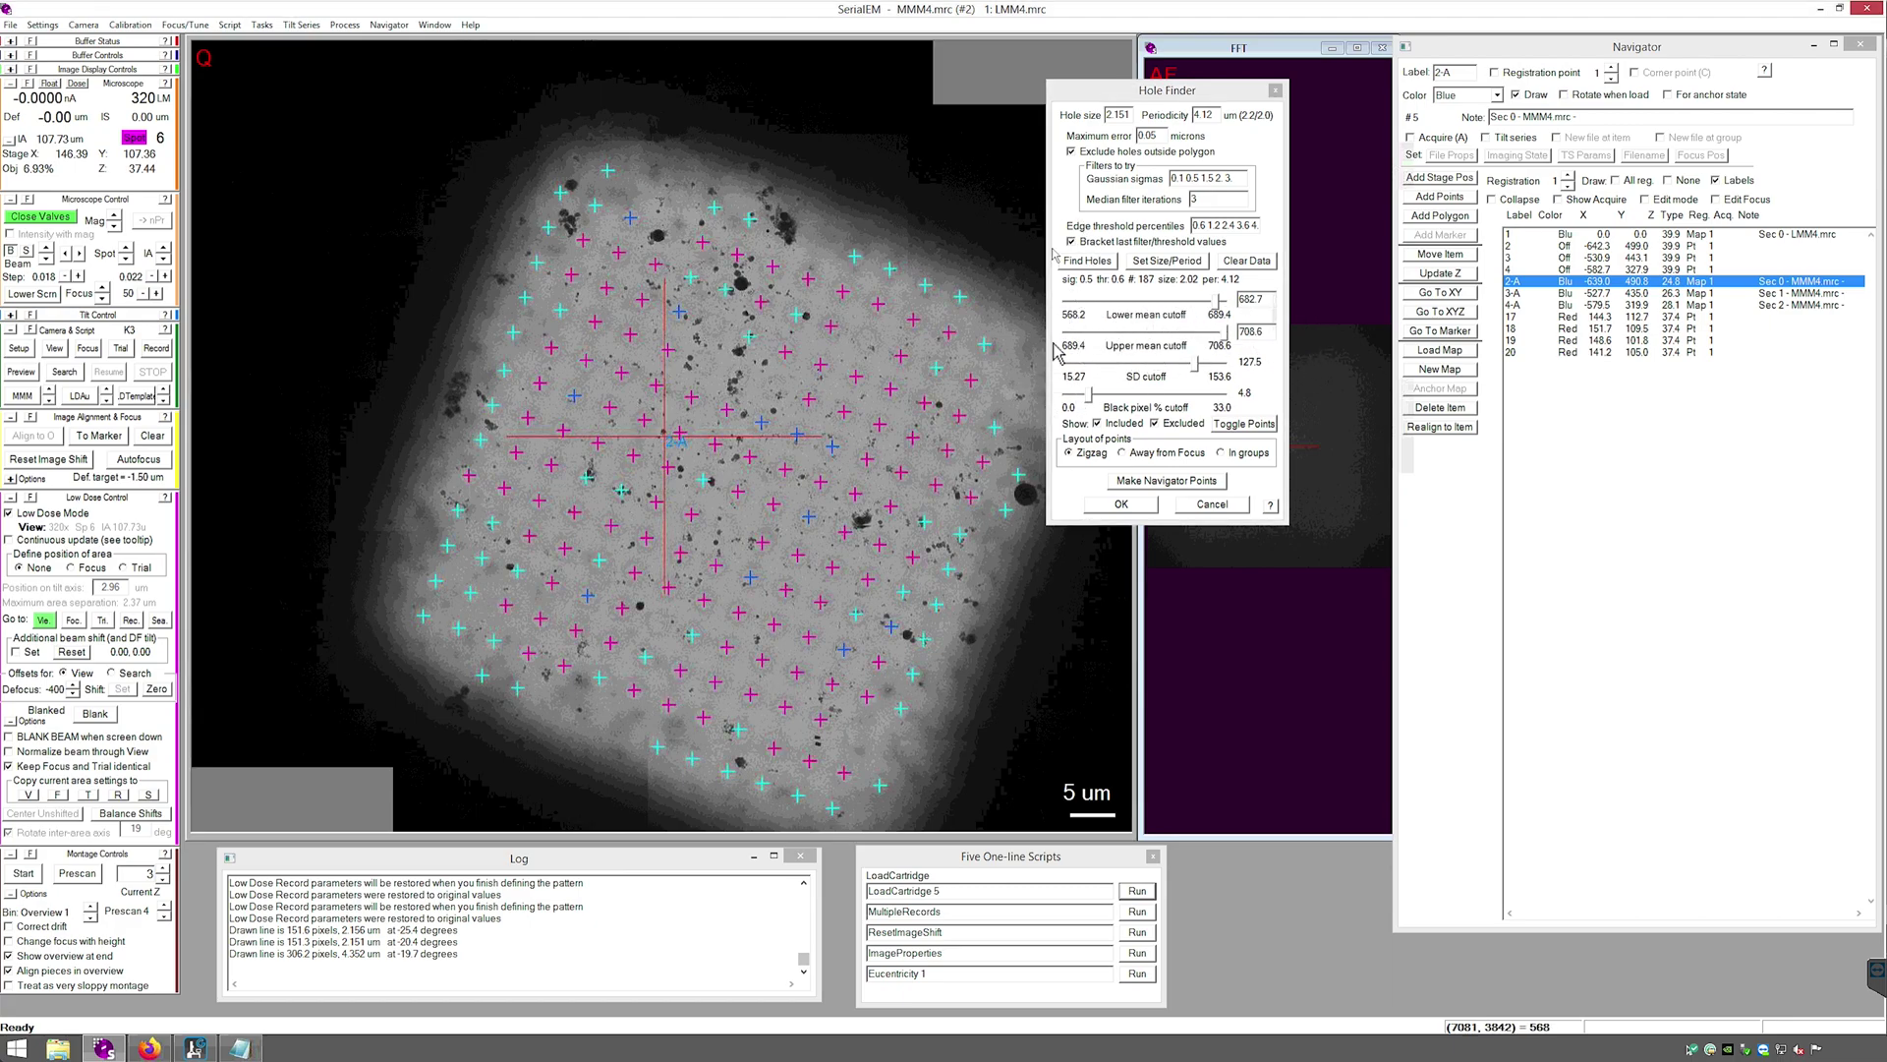
scroll(757, 426, up, 2)
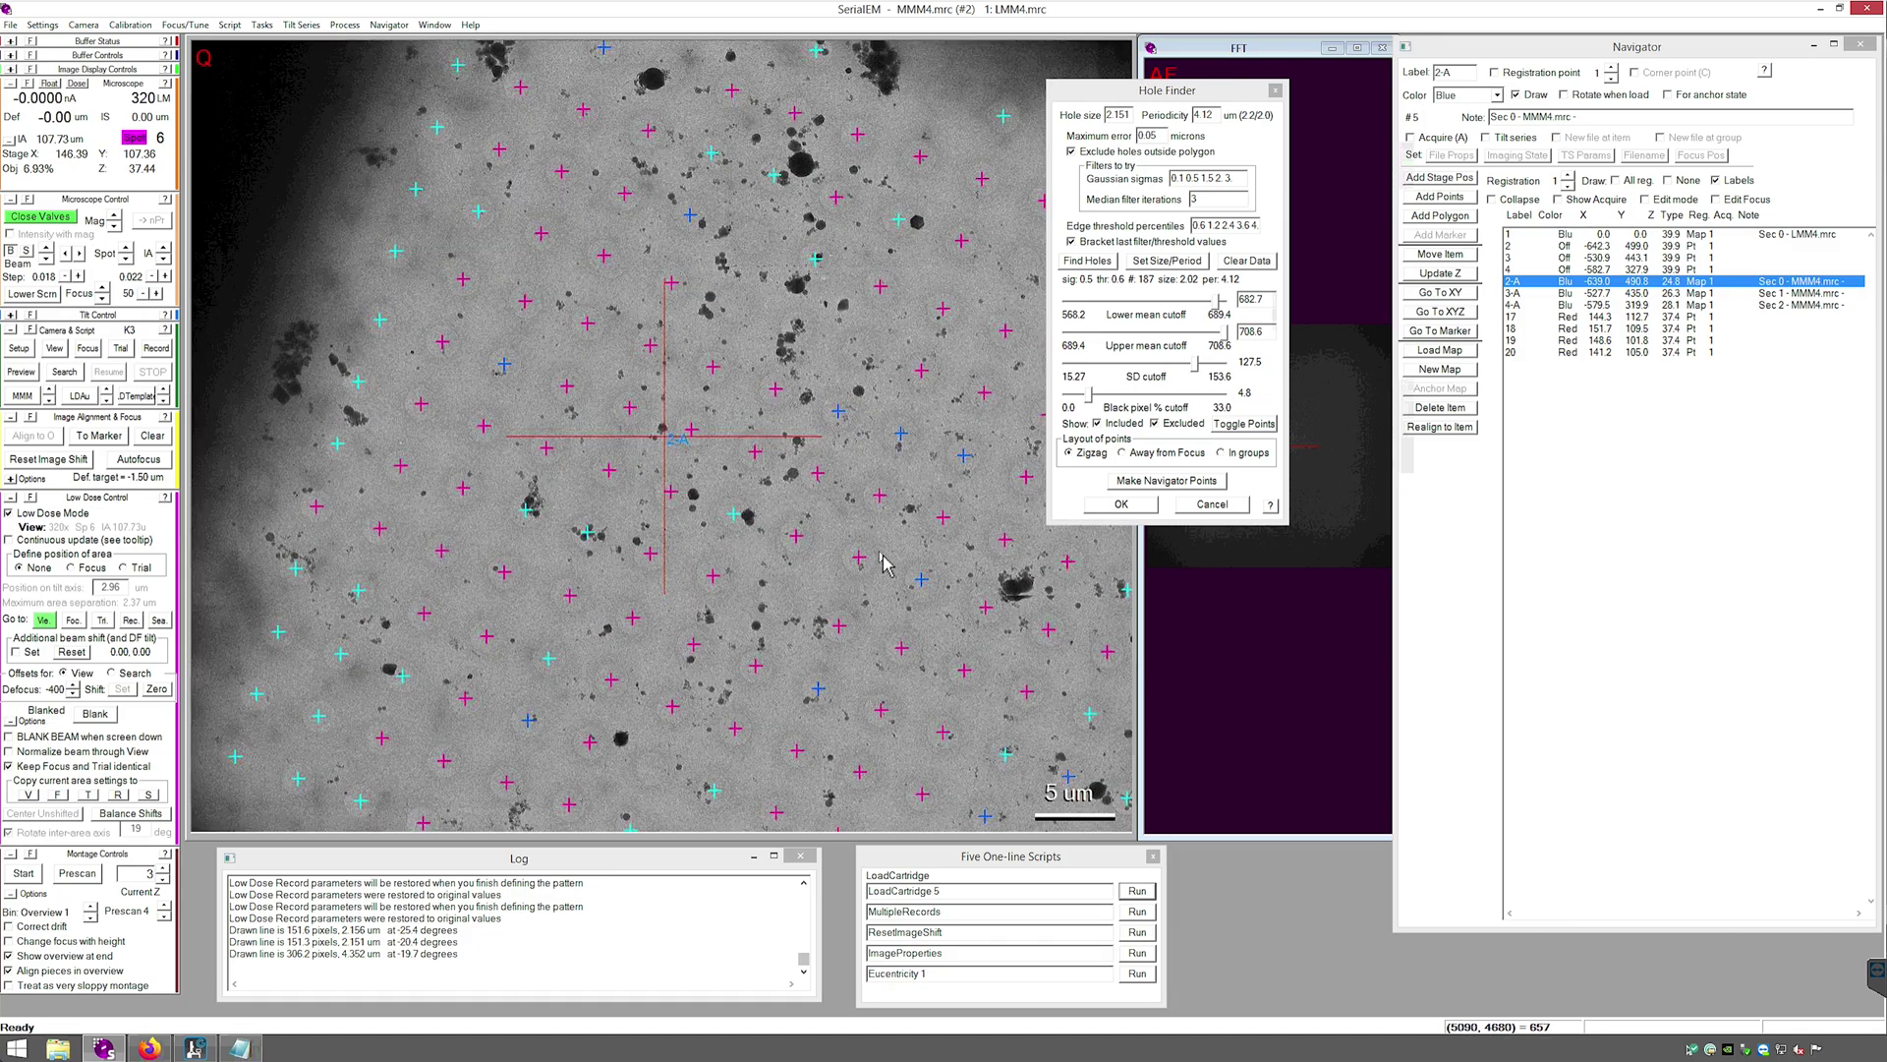
scroll(885, 559, down, 2)
scroll(885, 558, down, 1)
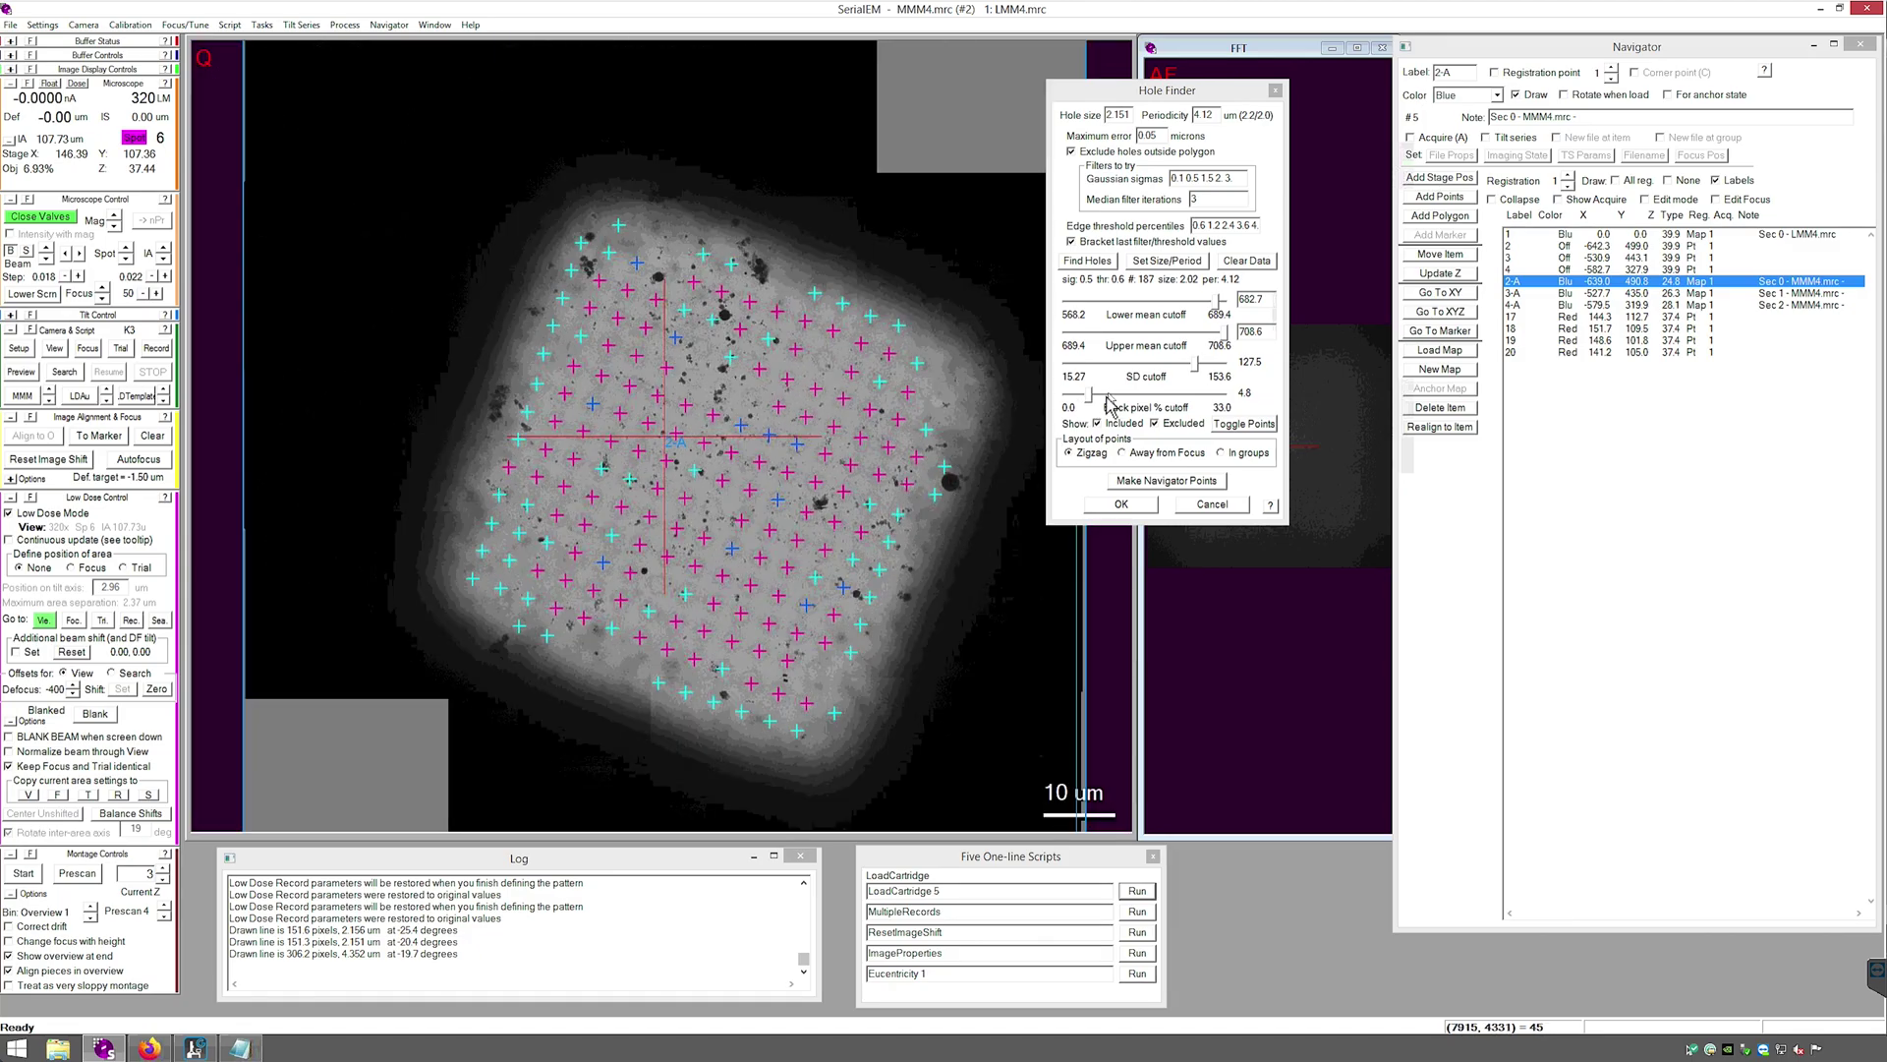
Set the black pixel cutoff to 3.1% and make Navigator points from the included holes in zigzag layout
mouse_move(1093, 395)
mouse_down()
mouse_move(1172, 403)
mouse_move(1033, 393)
mouse_move(1130, 411)
mouse_move(1115, 411)
mouse_up()
drag(1103, 404, 1088, 404)
scroll(860, 457, up, 3)
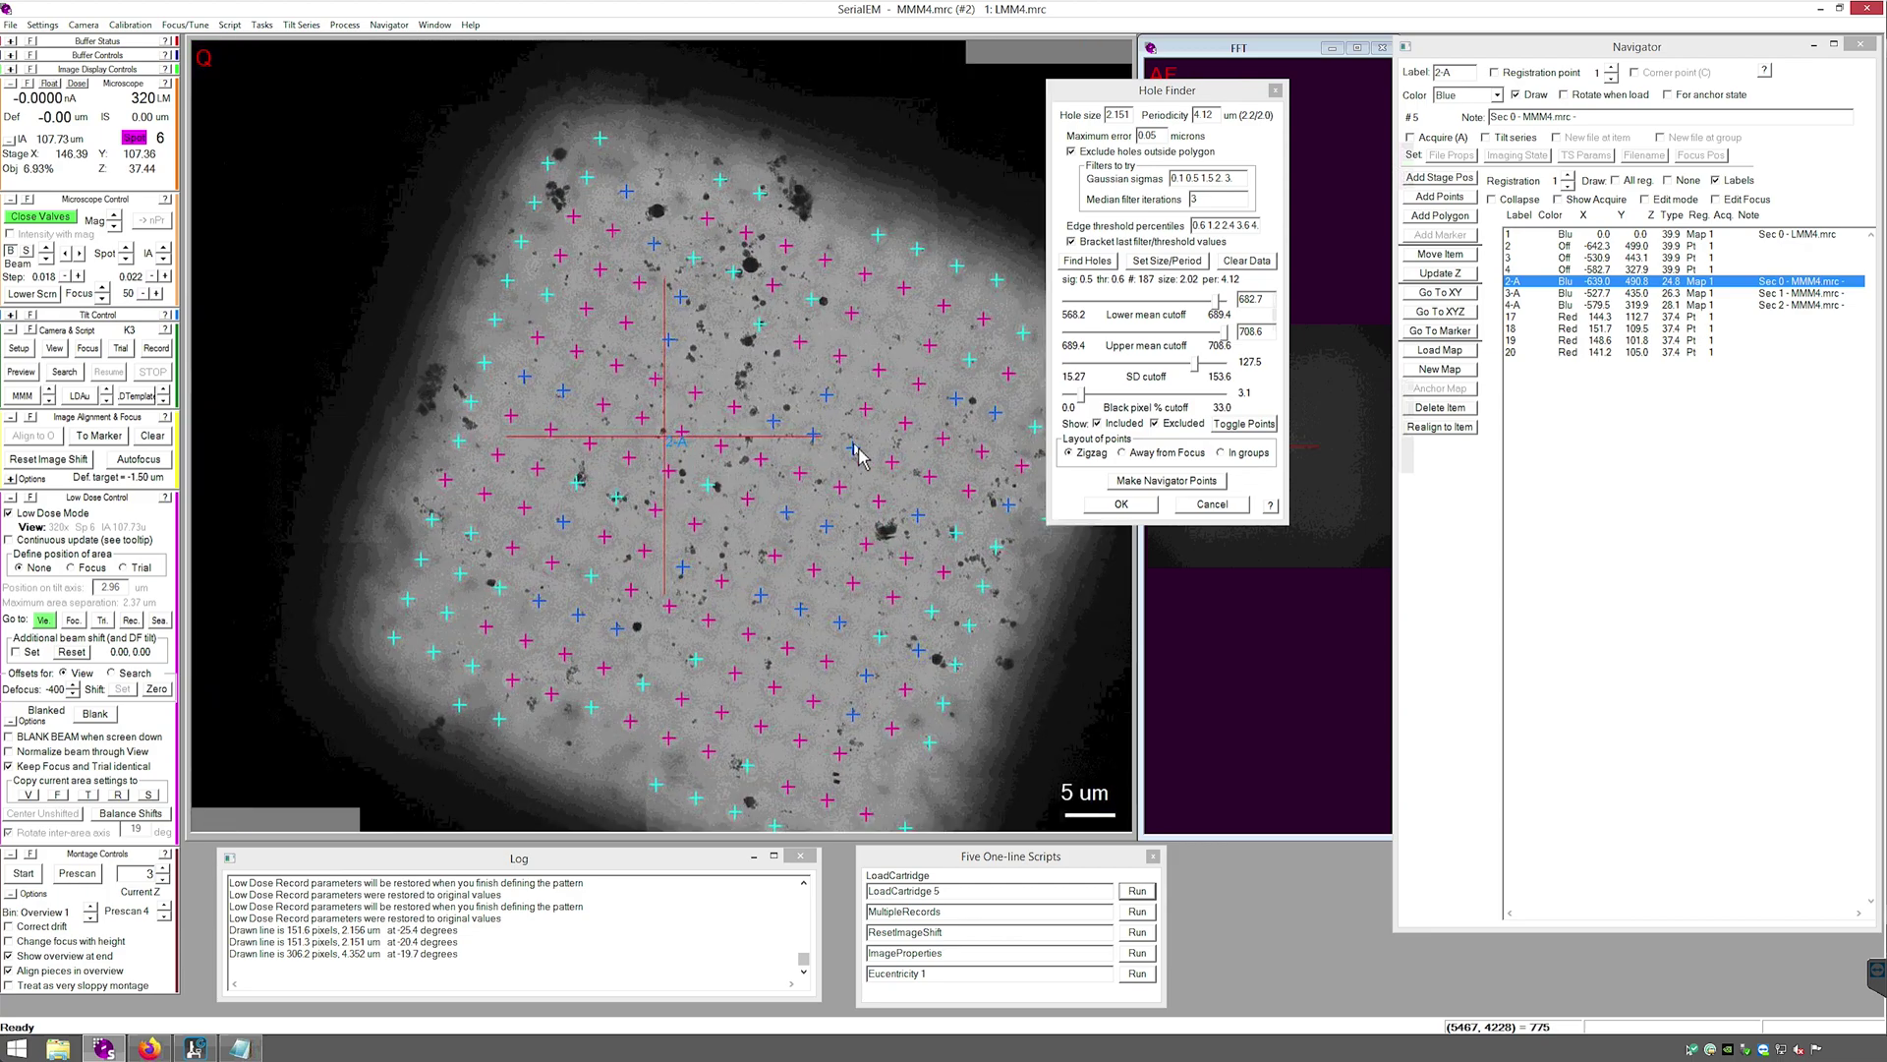
scroll(860, 457, down, 4)
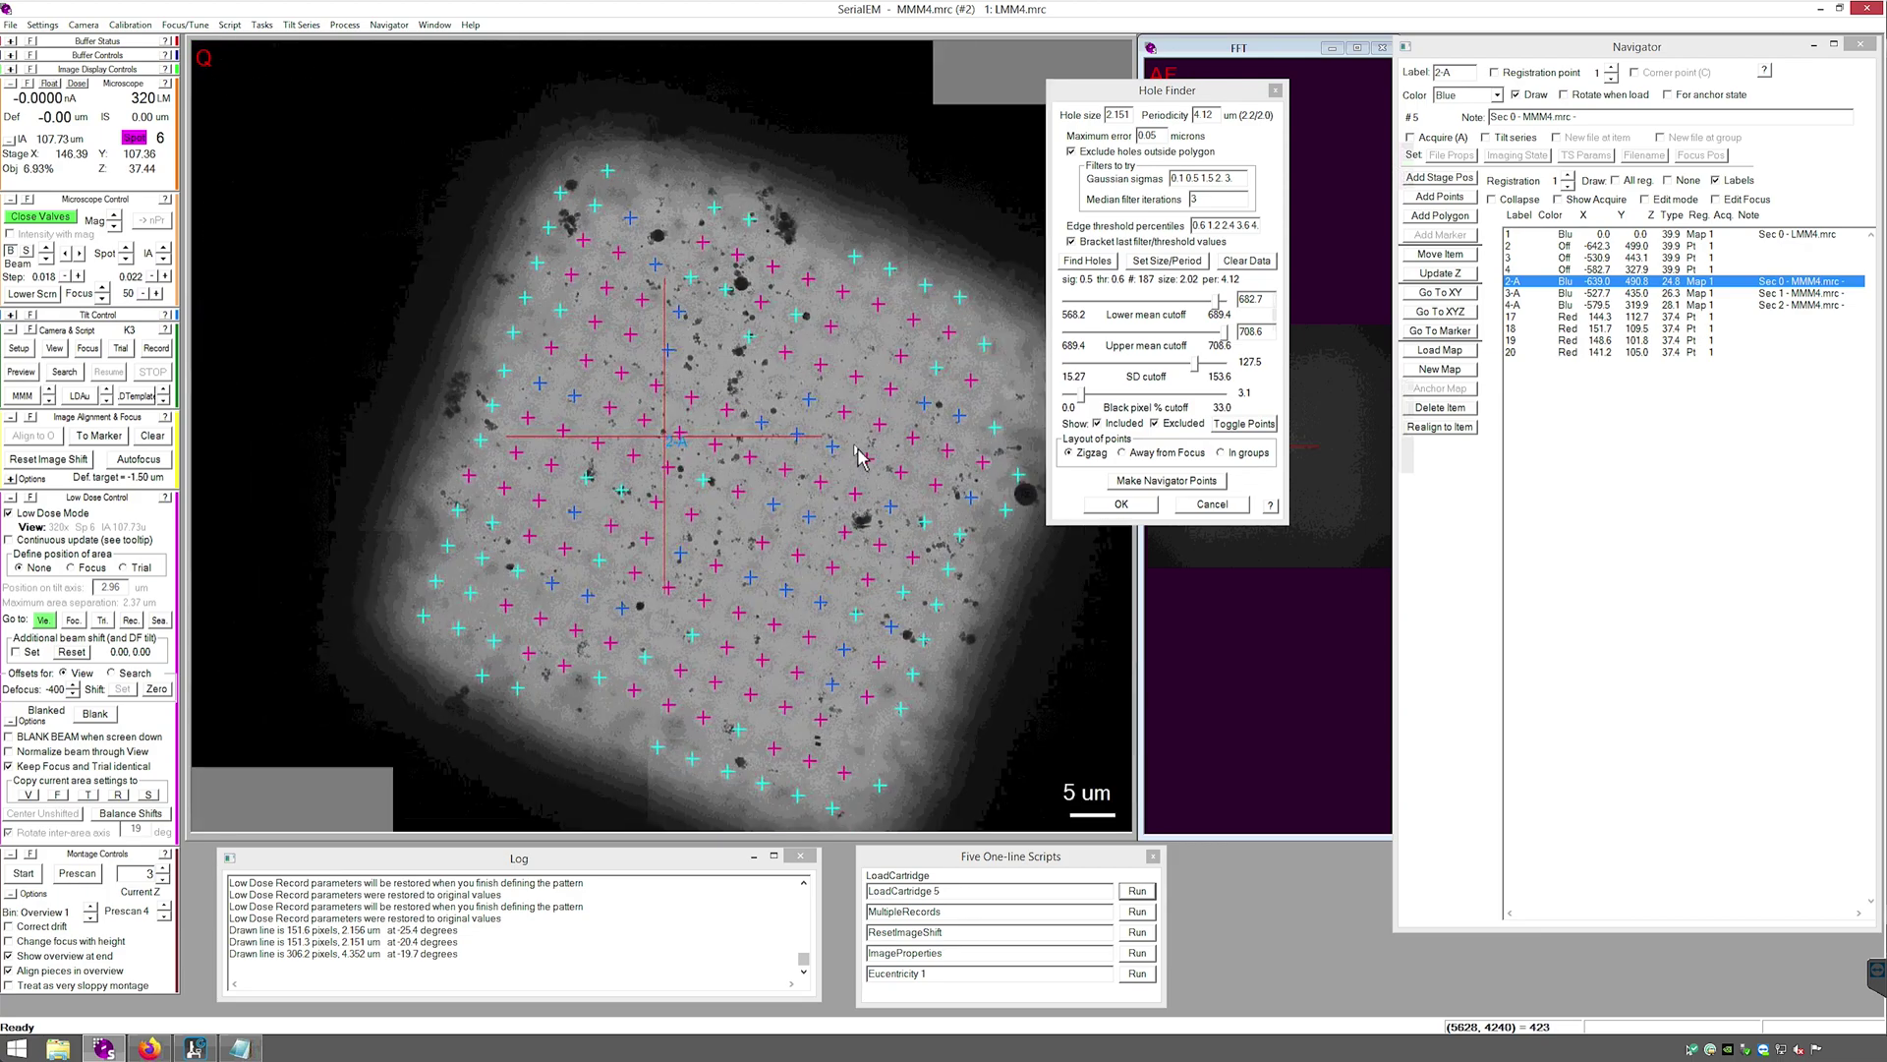
click(1153, 481)
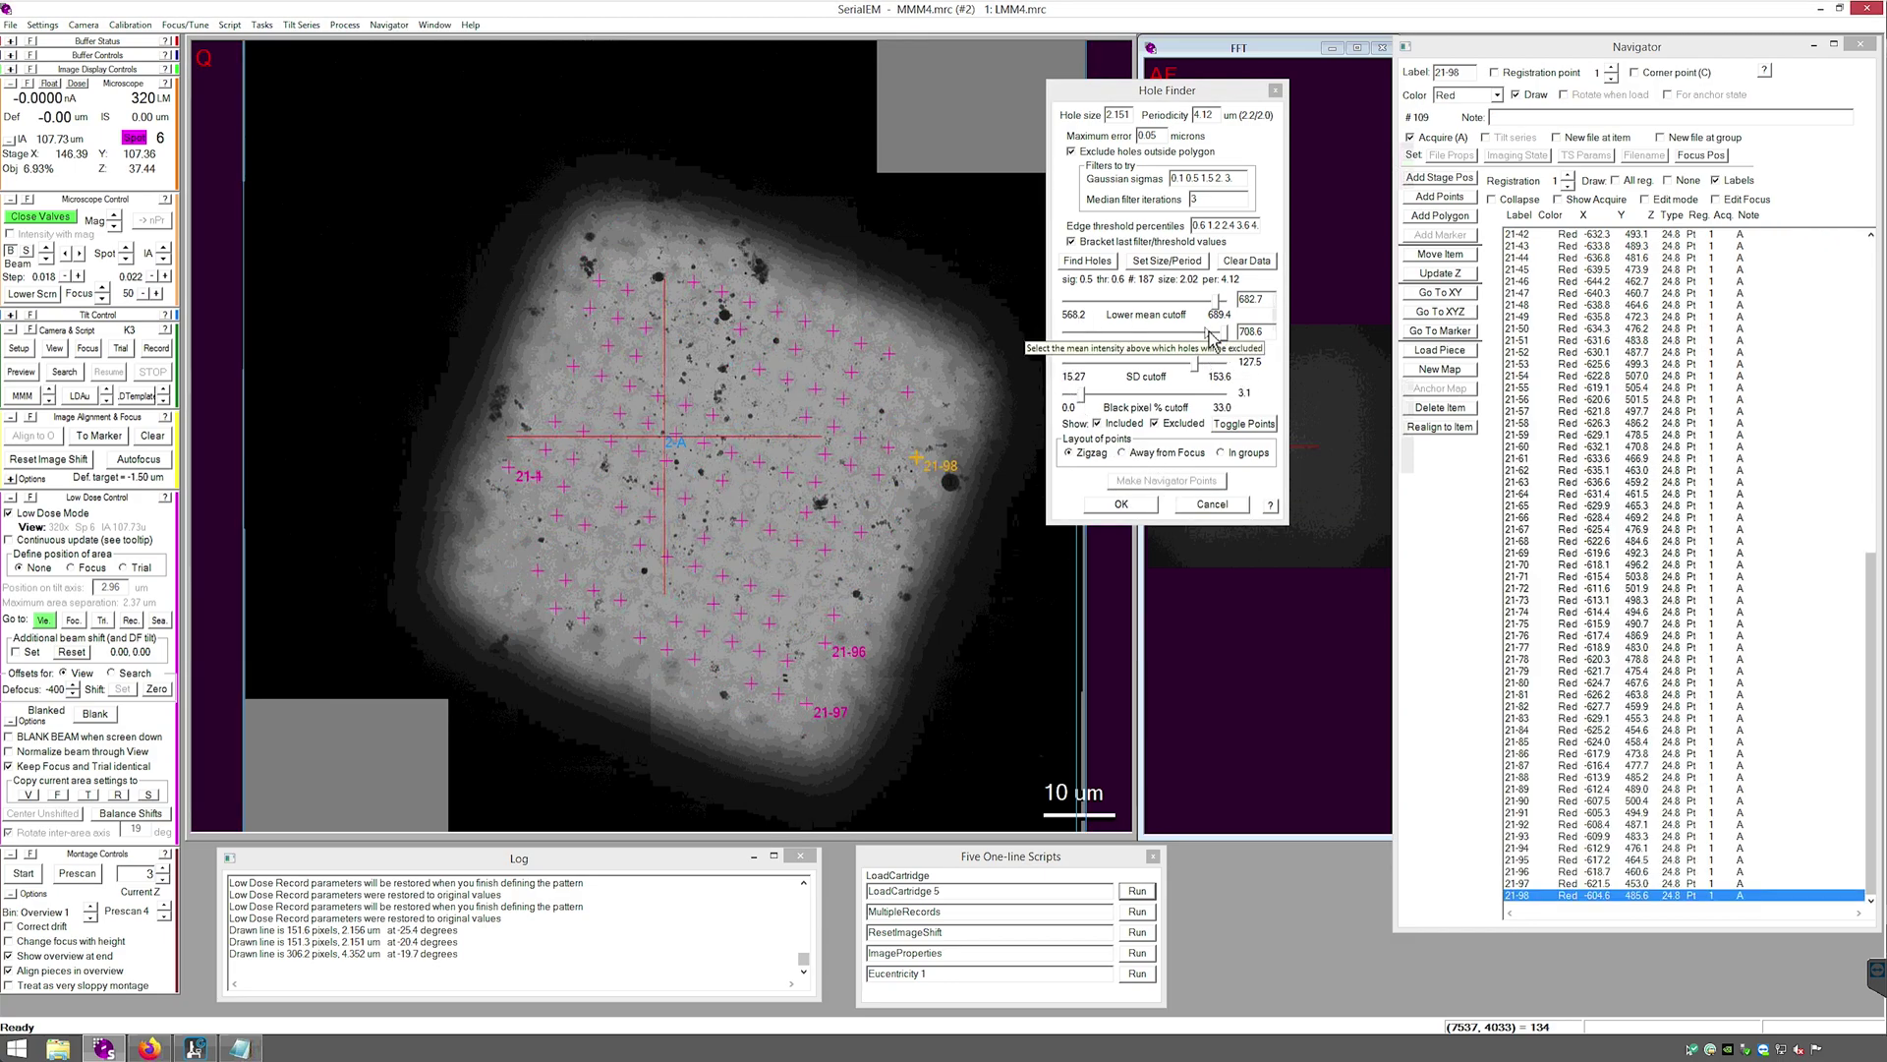
Open the Multiple Hole Combiner for combining the new points into multi-shots
click(398, 28)
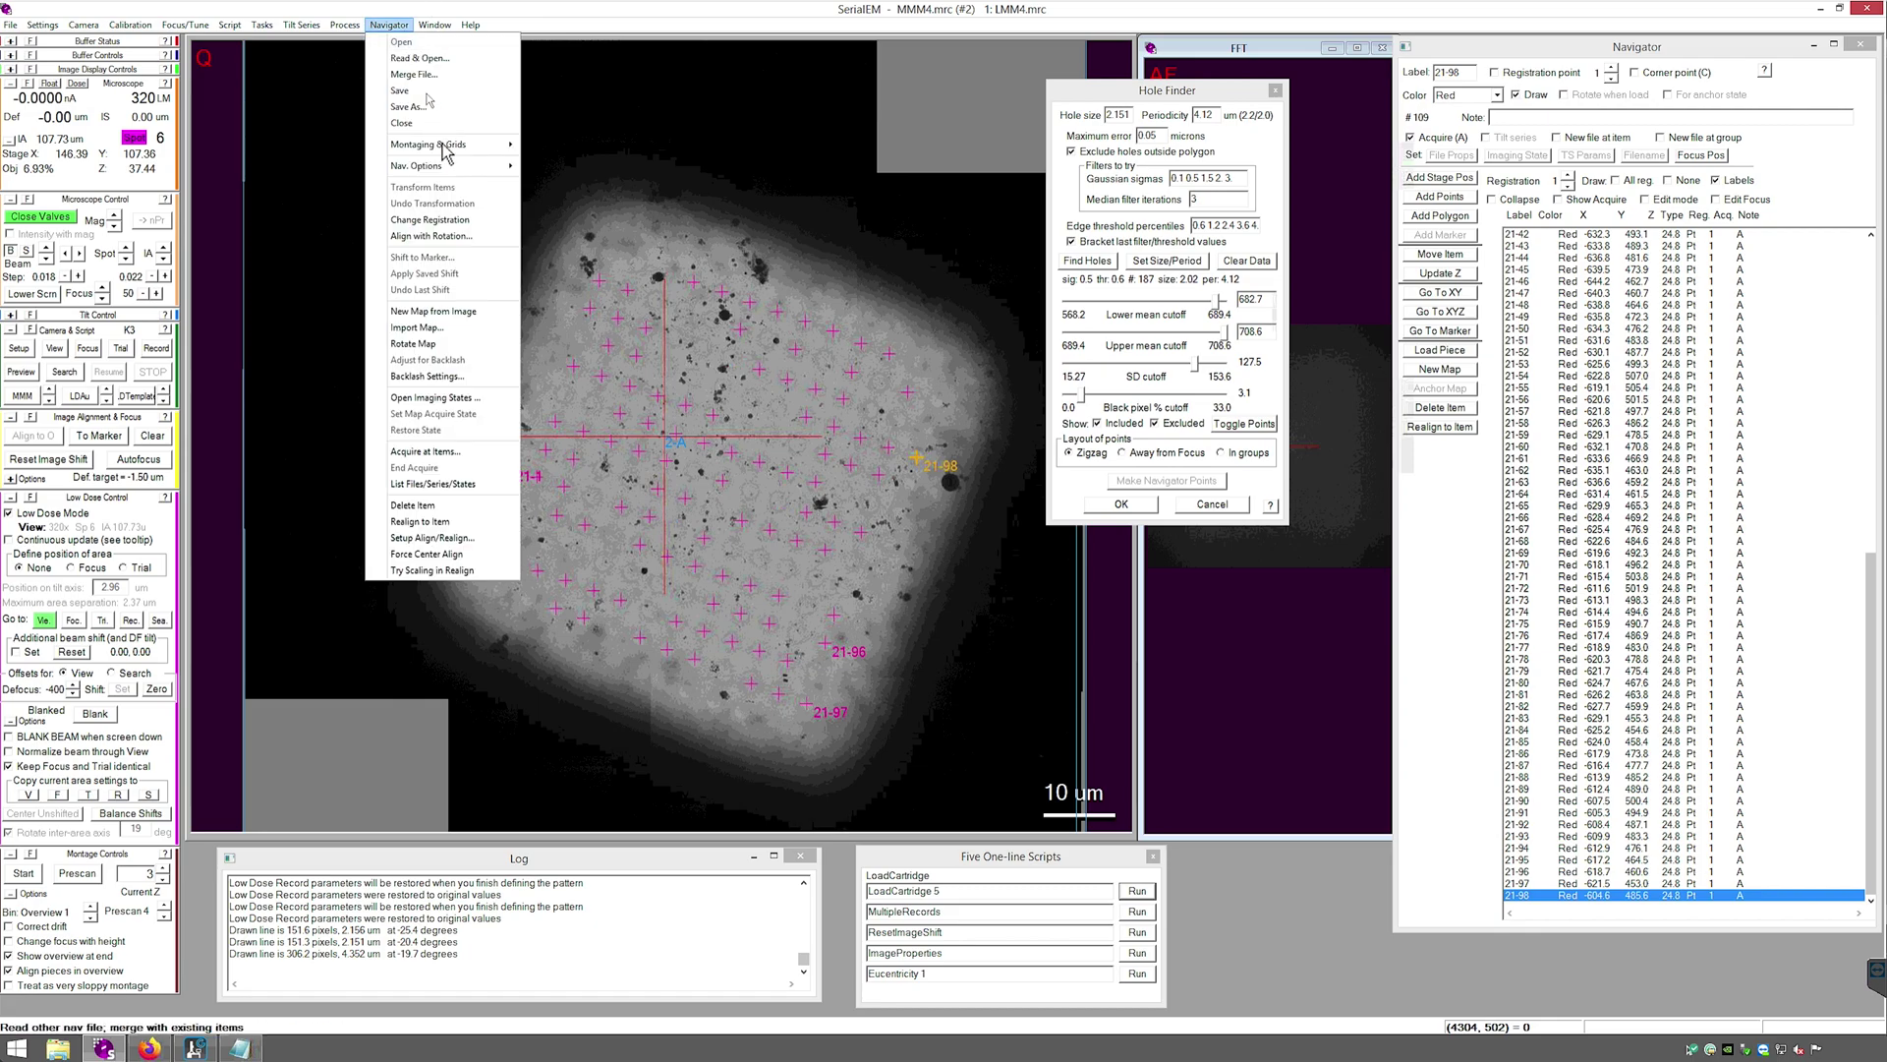
mouse_move(444, 148)
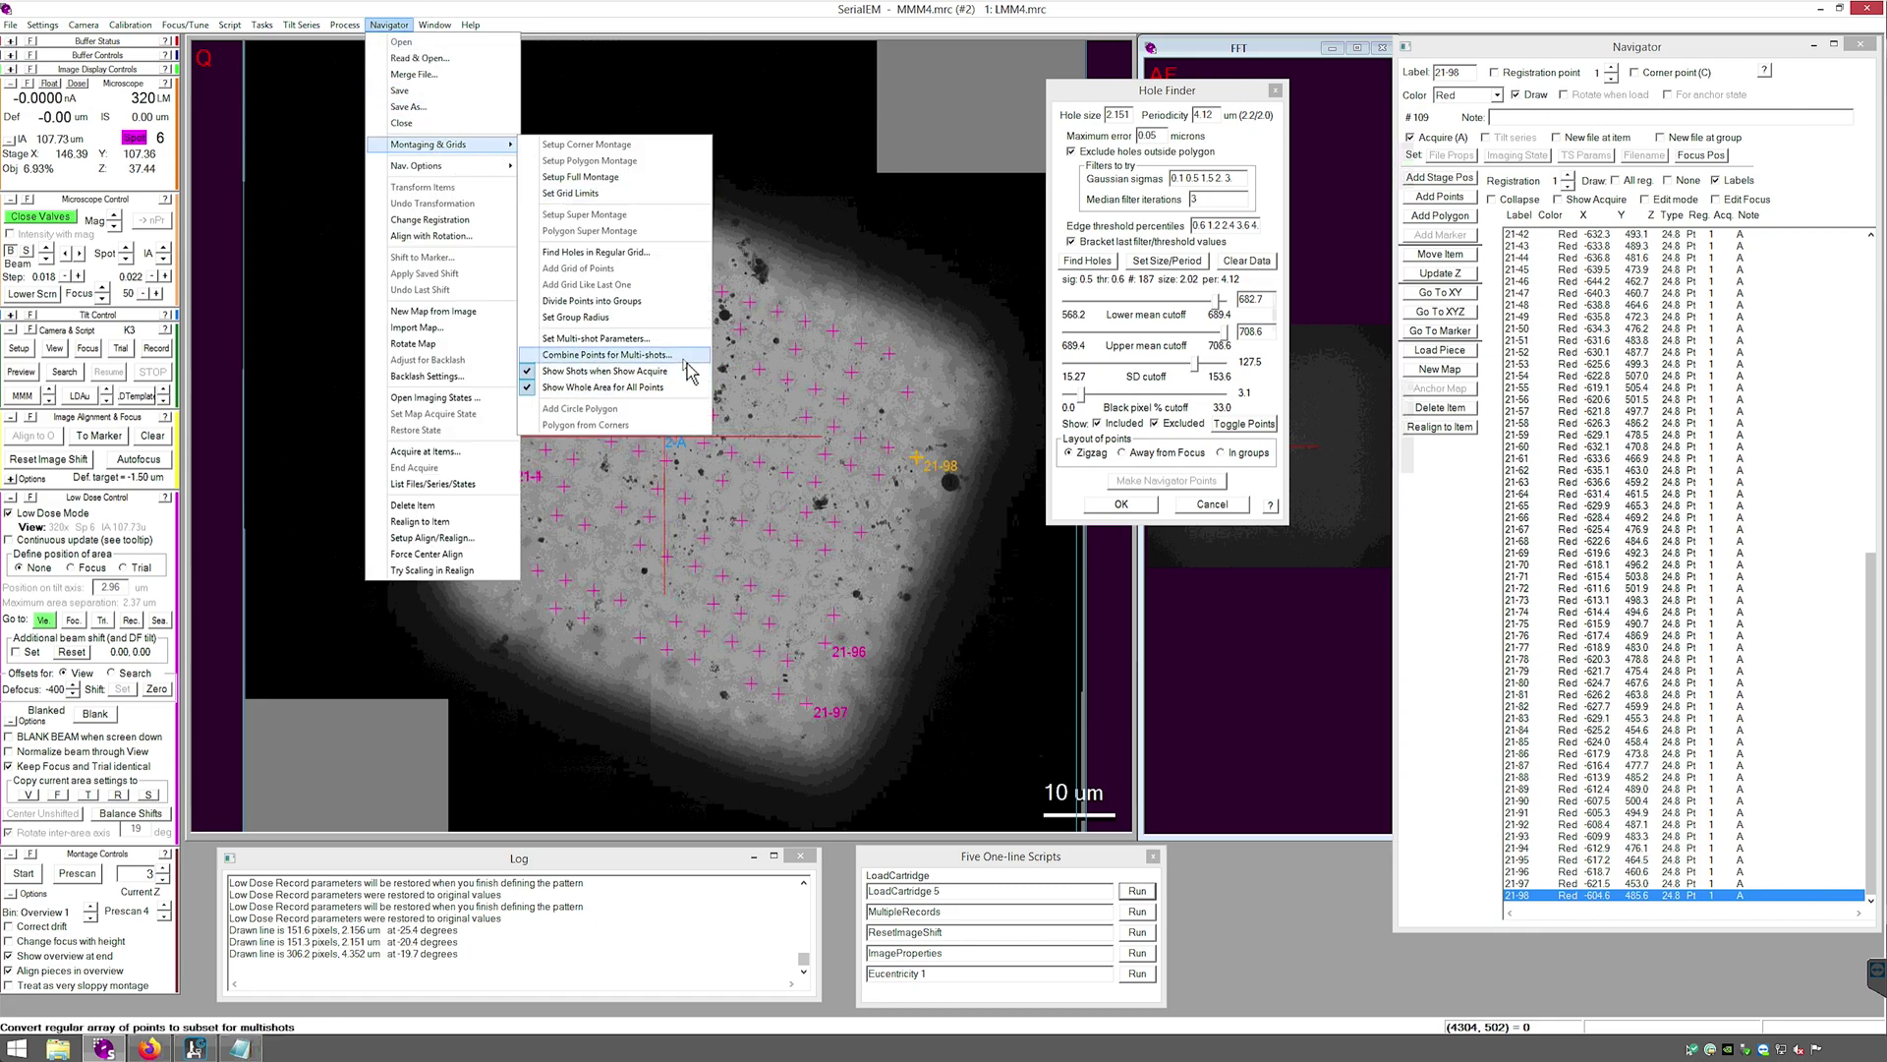
click(688, 364)
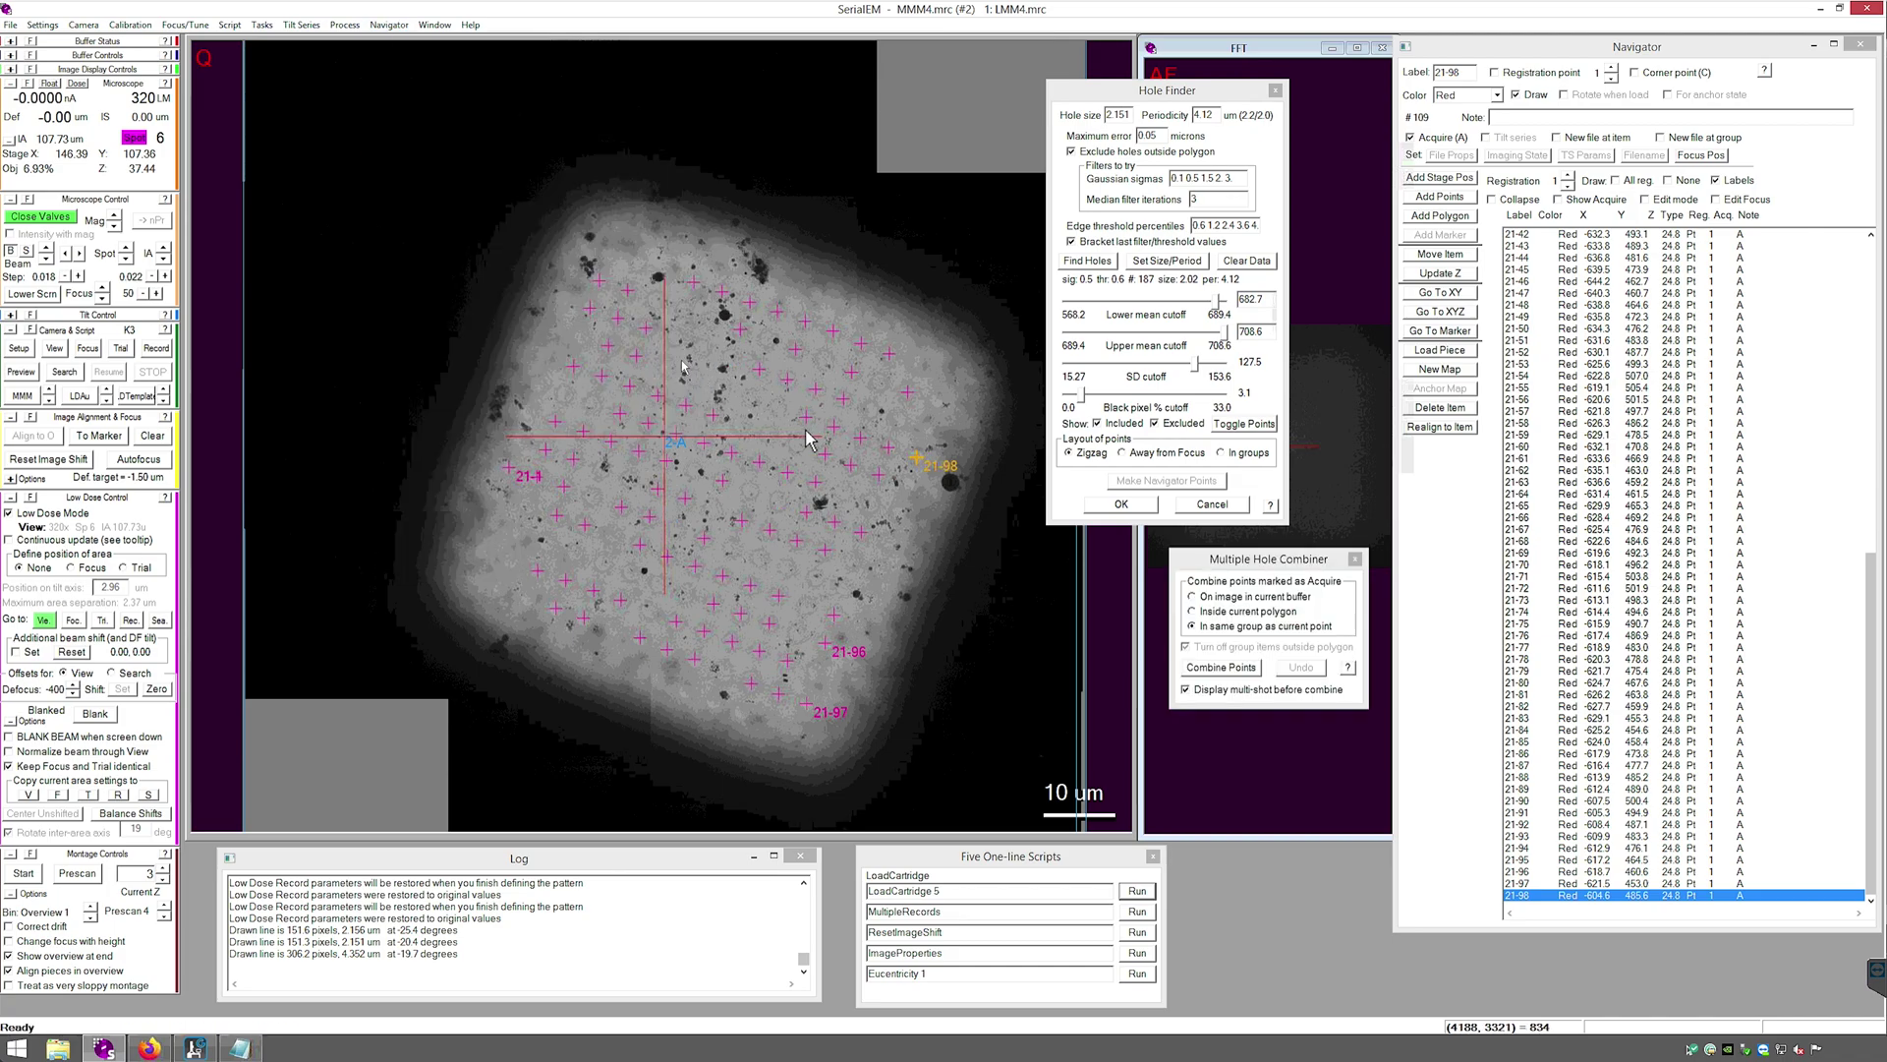
Combine the points in the current group into multi-shot acquisition points and show their acquire areas on the map
click(1223, 668)
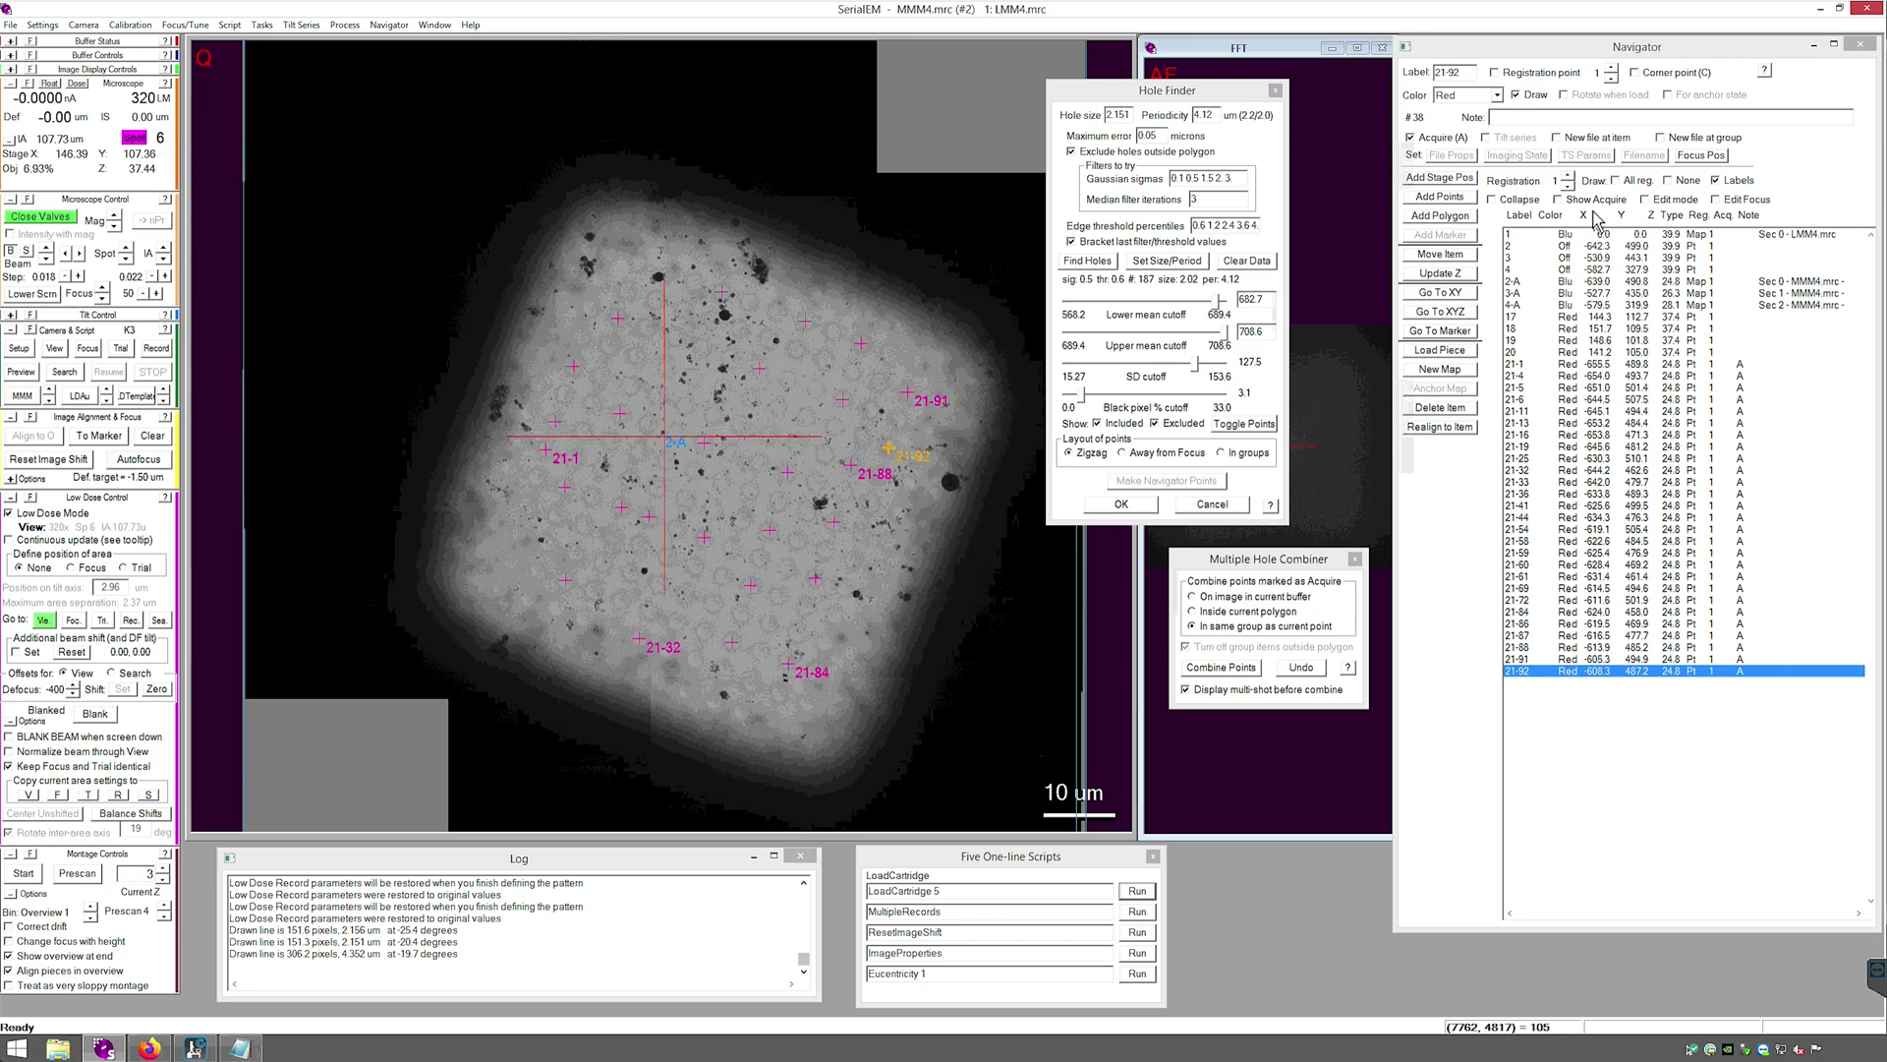
click(1558, 199)
scroll(722, 575, up, 1)
scroll(729, 572, up, 1)
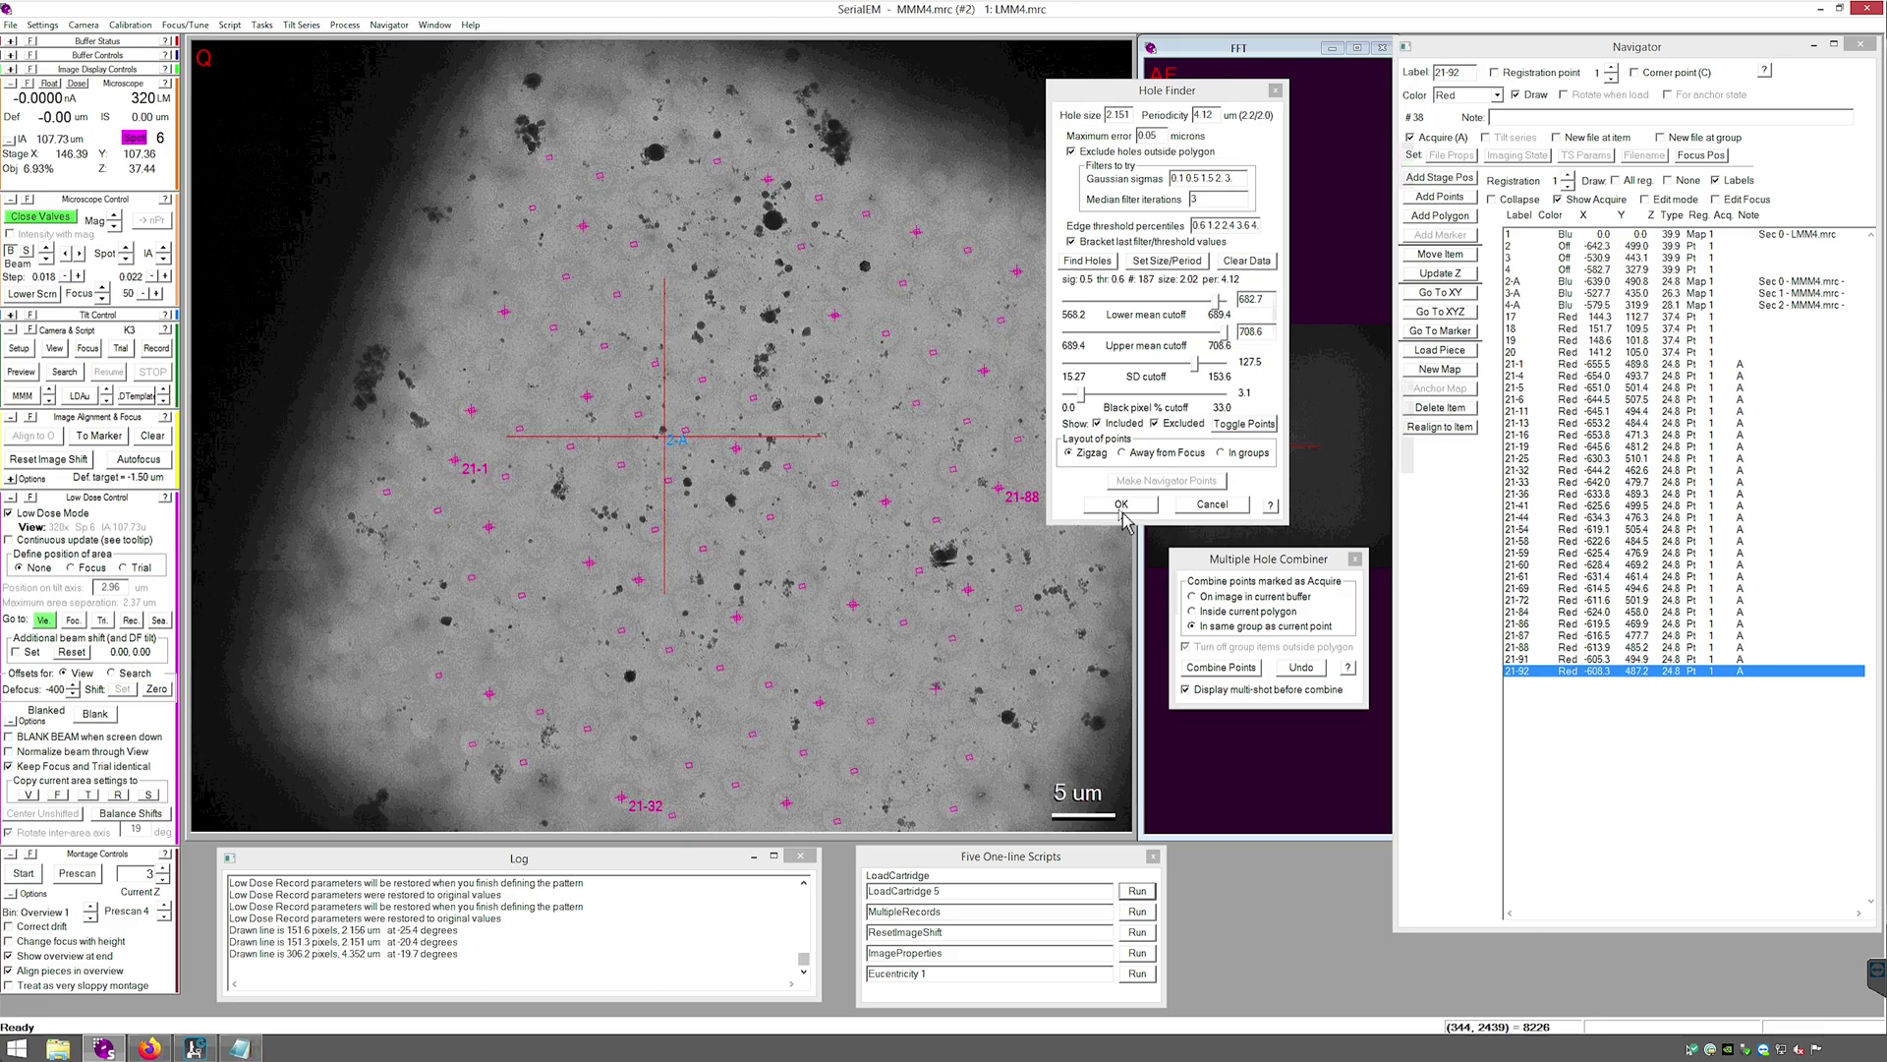
Collapse the Navigator groups and move the group of combined points 21-1 to 21-92 directly below map 2-A
click(1518, 200)
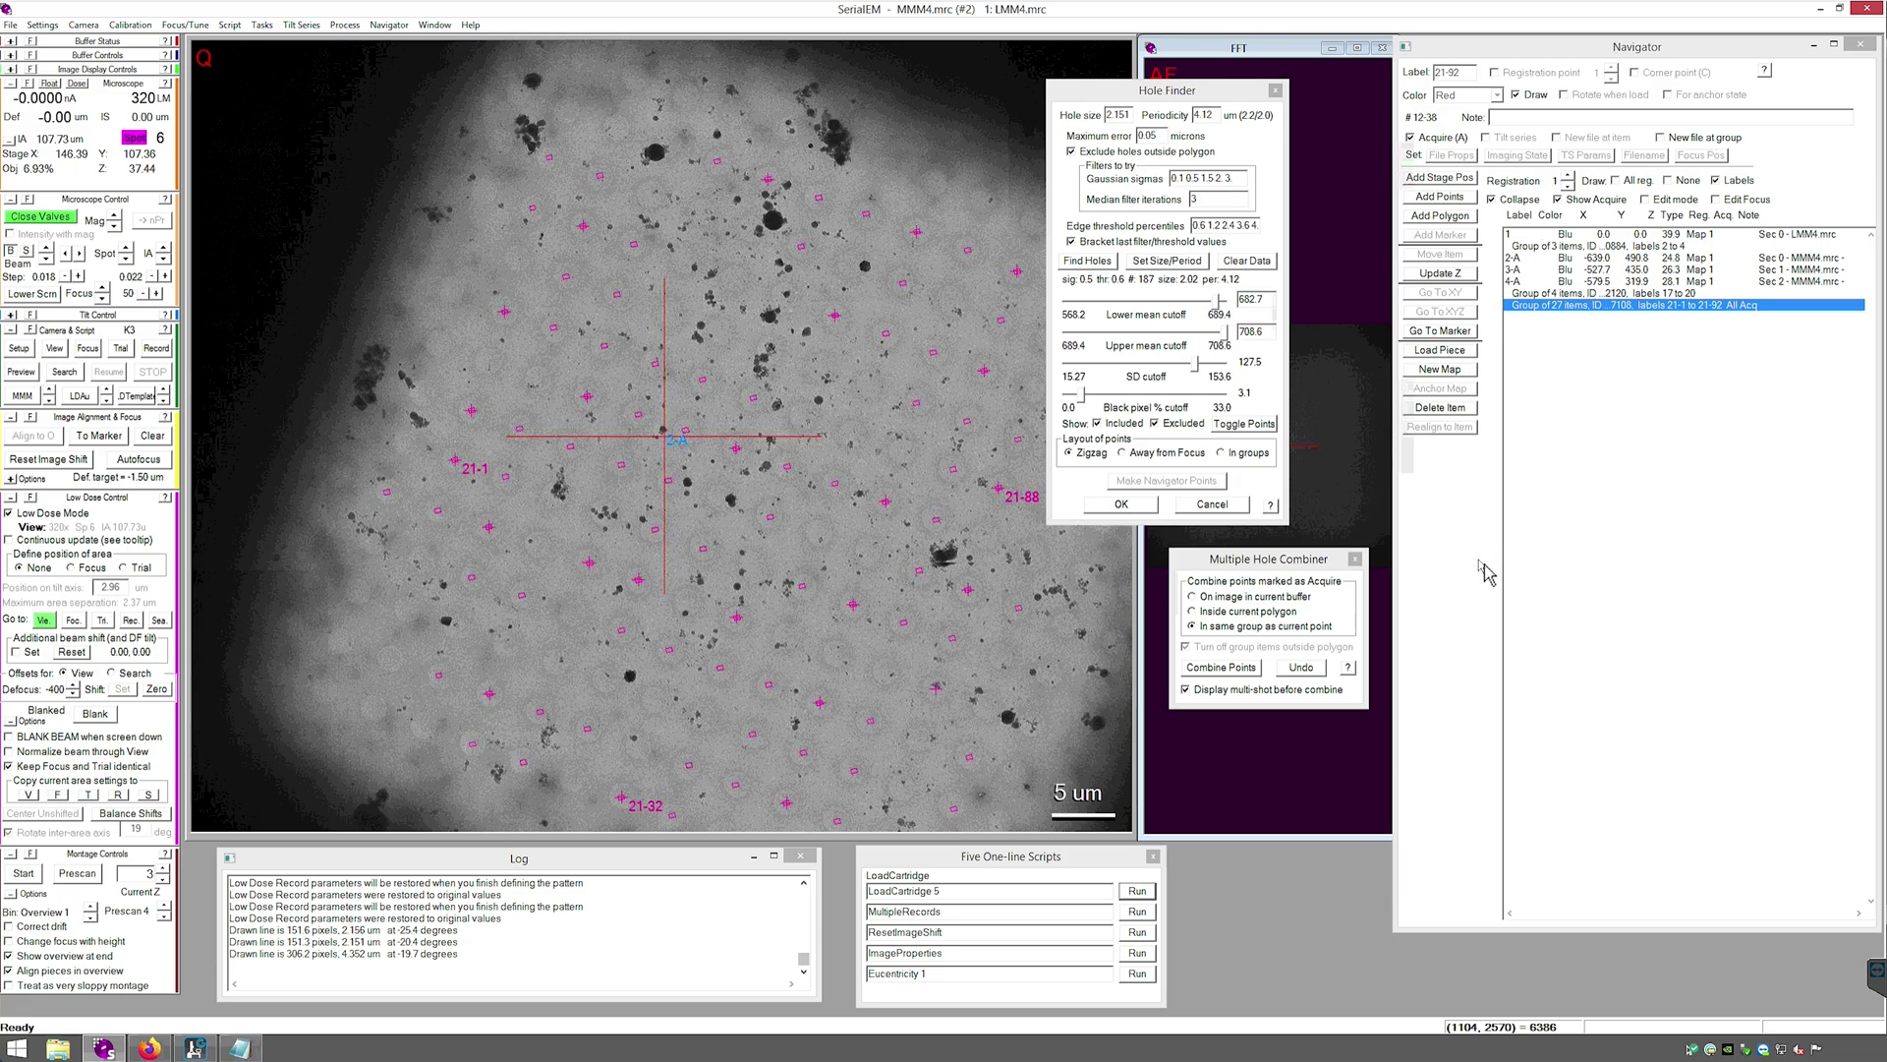
drag(1524, 310, 1541, 273)
Try finding holes on map 3-A, set the maximum error to 0.1 microns, rerun the search and close the Hole Finder
click(1540, 285)
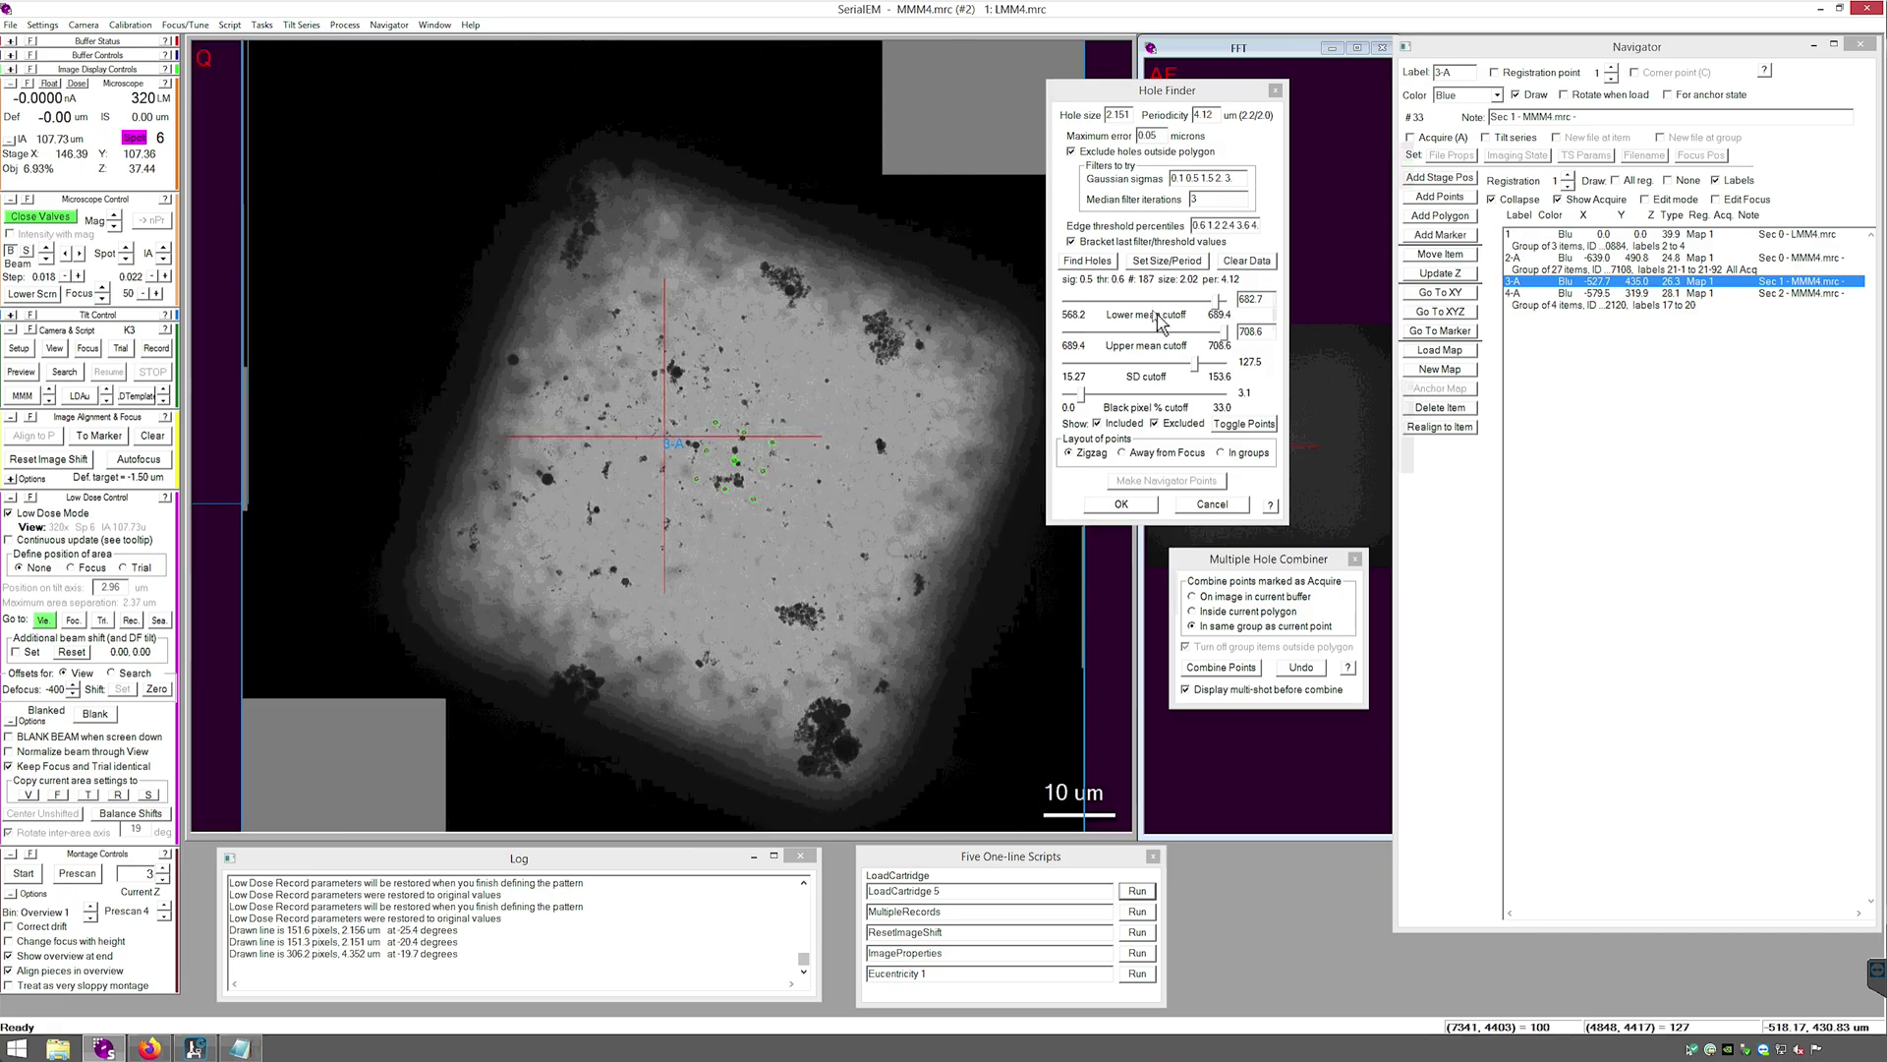
click(1103, 263)
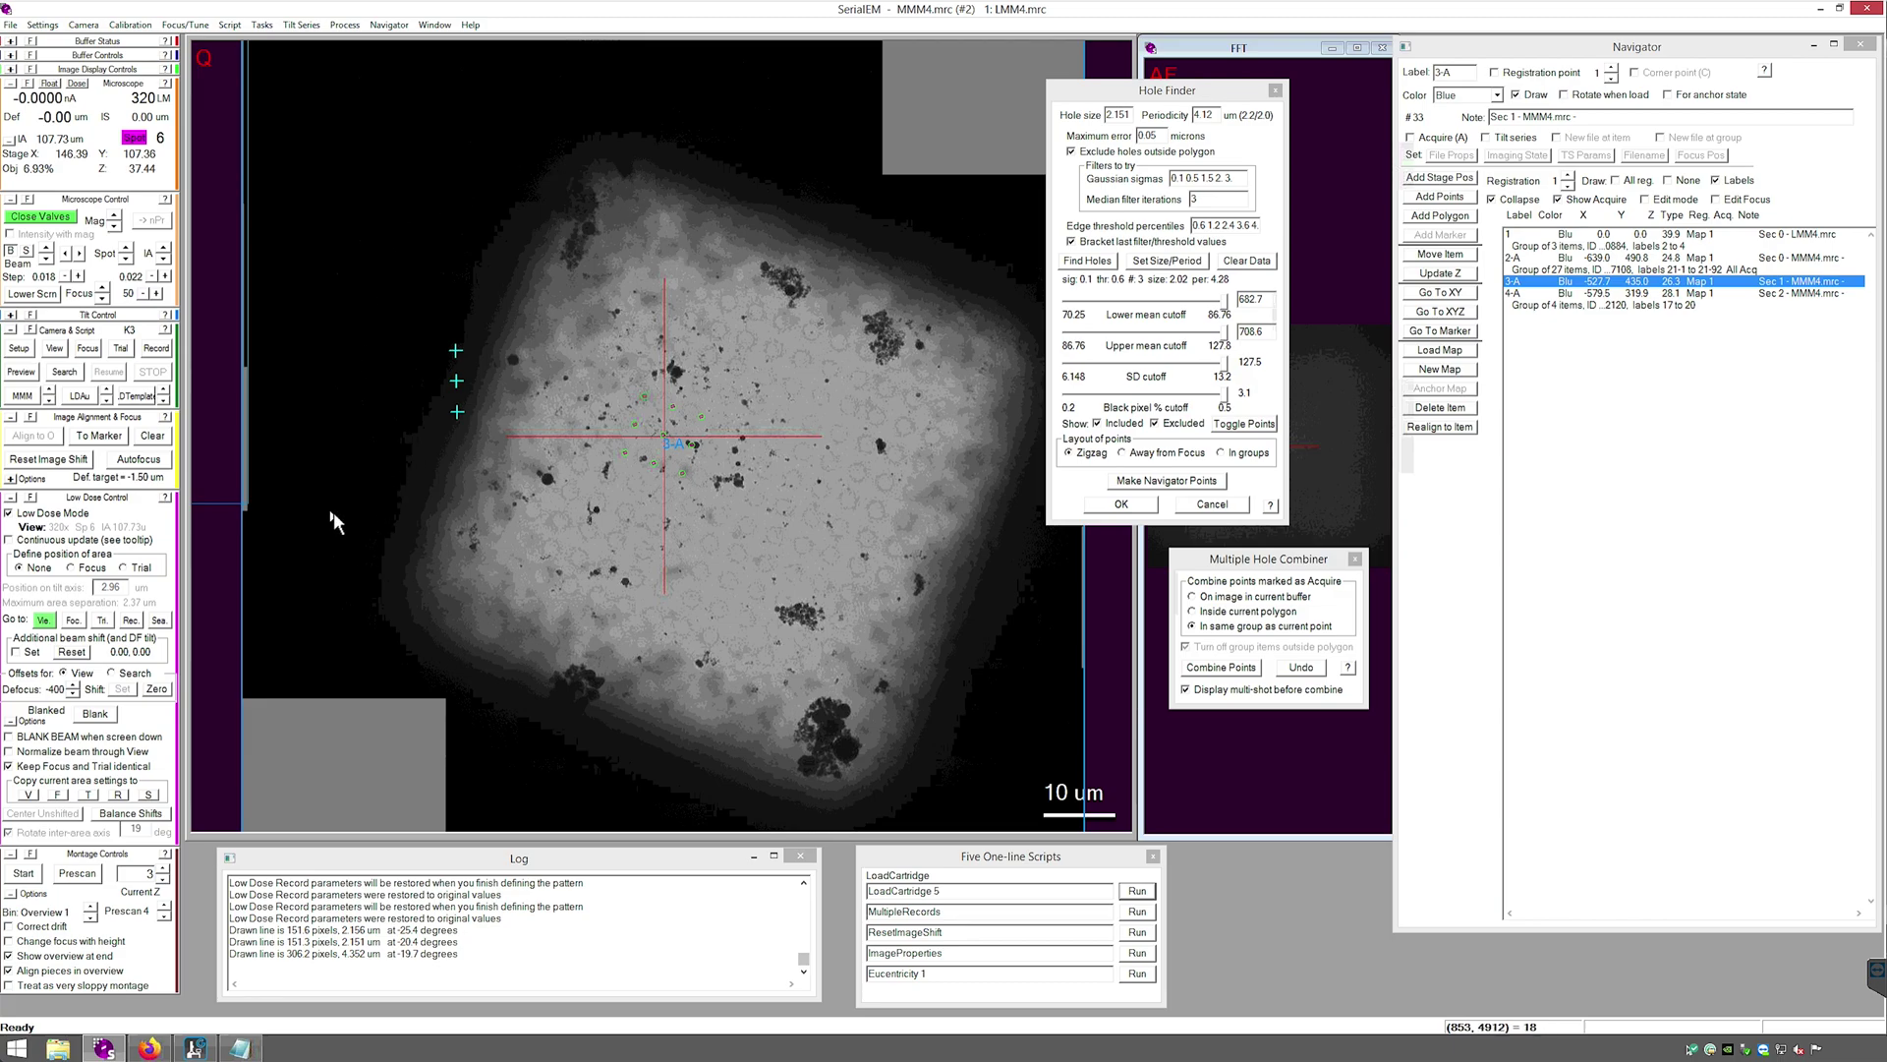
double_click(1145, 136)
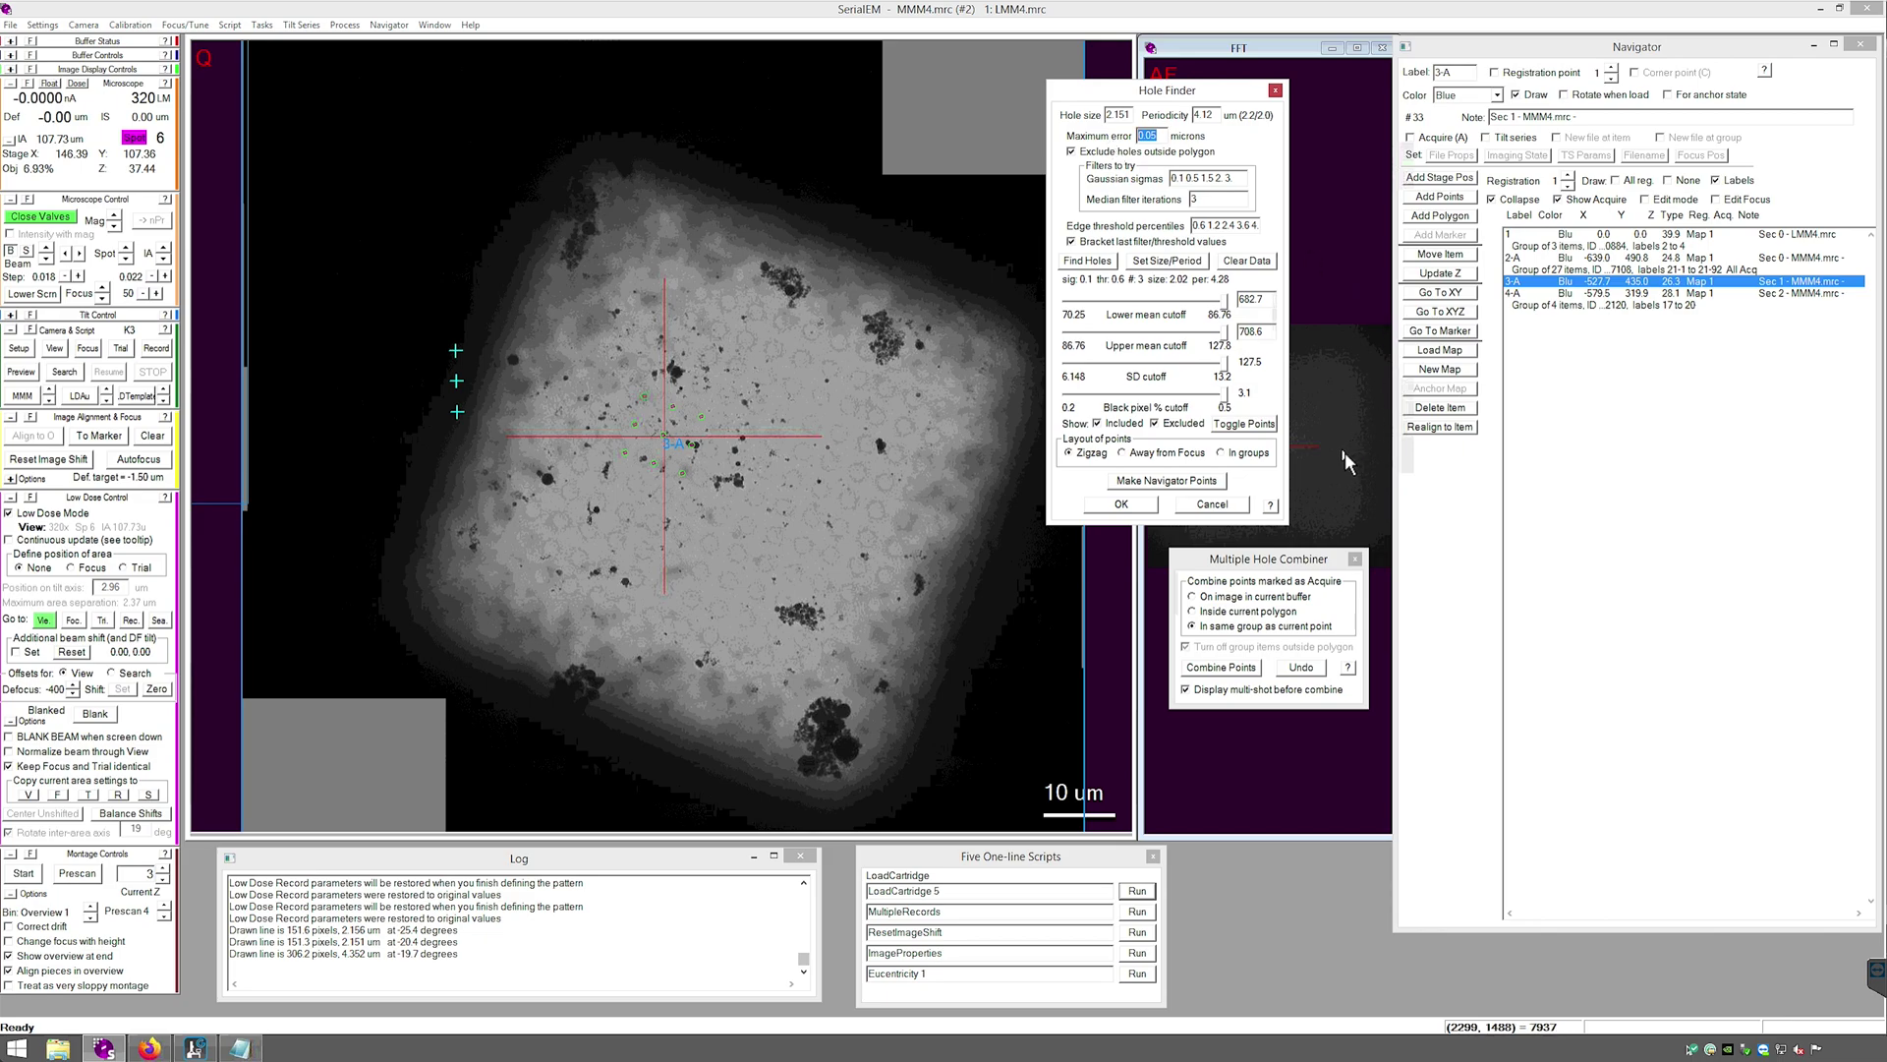
text(0.1)
click(1100, 266)
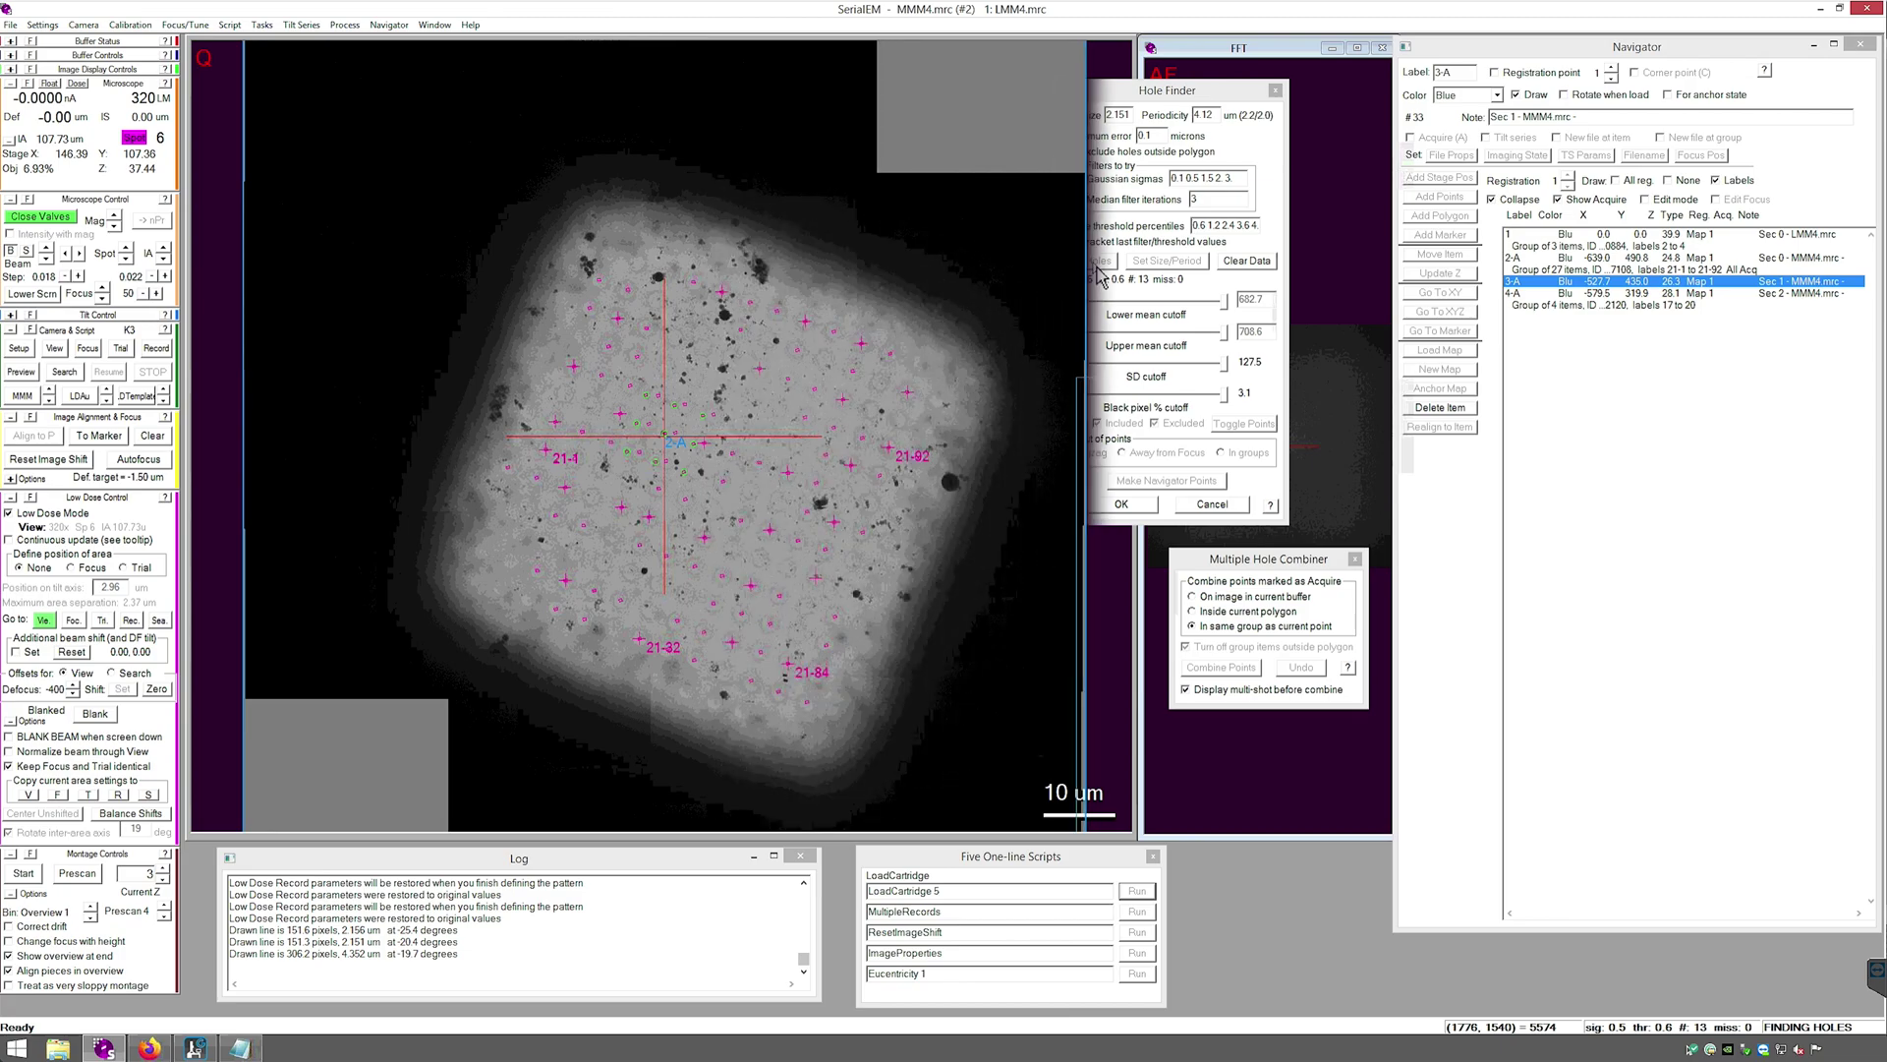
click(1213, 503)
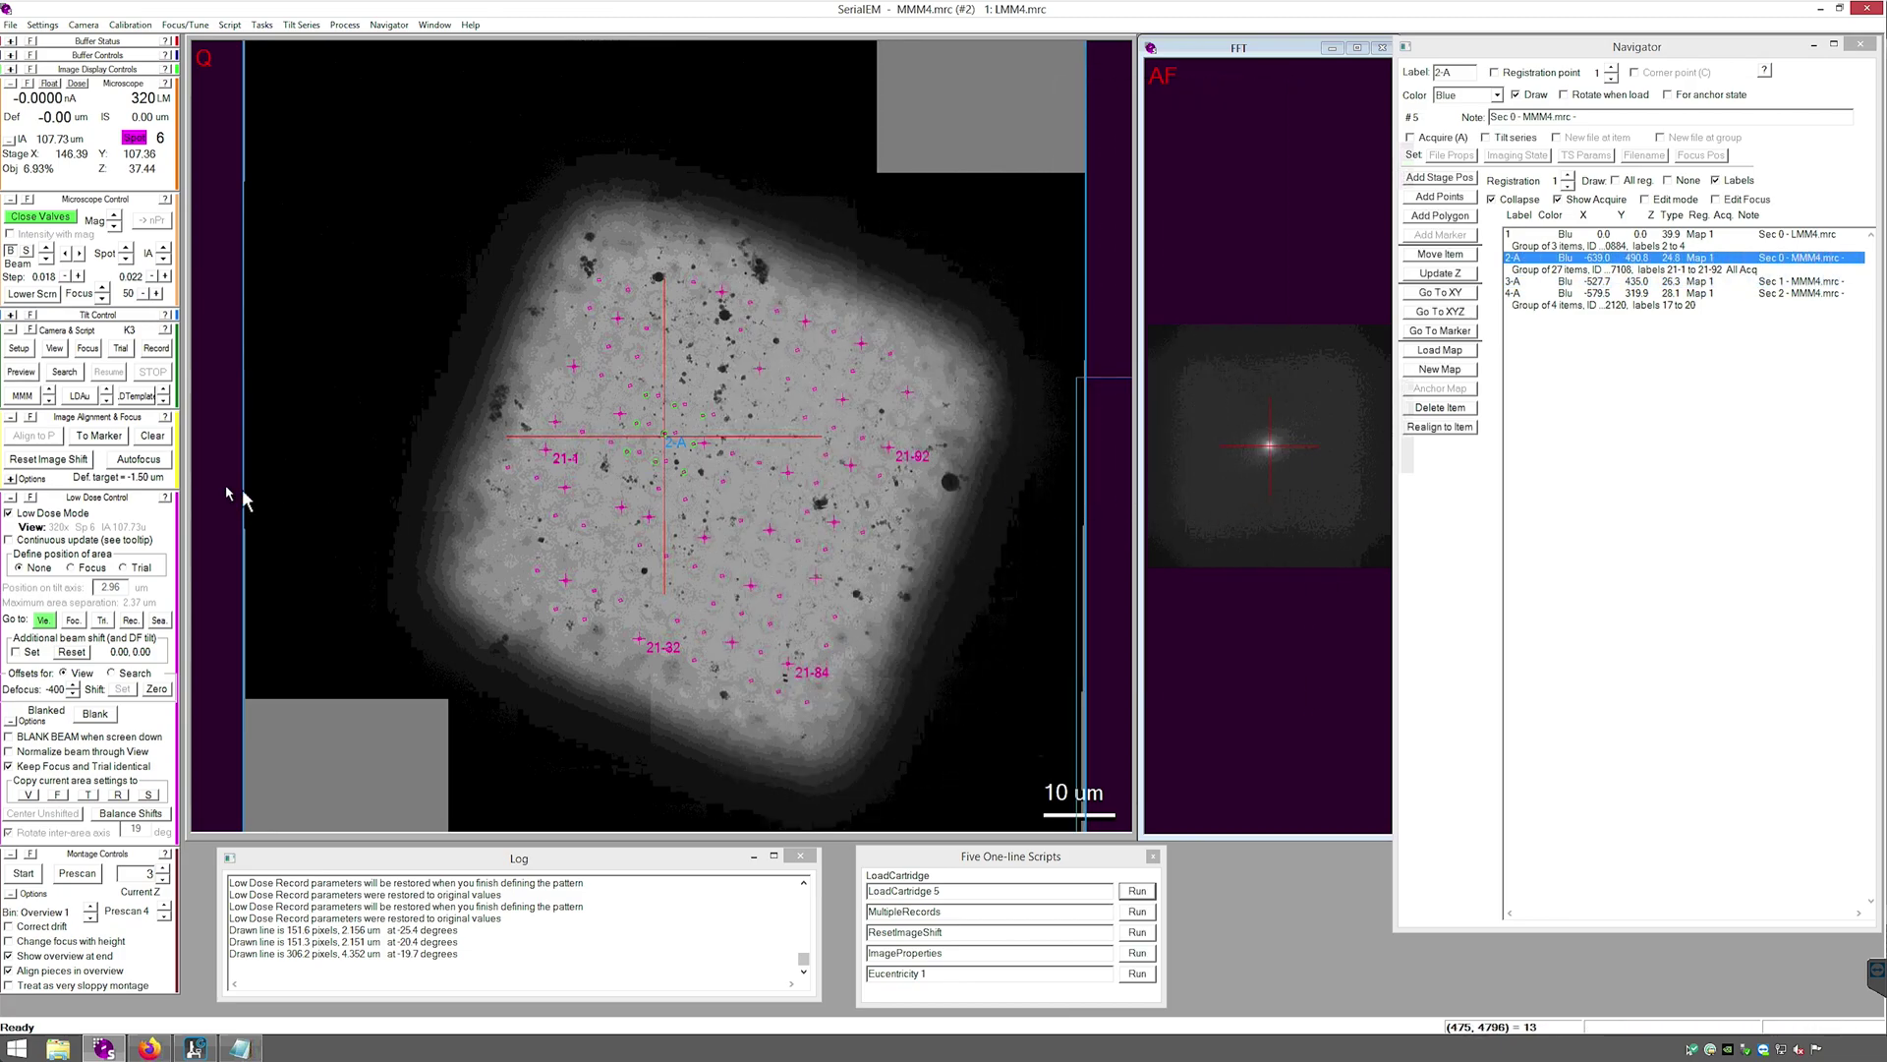
Check the Record camera parameters and the target defocus limits and increment in script 4, LD, accepting both as they are
click(21, 350)
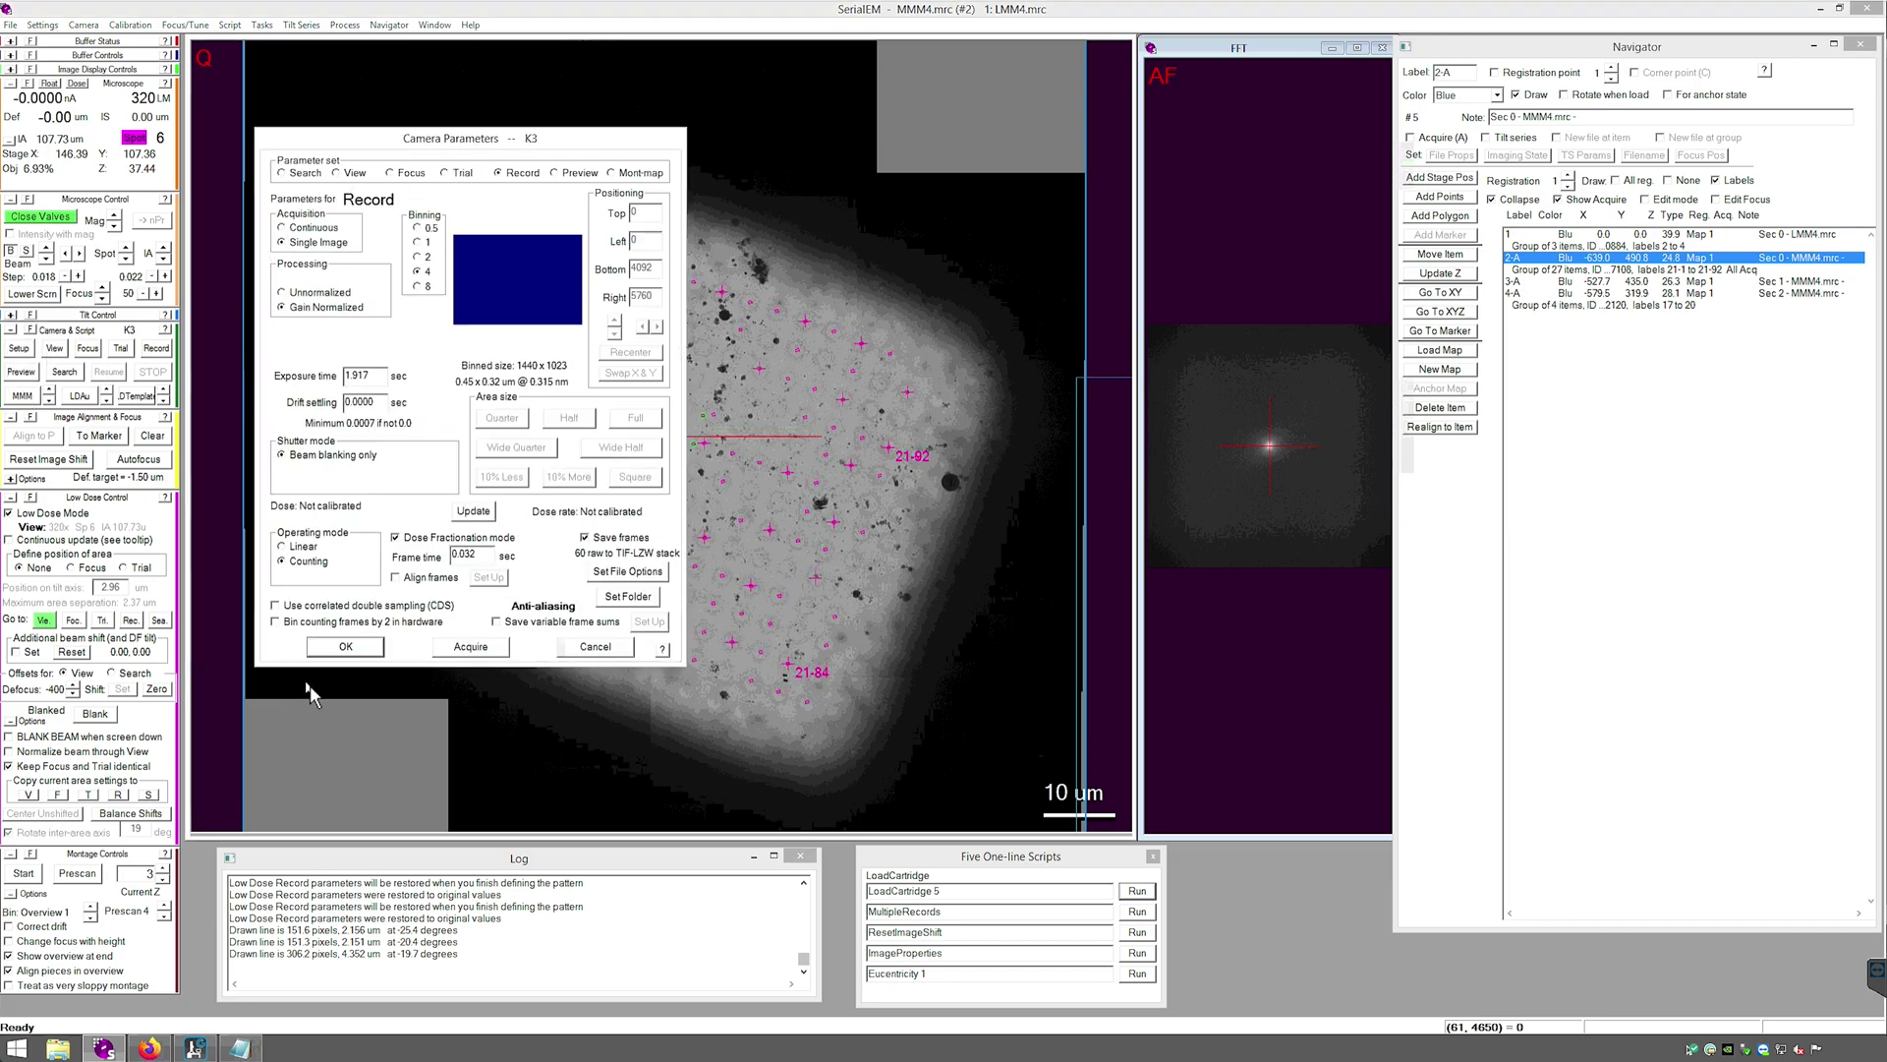
click(354, 653)
click(230, 26)
mouse_move(247, 42)
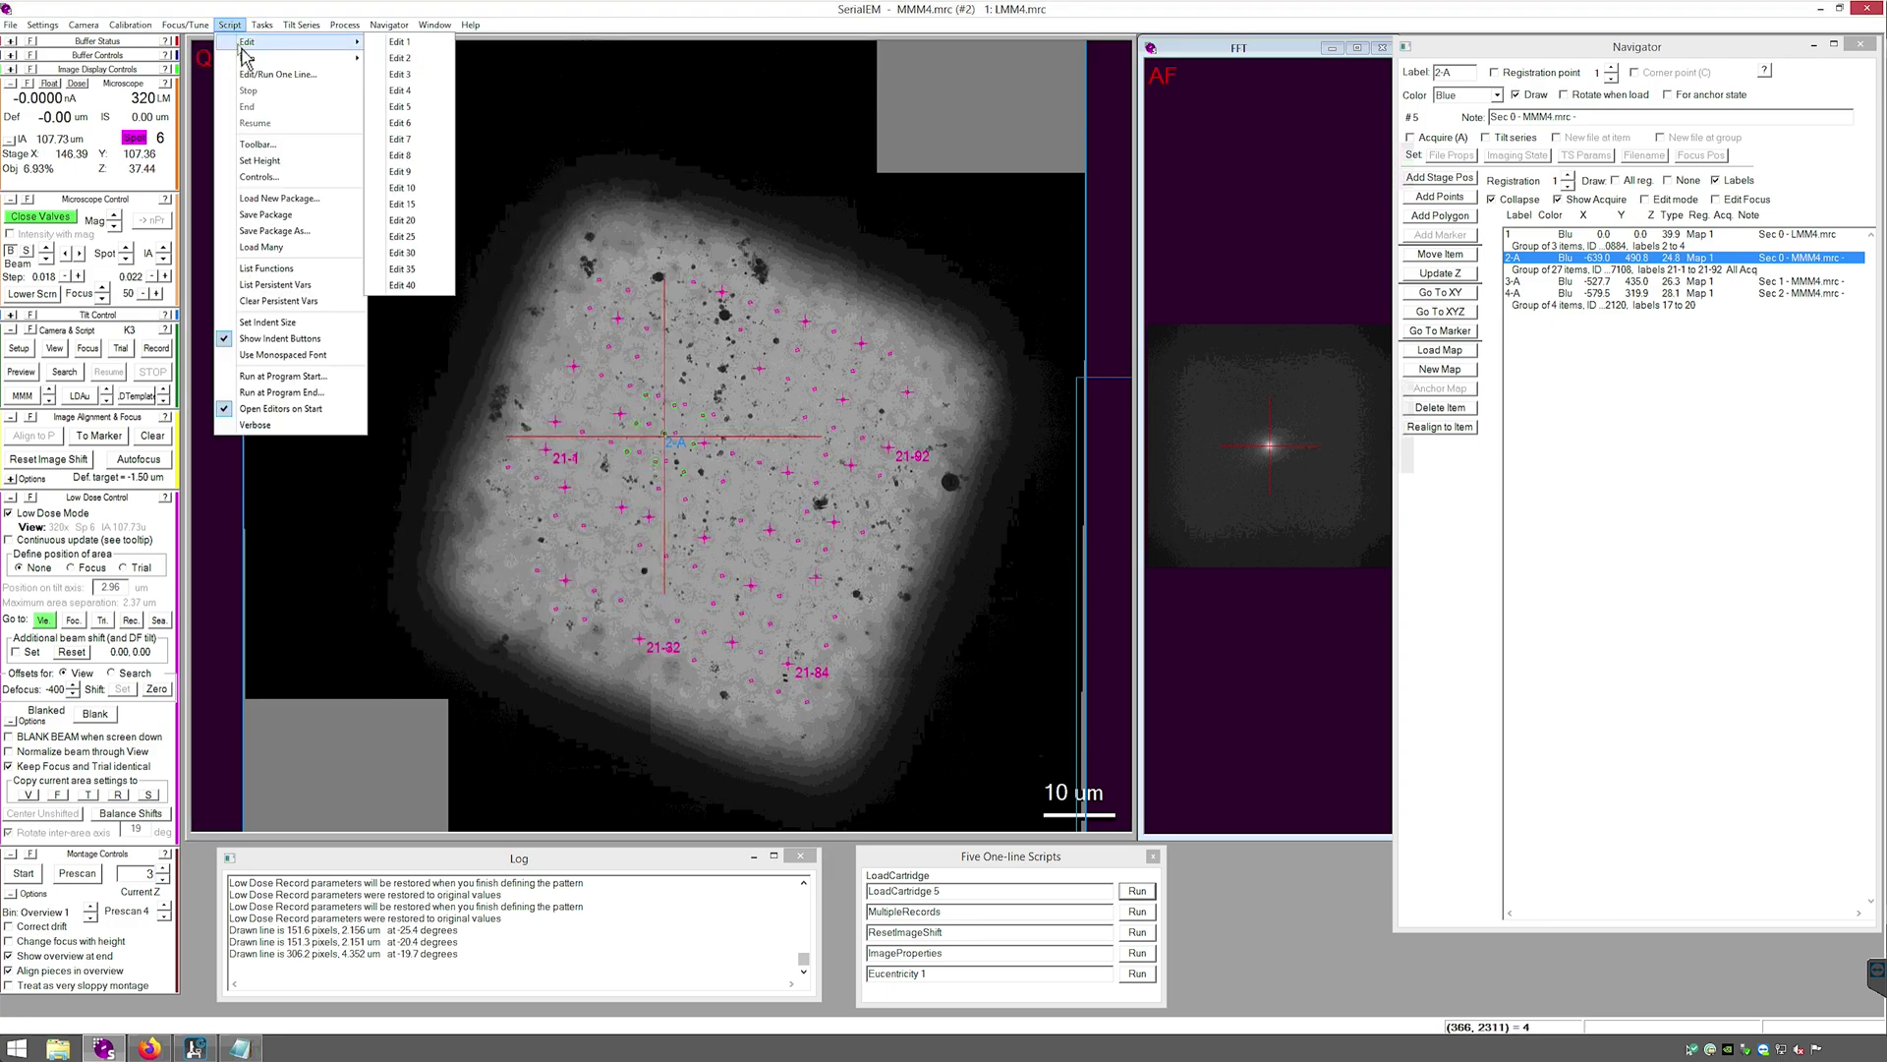
click(419, 87)
click(392, 358)
click(389, 375)
click(397, 355)
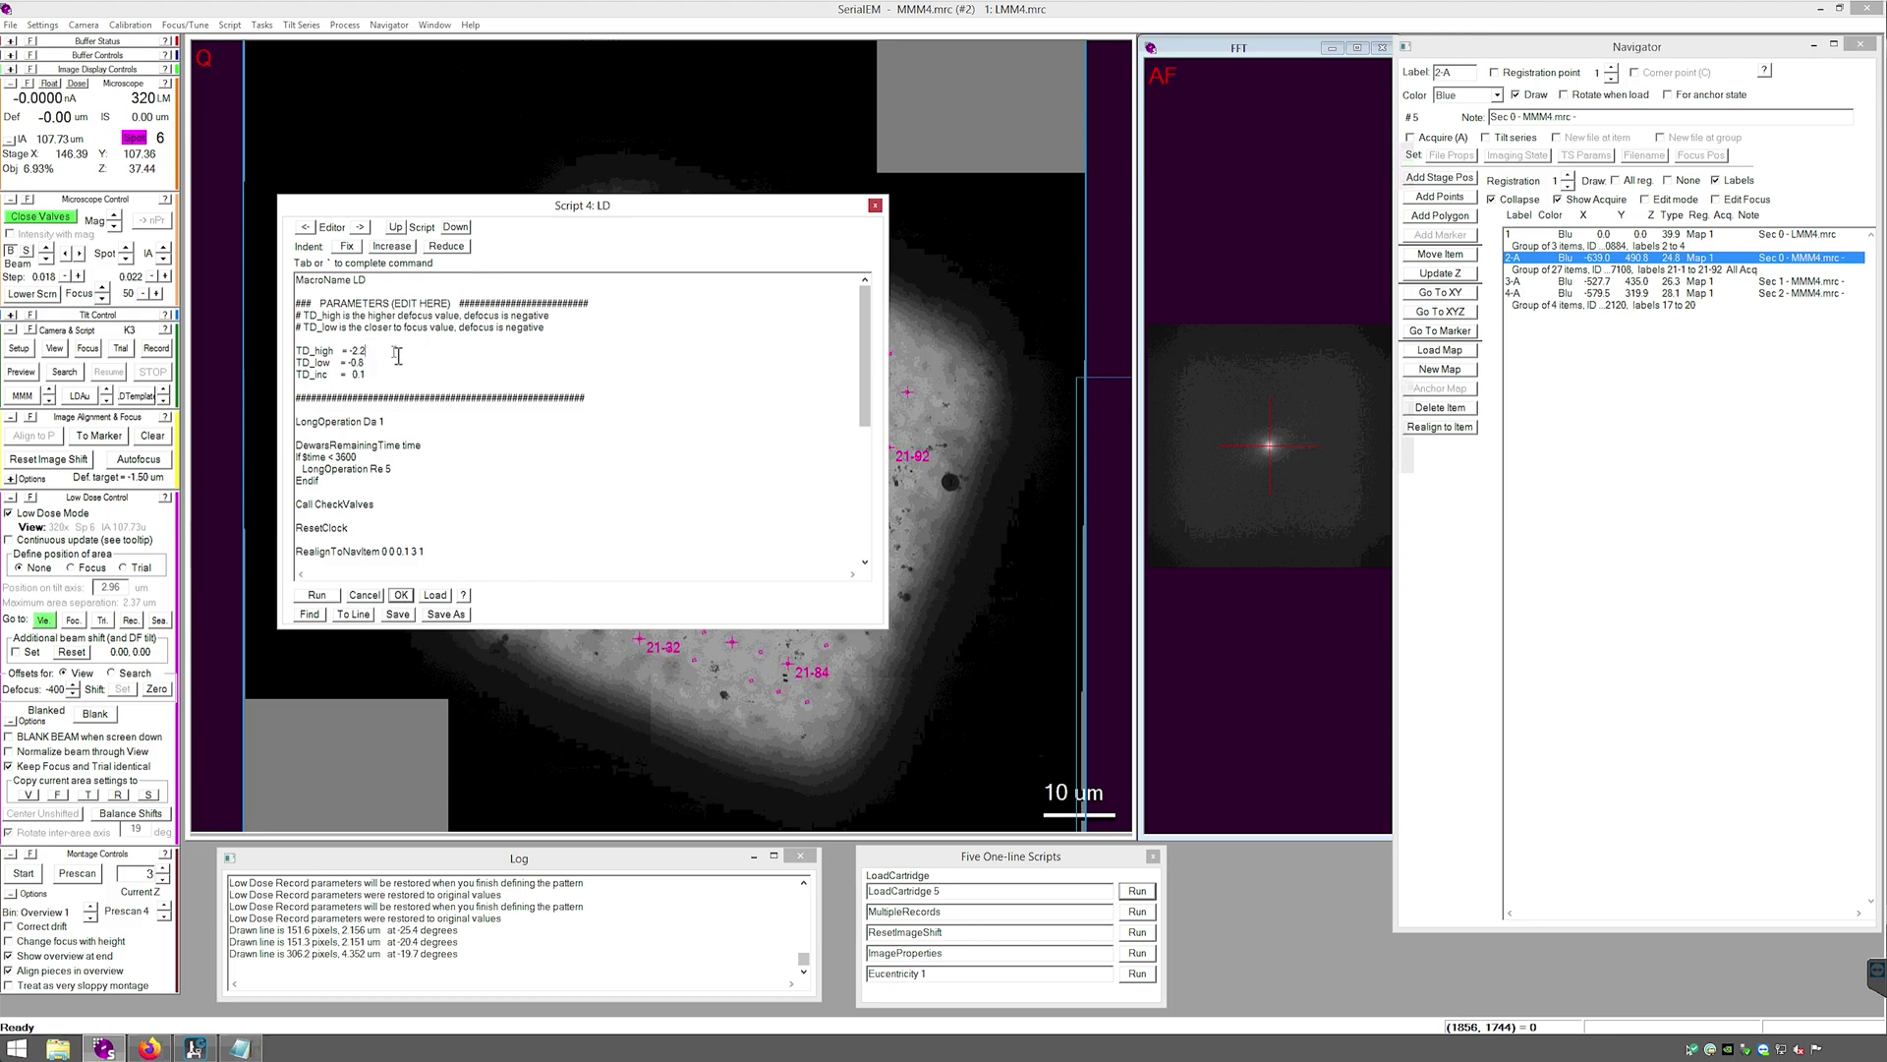
click(402, 596)
Start Acquire at Items using the Final Data parameters, with script LD as the primary action
click(389, 24)
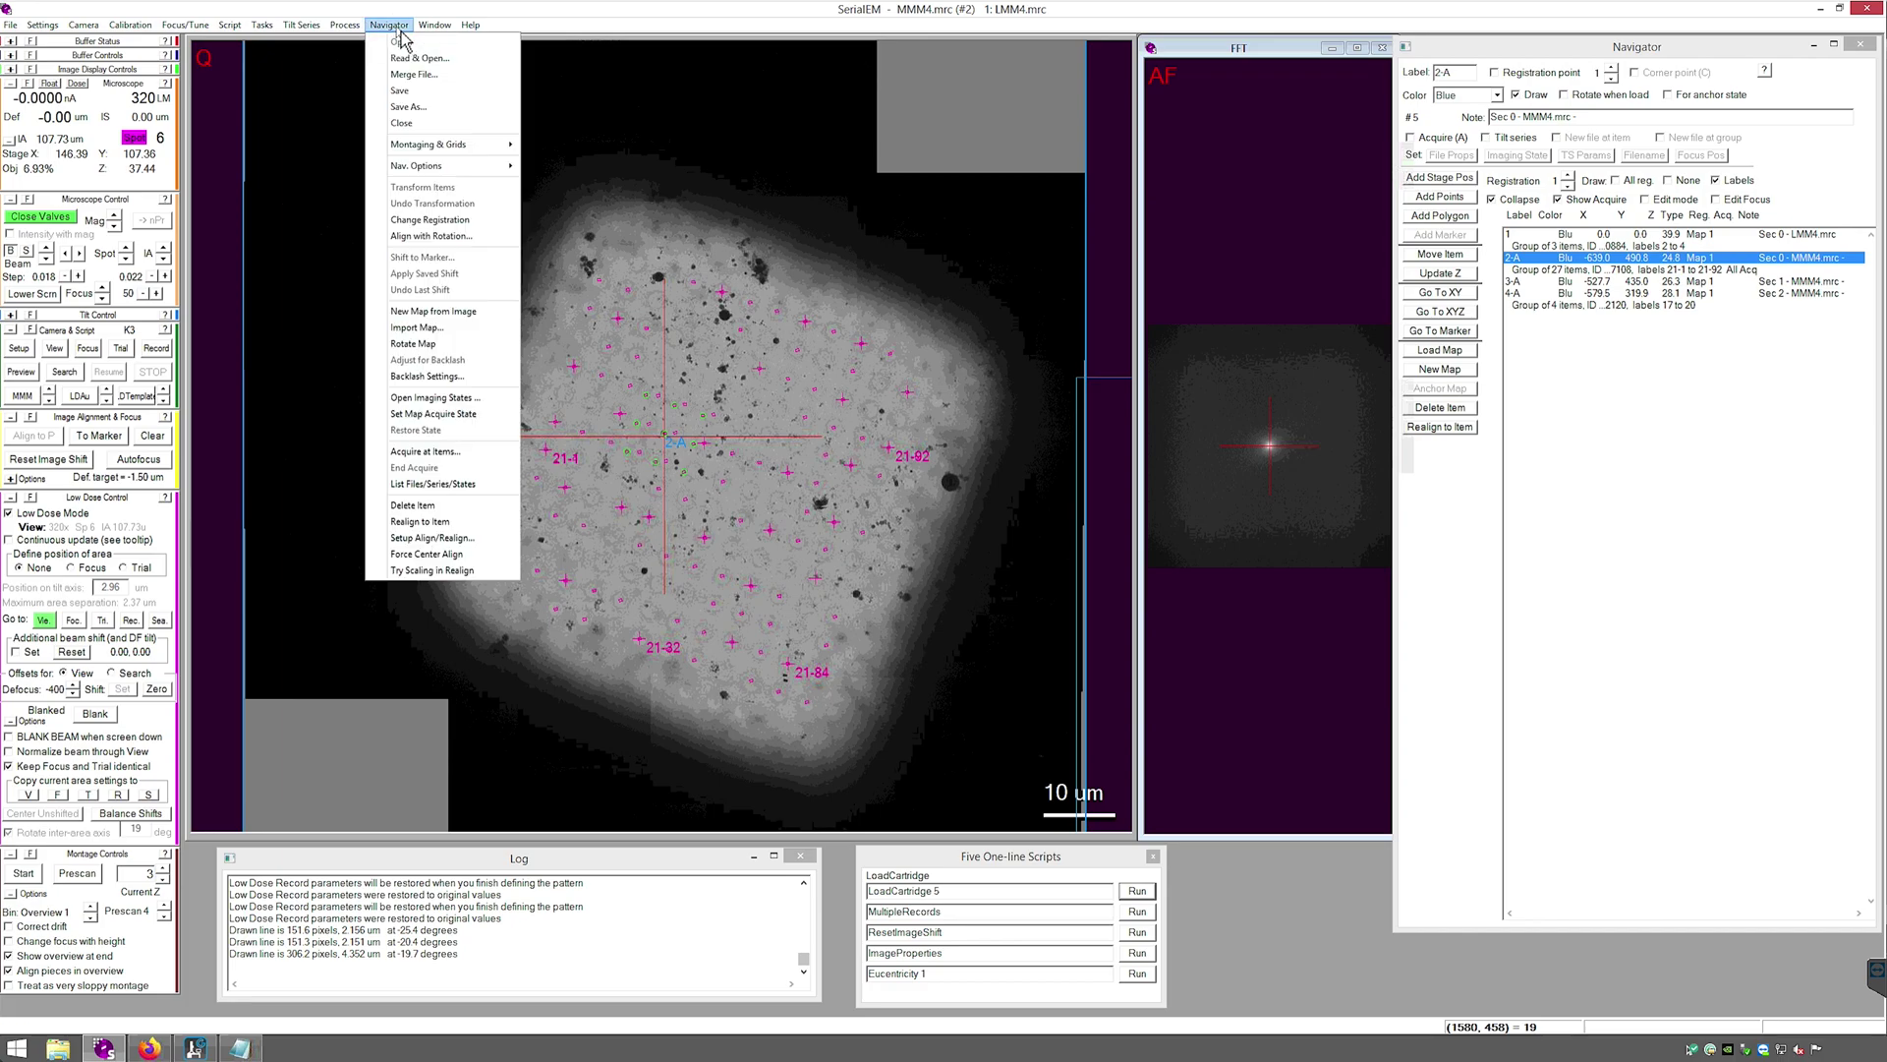
click(425, 452)
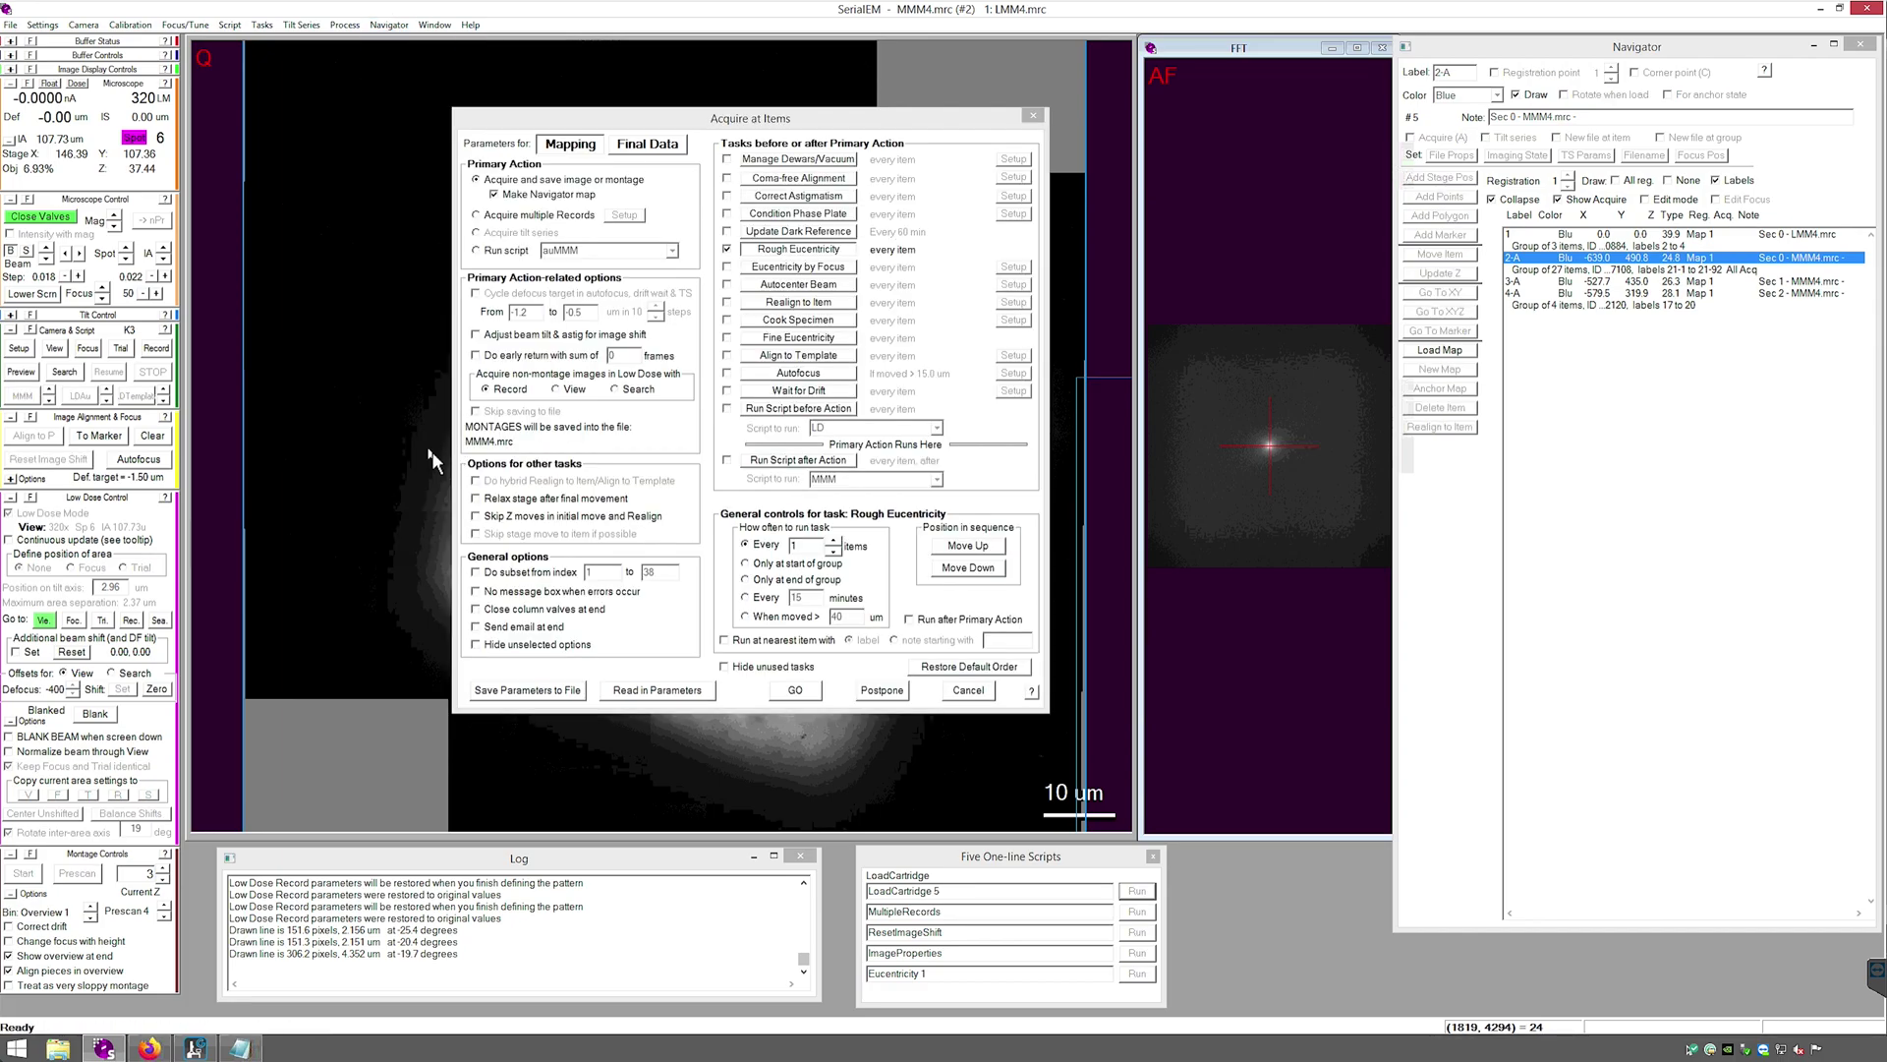
click(654, 144)
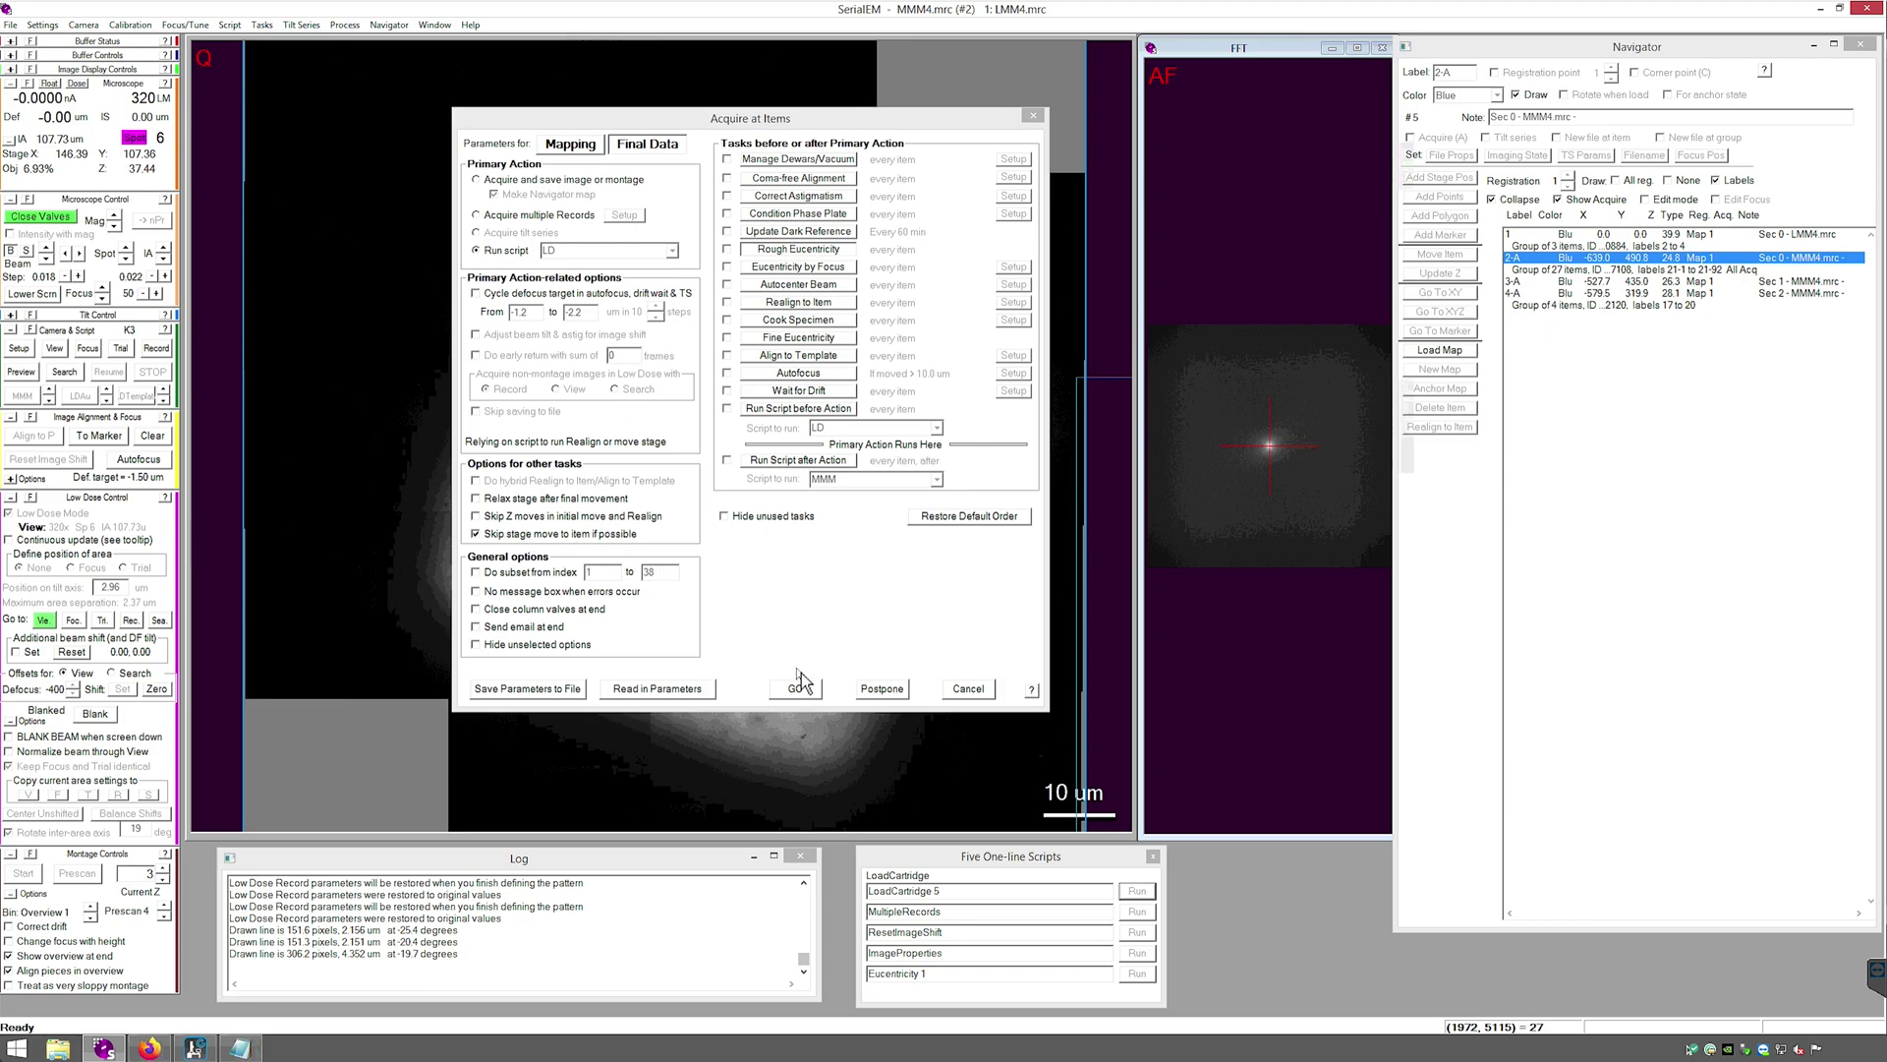
click(816, 693)
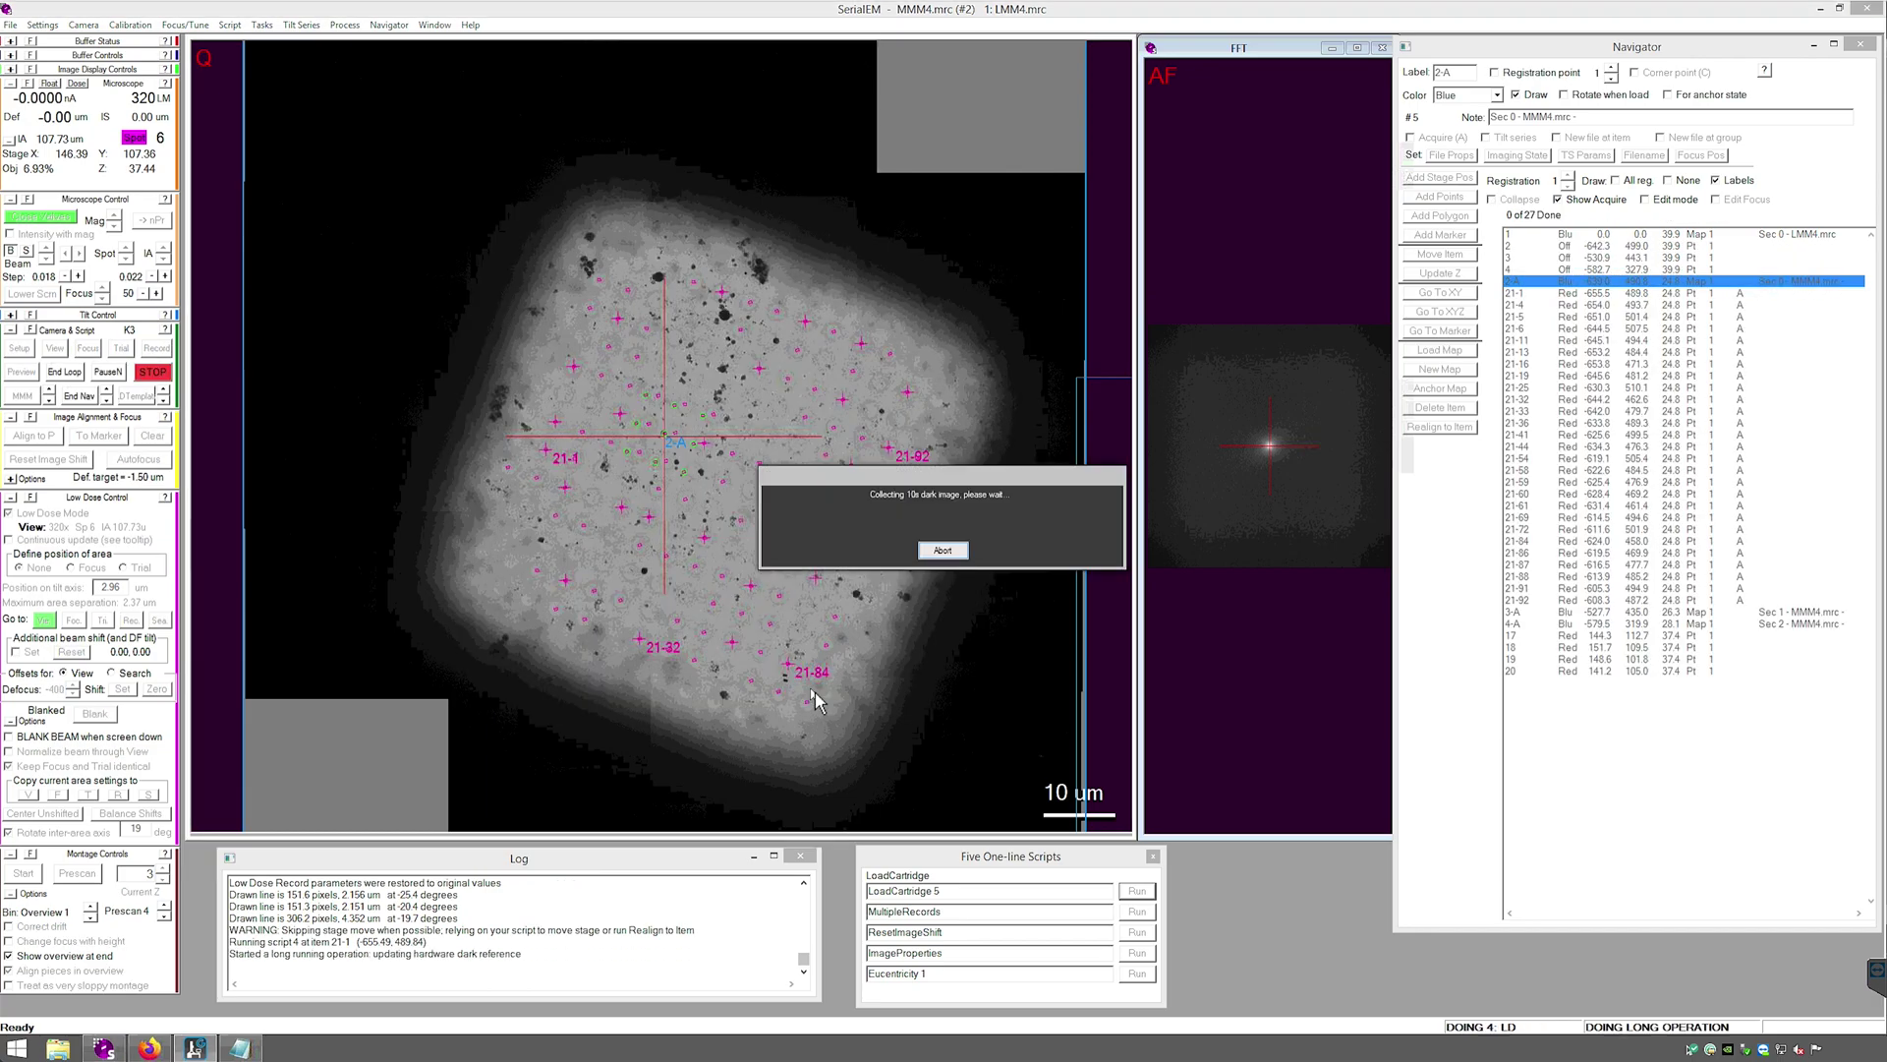